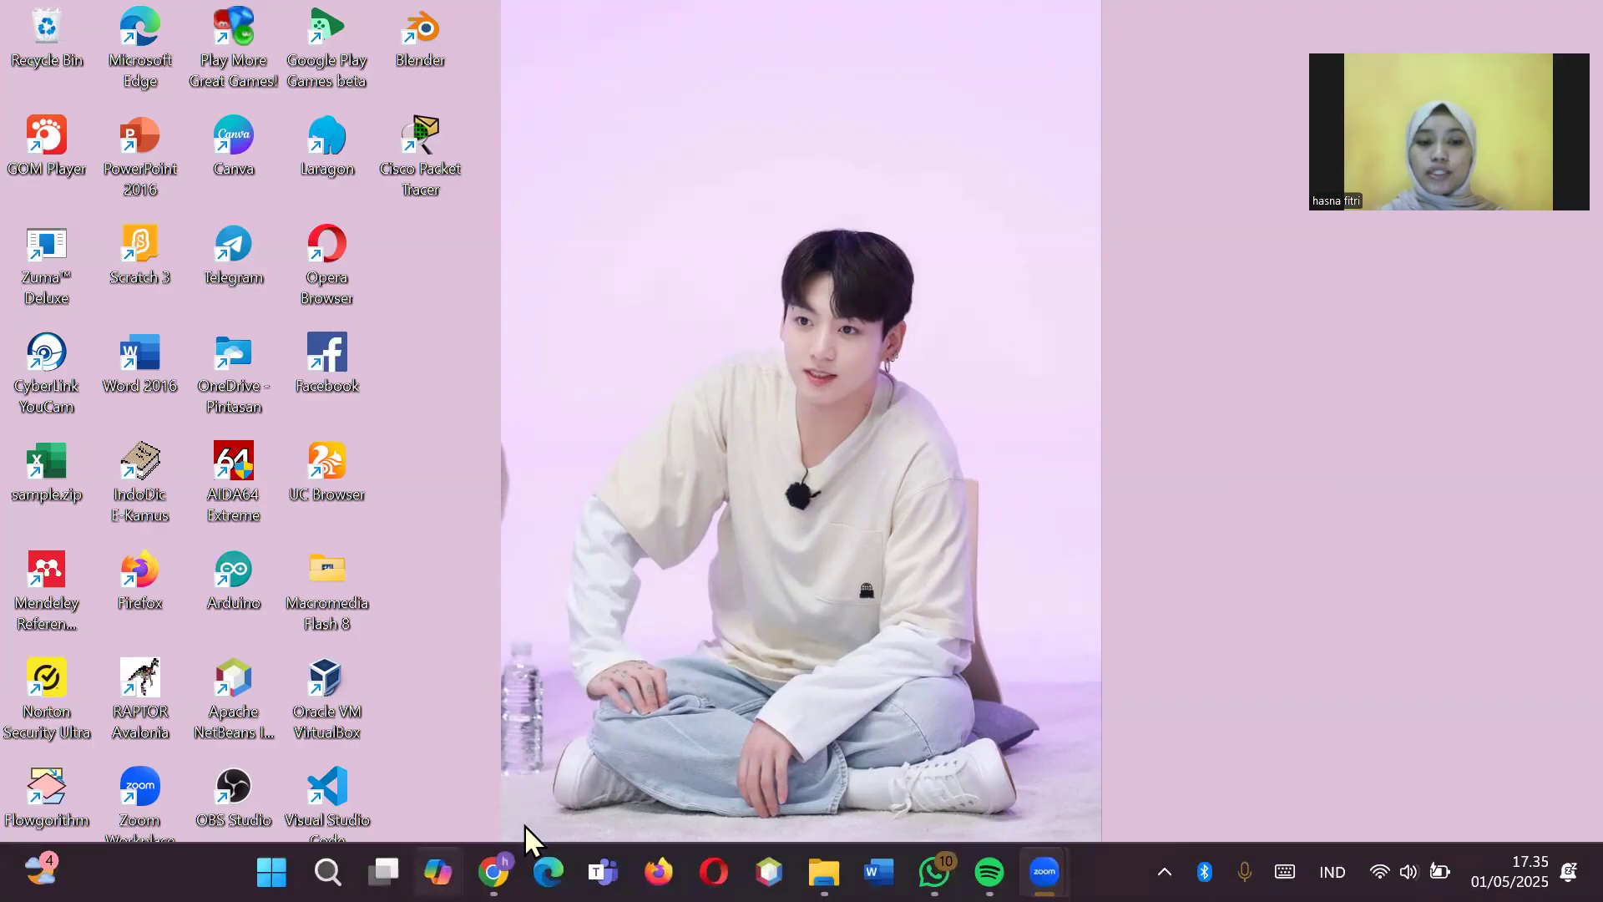
Step: Open the networking course page in the browser, then minimize the browser to show the desktop
mouse_move(493, 871)
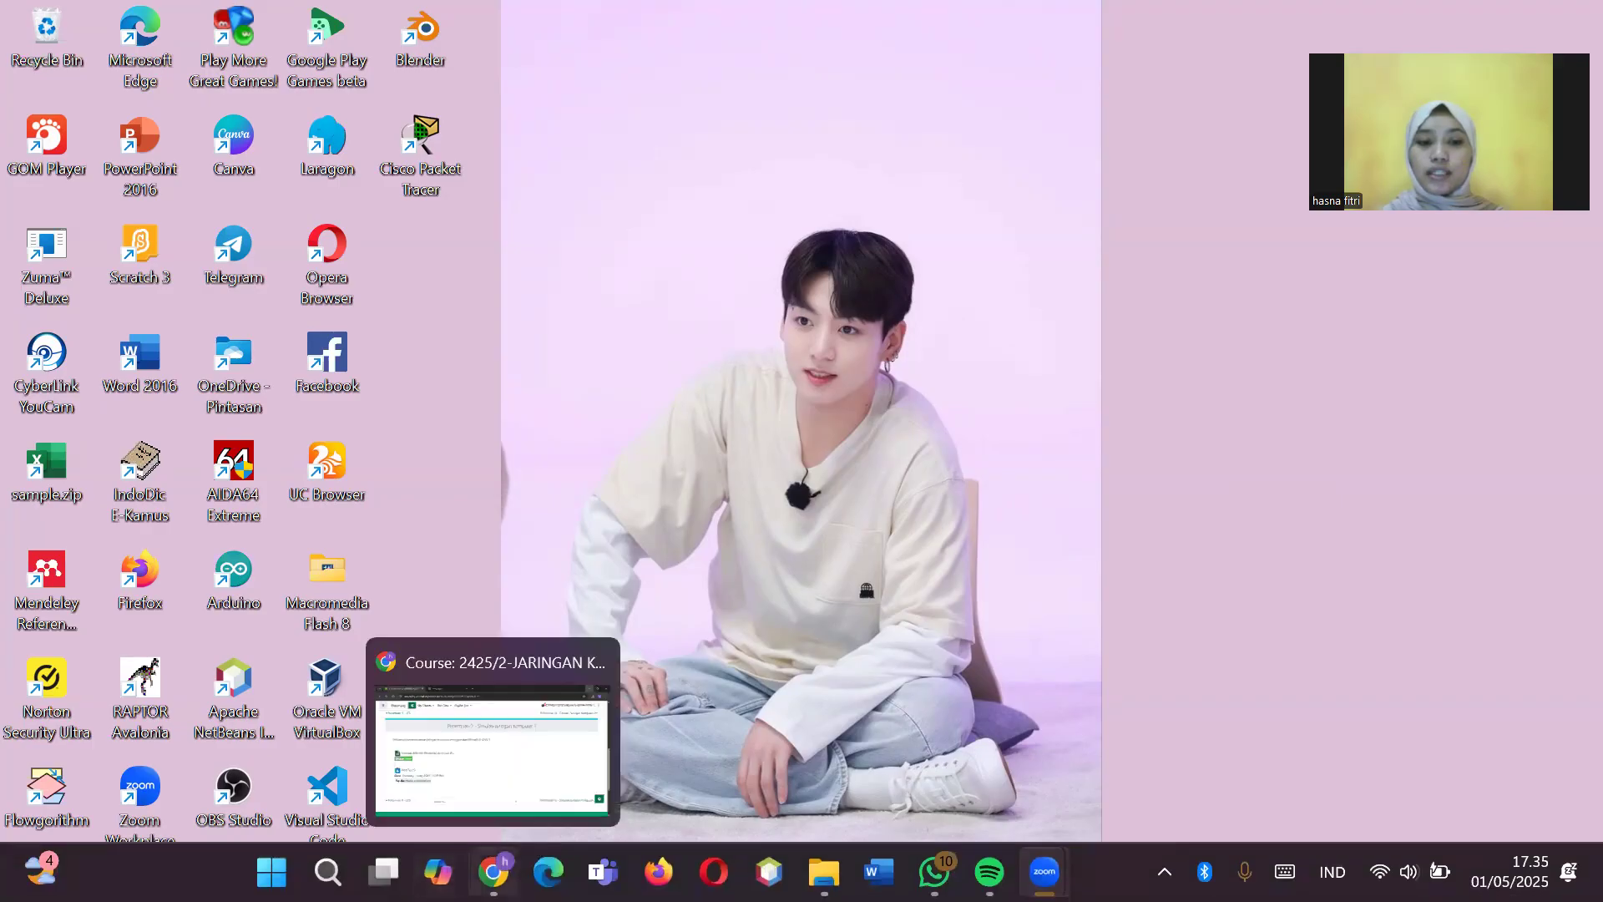
click(515, 768)
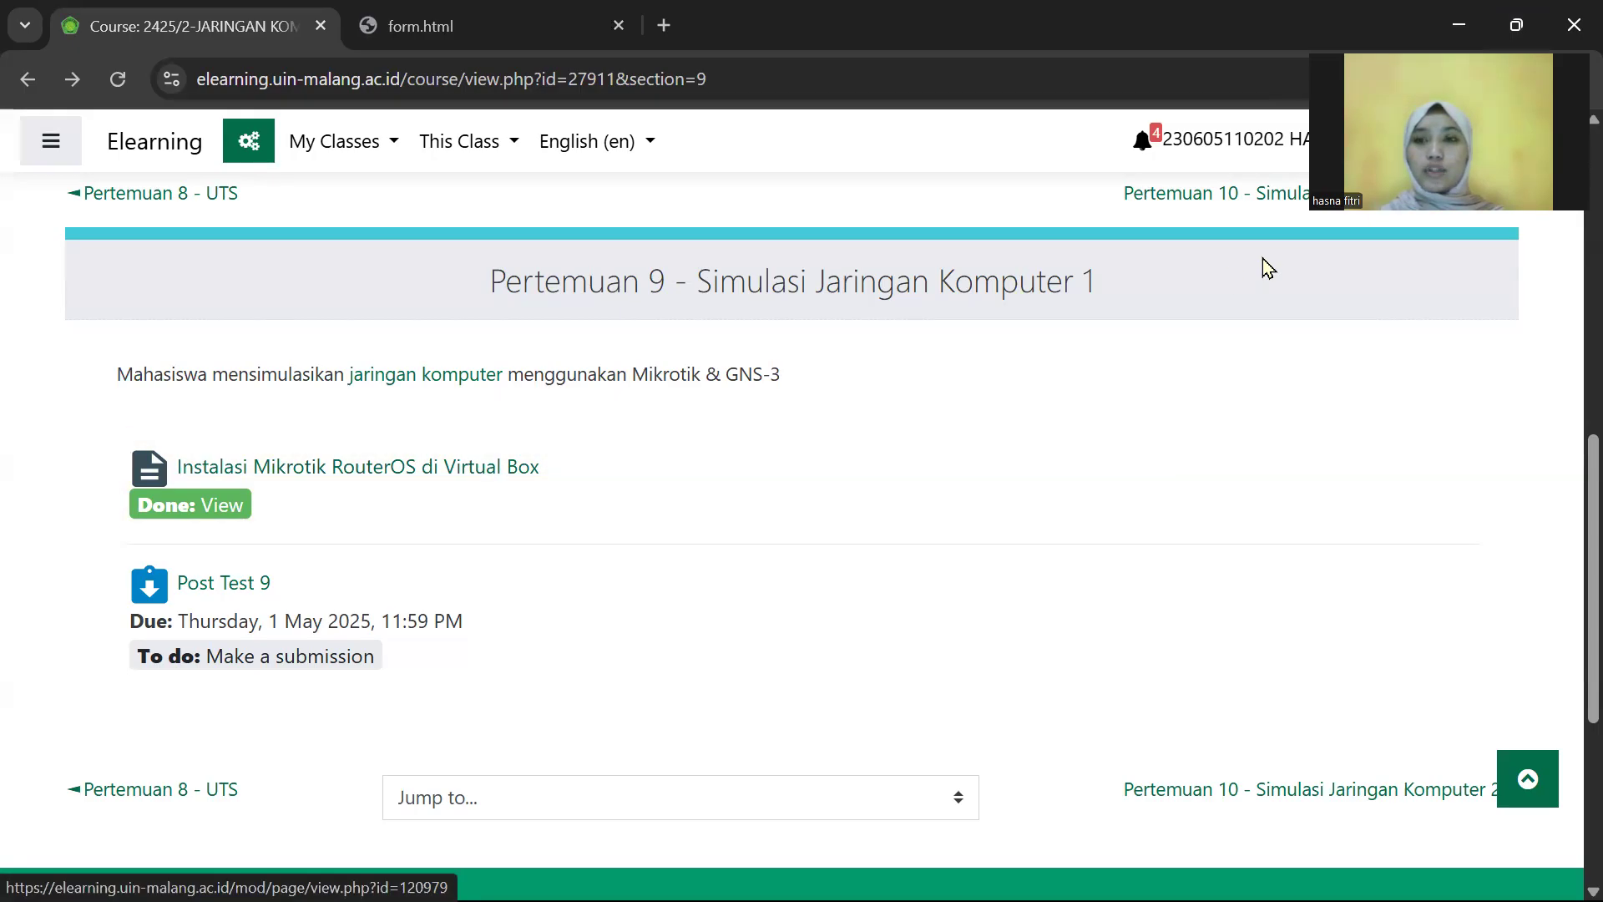
click(1462, 12)
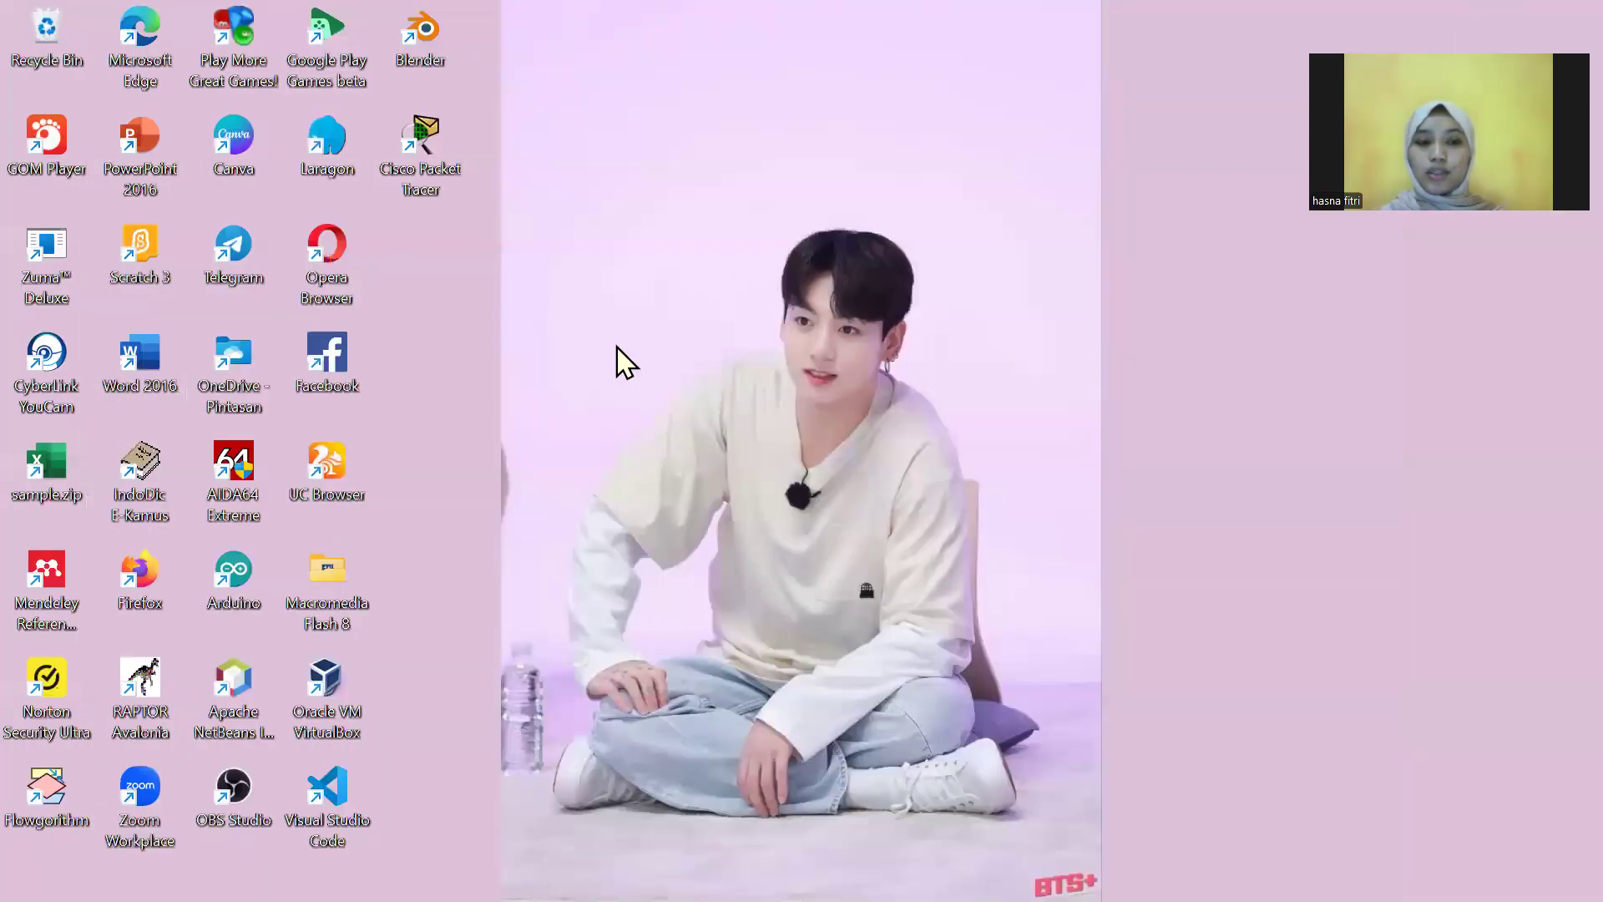
Step: Launch Oracle VM VirtualBox from its desktop icon with Run as administrator
right_click(316, 701)
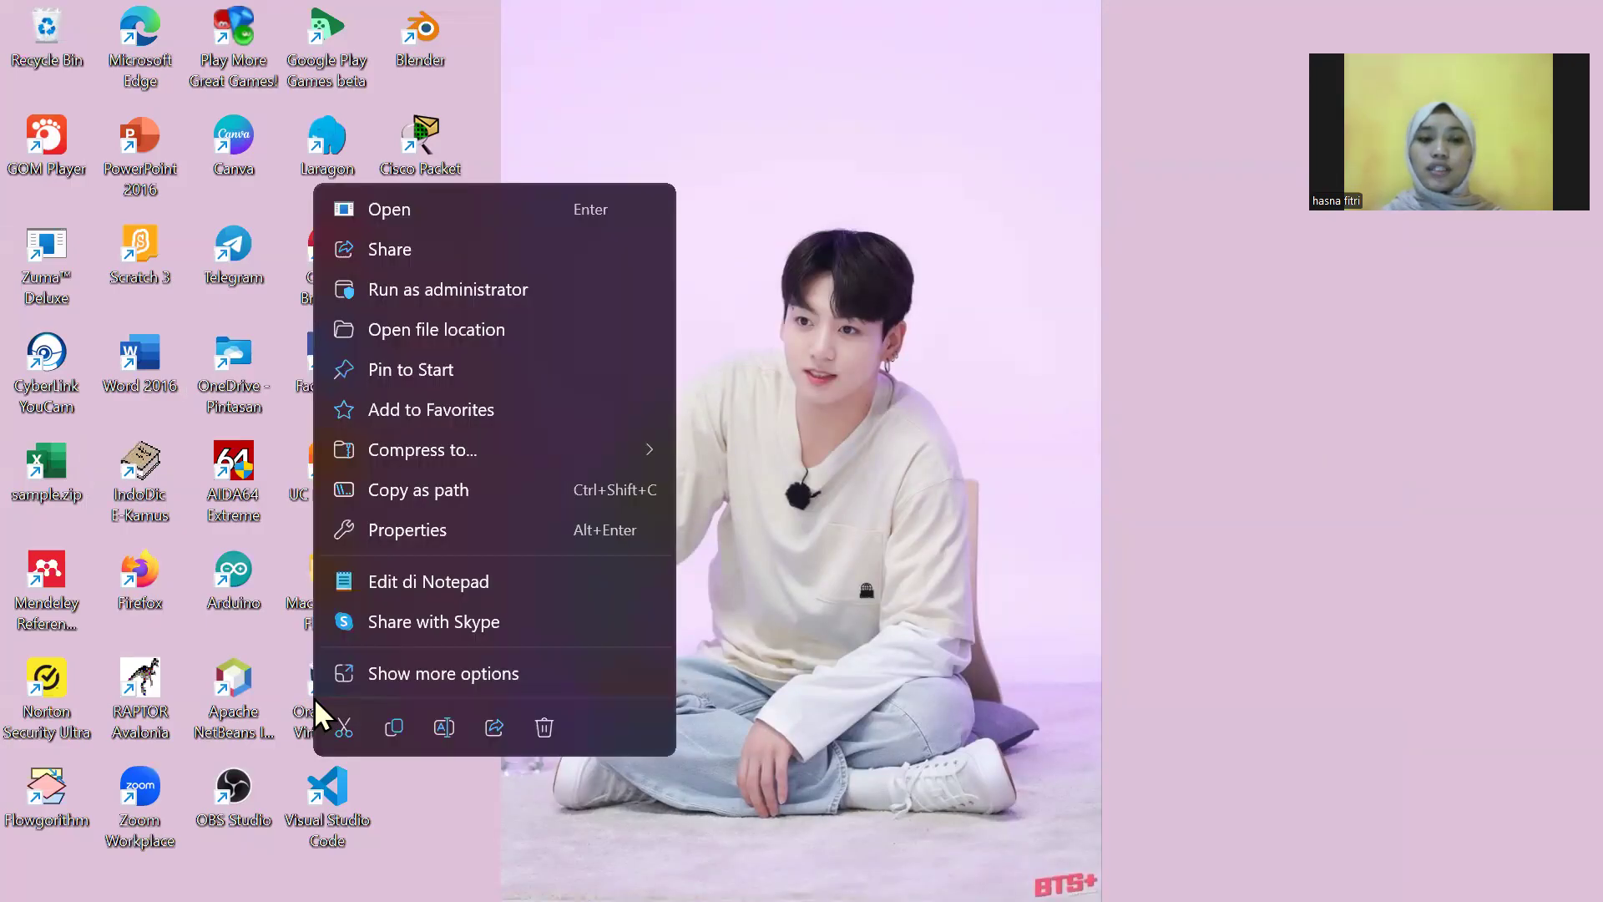
click(451, 289)
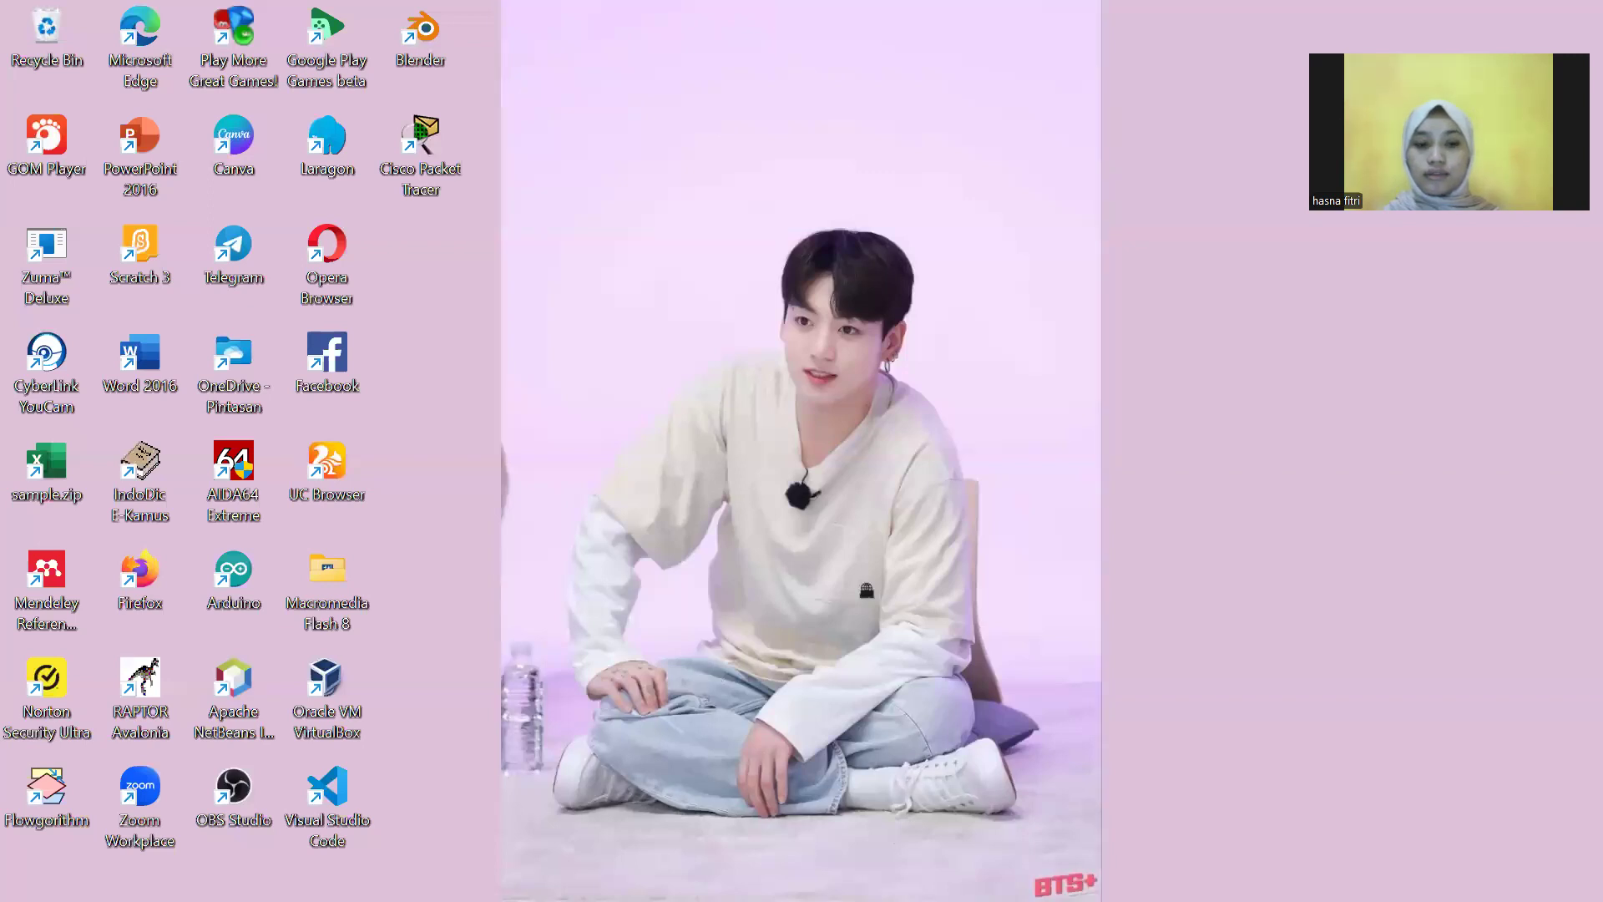
mouse_move(444, 899)
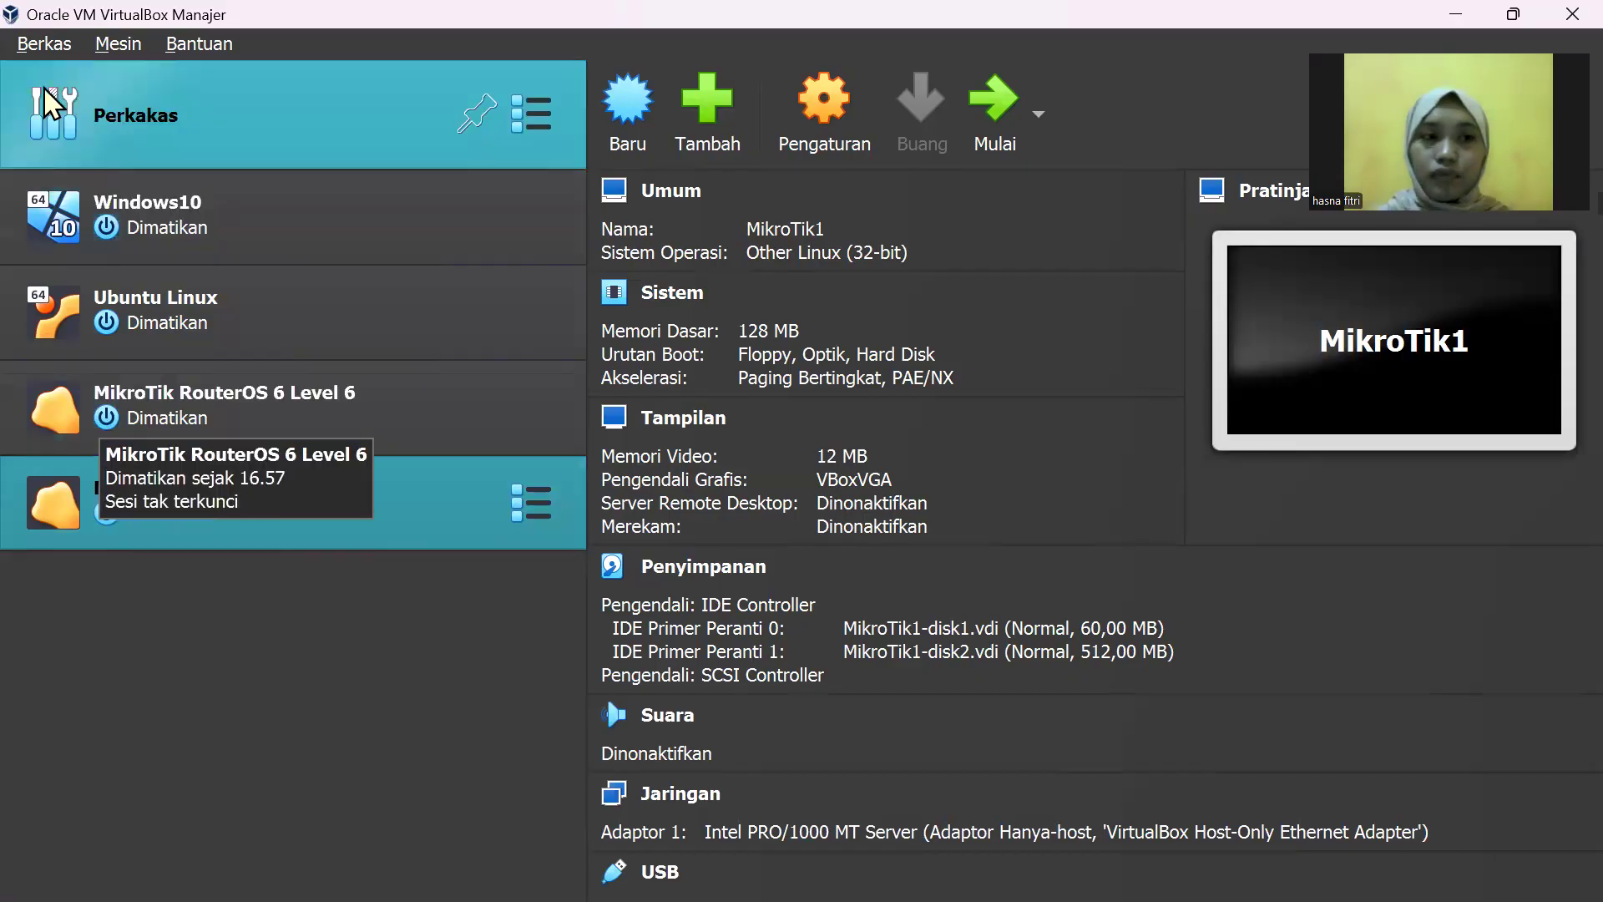
Step: Show the Host-Only adapter's DHCP server (192.168.56.101–254) in Network Manager
click(54, 43)
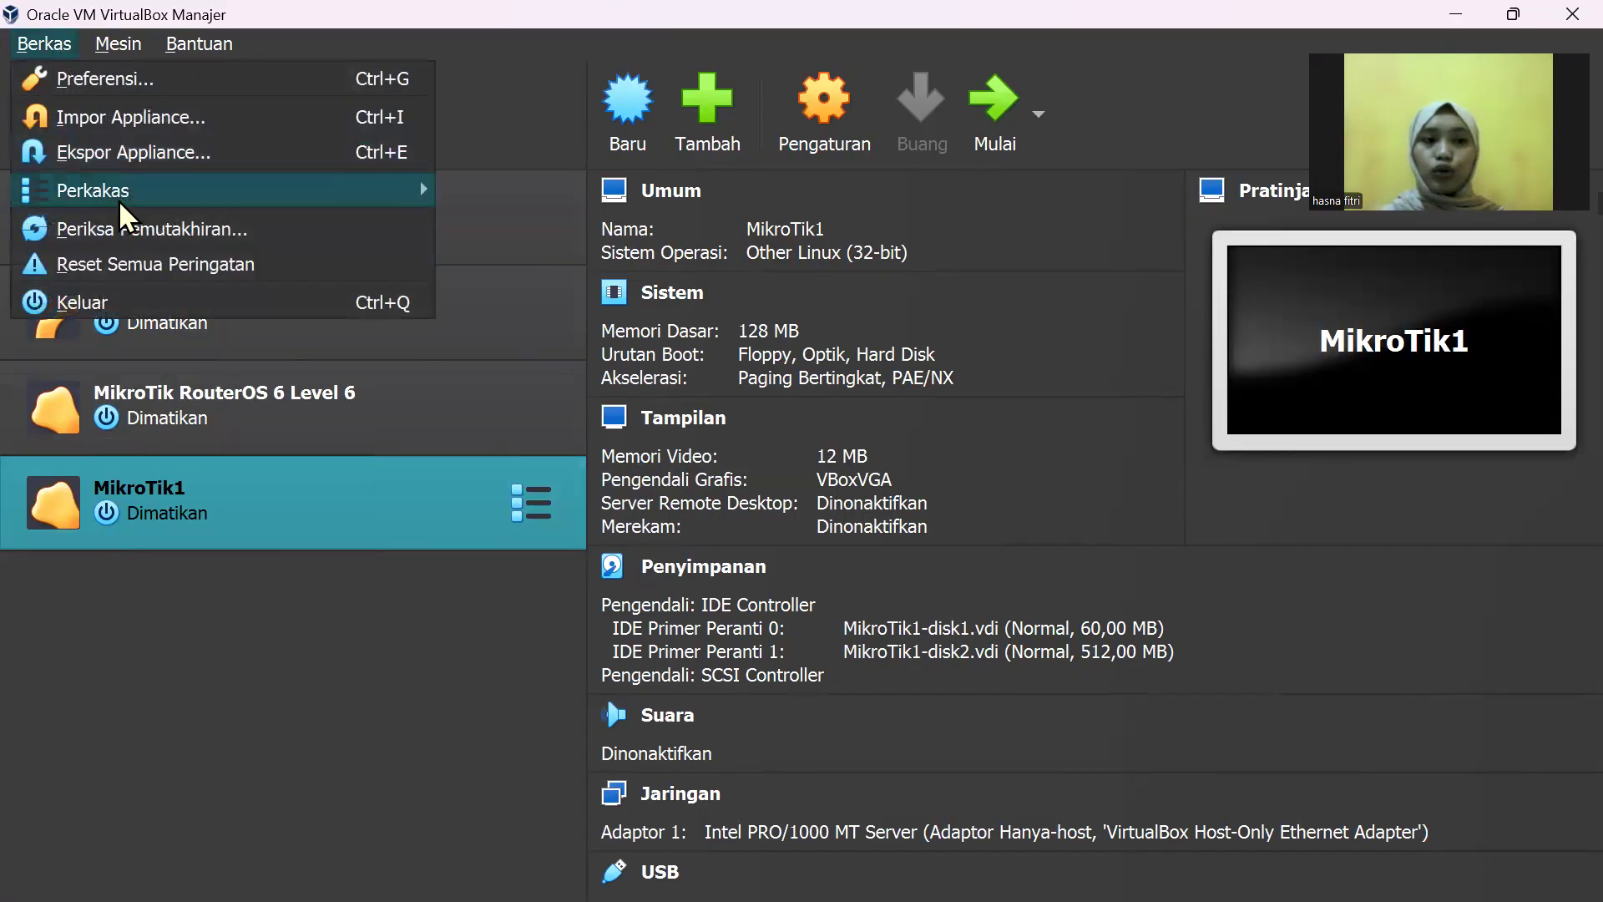
mouse_move(122, 199)
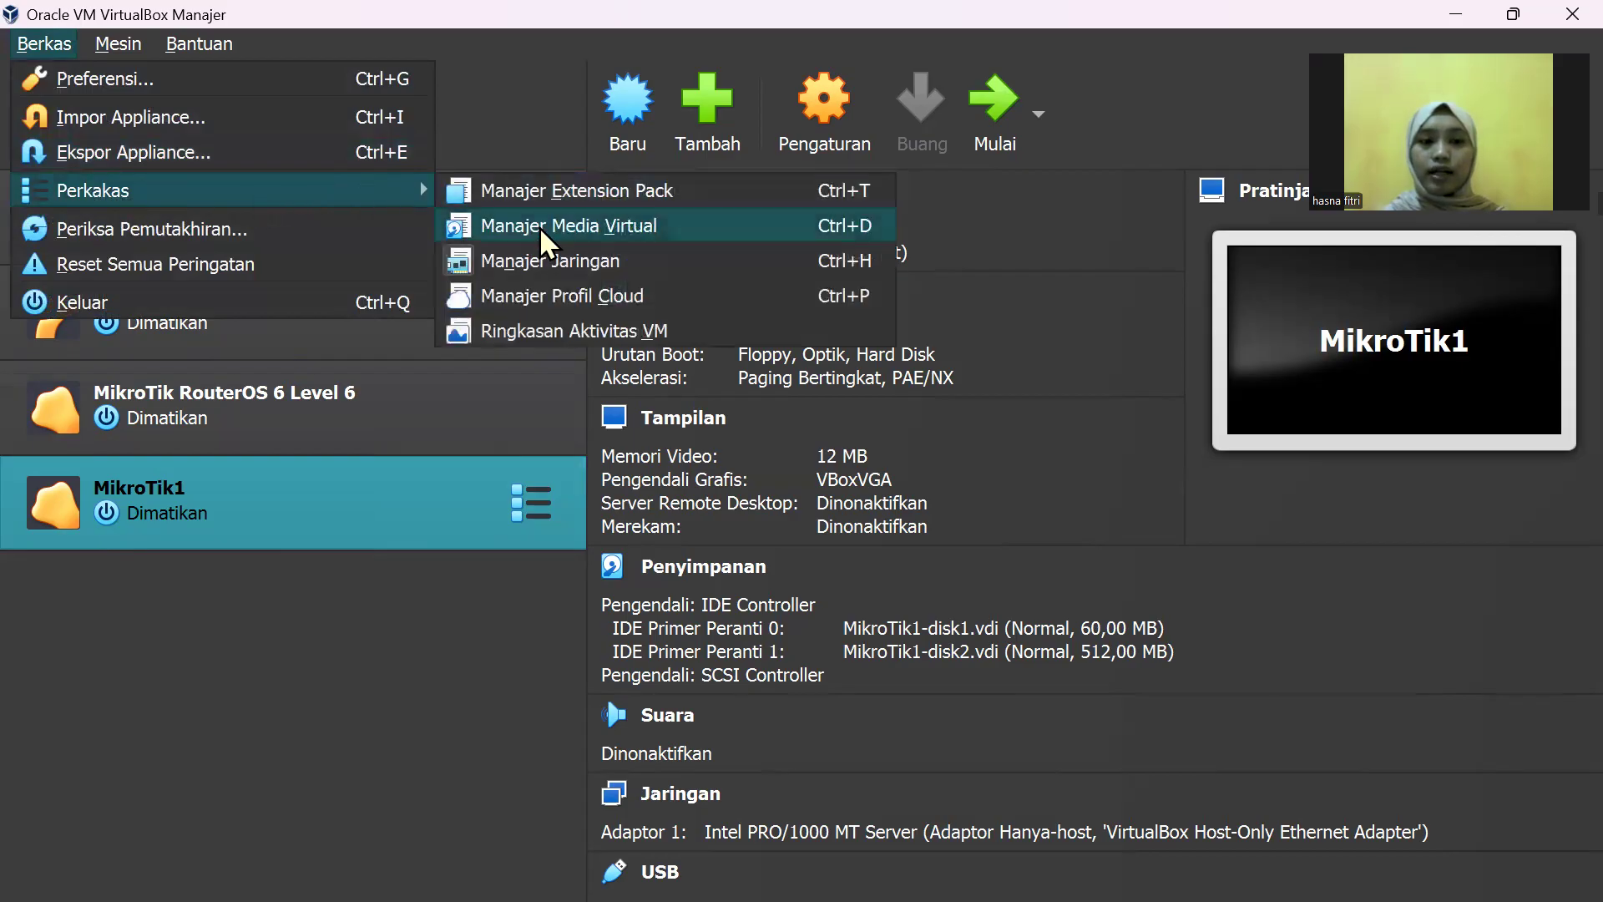
click(546, 260)
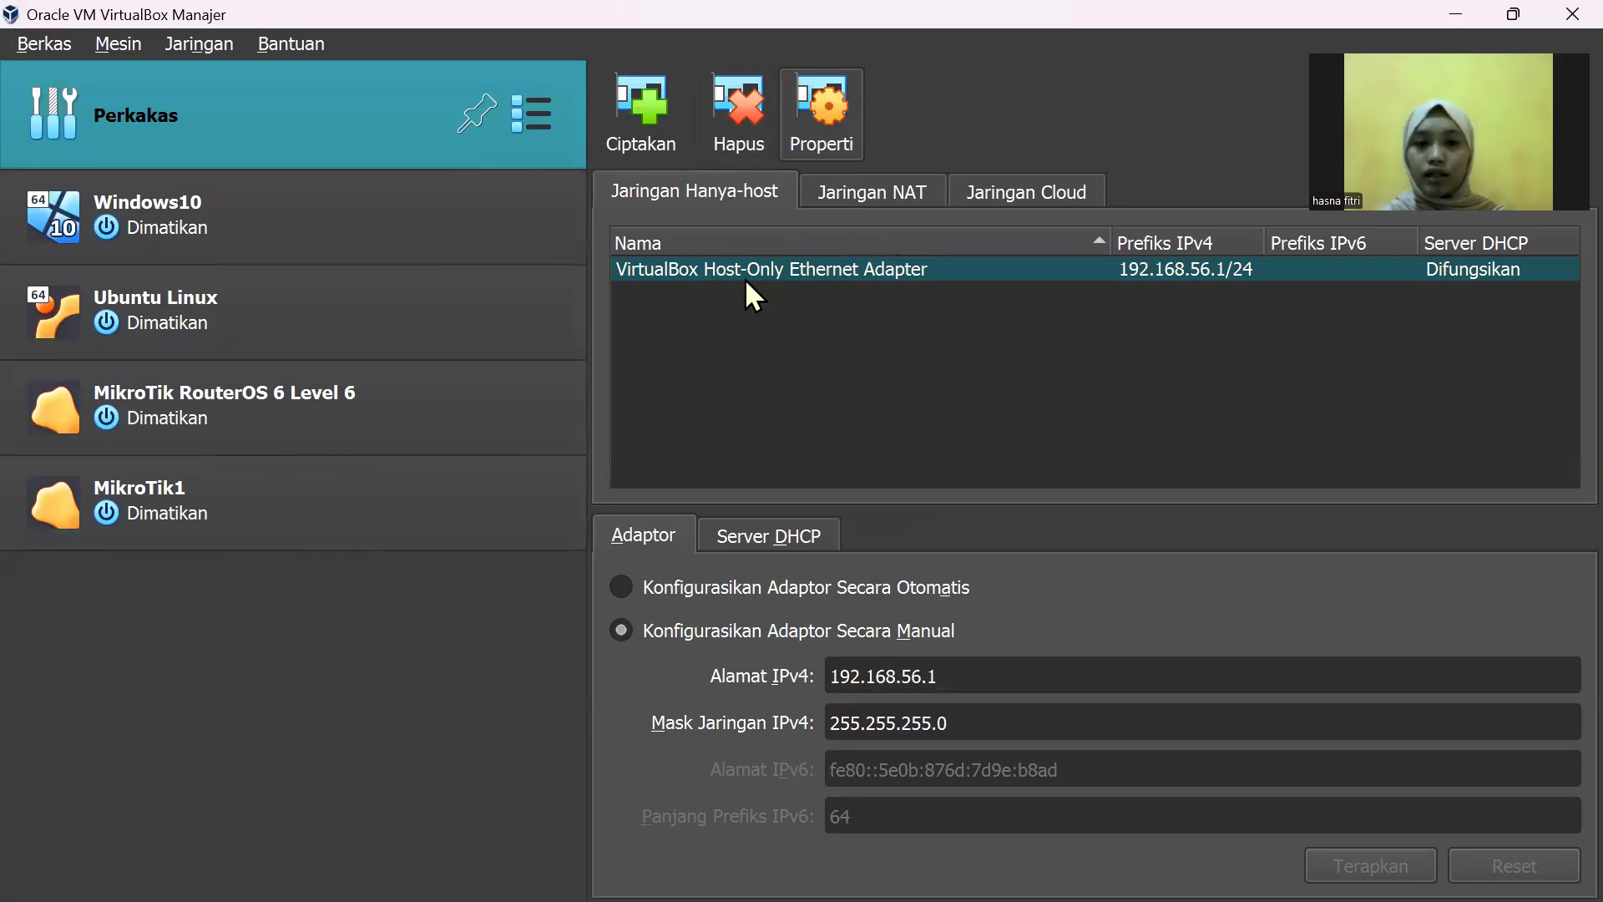
mouse_move(745, 277)
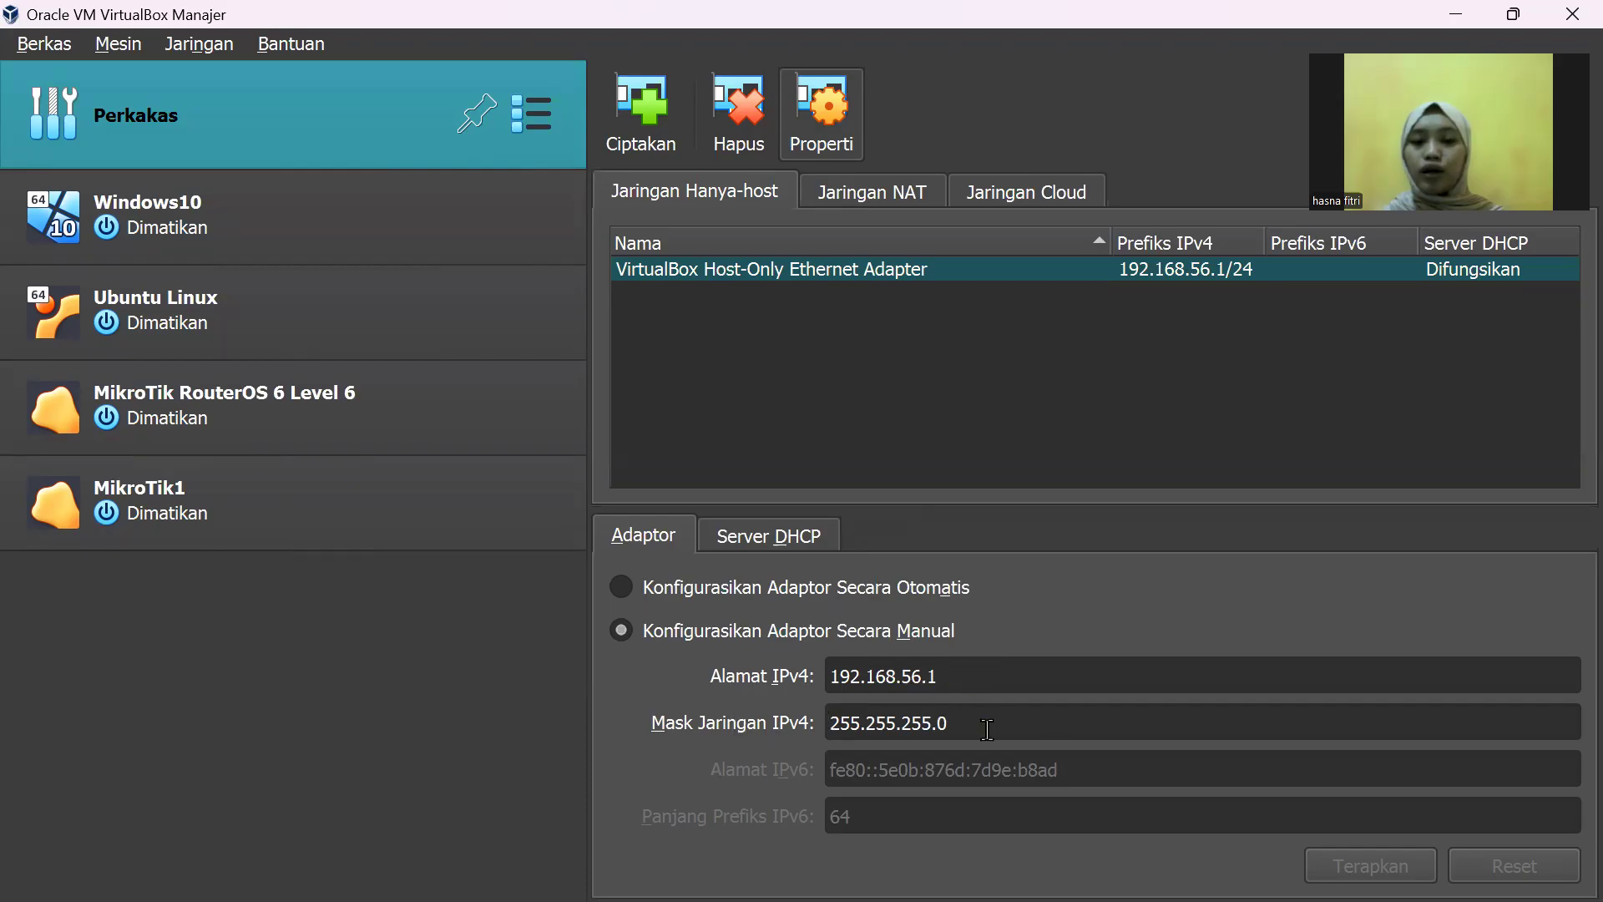
click(779, 536)
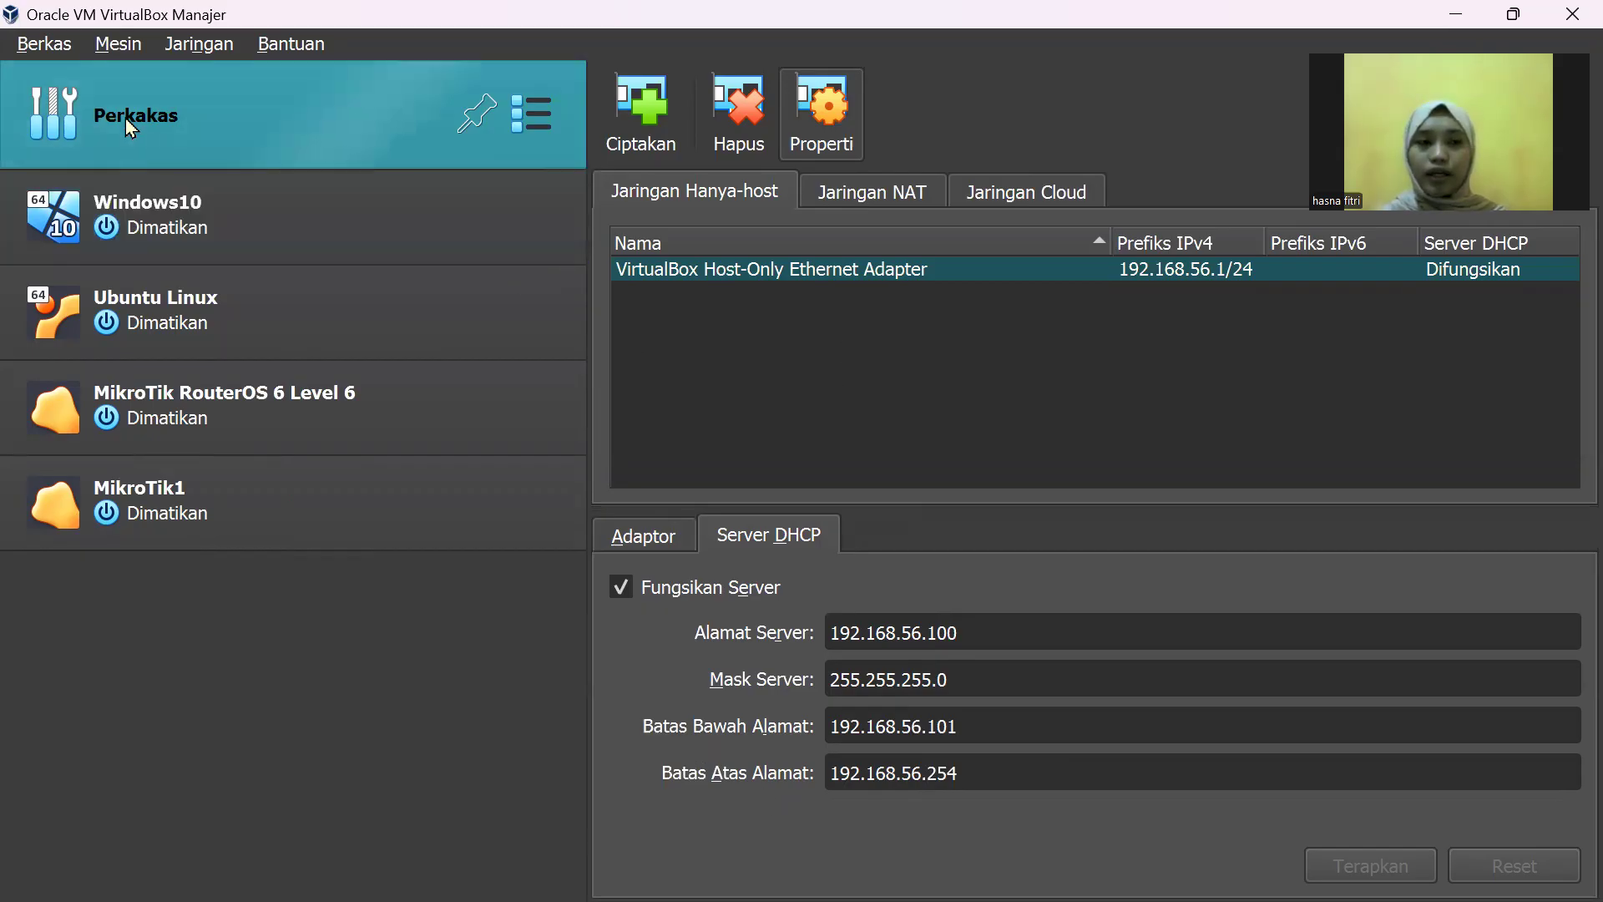
click(41, 48)
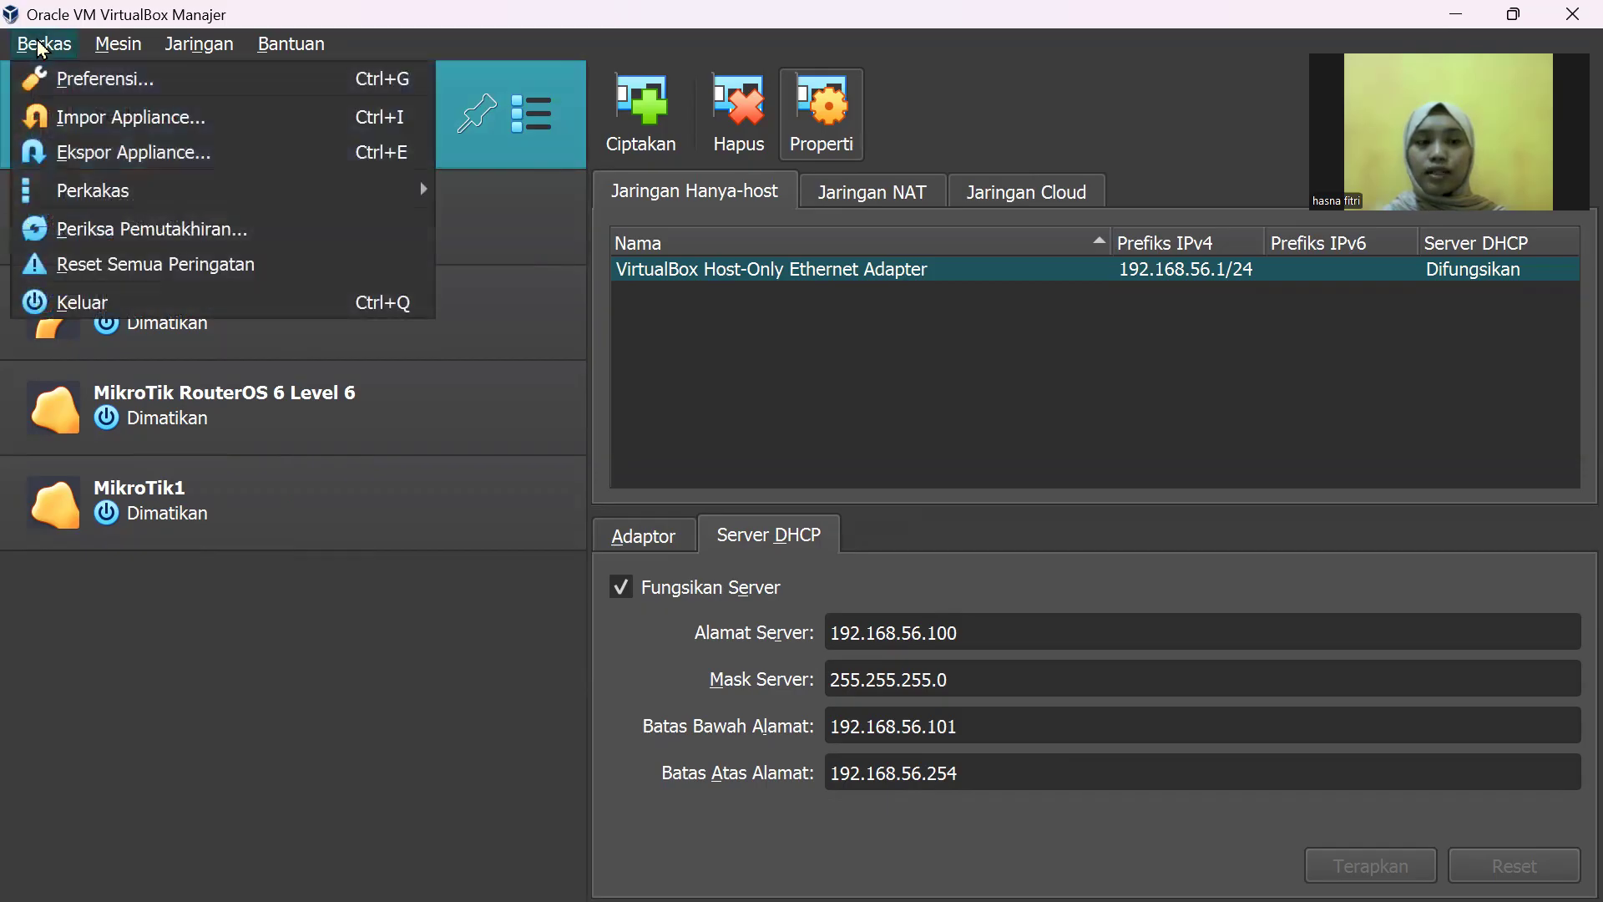
click(132, 121)
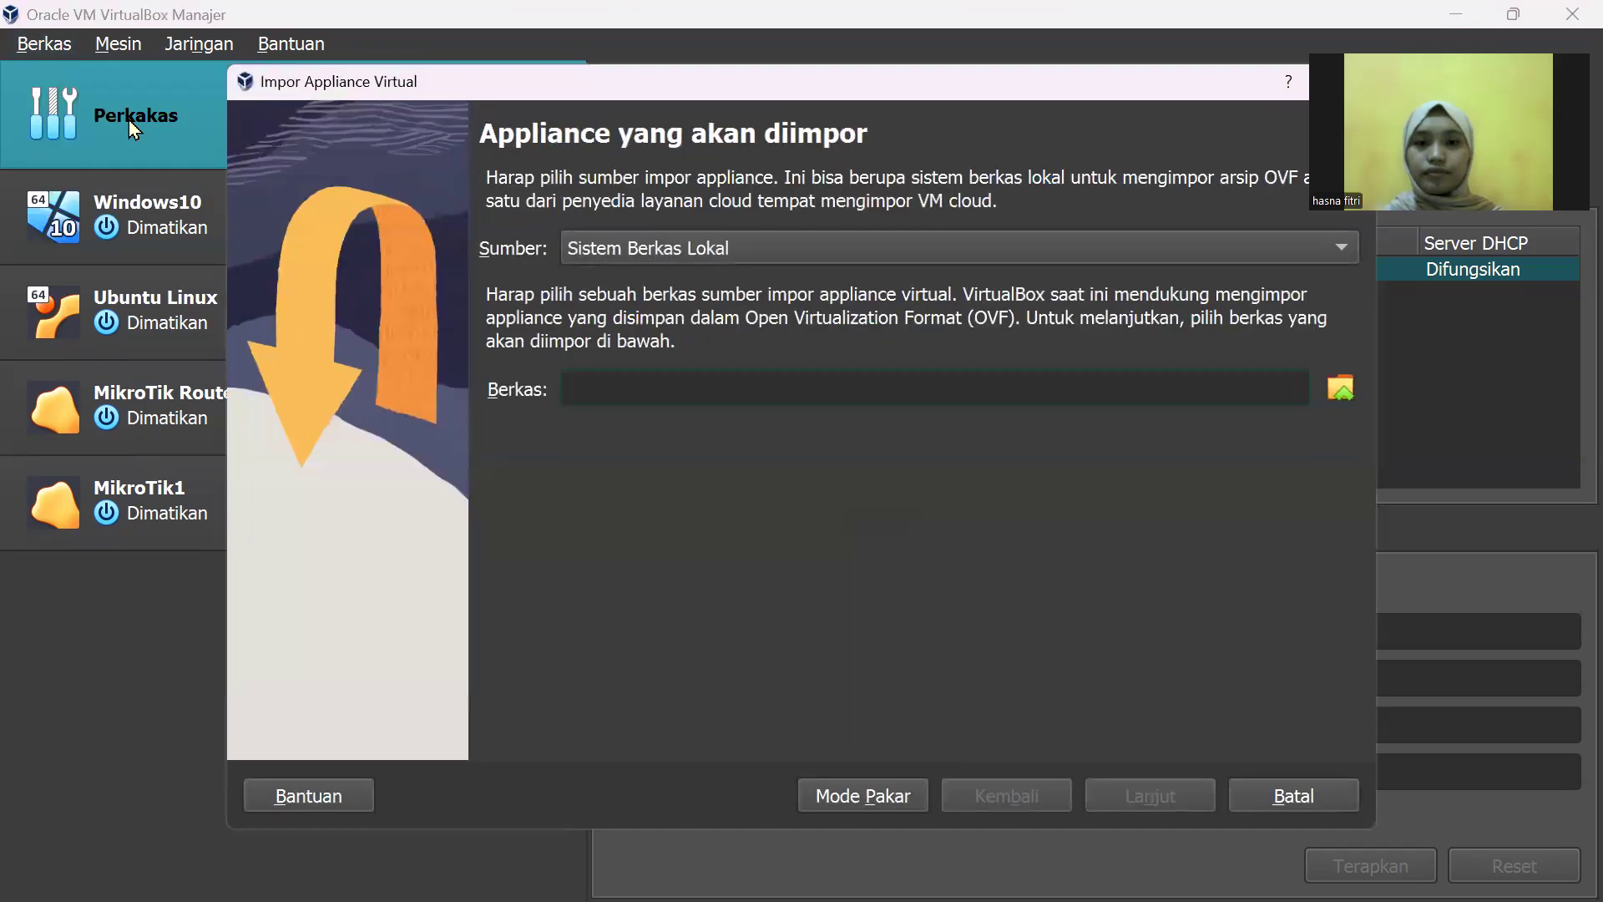
click(1331, 398)
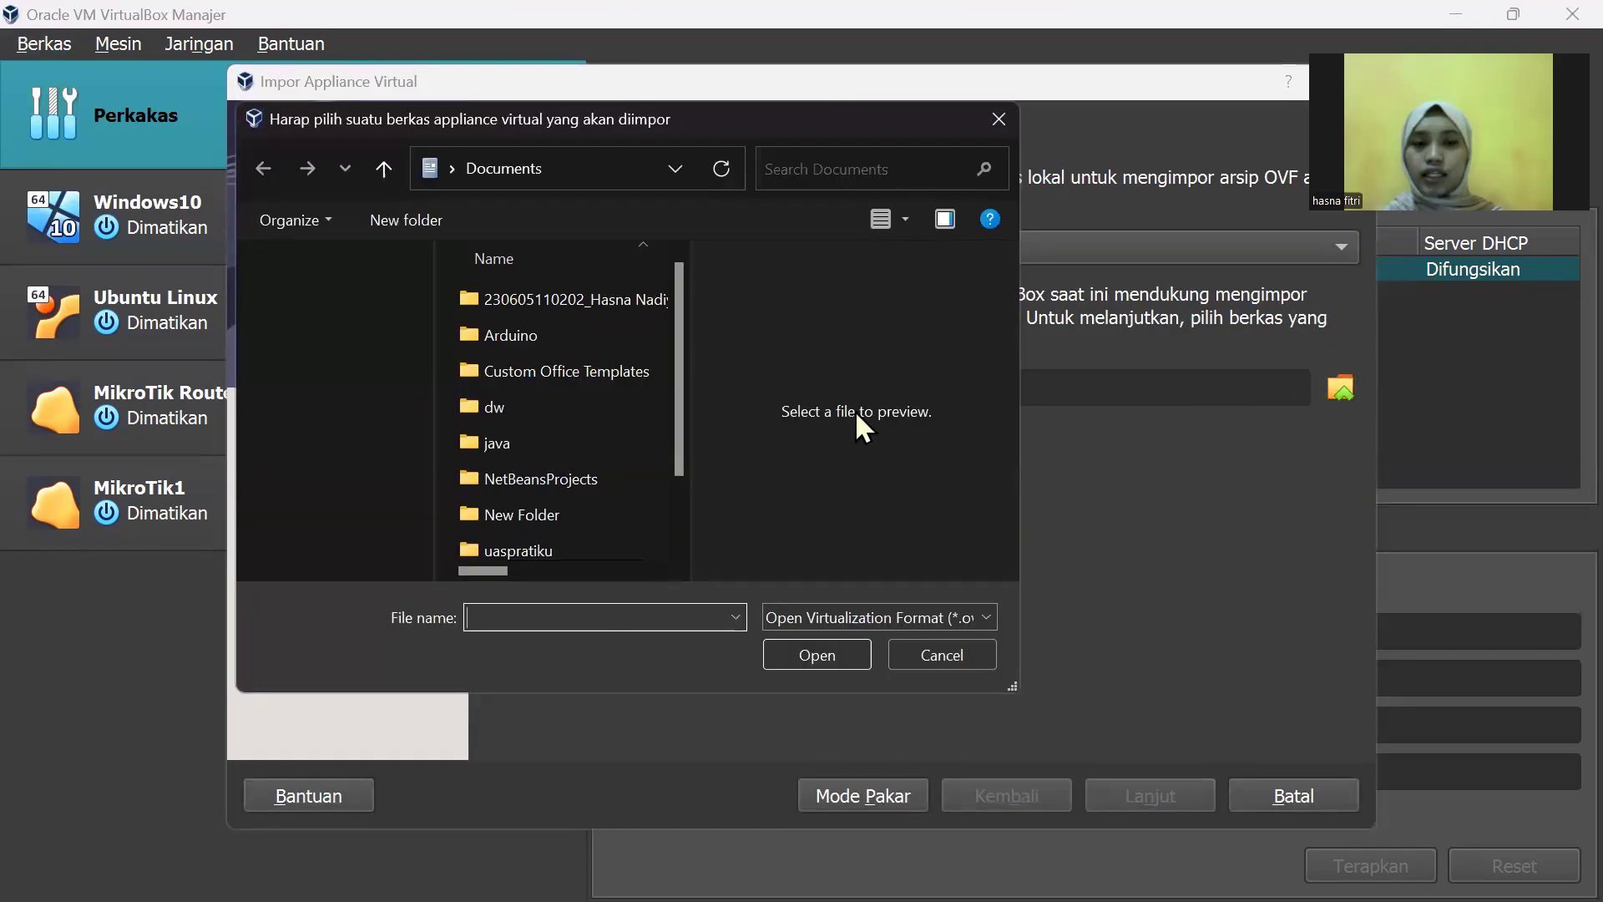
scroll(355, 473, down, 1)
scroll(357, 486, down, 2)
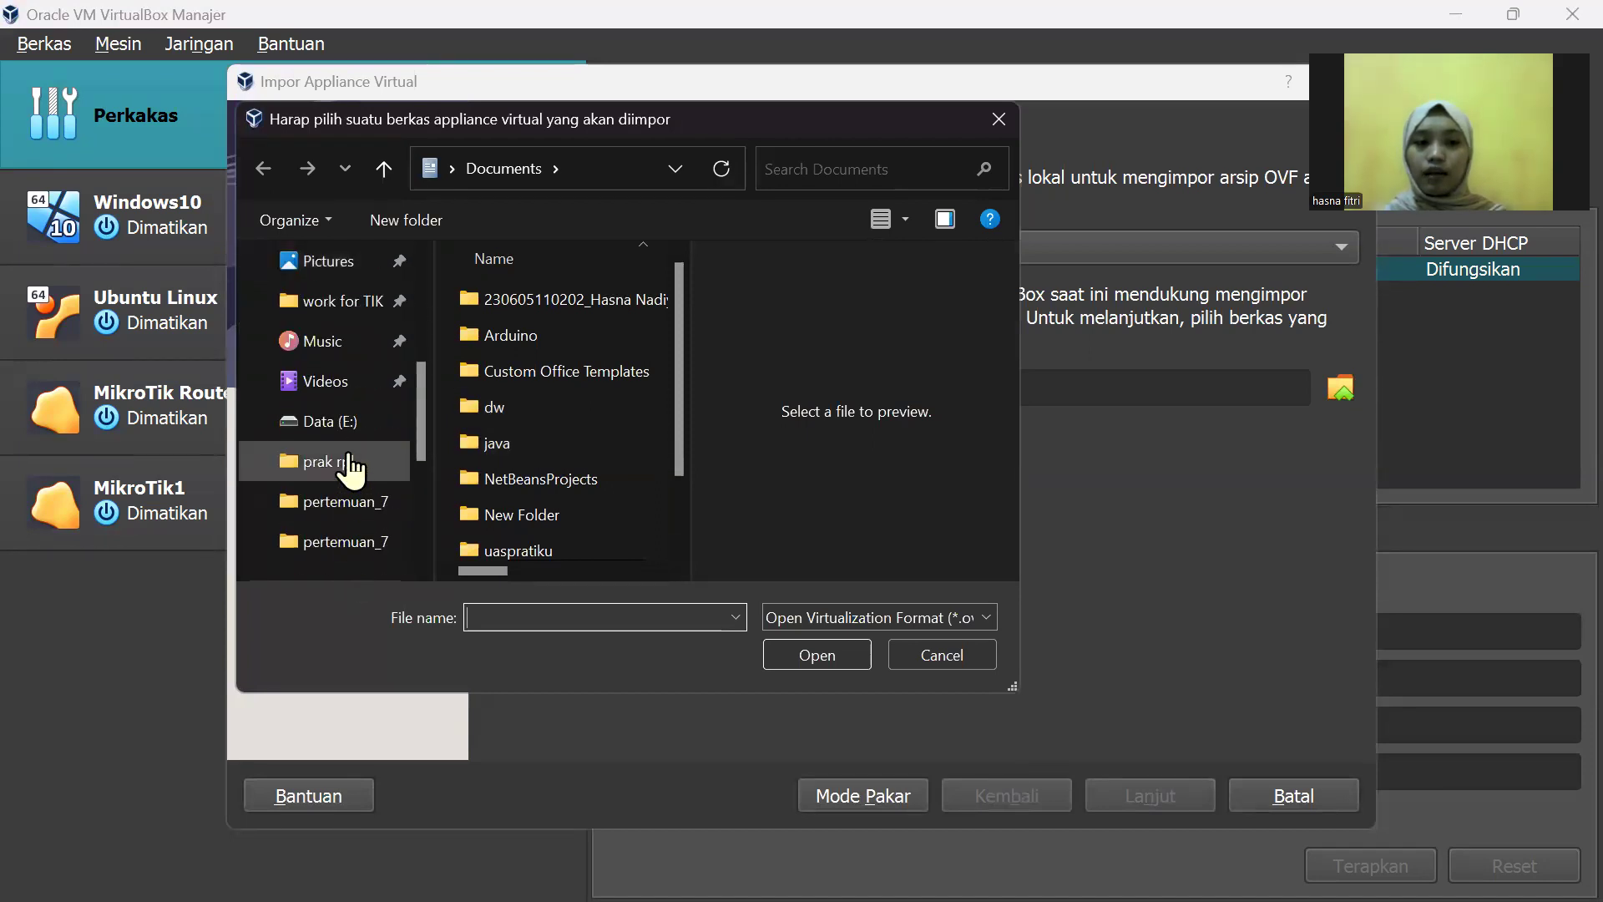
click(343, 436)
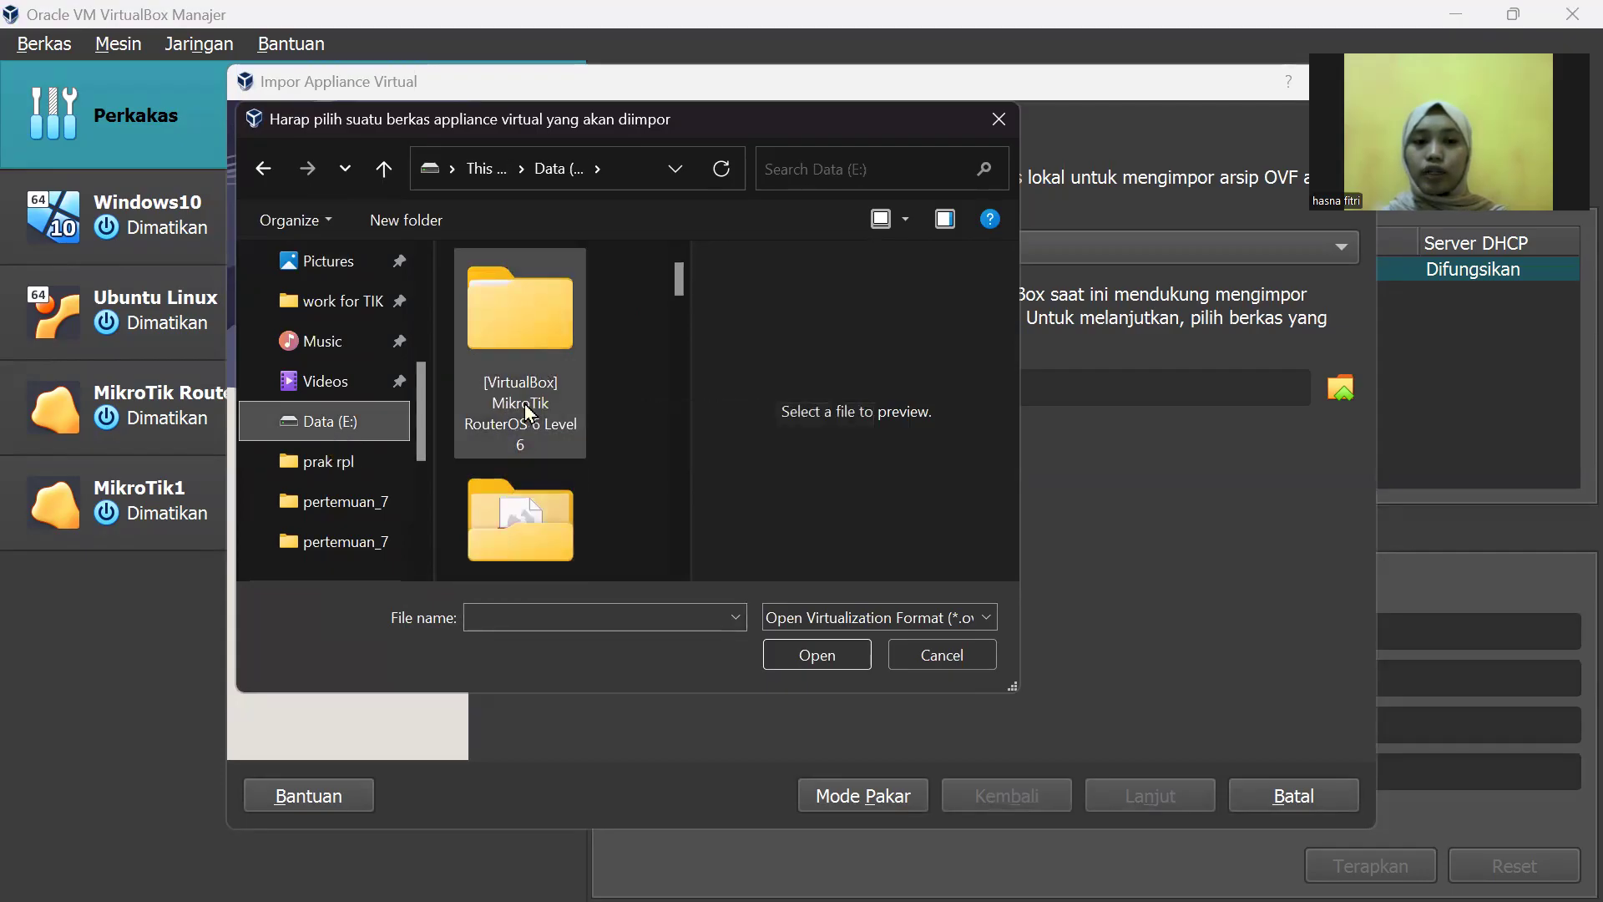
click(531, 344)
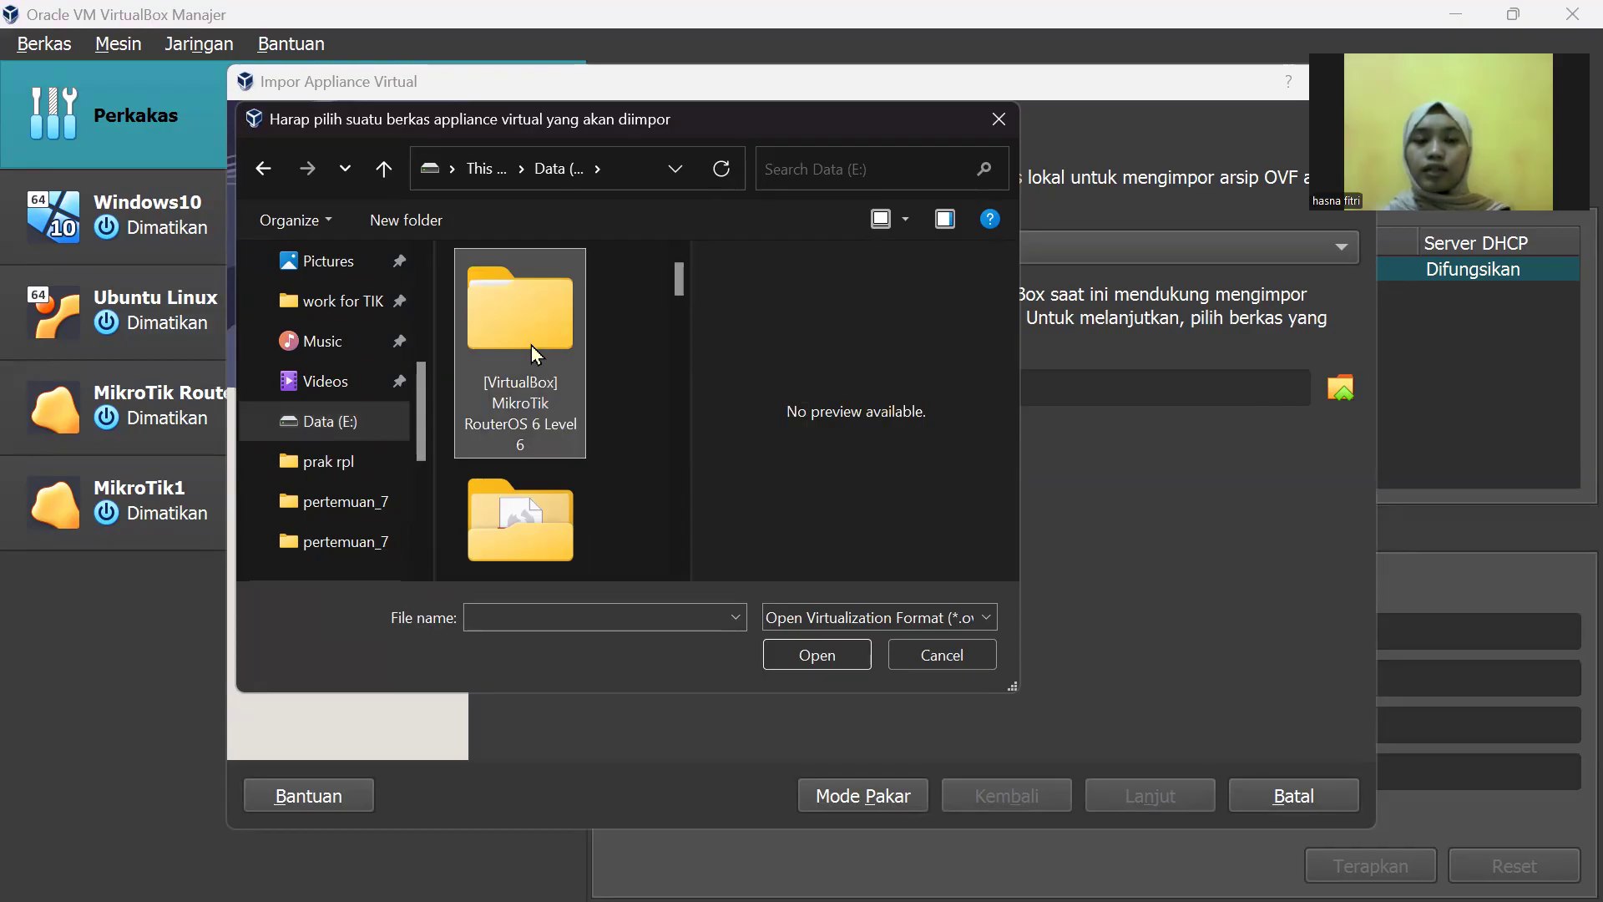
double_click(544, 381)
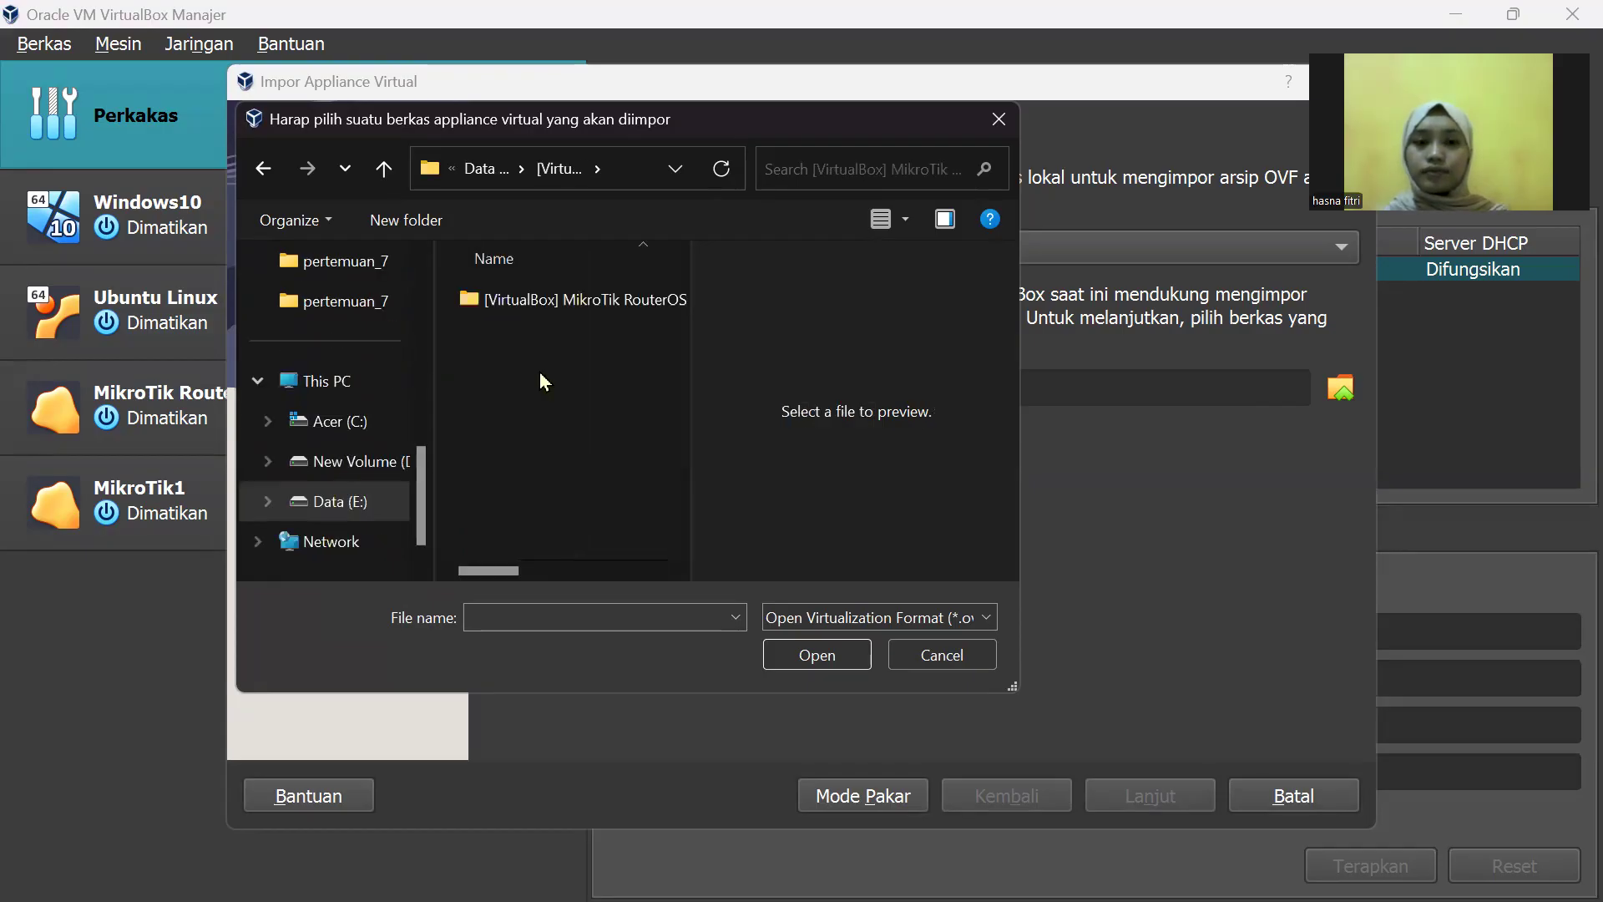
double_click(543, 299)
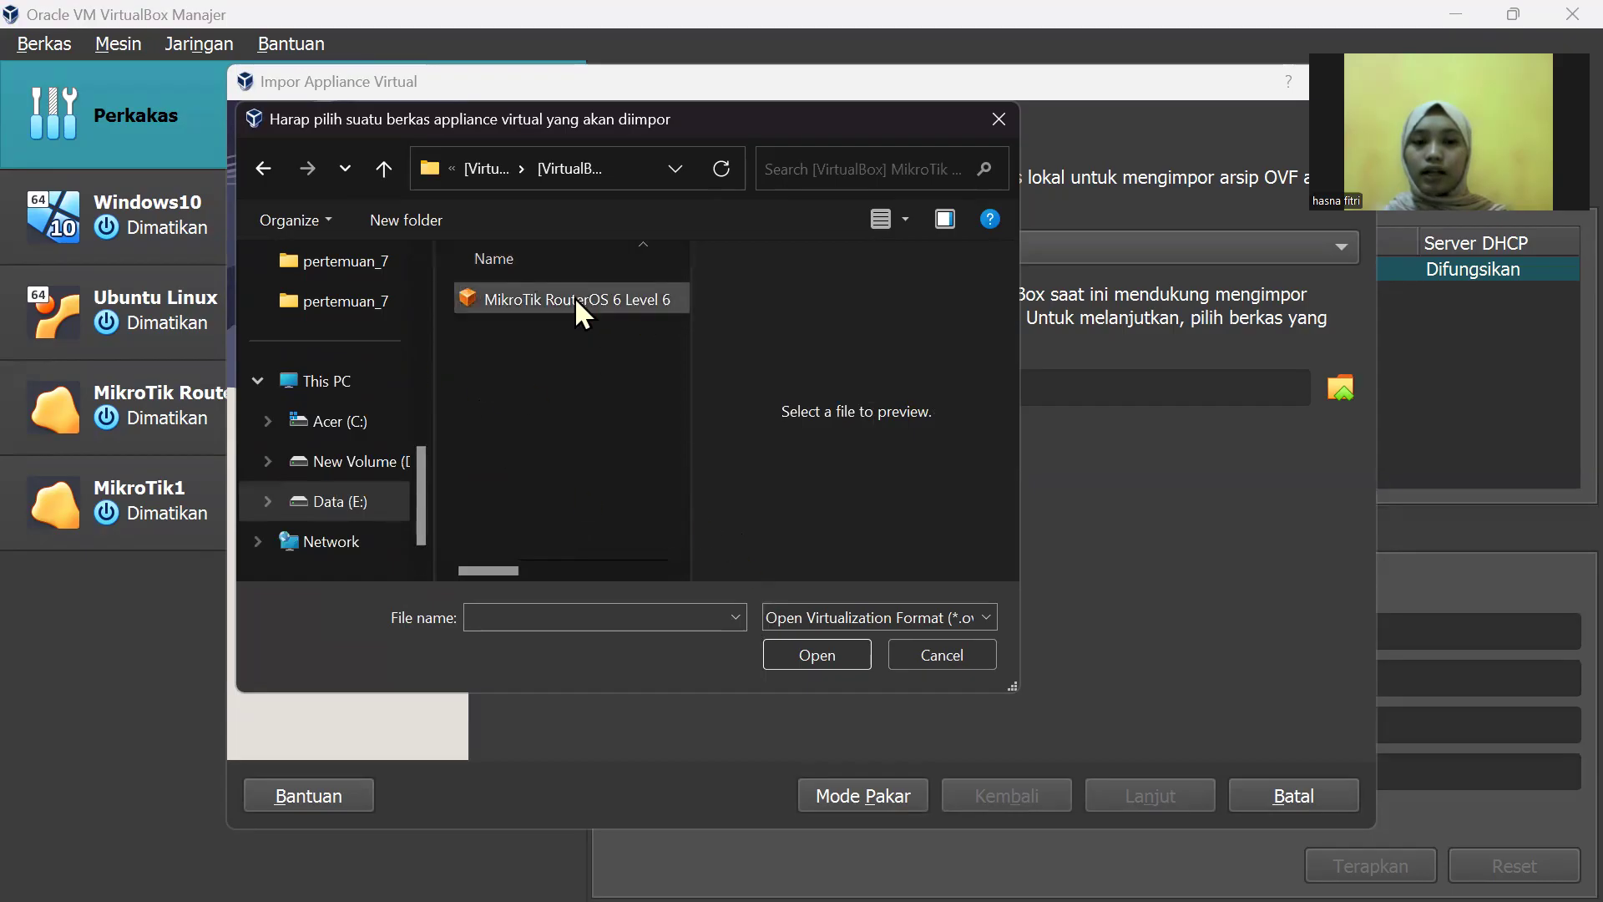
click(999, 120)
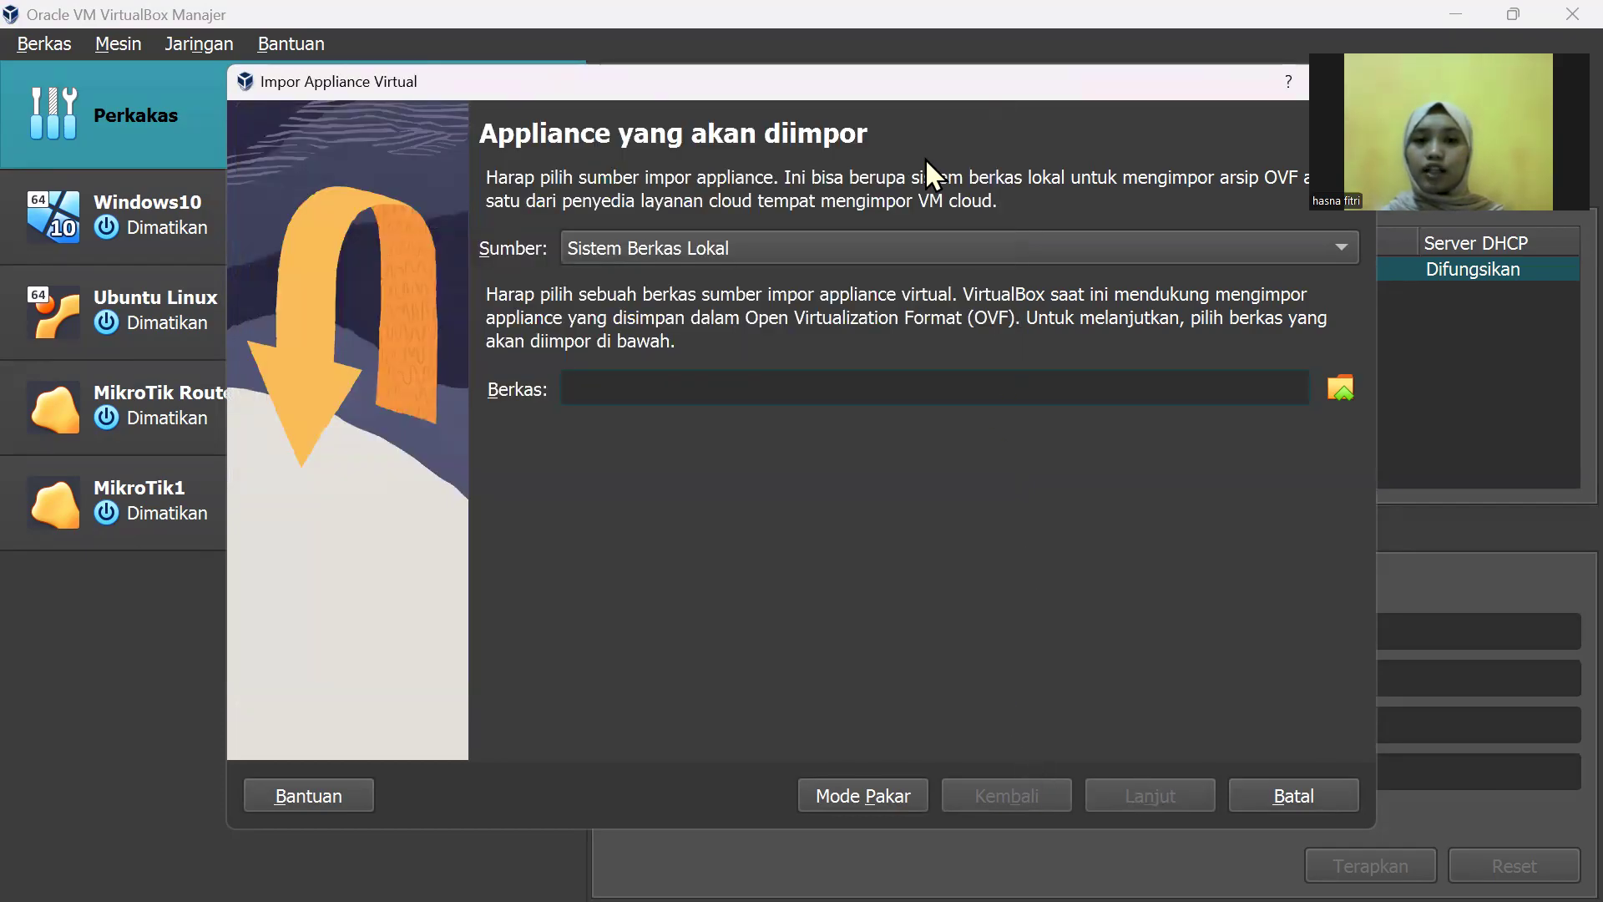
drag(945, 80, 775, 103)
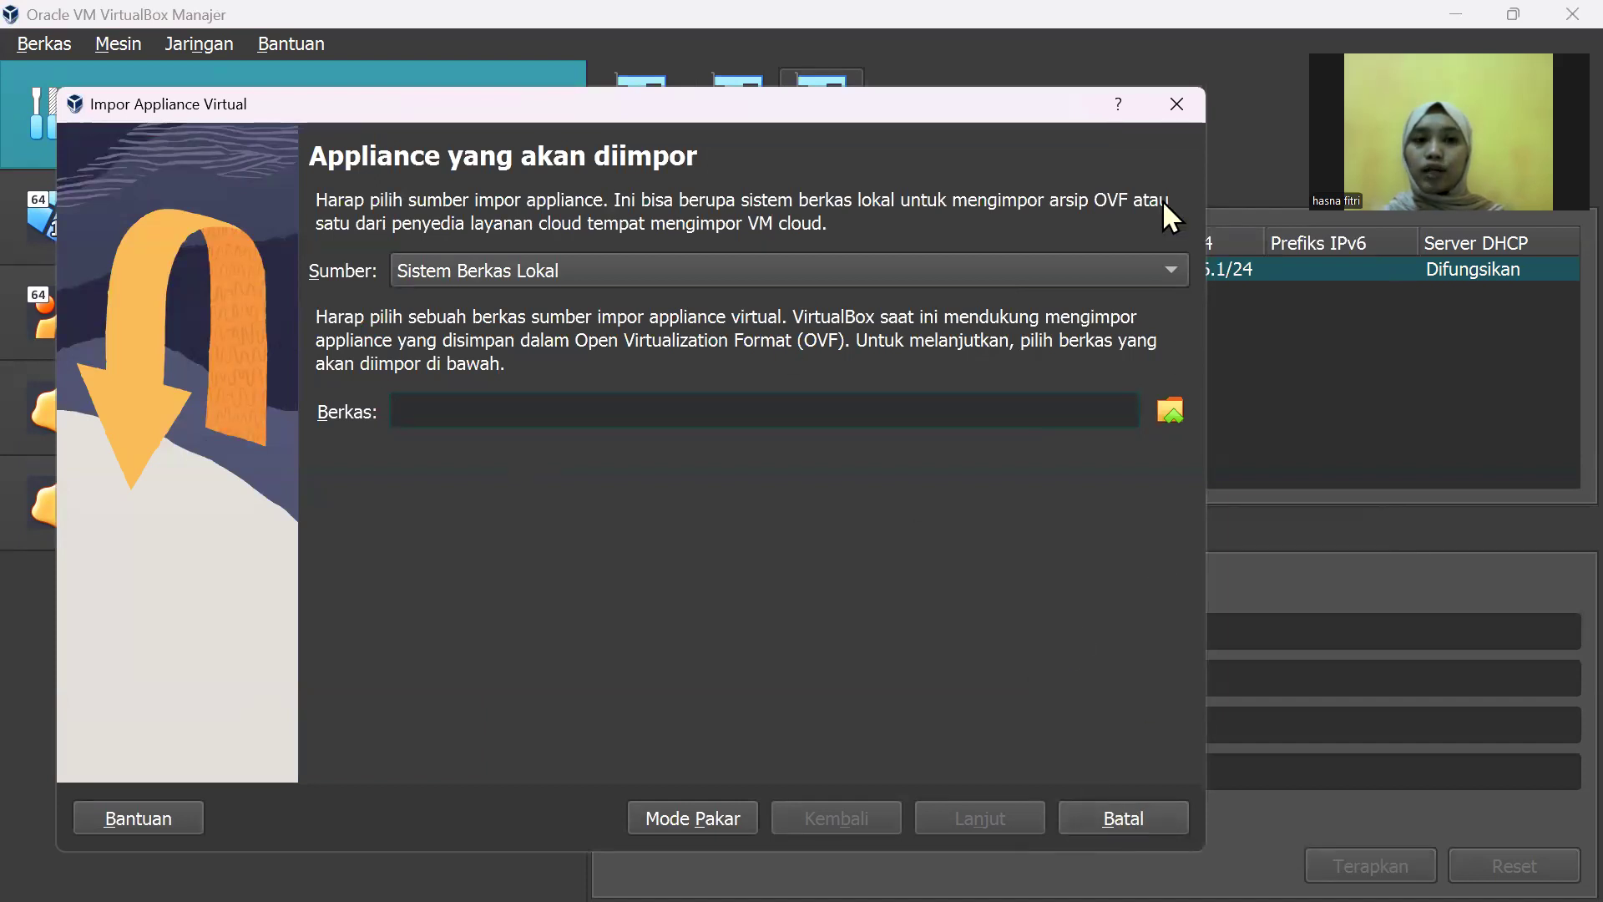
click(1170, 117)
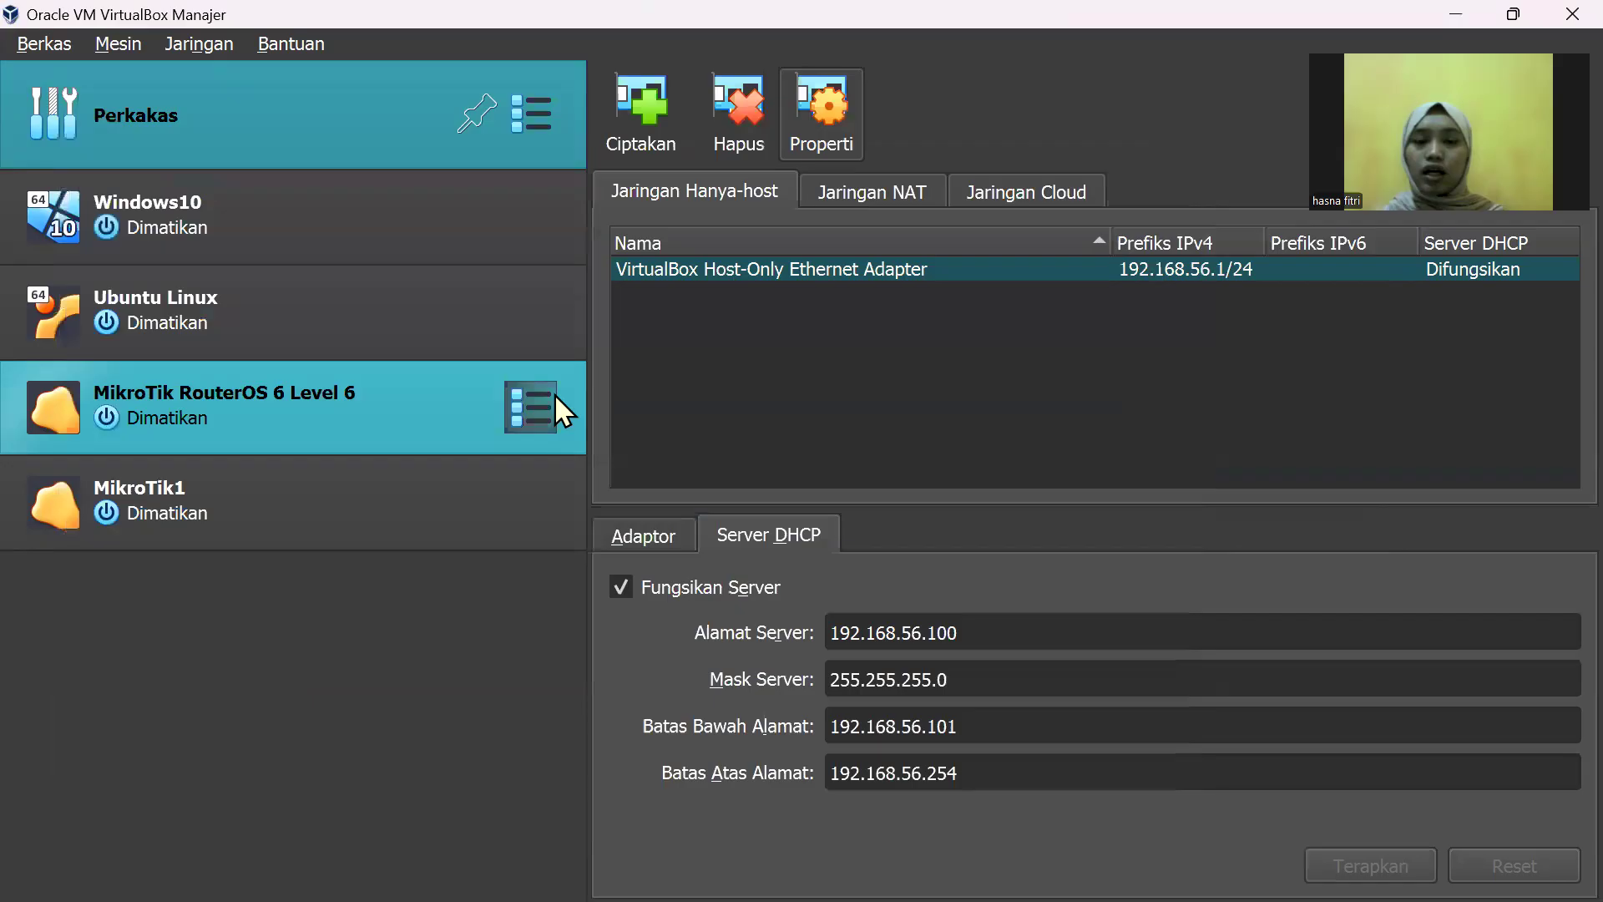
Step: In MikroTik RouterOS 6 Level 6 settings, attach Adapter 1 to Host-only Adapter and save
click(251, 424)
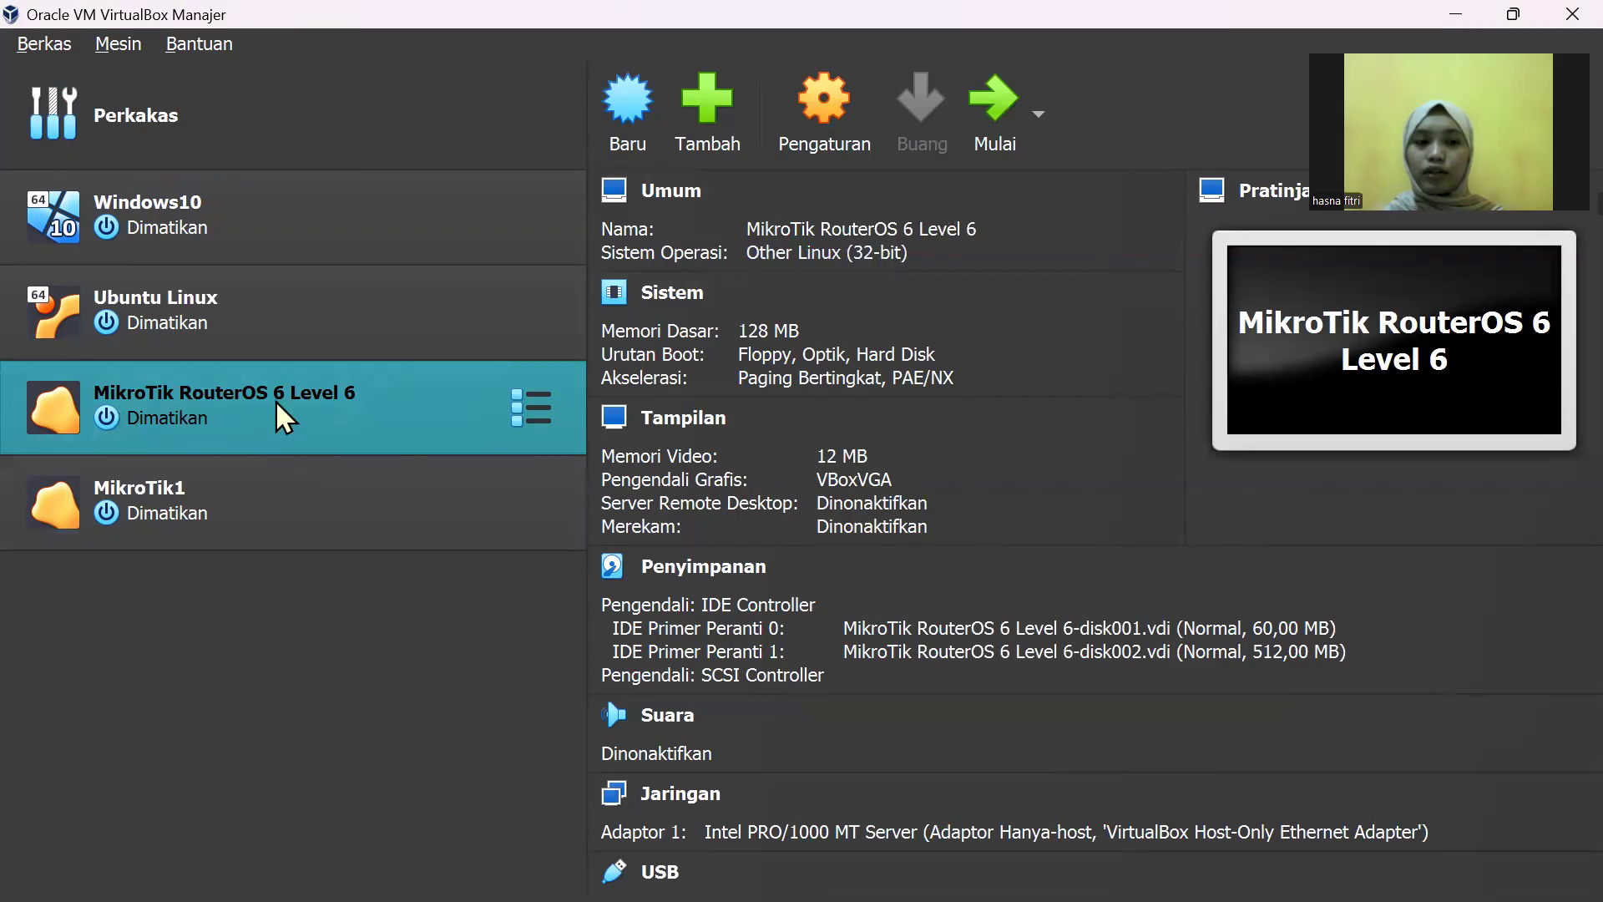
click(852, 107)
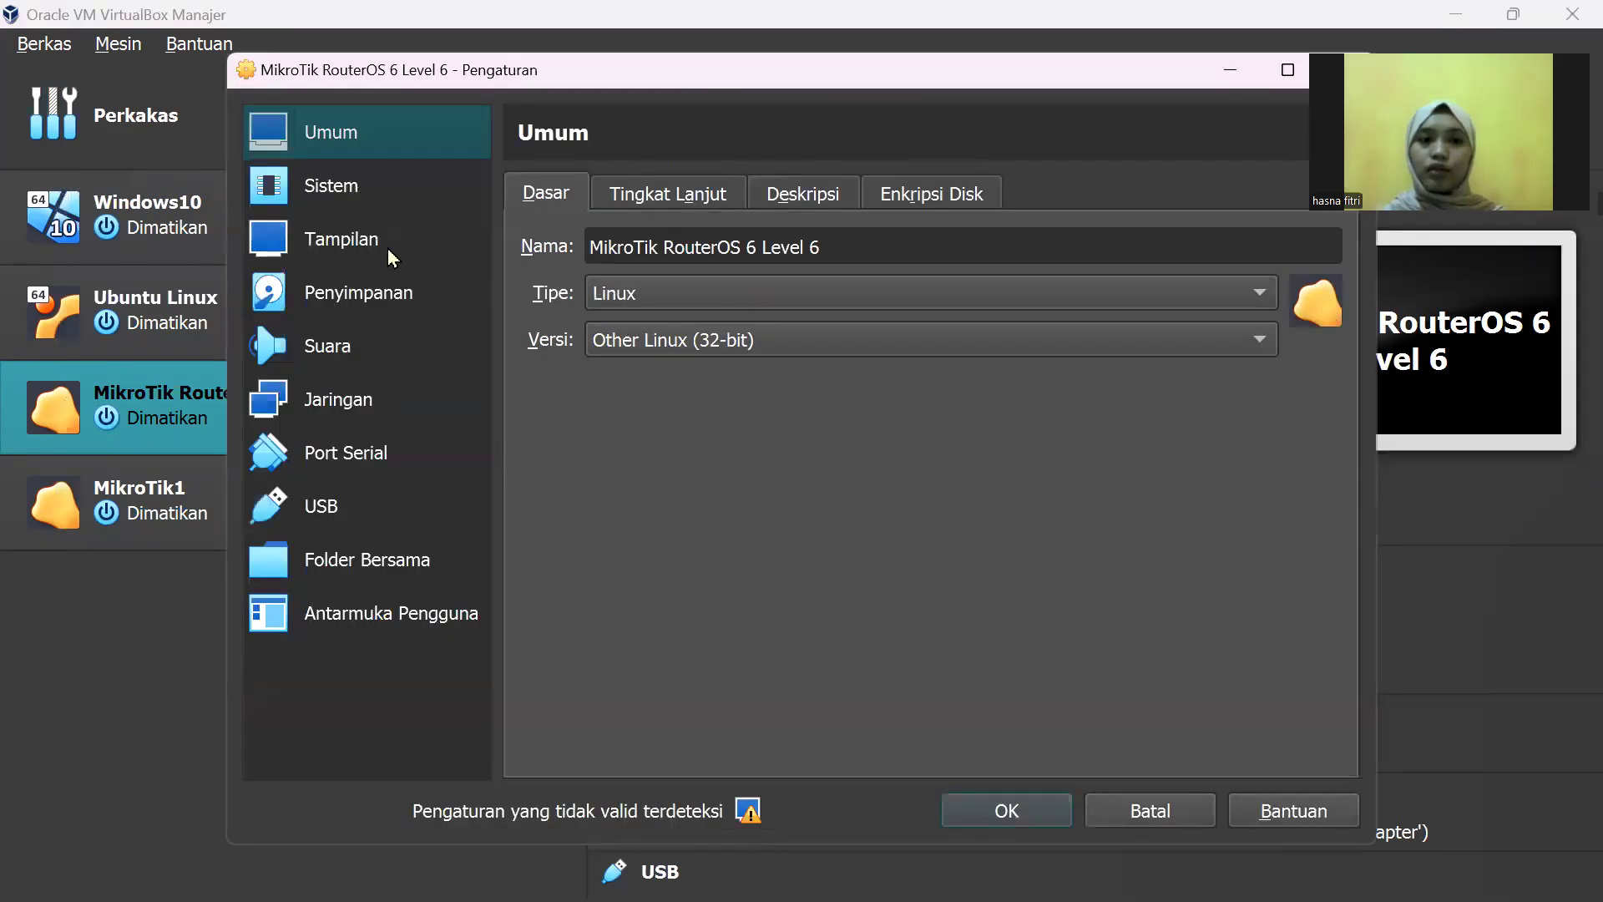
click(372, 197)
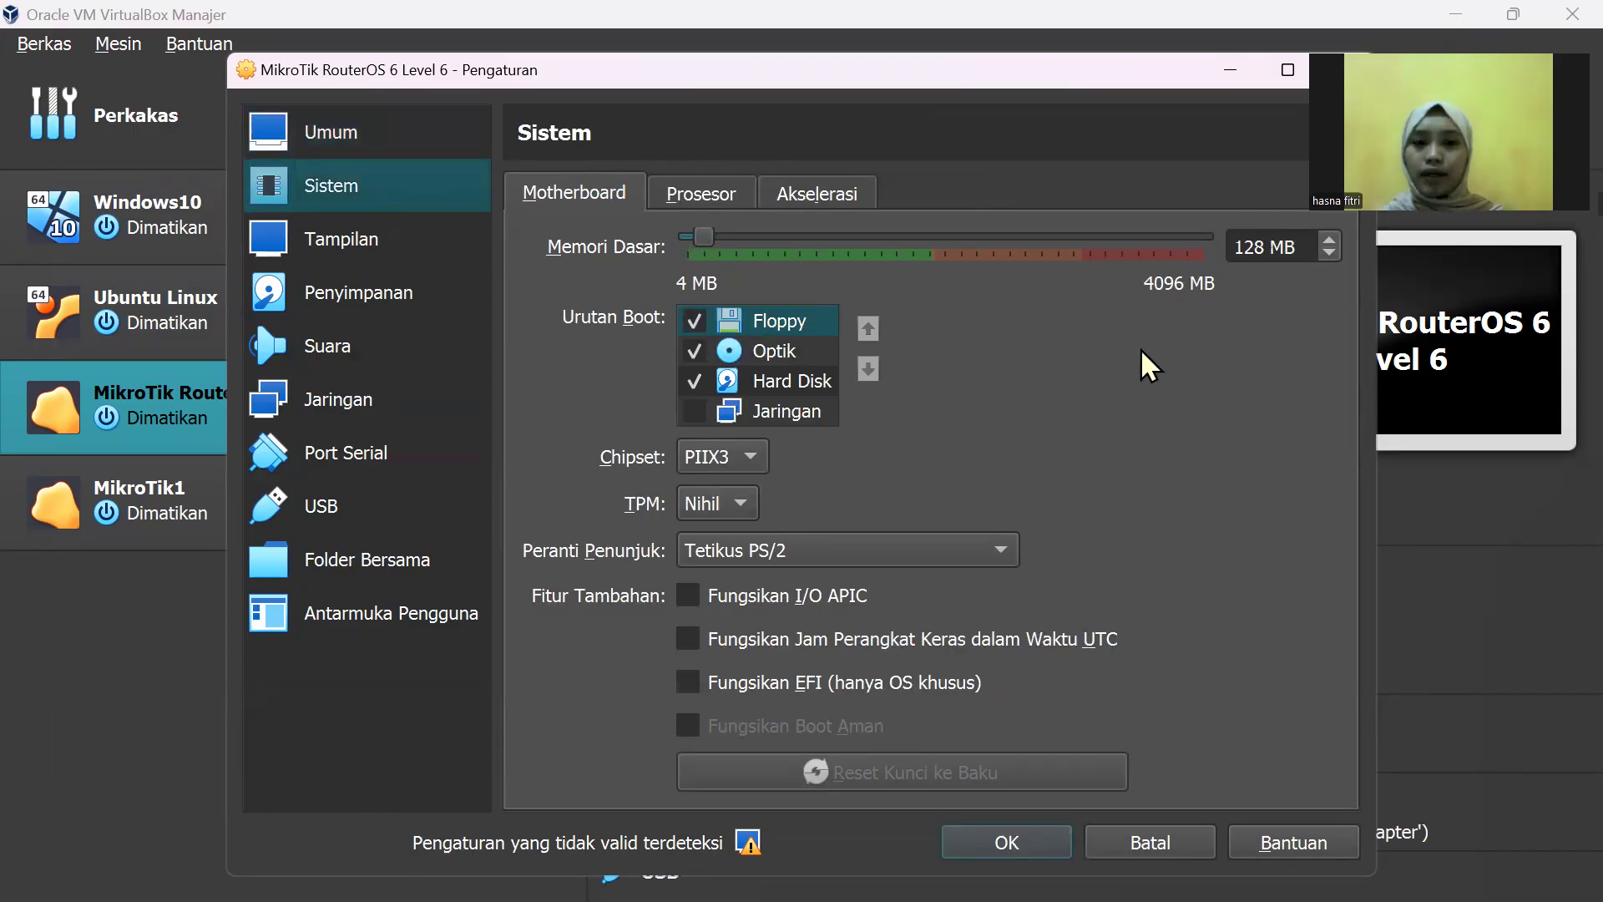
click(680, 202)
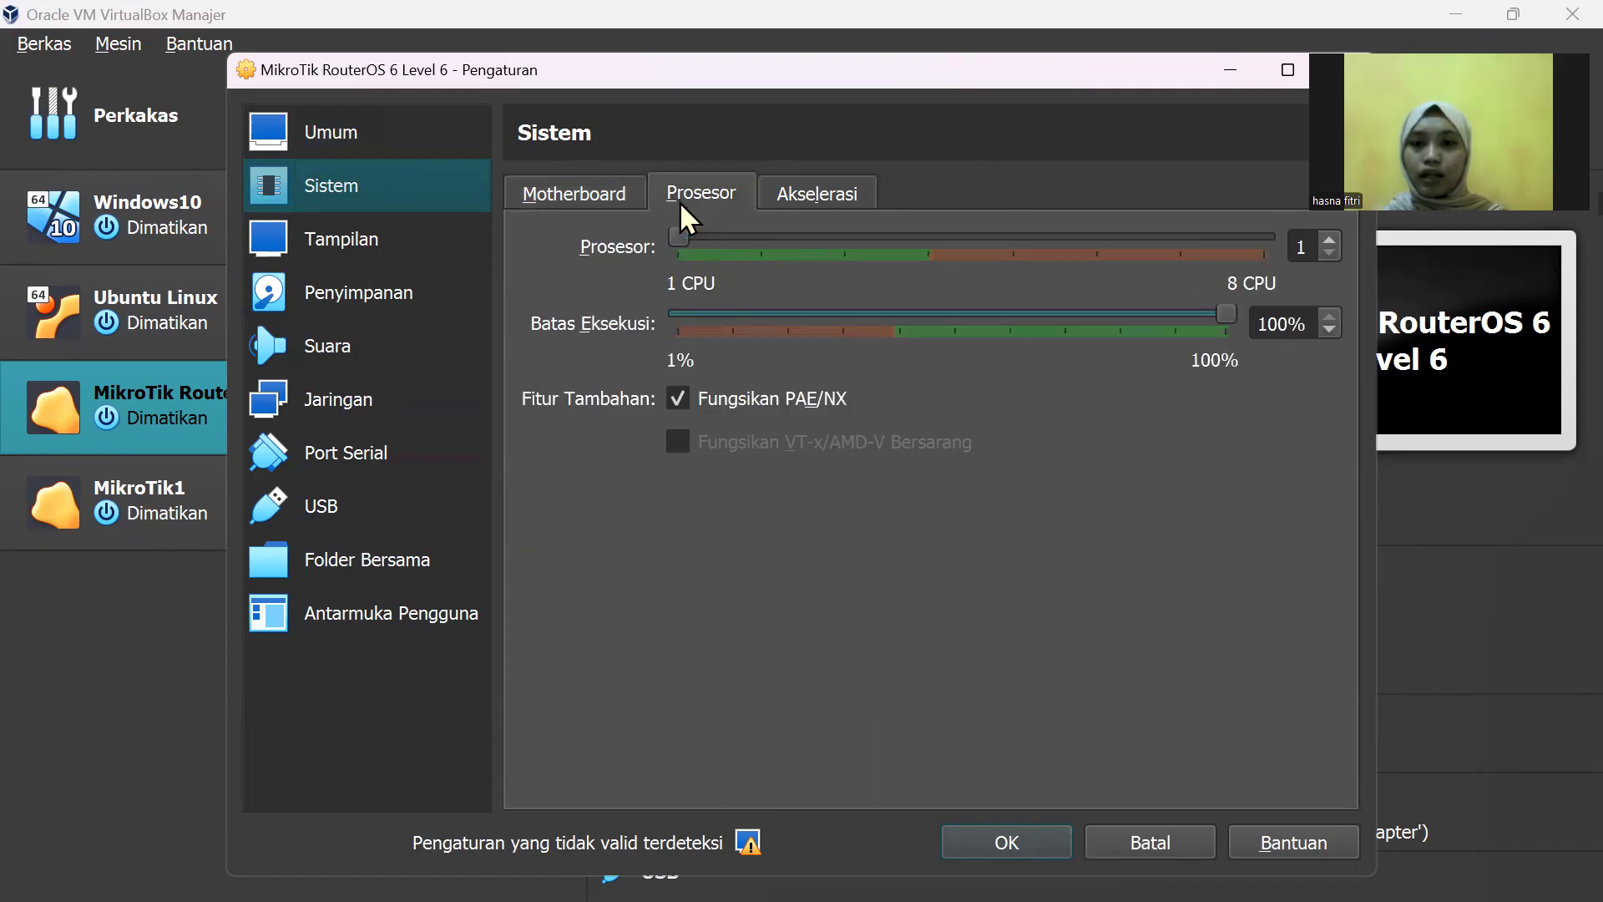
click(825, 187)
click(724, 188)
click(429, 413)
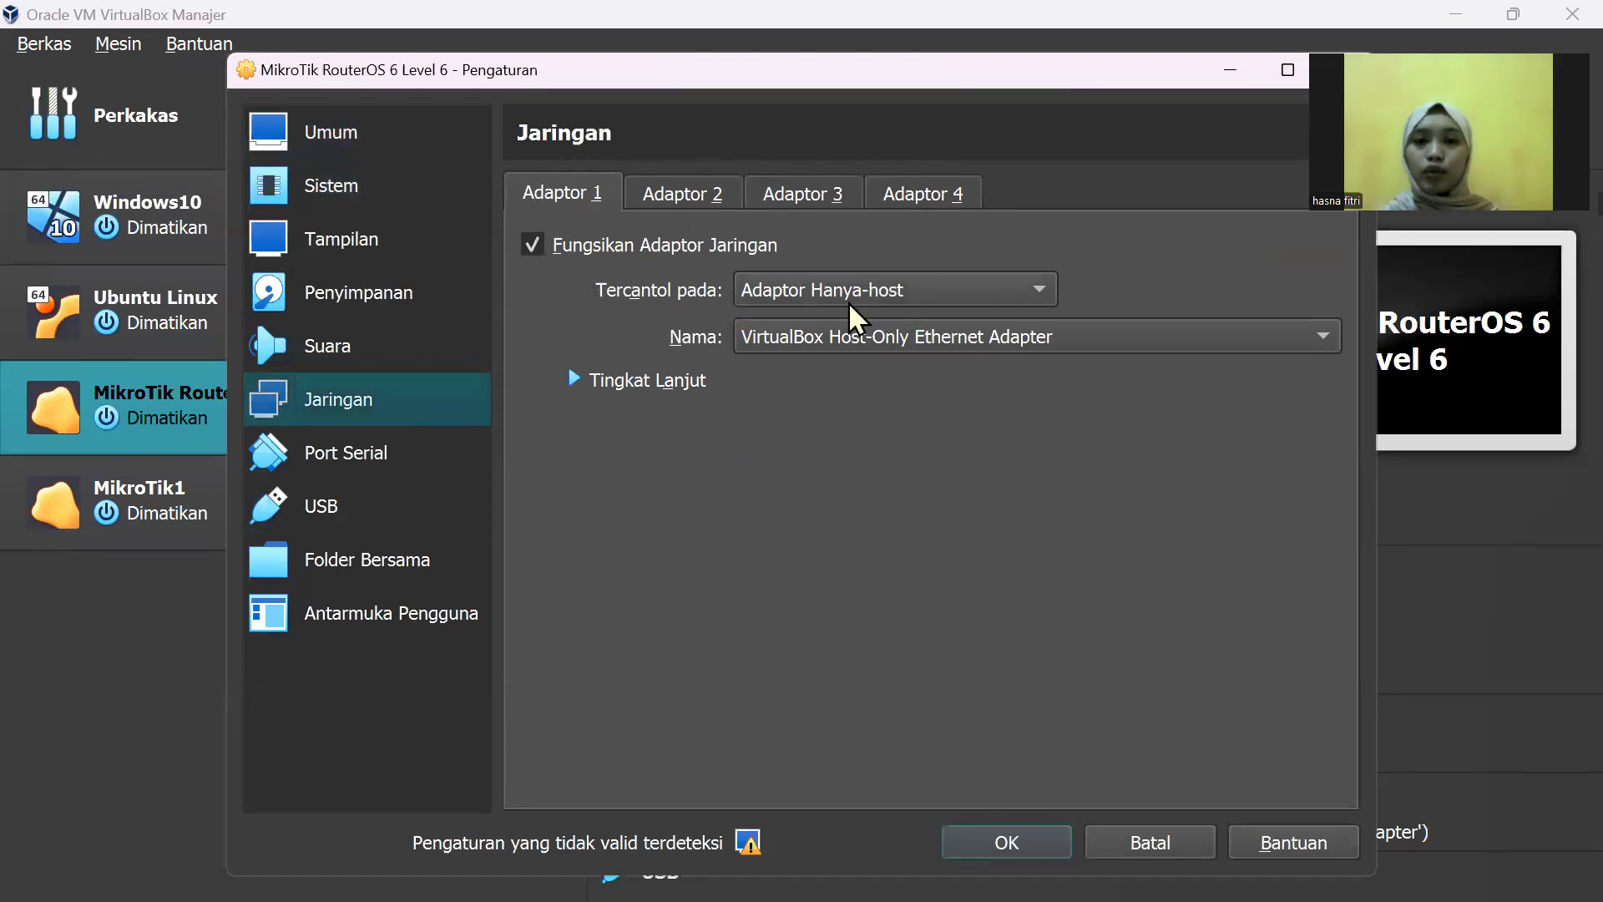
click(935, 302)
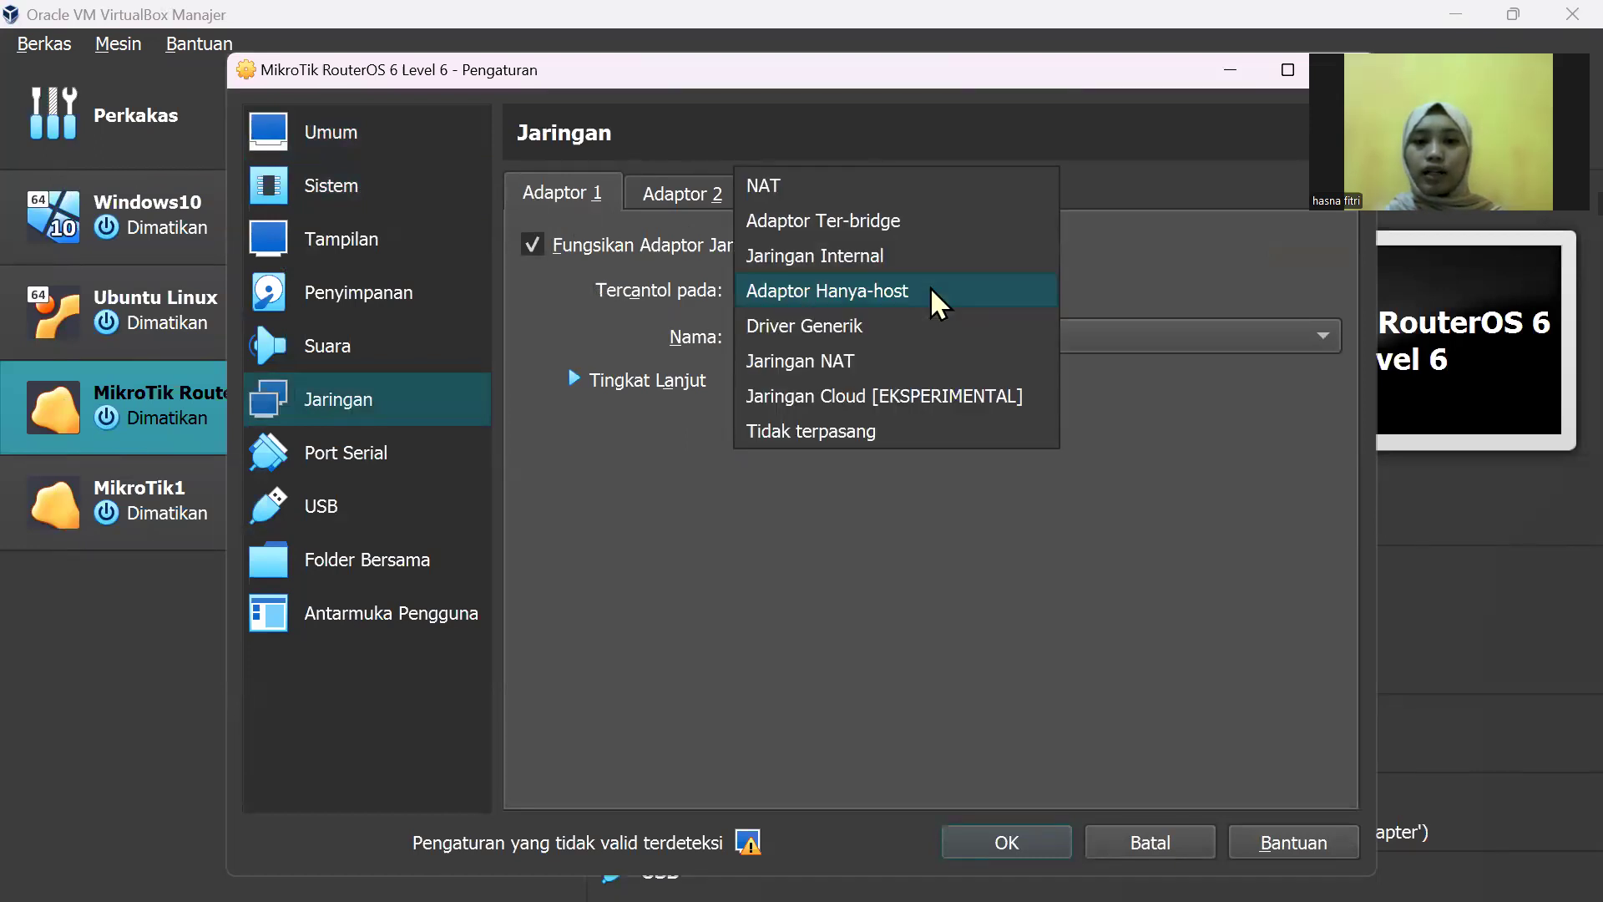
click(930, 291)
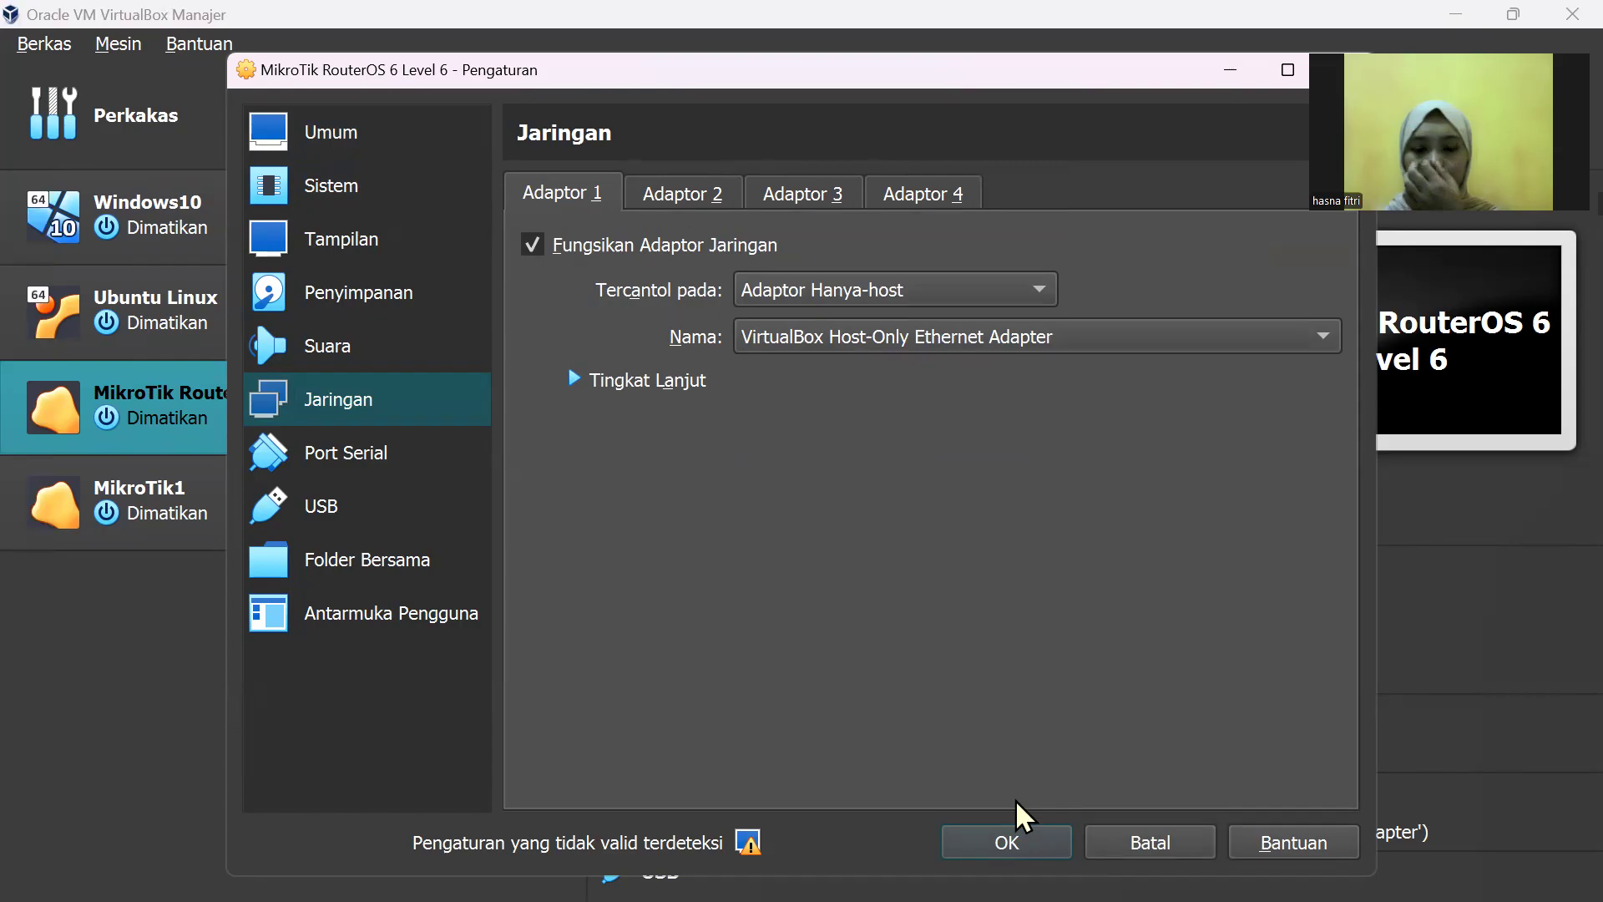
click(1026, 833)
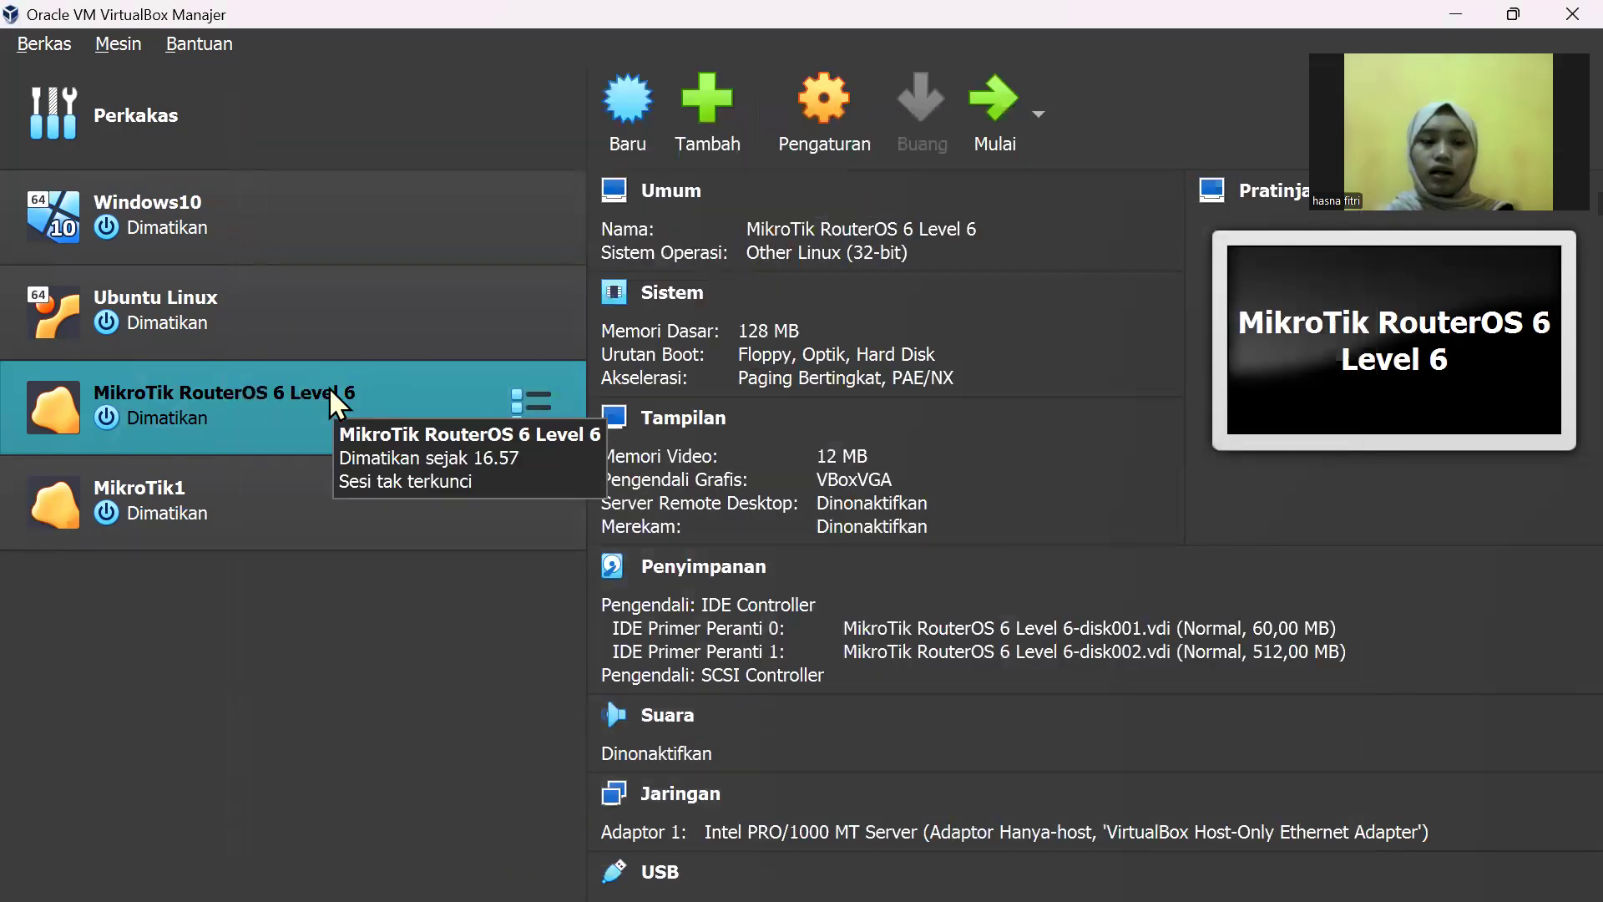
Step: Start the MikroTik RouterOS 6 Level 6 VM and dismiss the keyboard-capture notice
click(989, 92)
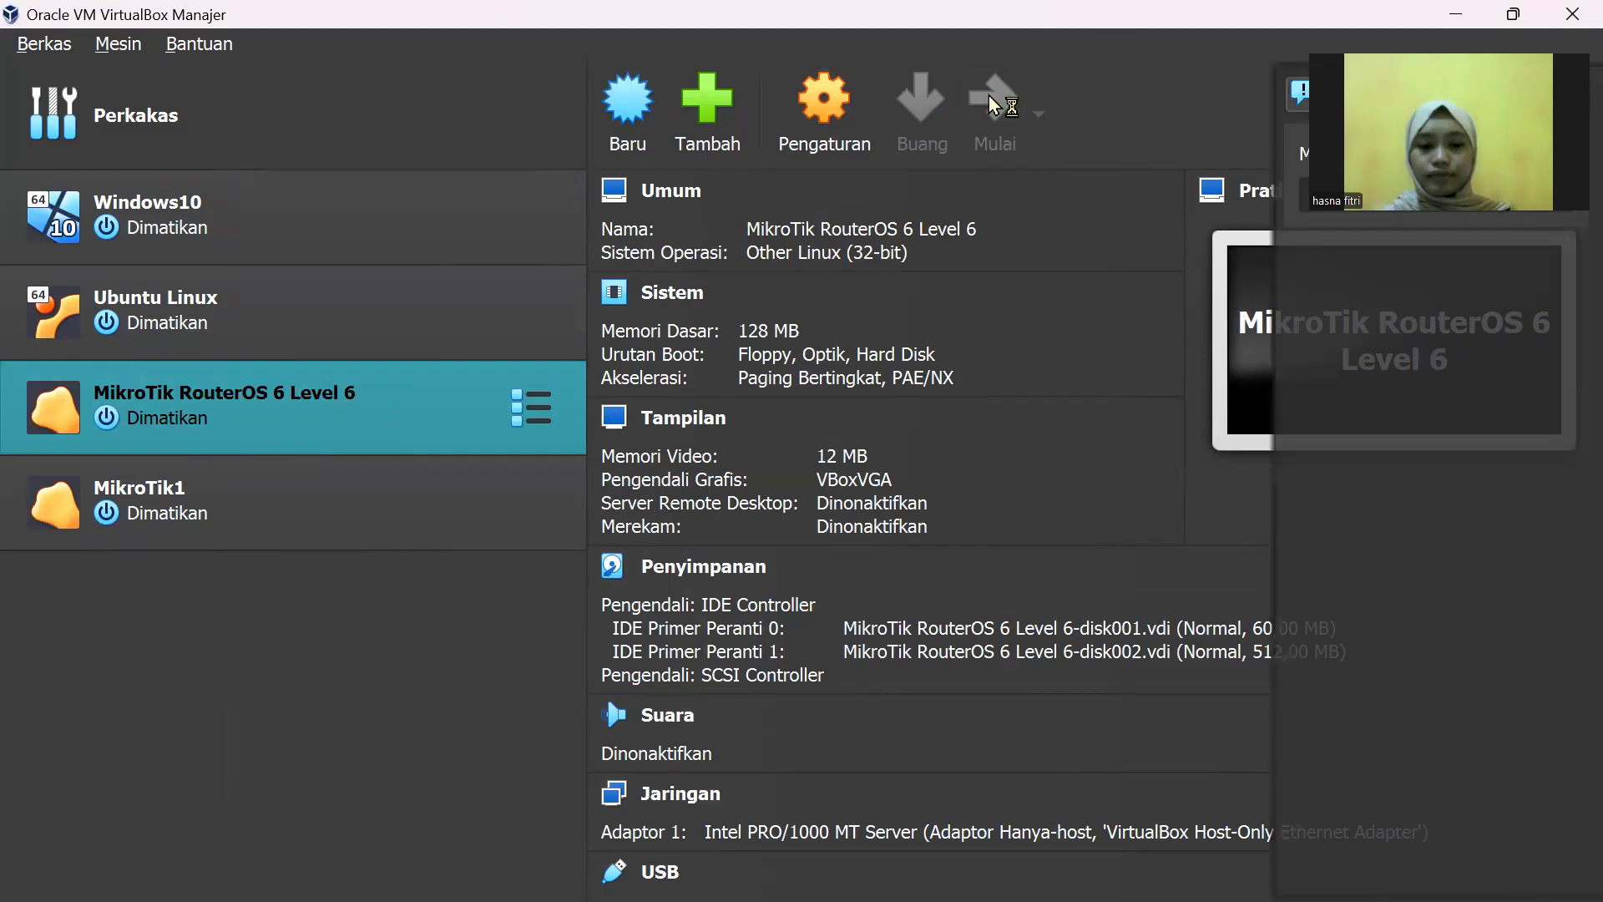
key(XF86MonBrightnessUp)
key(XF86MonBrightnessUp)
key(XF86MonBrightnessUp)
key(XF86MonBrightnessUp)
key(XF86MonBrightnessUp)
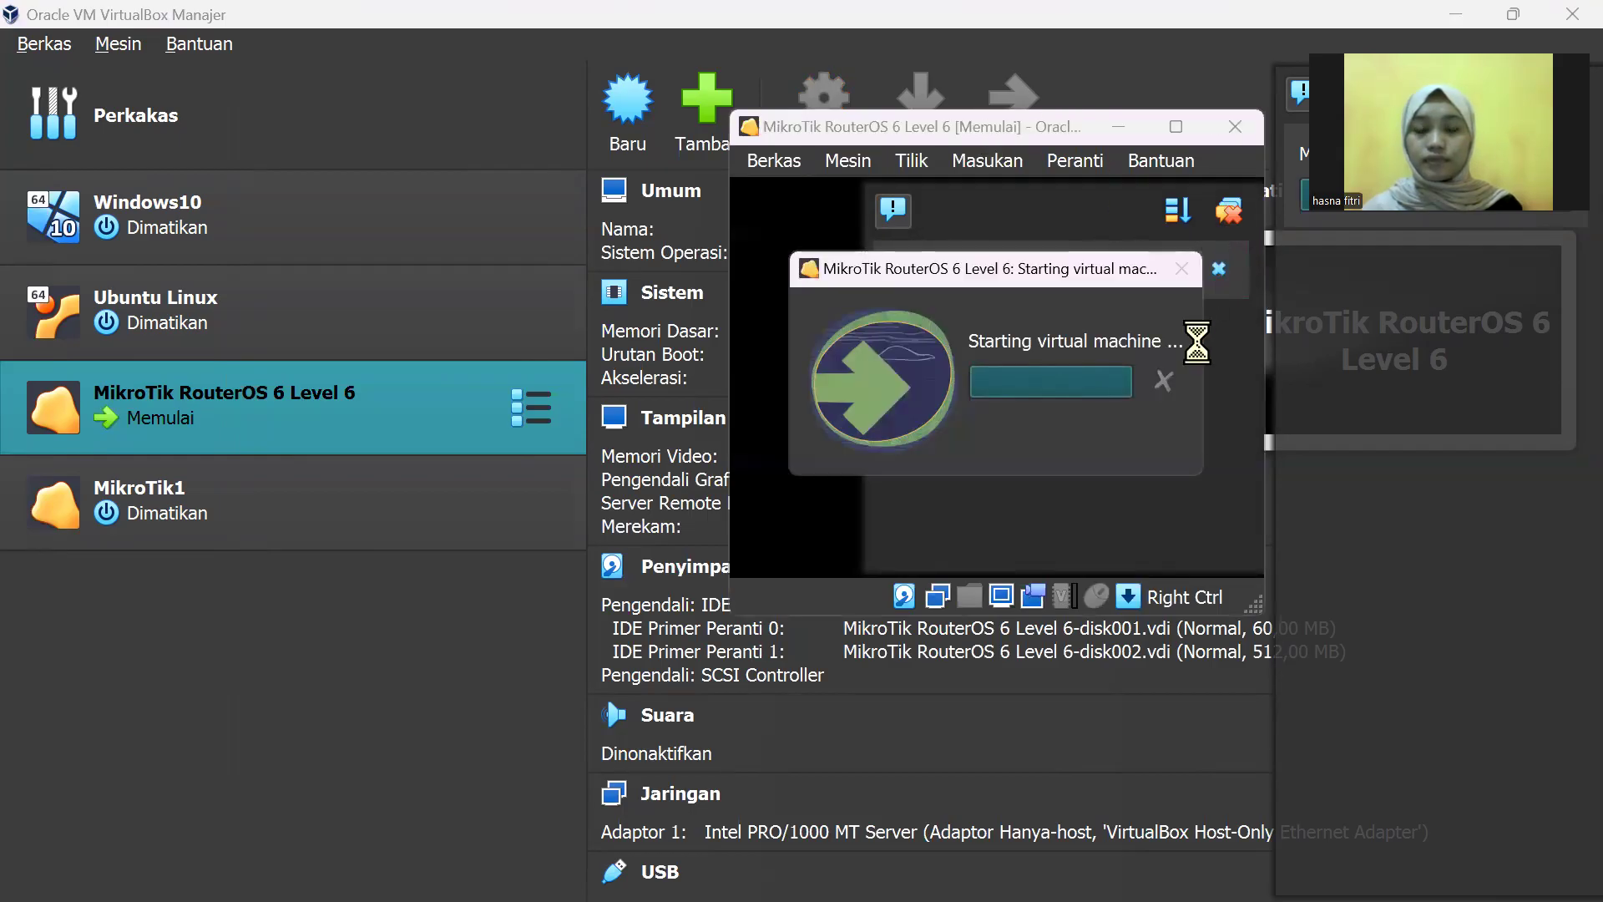
click(1226, 264)
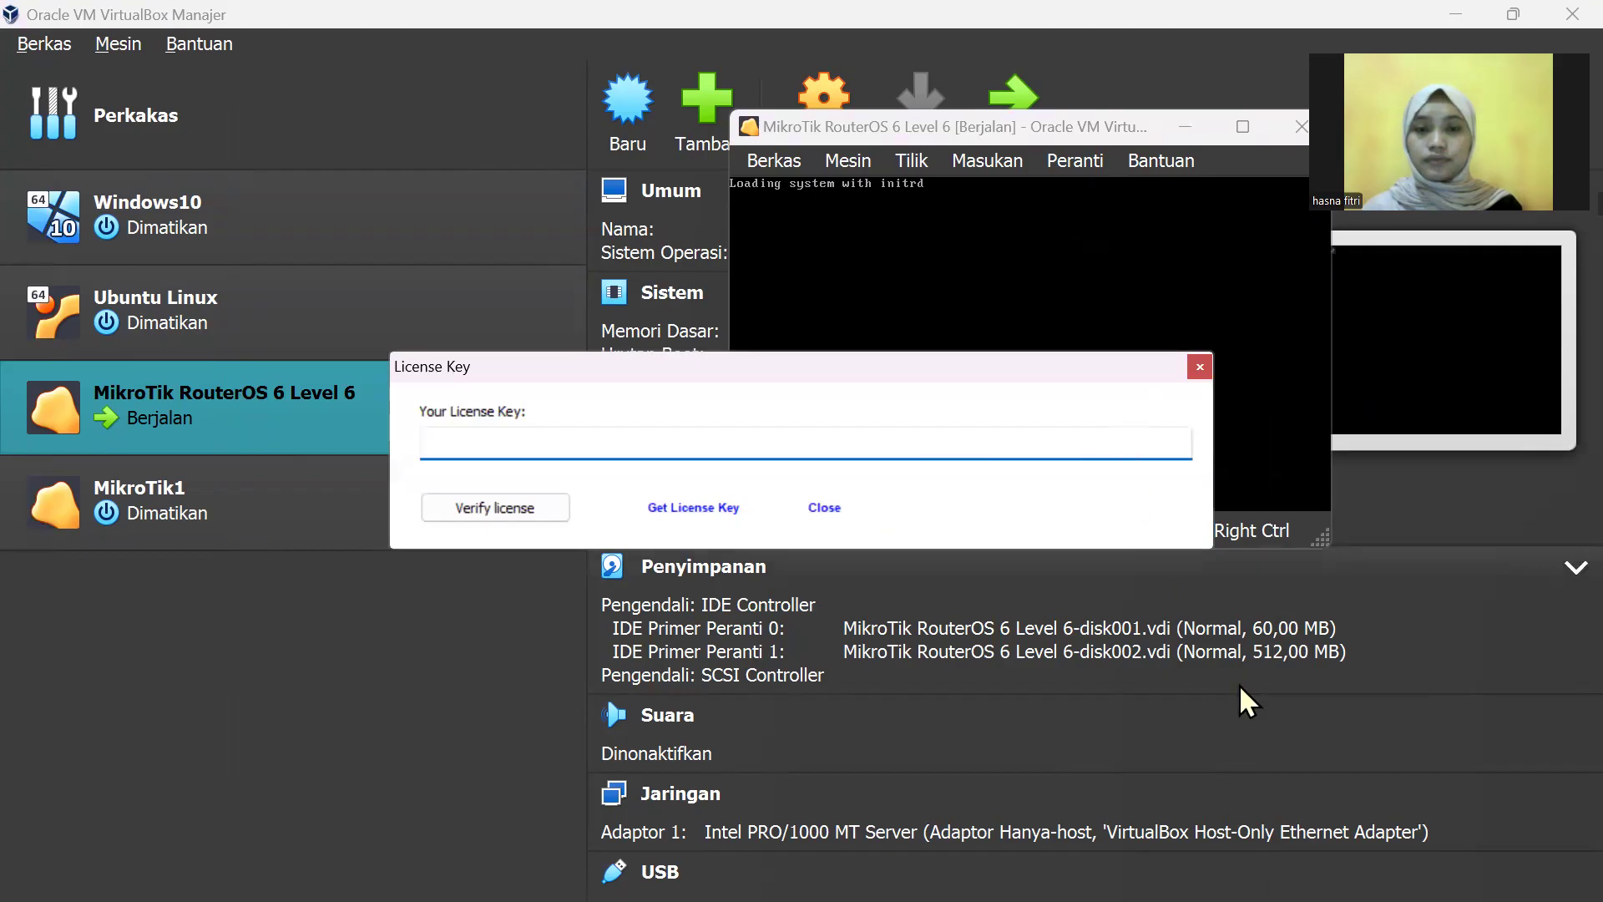
Step: Bring the running MikroTik VM console window back to the front via the taskbar overflow
click(1442, 562)
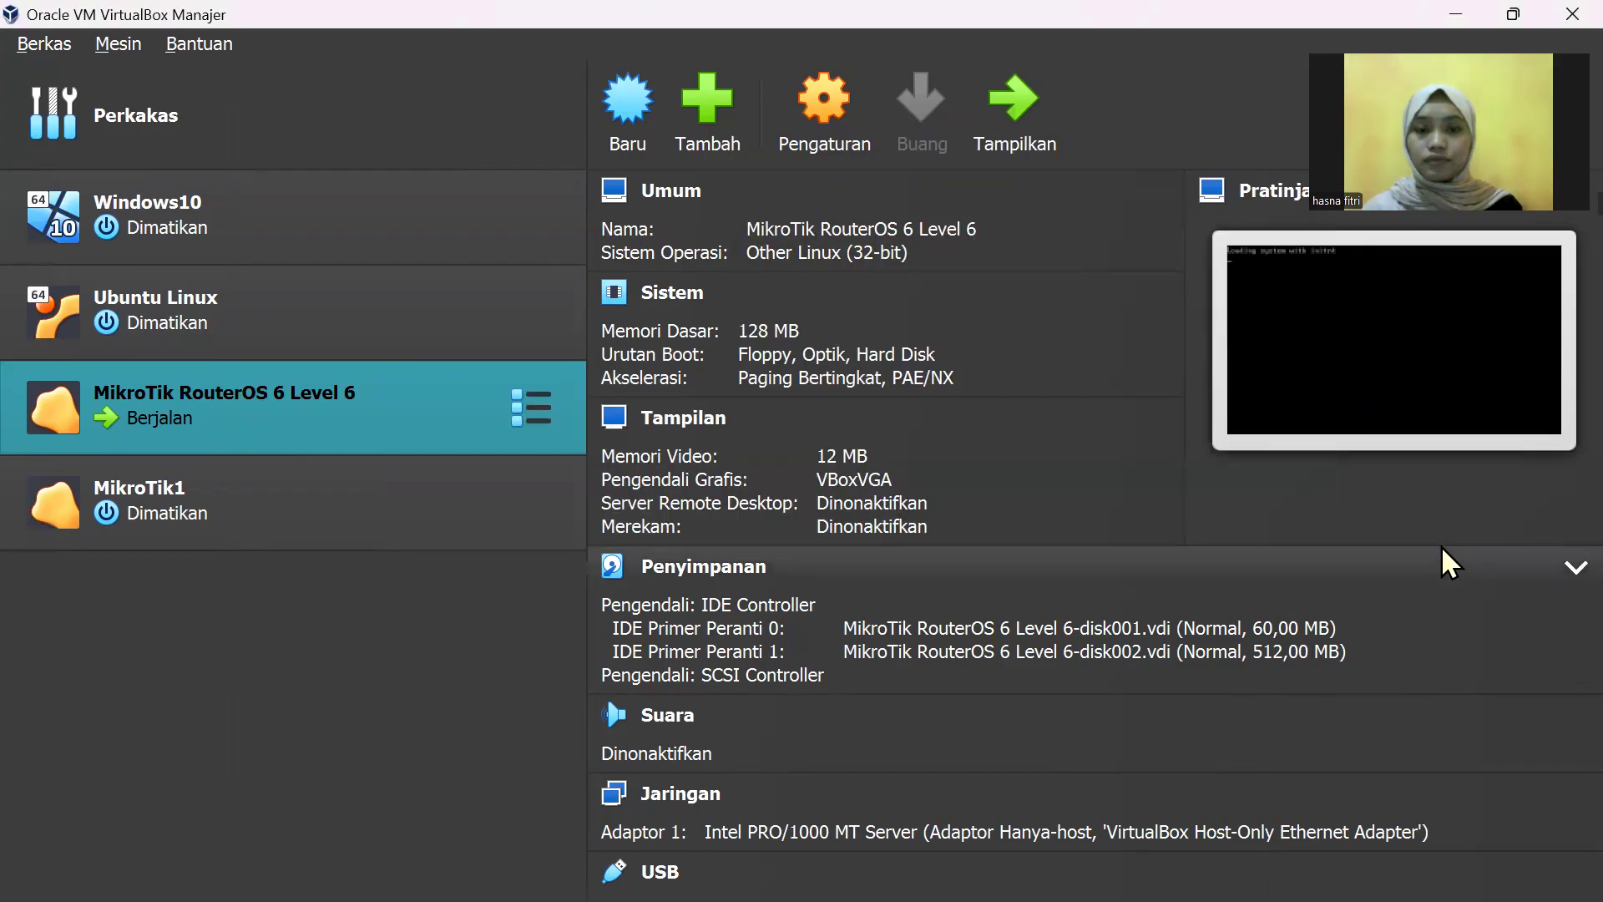
mouse_move(980, 871)
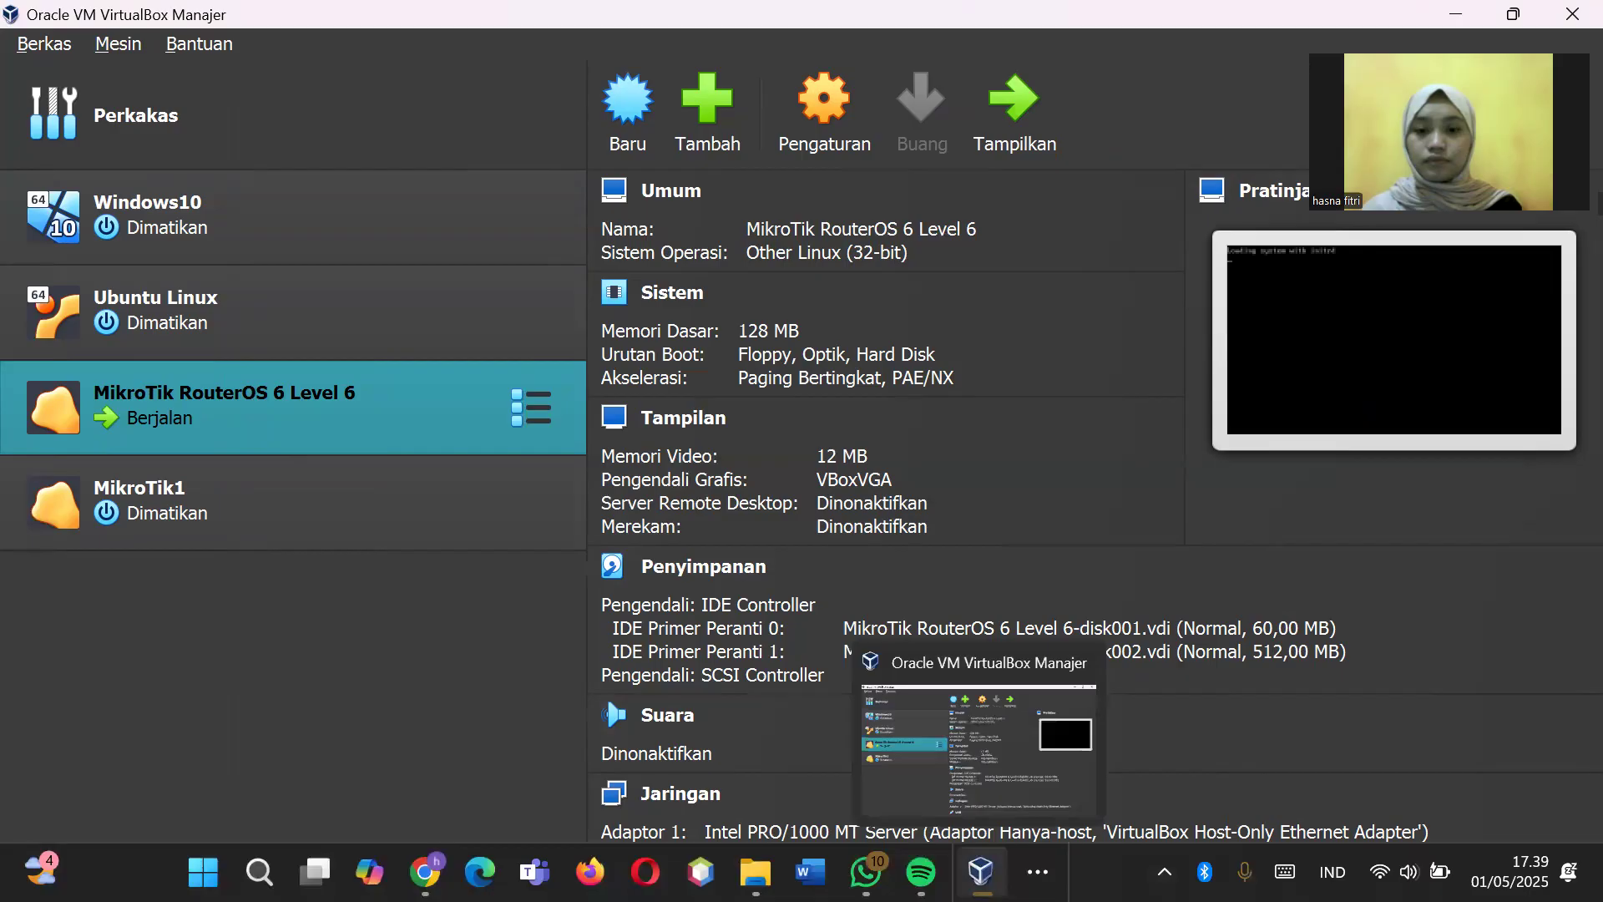
click(1038, 871)
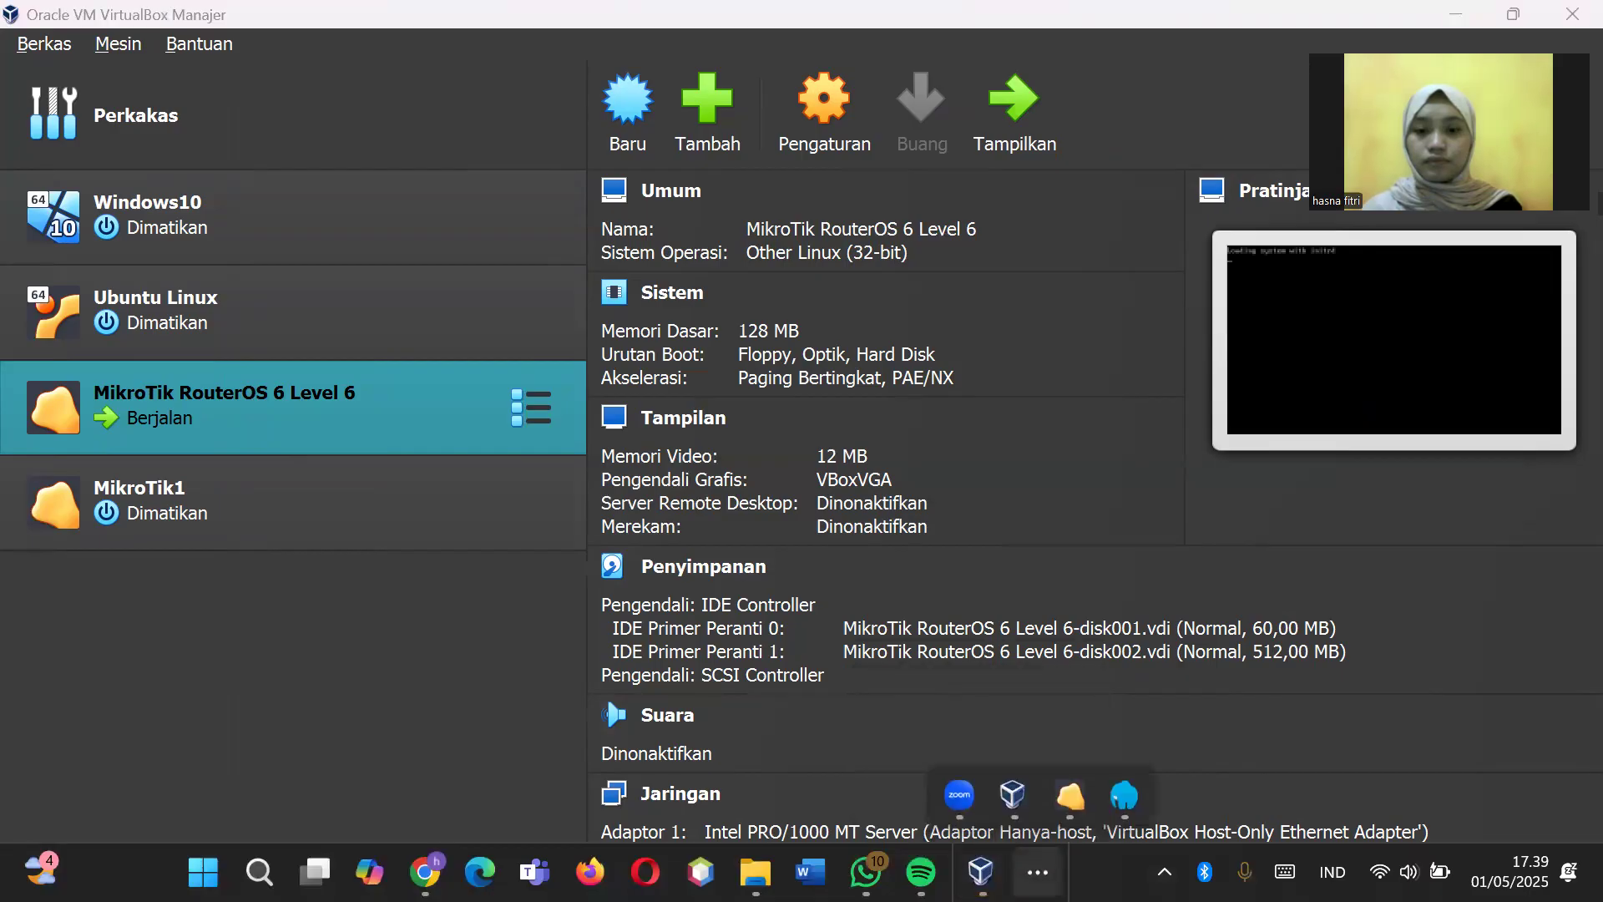
click(1070, 798)
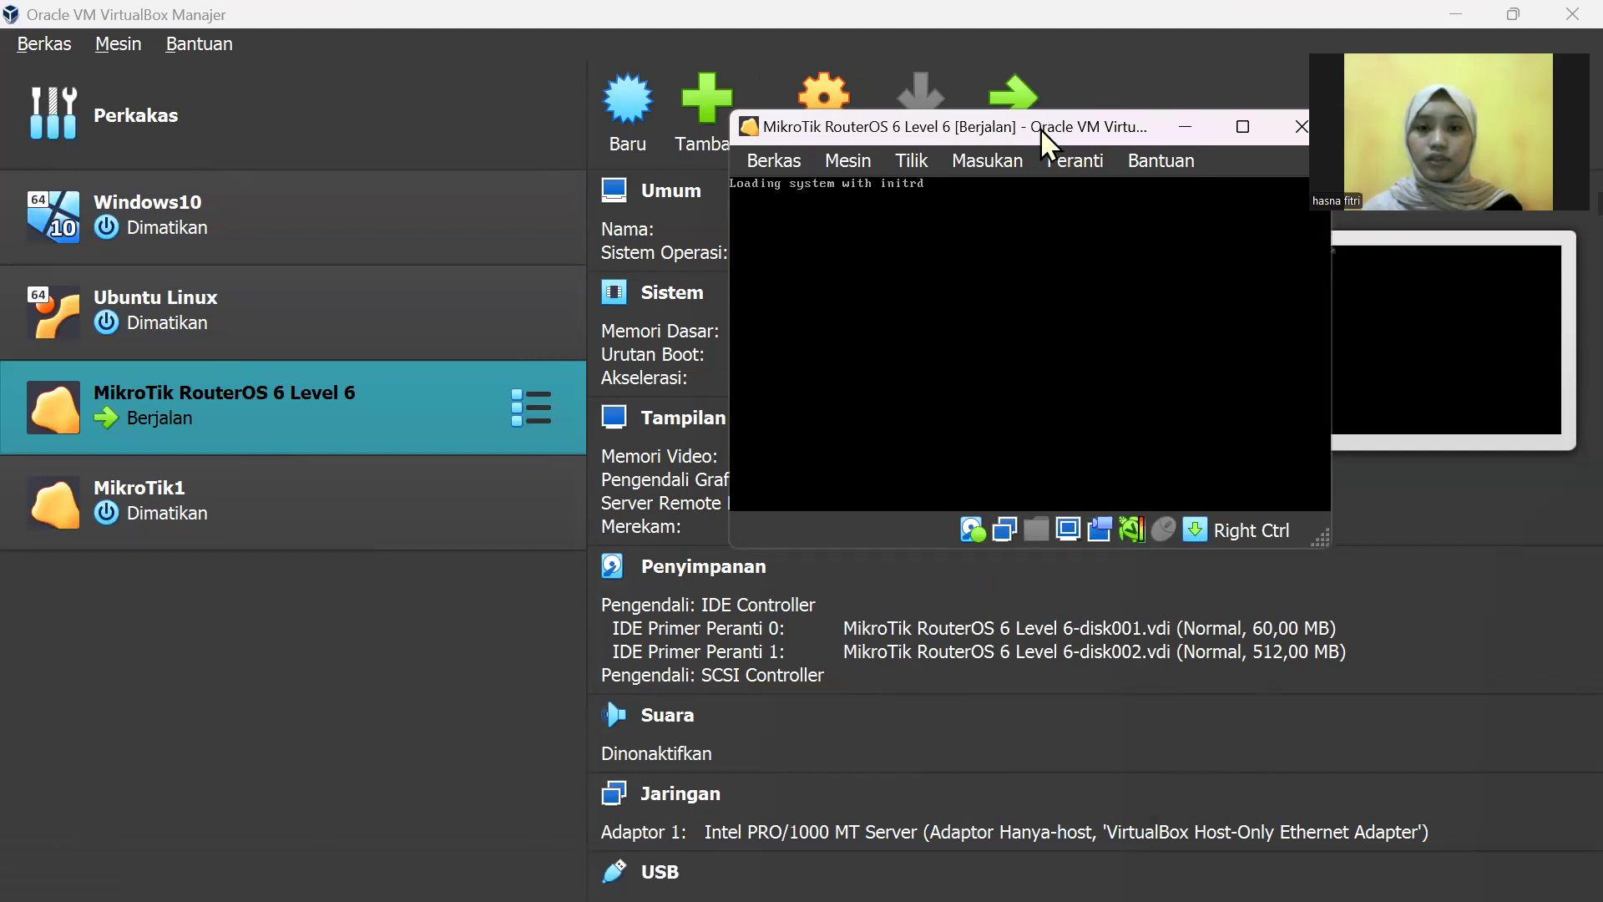
Step: Minimize File Explorer, check the VM boot console, and refresh WinBox neighbors for MikroTikMaster
drag(1040, 129, 1051, 130)
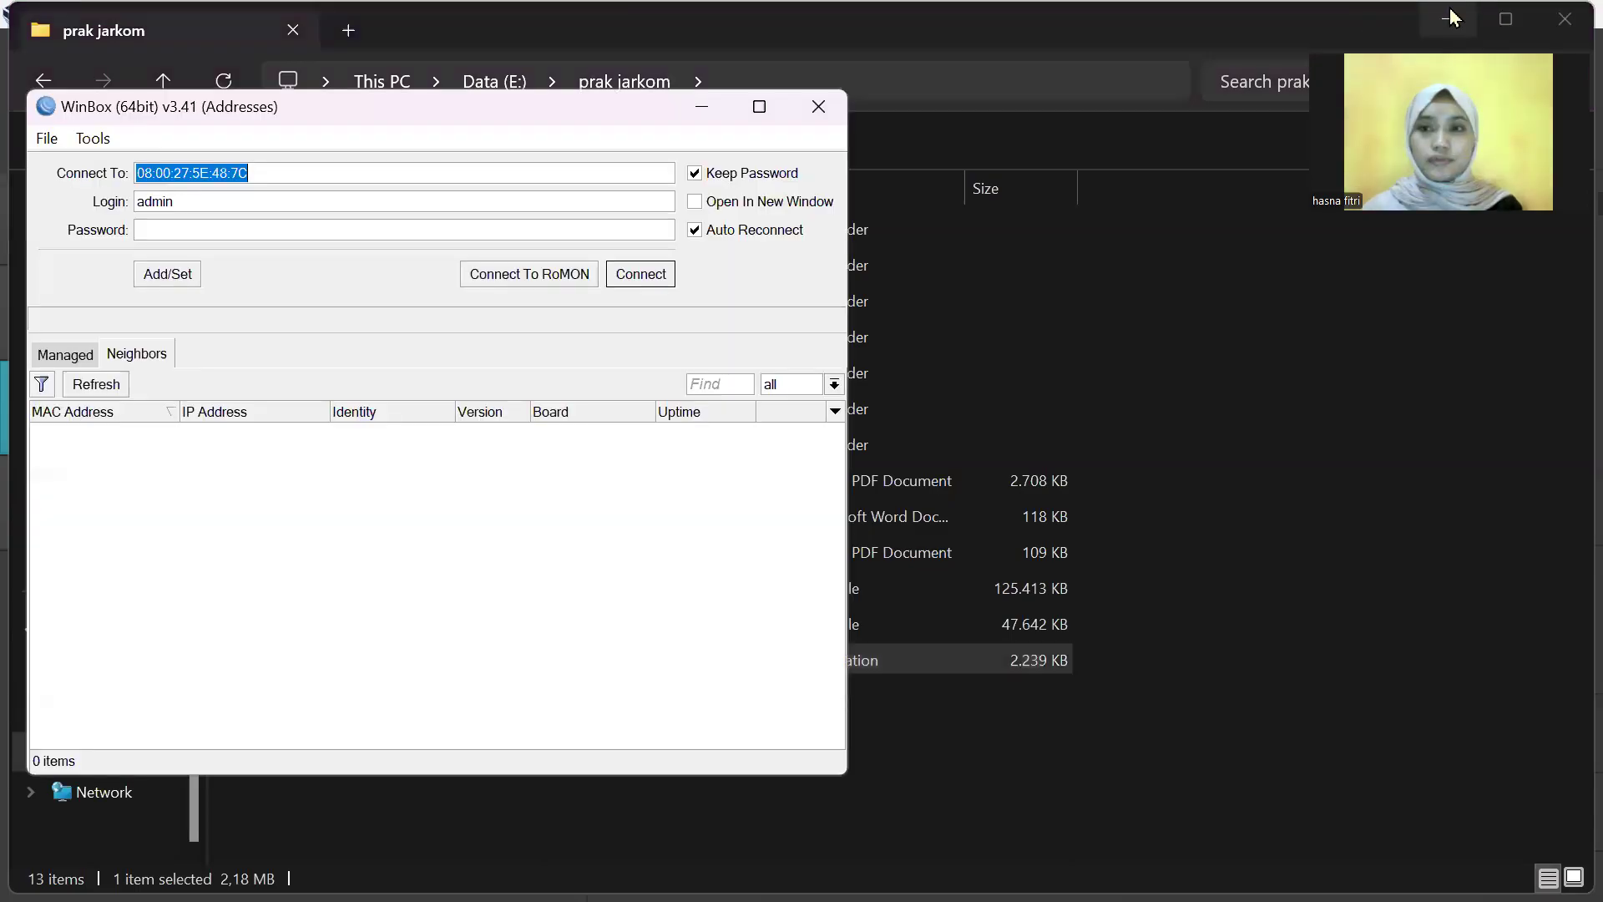
click(1453, 18)
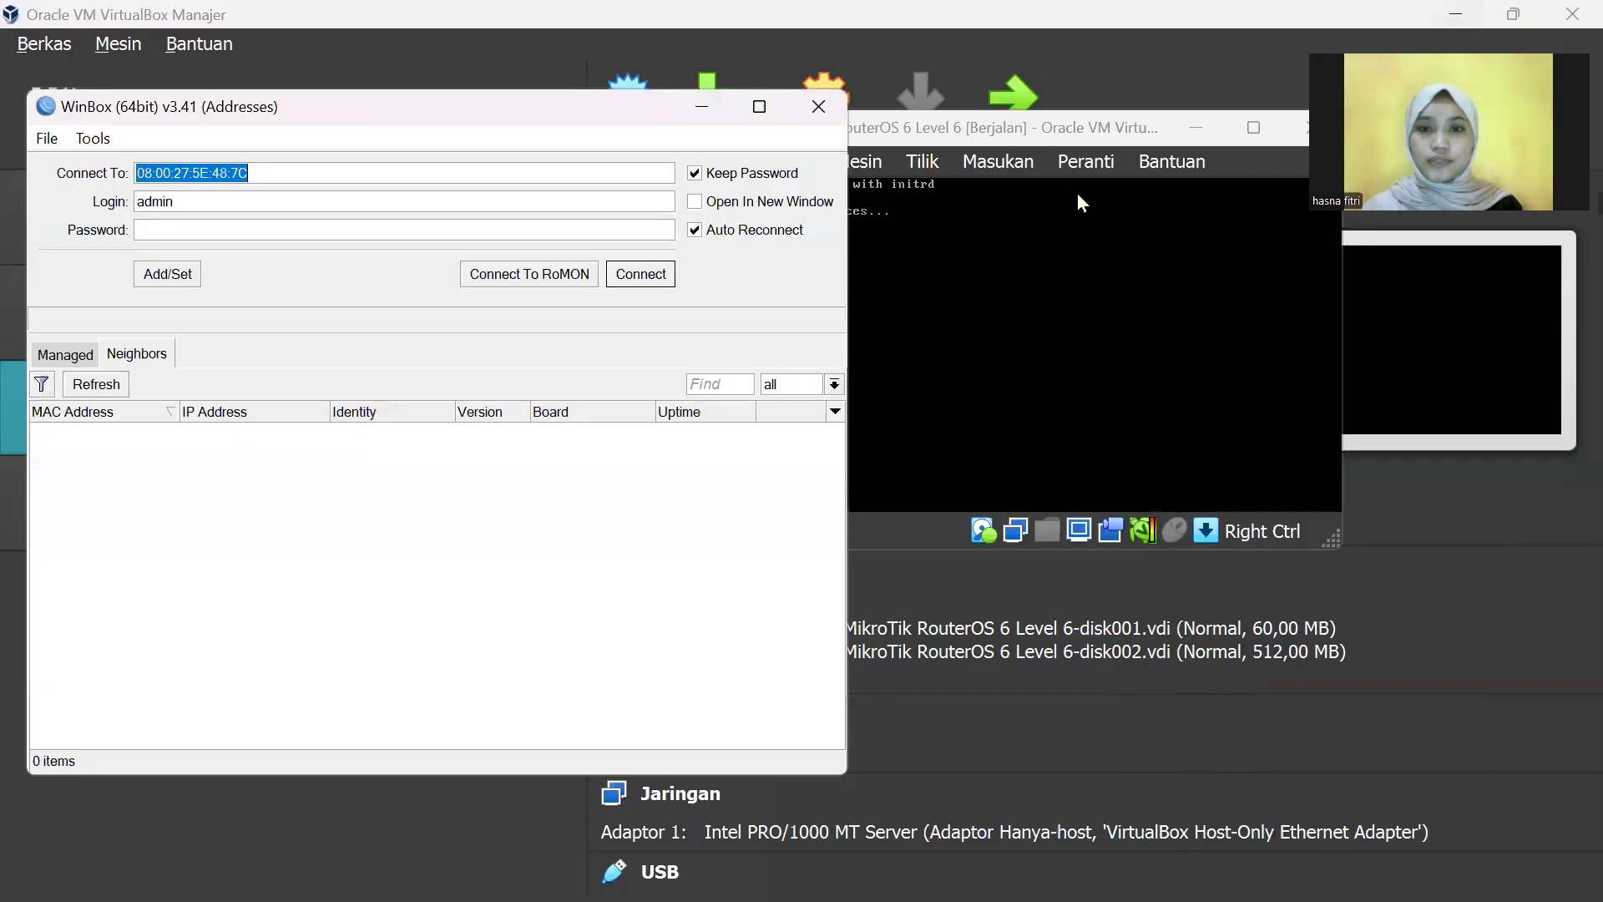
click(1044, 129)
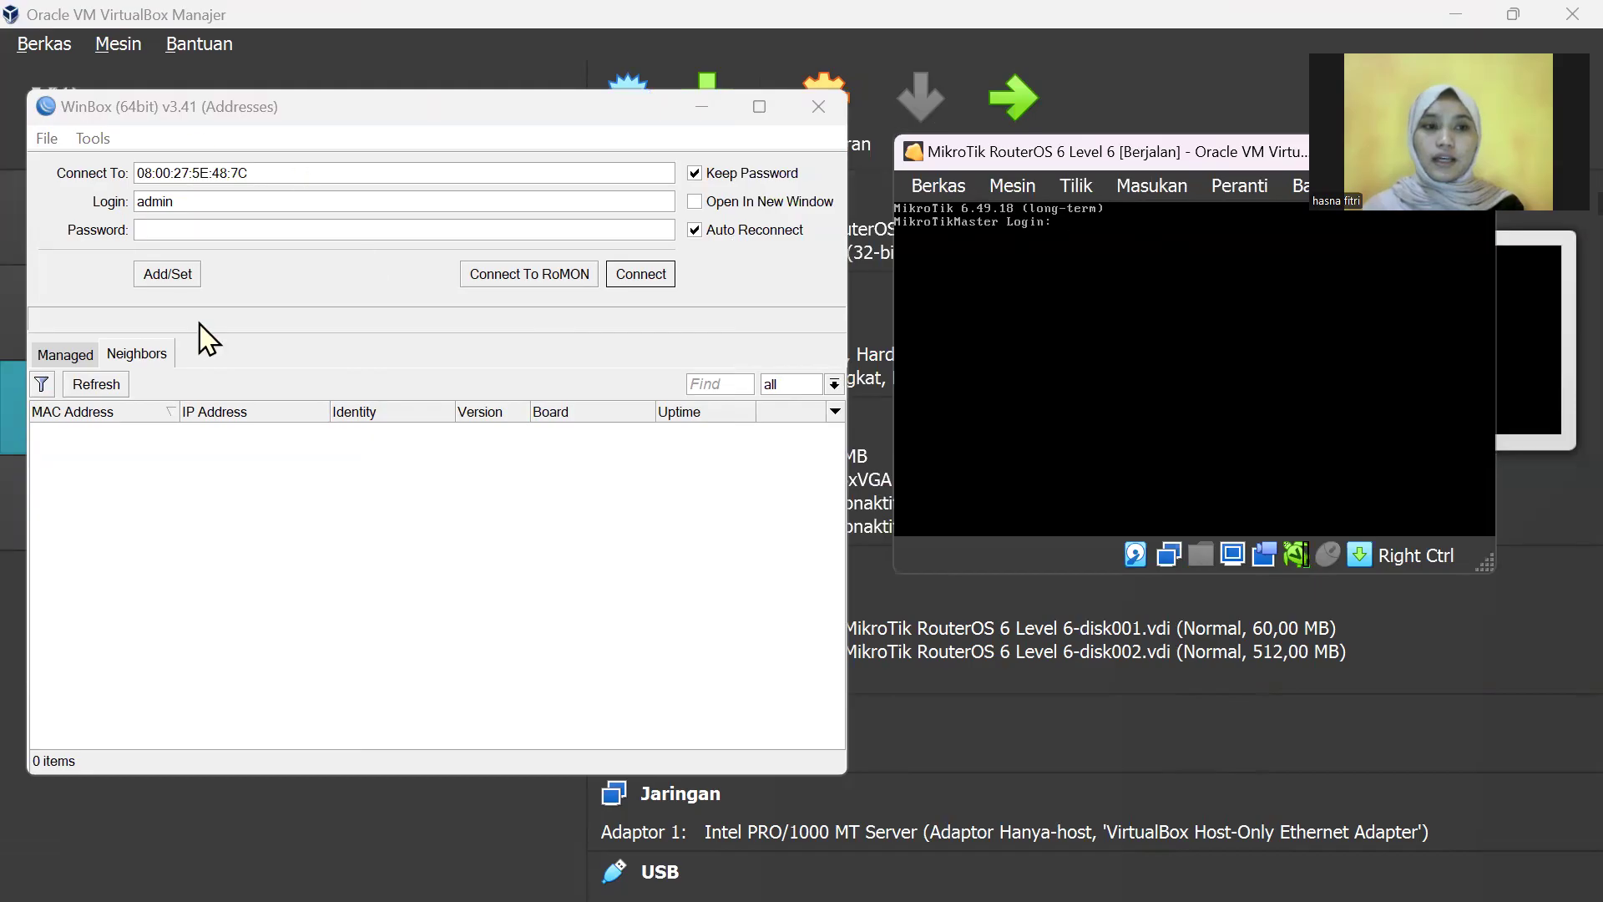
click(113, 388)
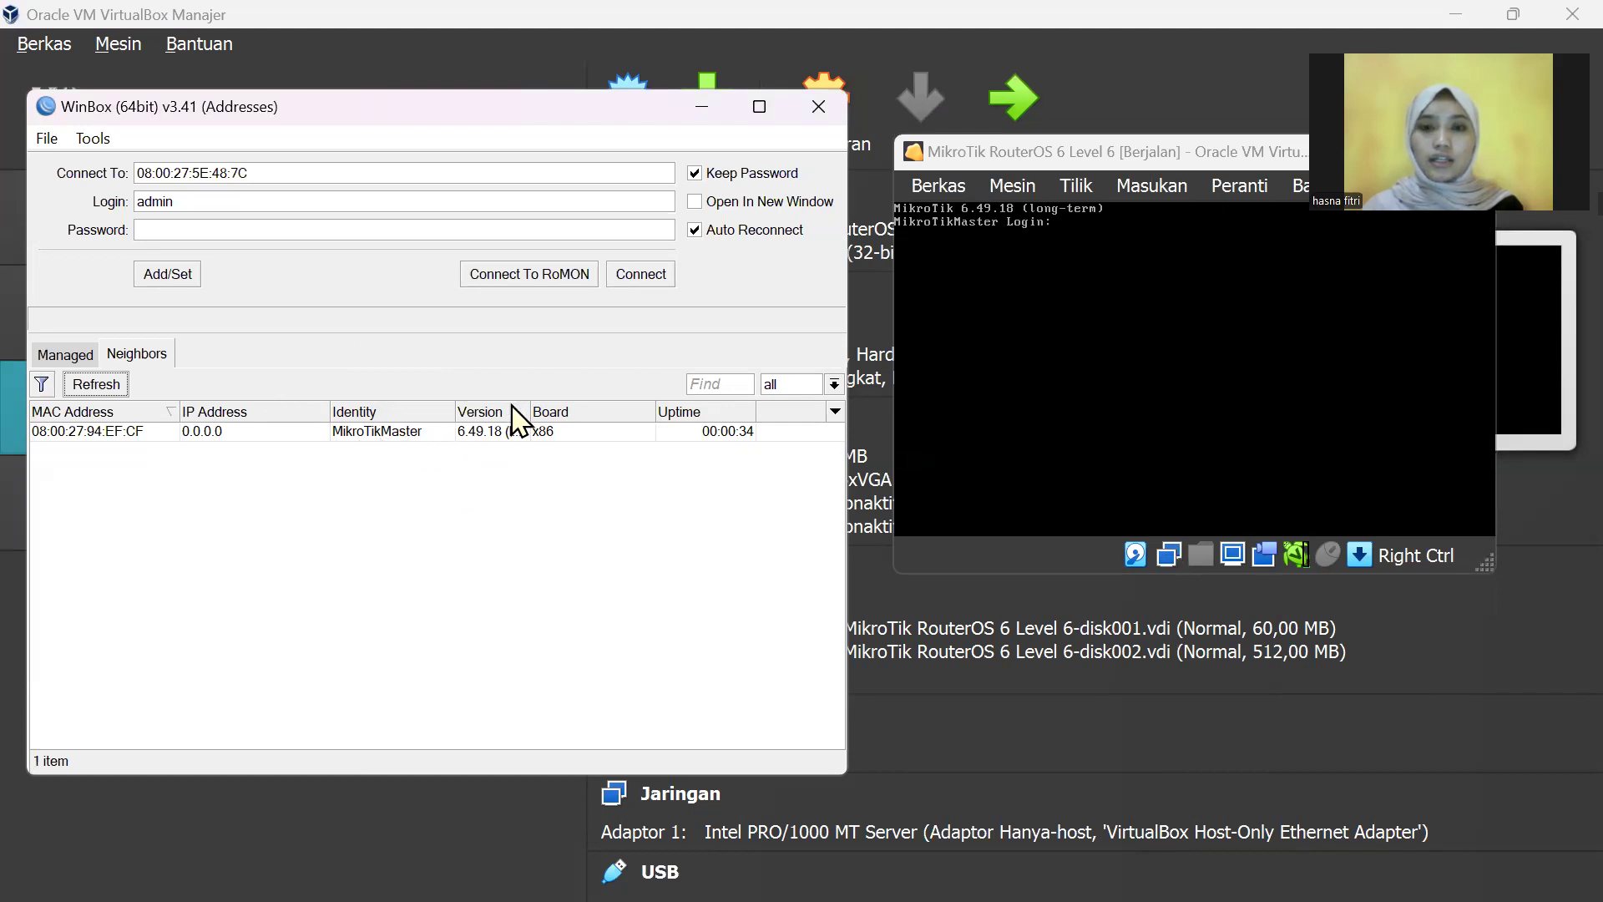
Step: Connect to MikroTikMaster as admin, skipping the password change and closing the ether1 dialog
click(411, 445)
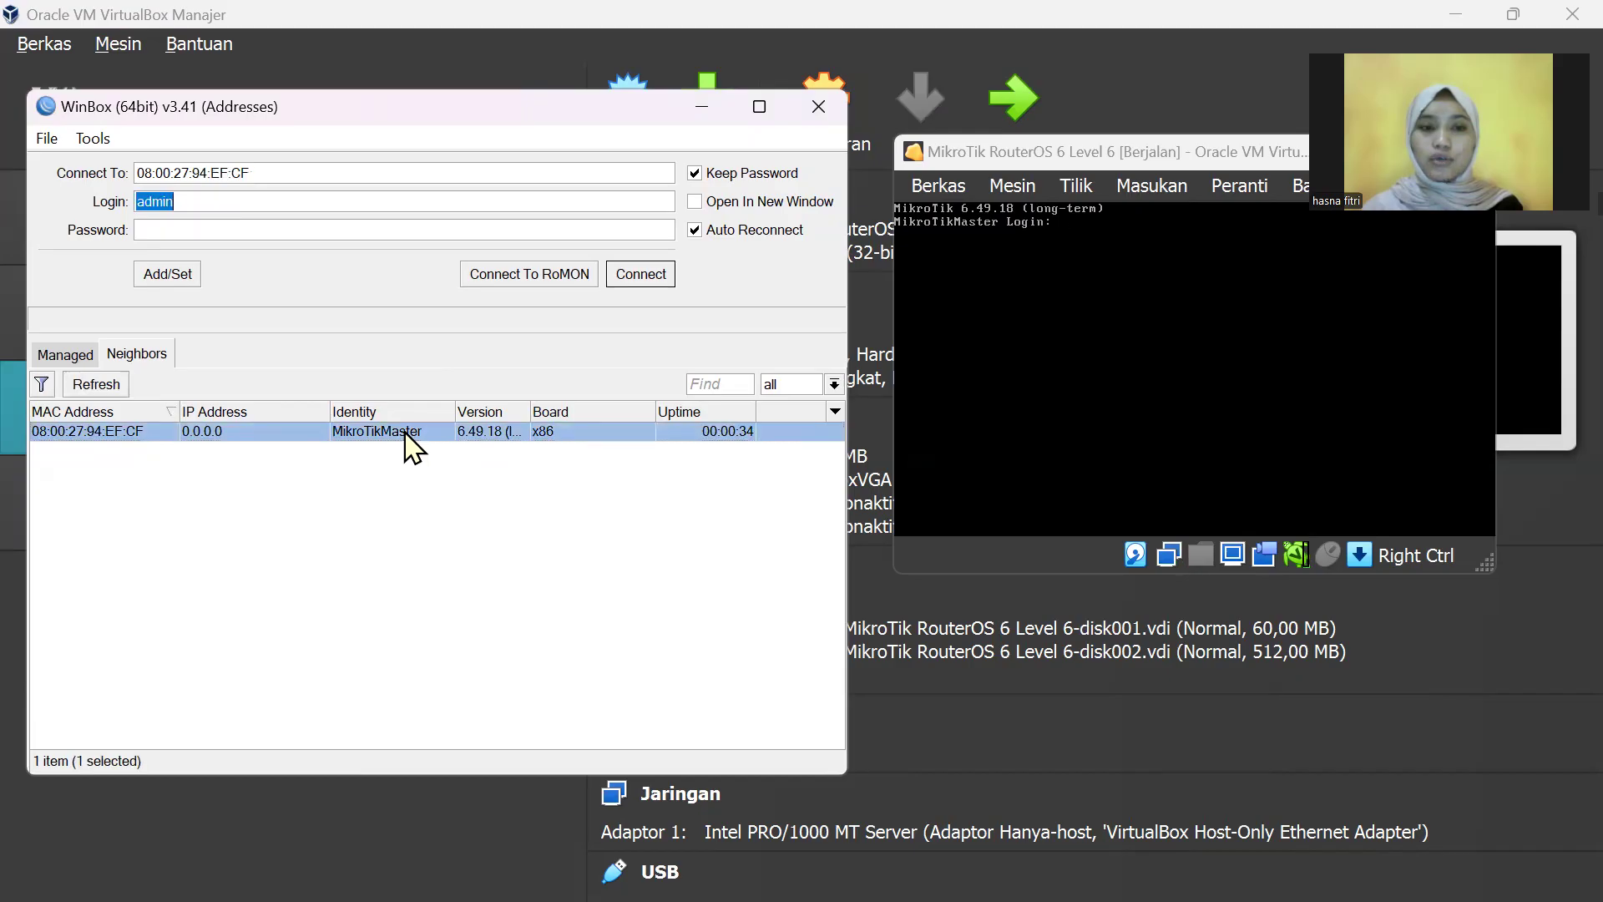
click(650, 277)
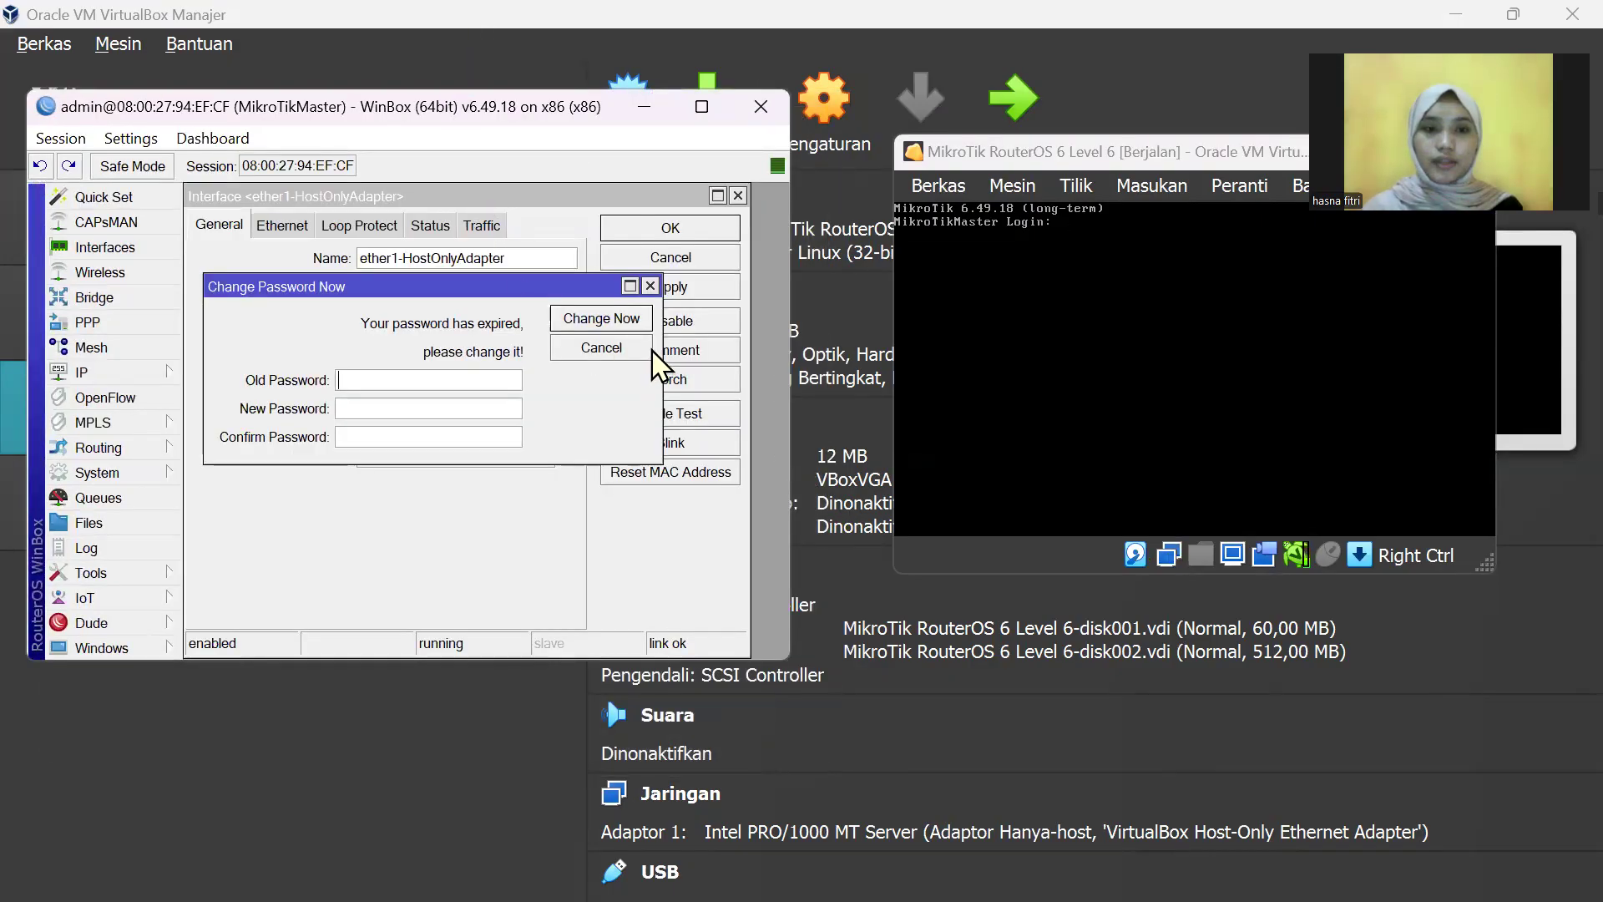
click(651, 285)
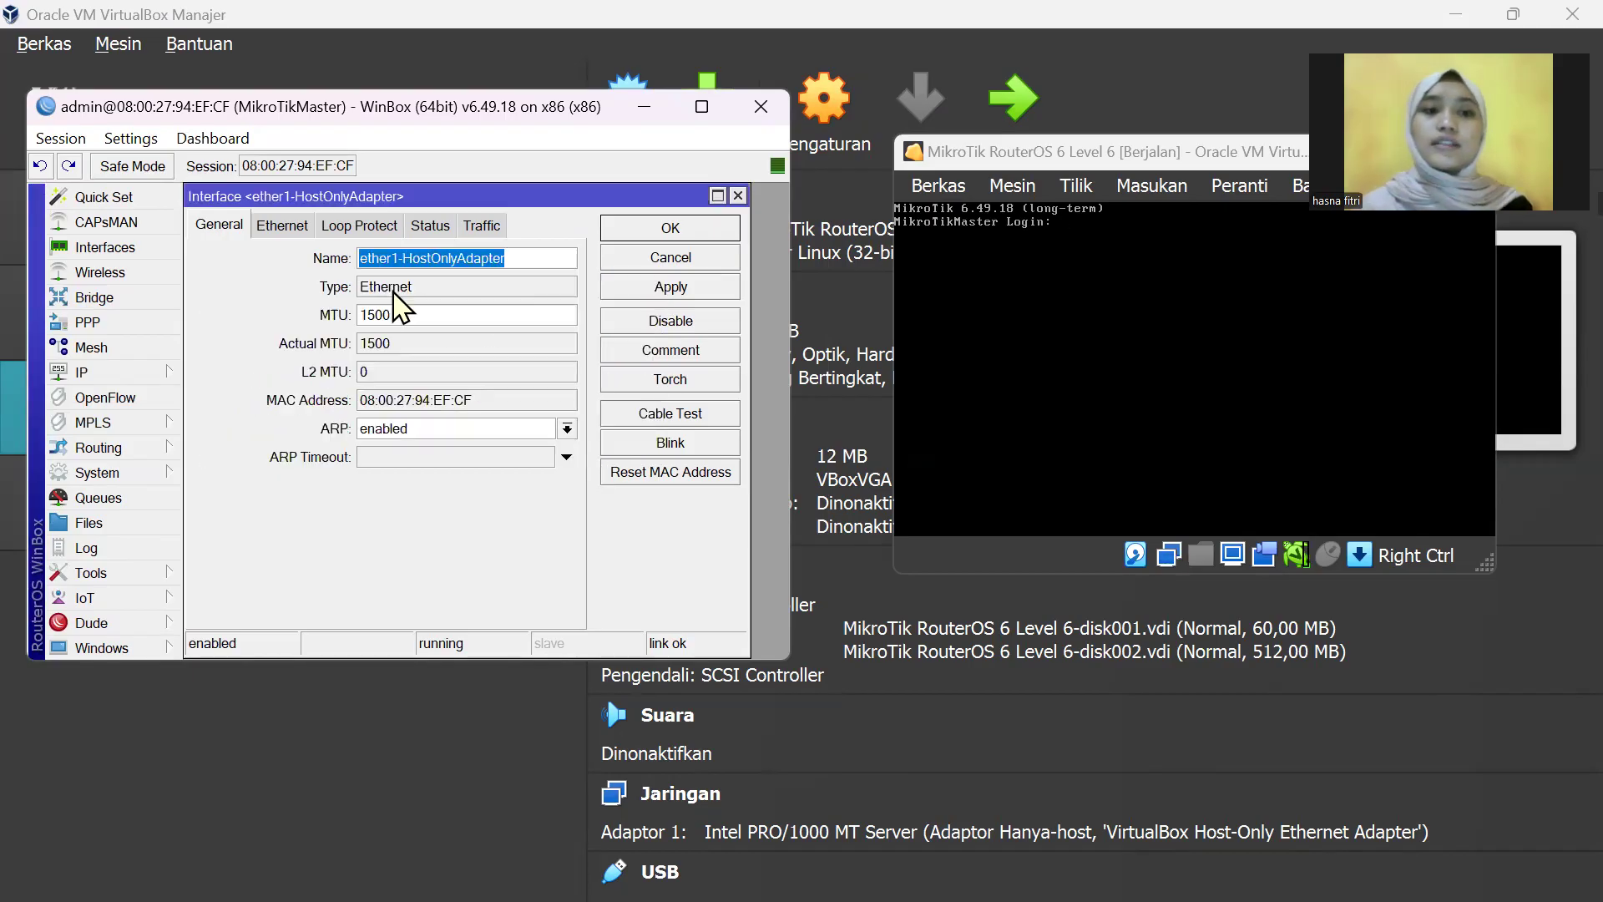
click(737, 196)
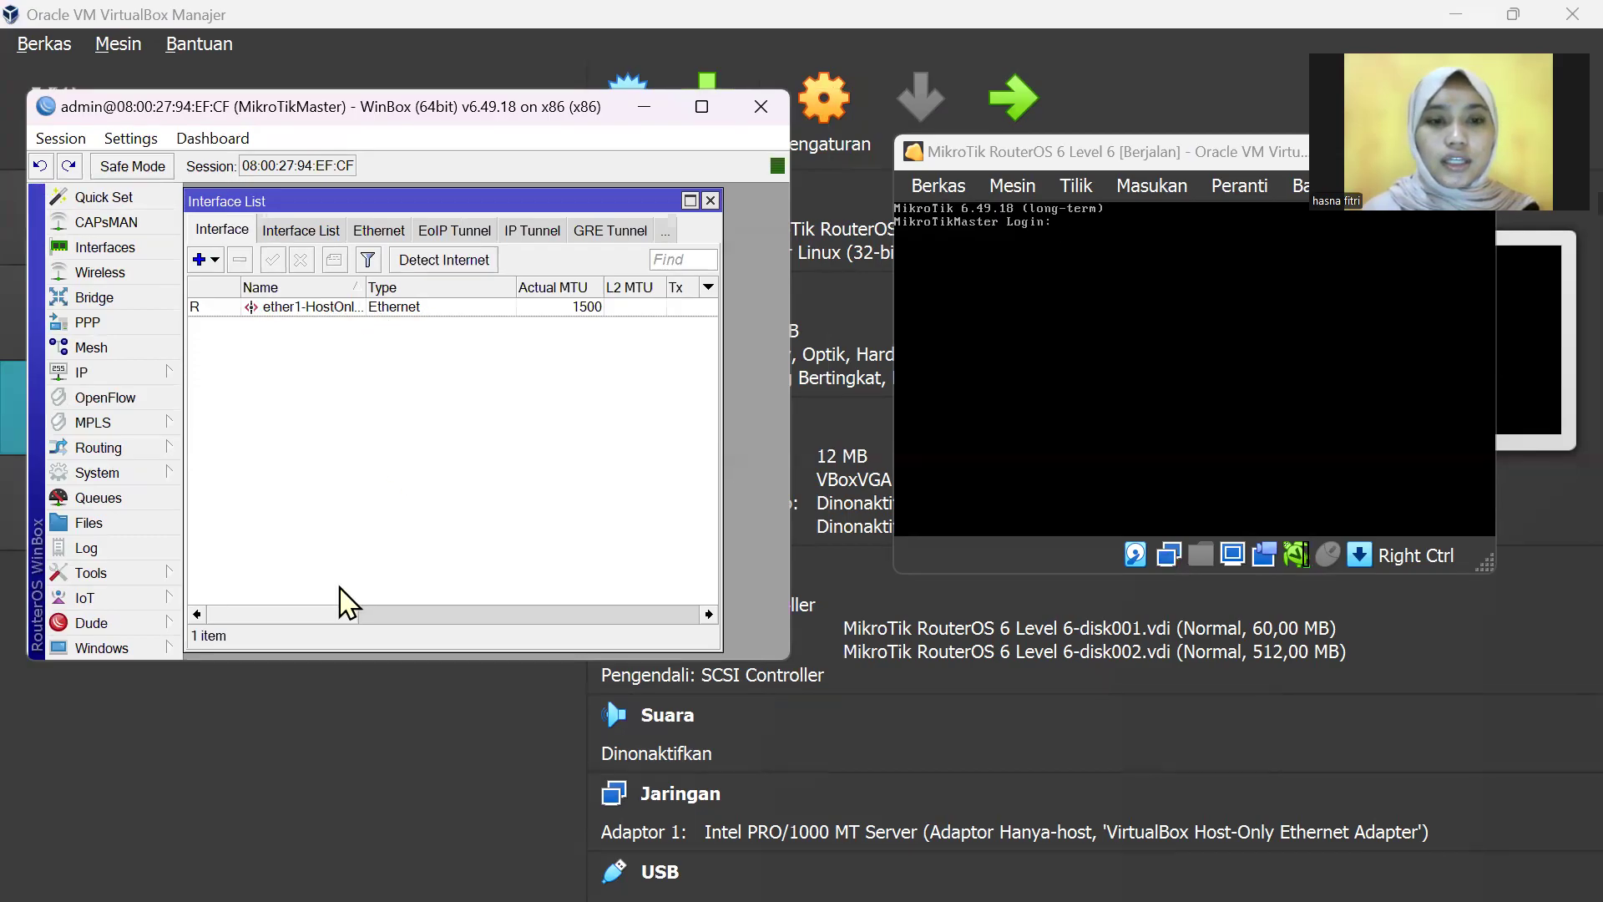
Step: Review the RouterOS licence level 6 under System > License and close it
drag(326, 612, 244, 603)
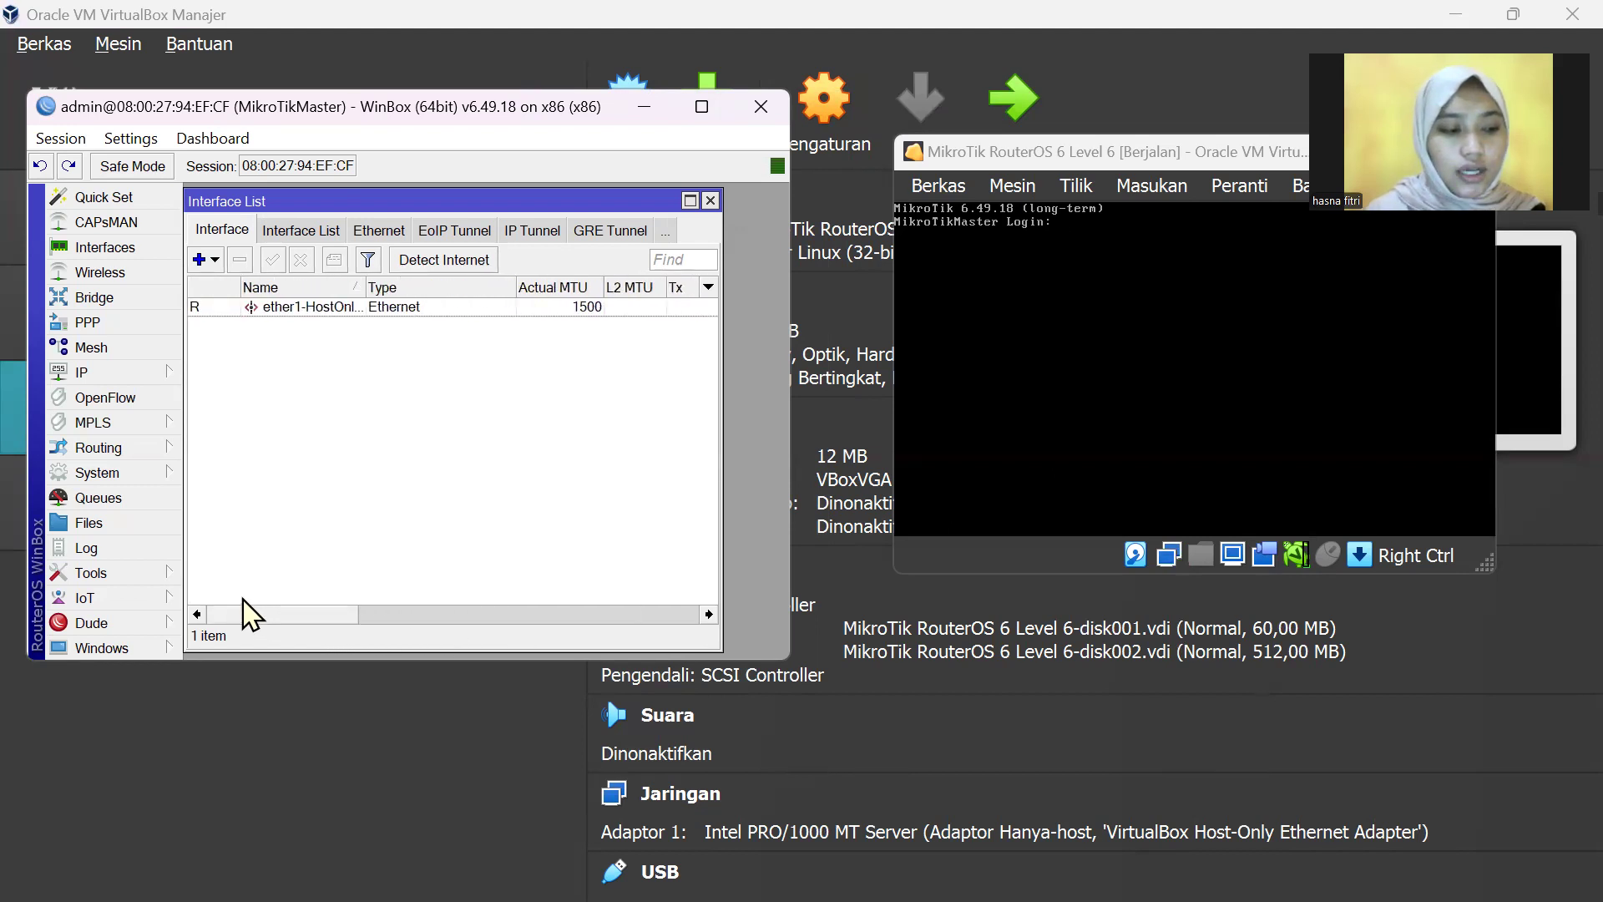
click(161, 472)
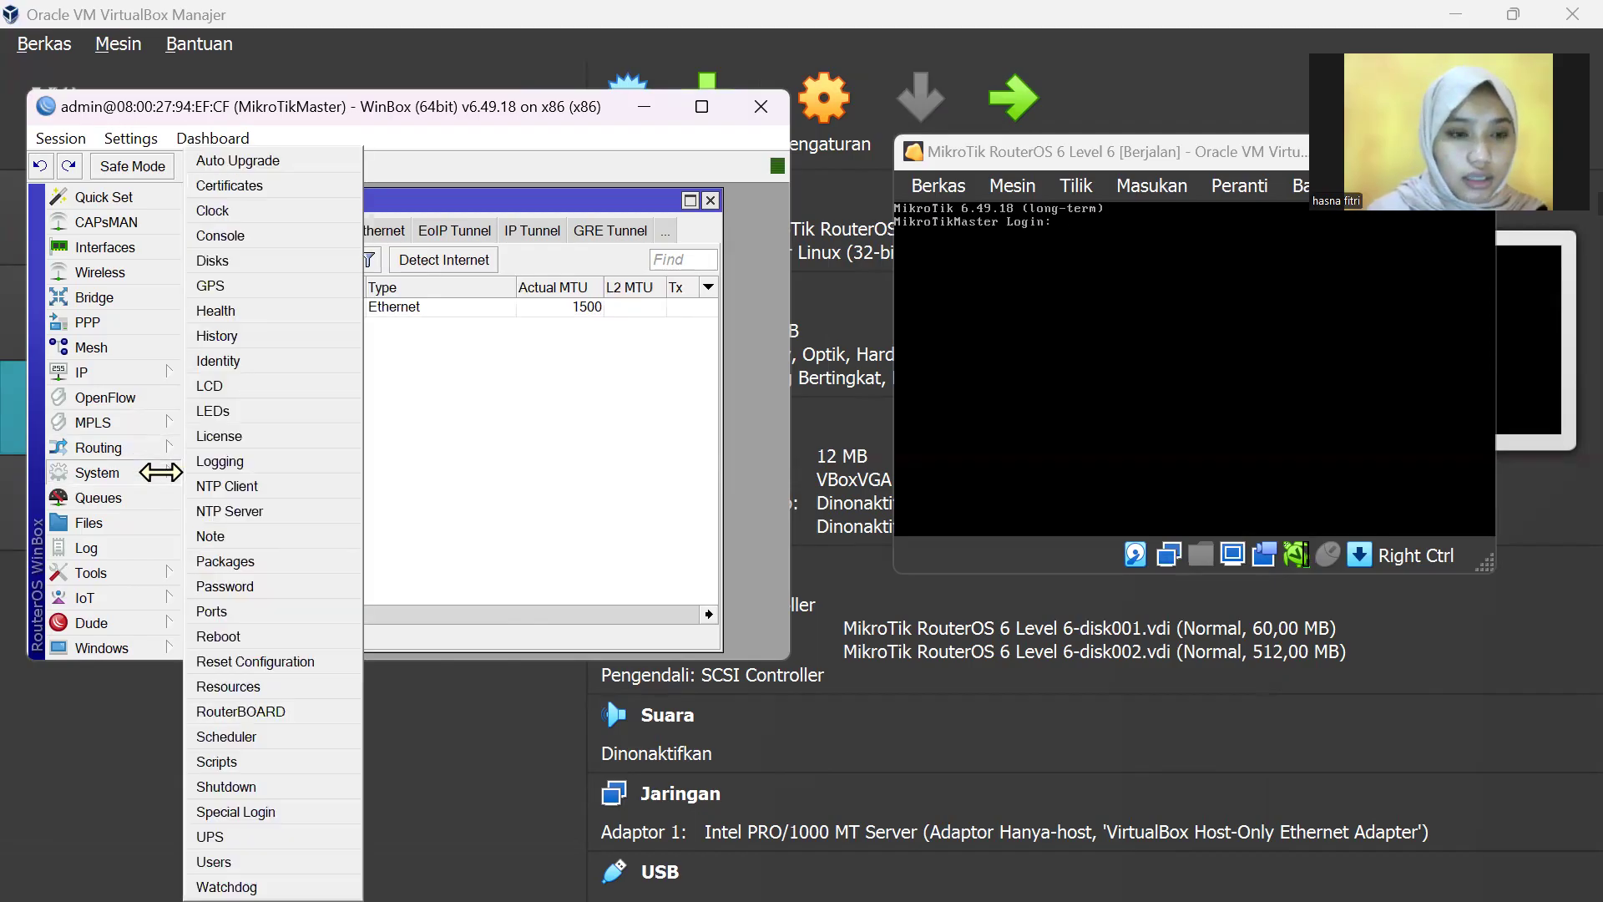
click(249, 437)
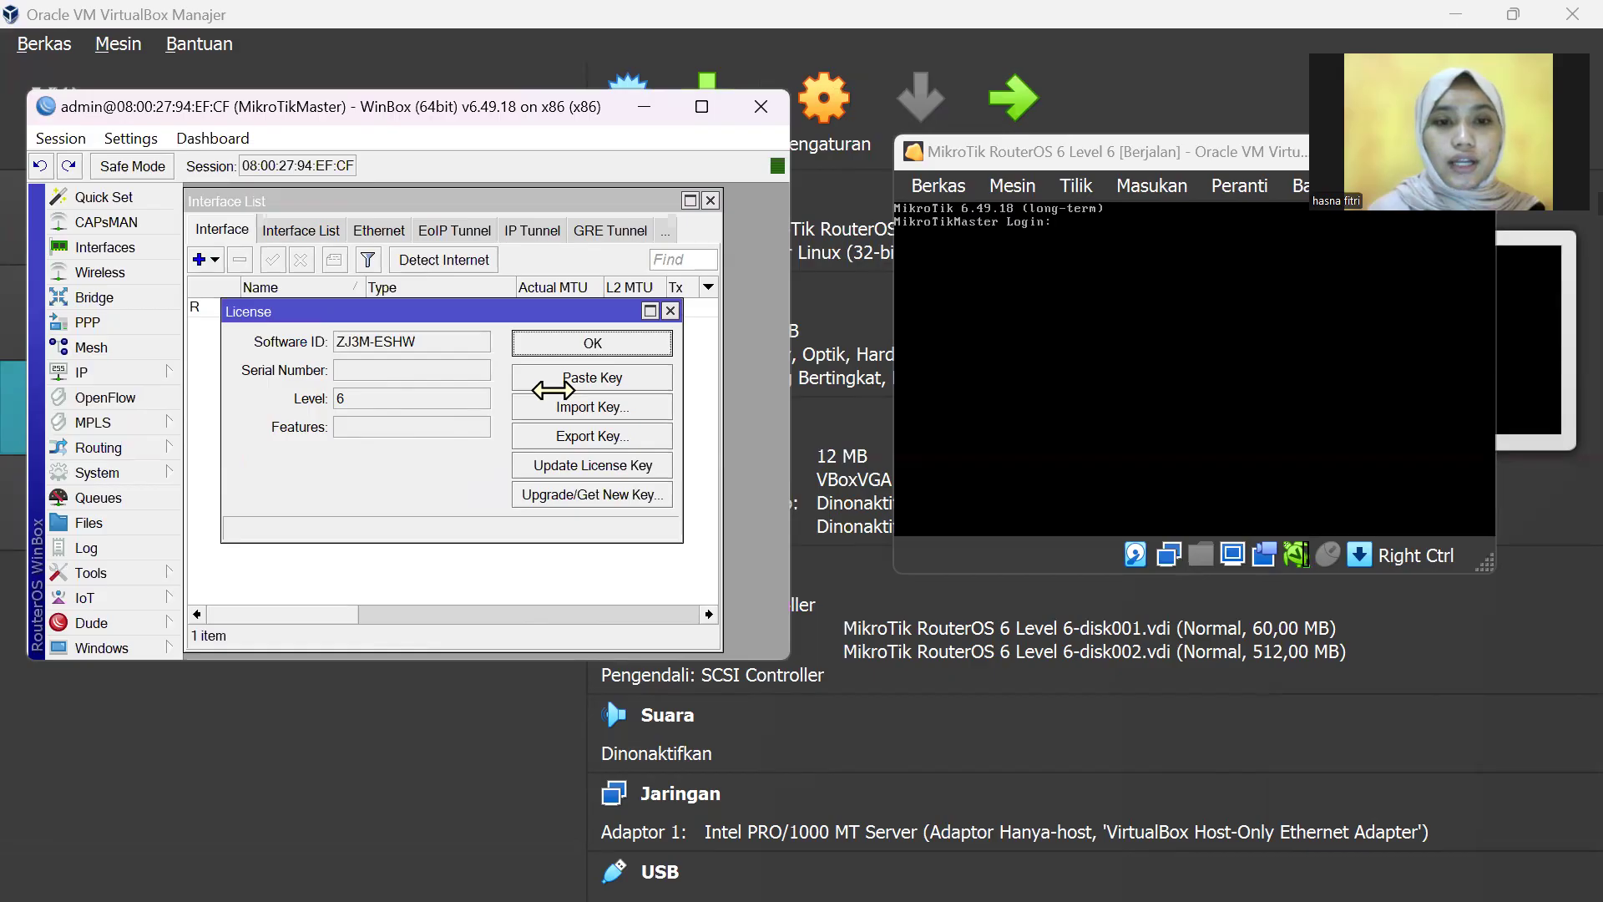
click(671, 311)
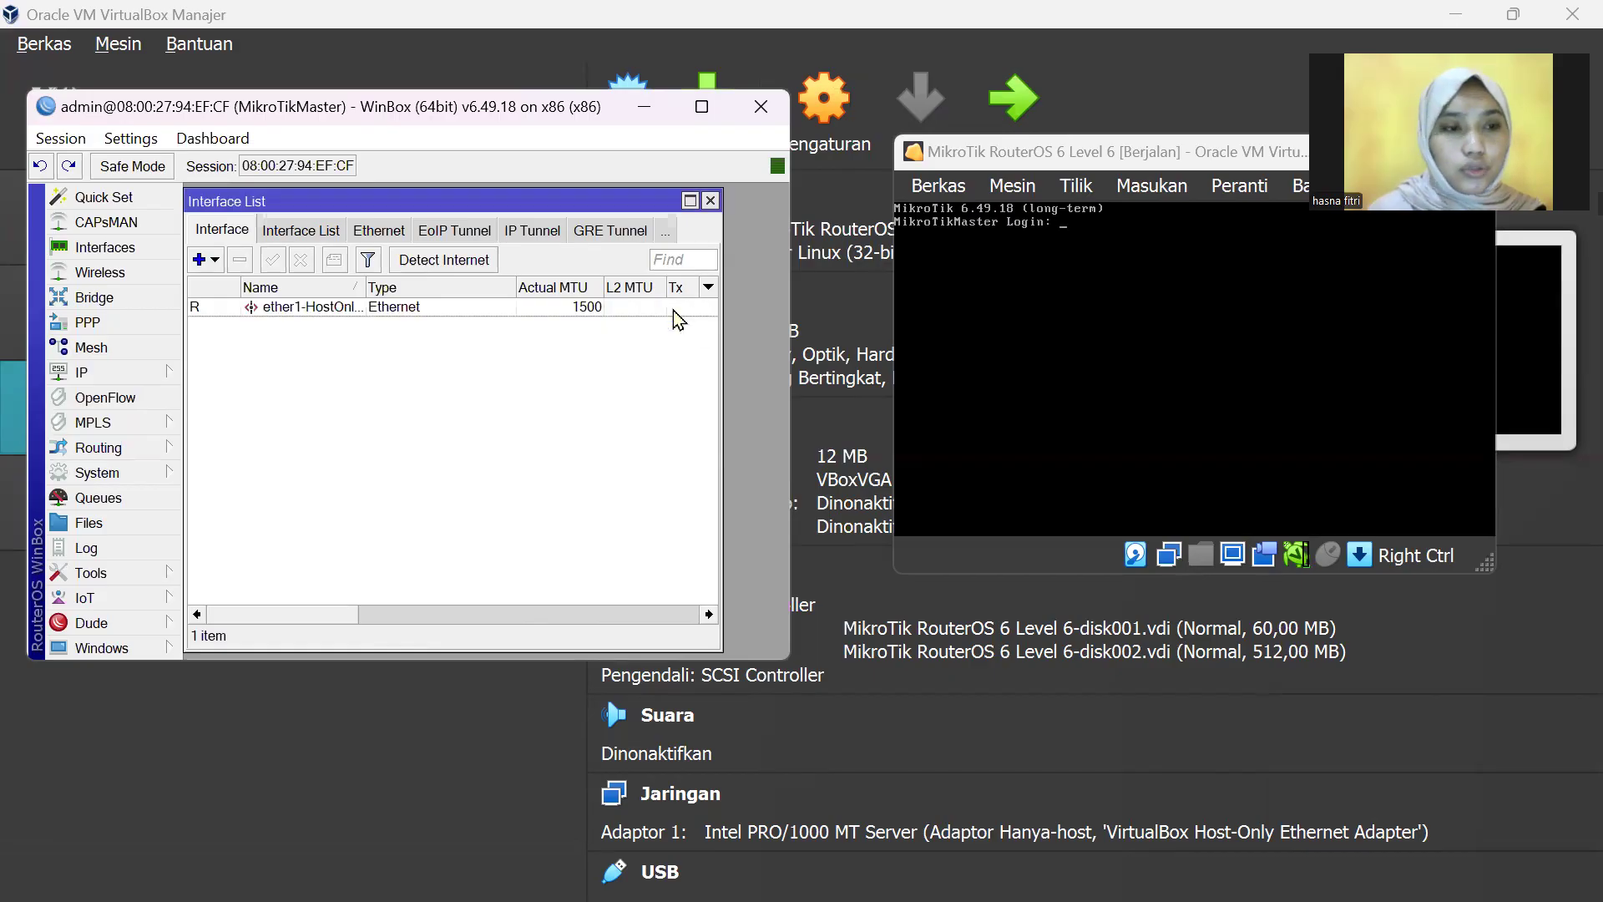
click(172, 470)
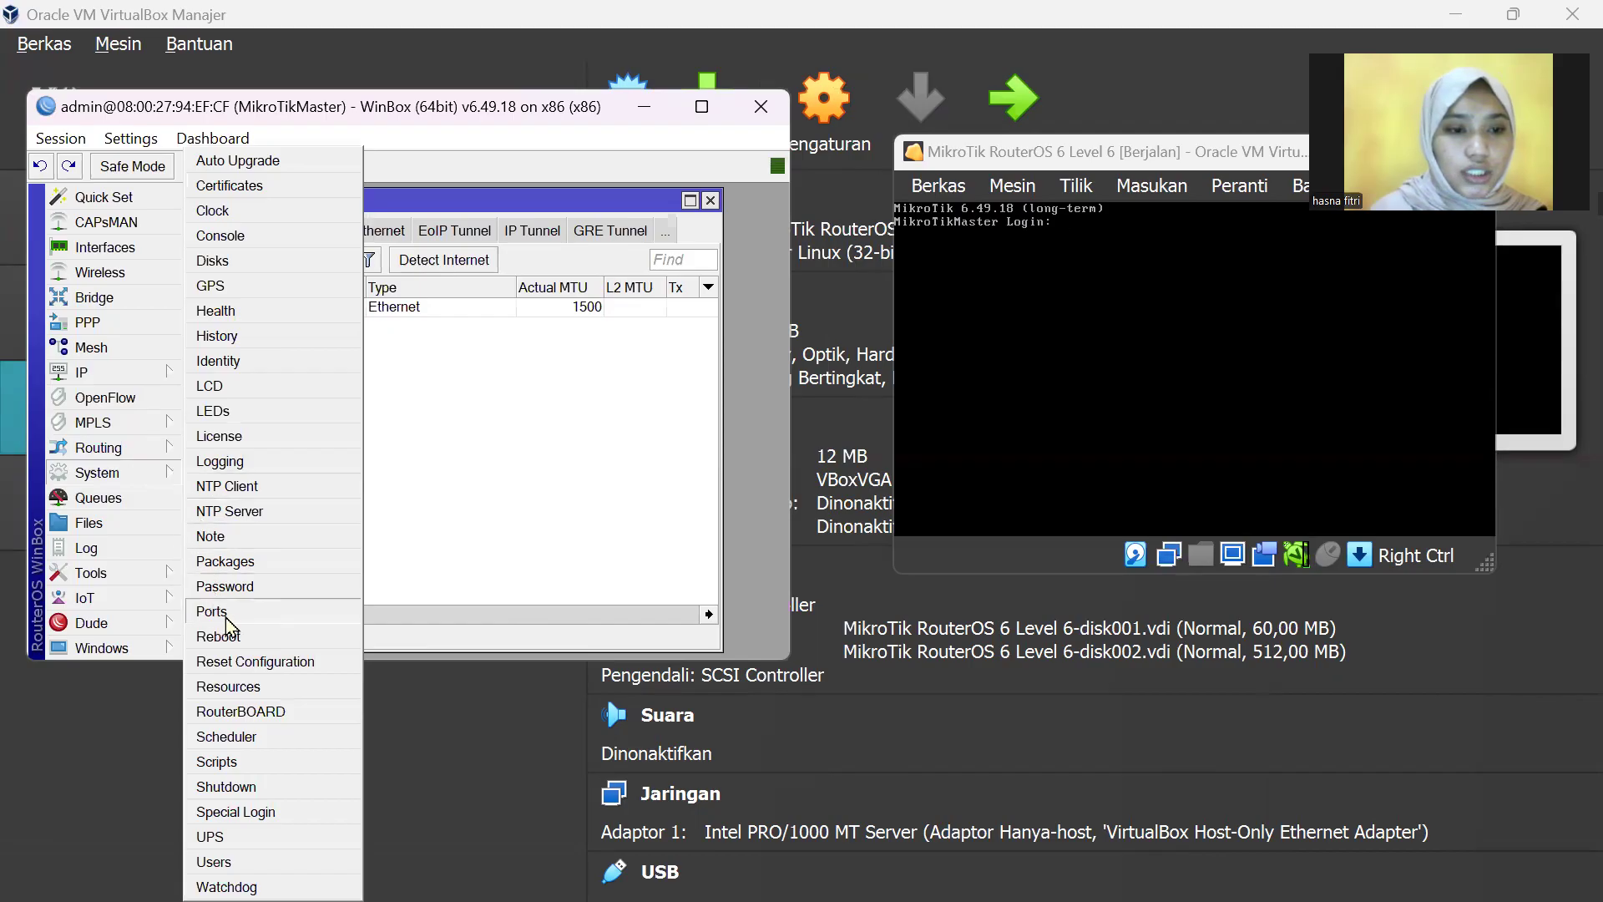
Step: Review System > Resources: 128.0 MiB memory, 56.5 MiB HDD, version 6.49.18 long-term
click(234, 687)
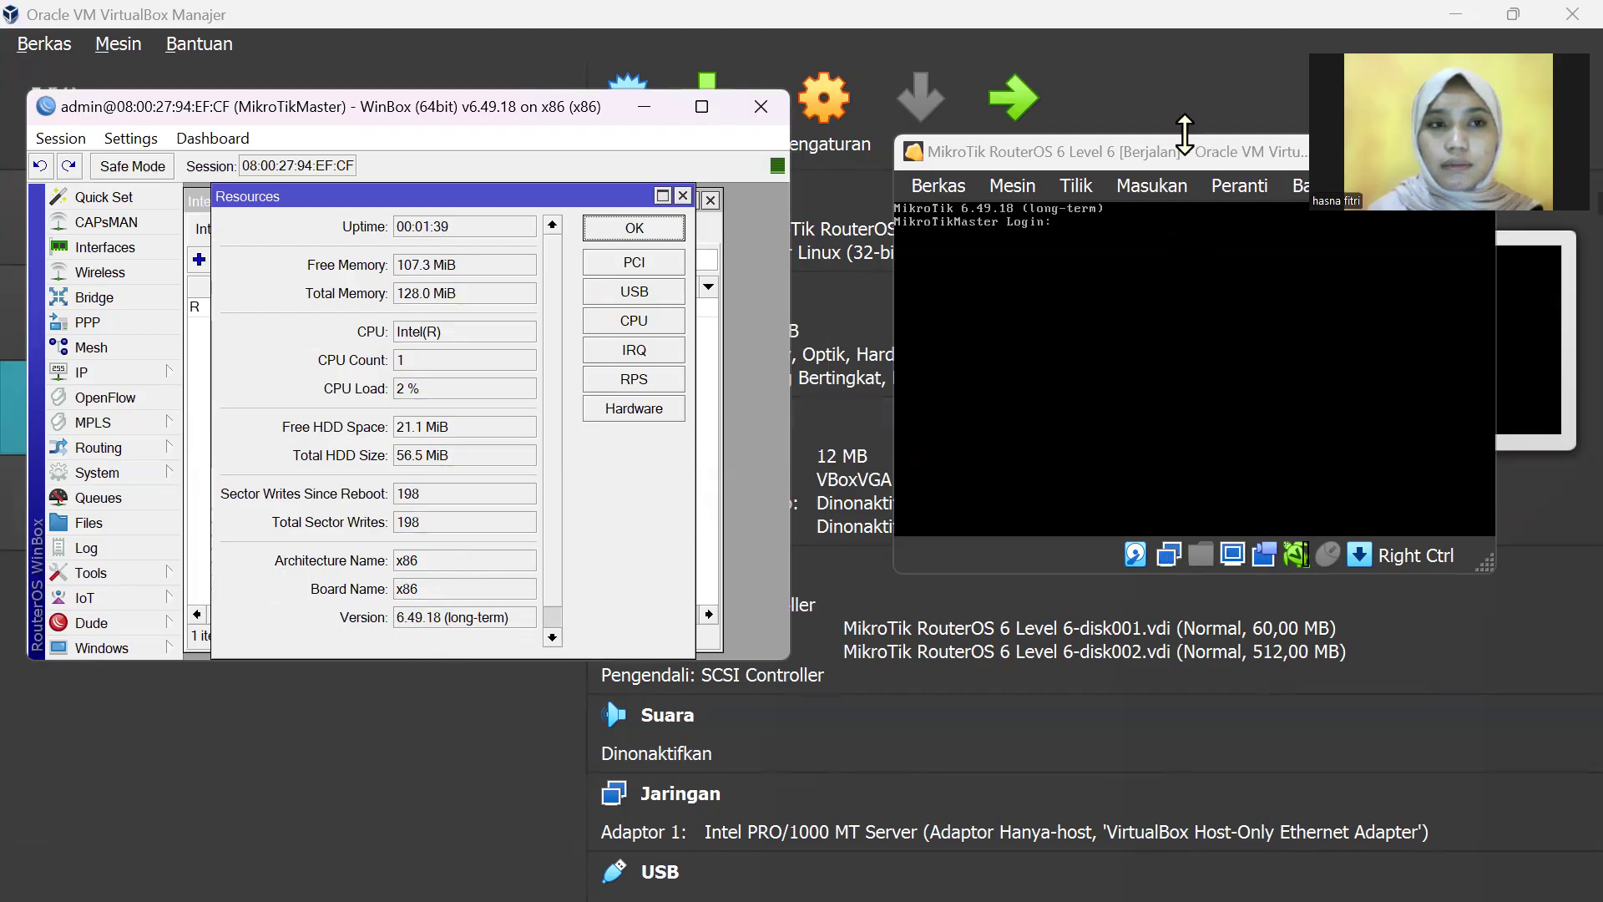
drag(1182, 133, 1137, 144)
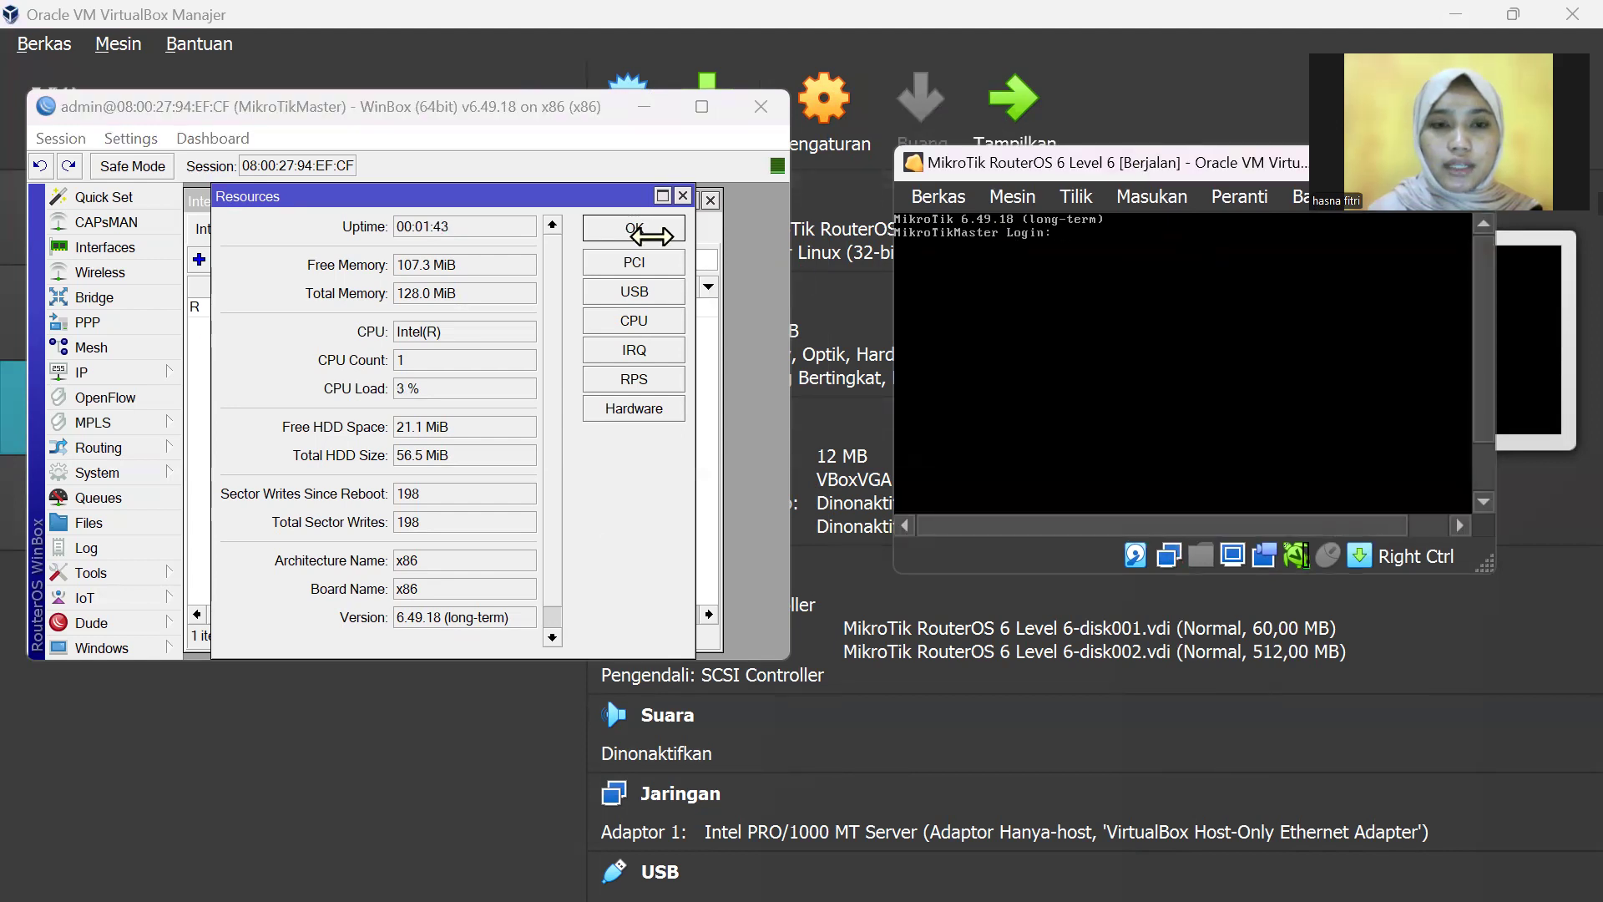
click(683, 196)
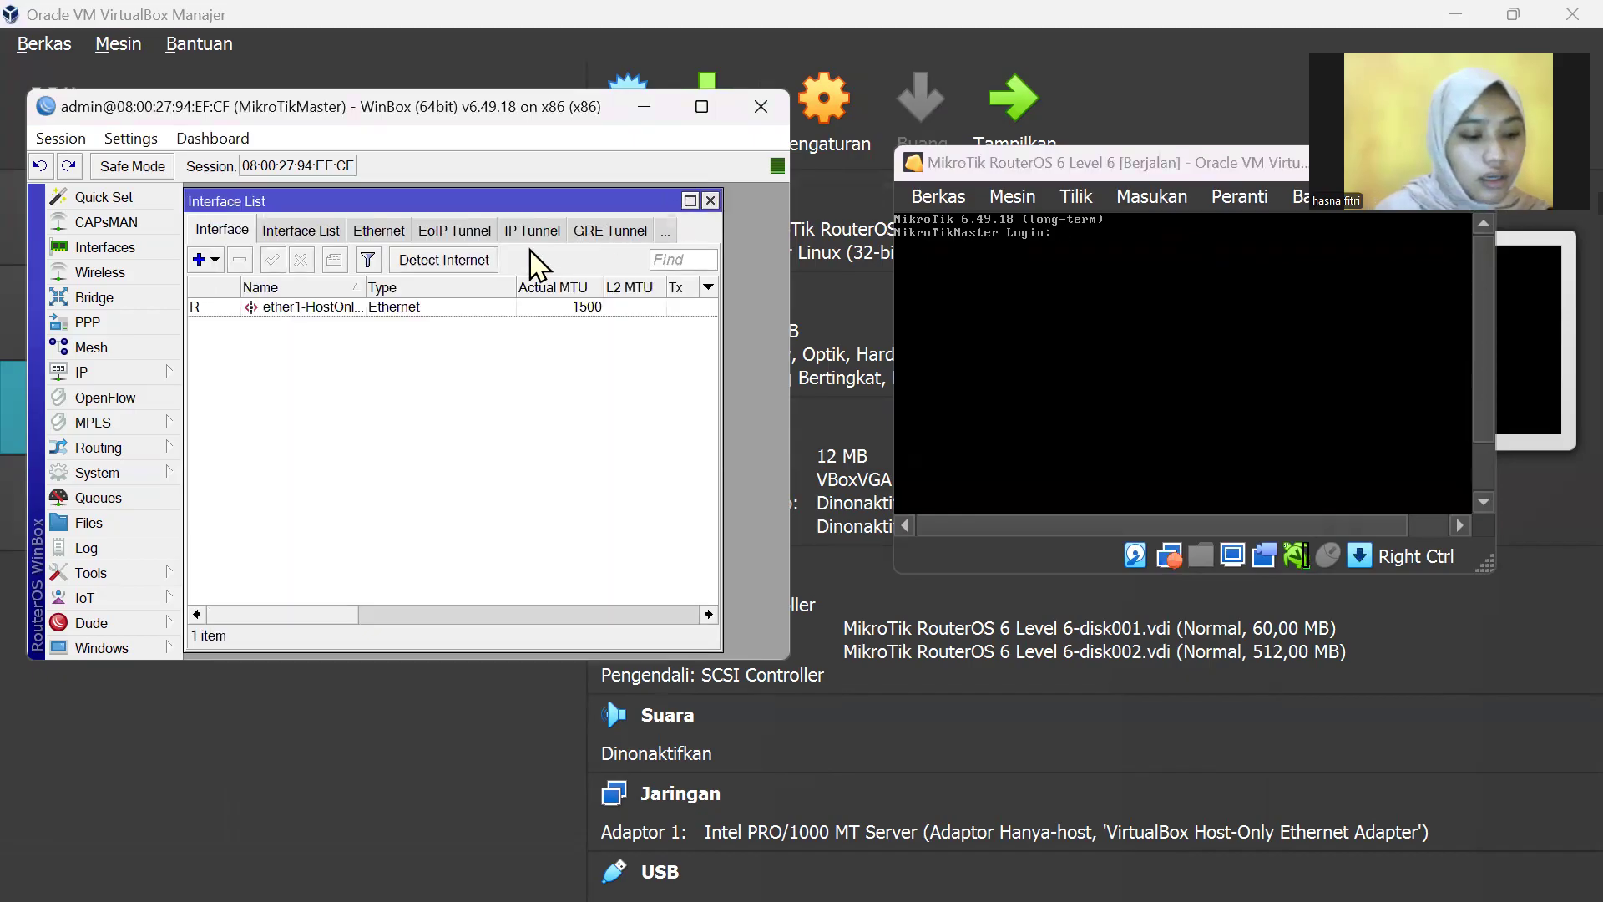
click(125, 479)
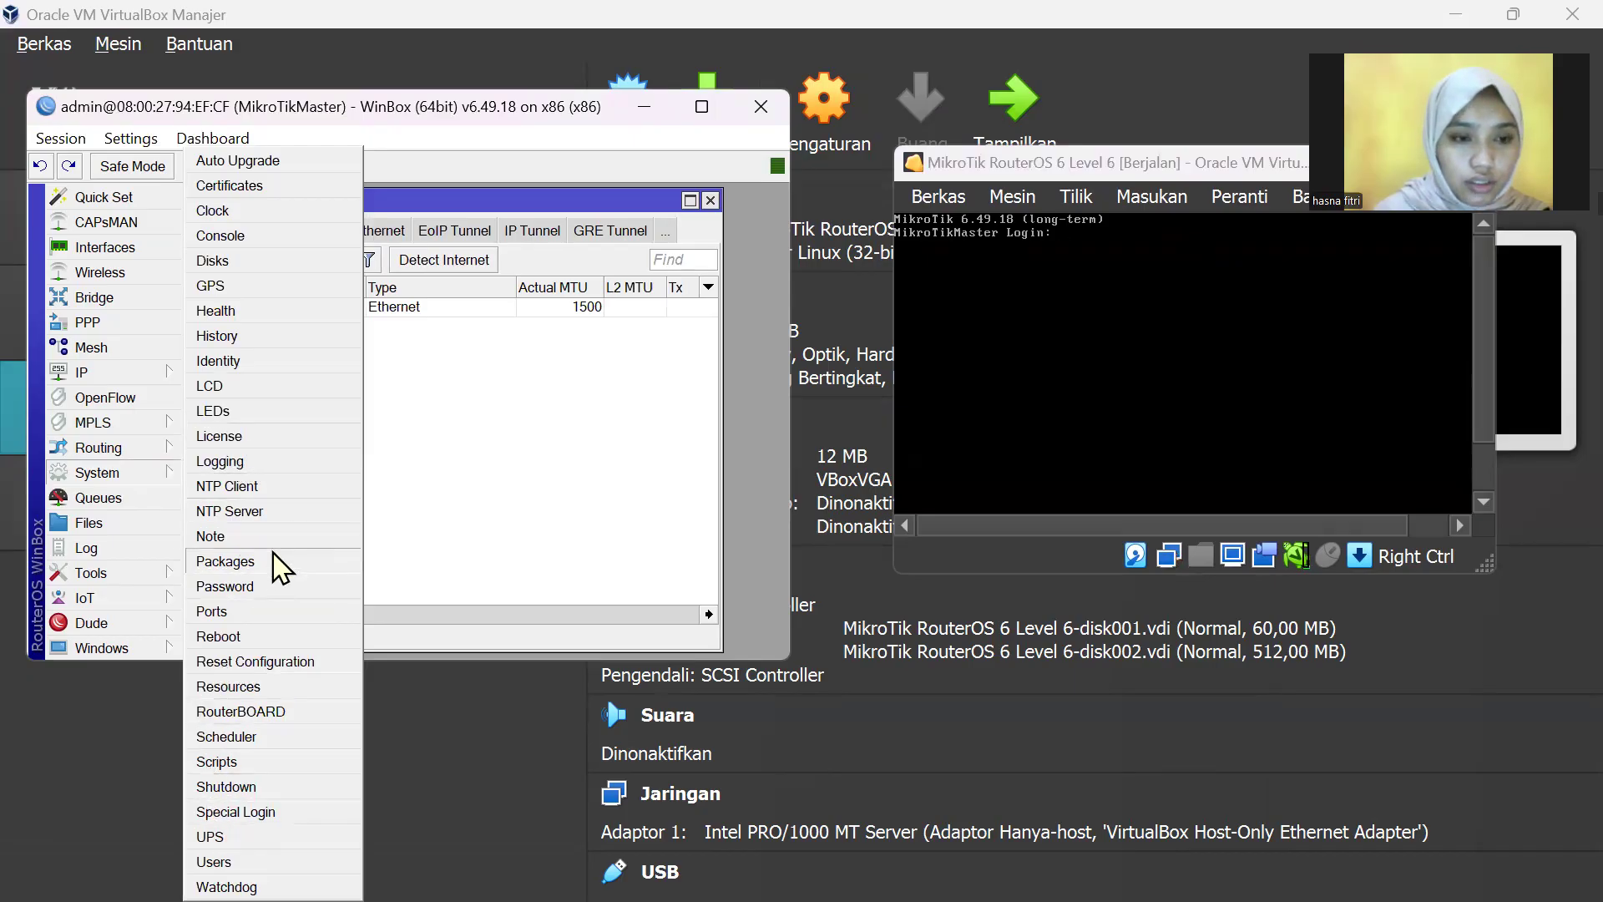
Step: Review the 24 packages at 6.49.18 and confirm the identity stays MikroTikMaster
click(251, 562)
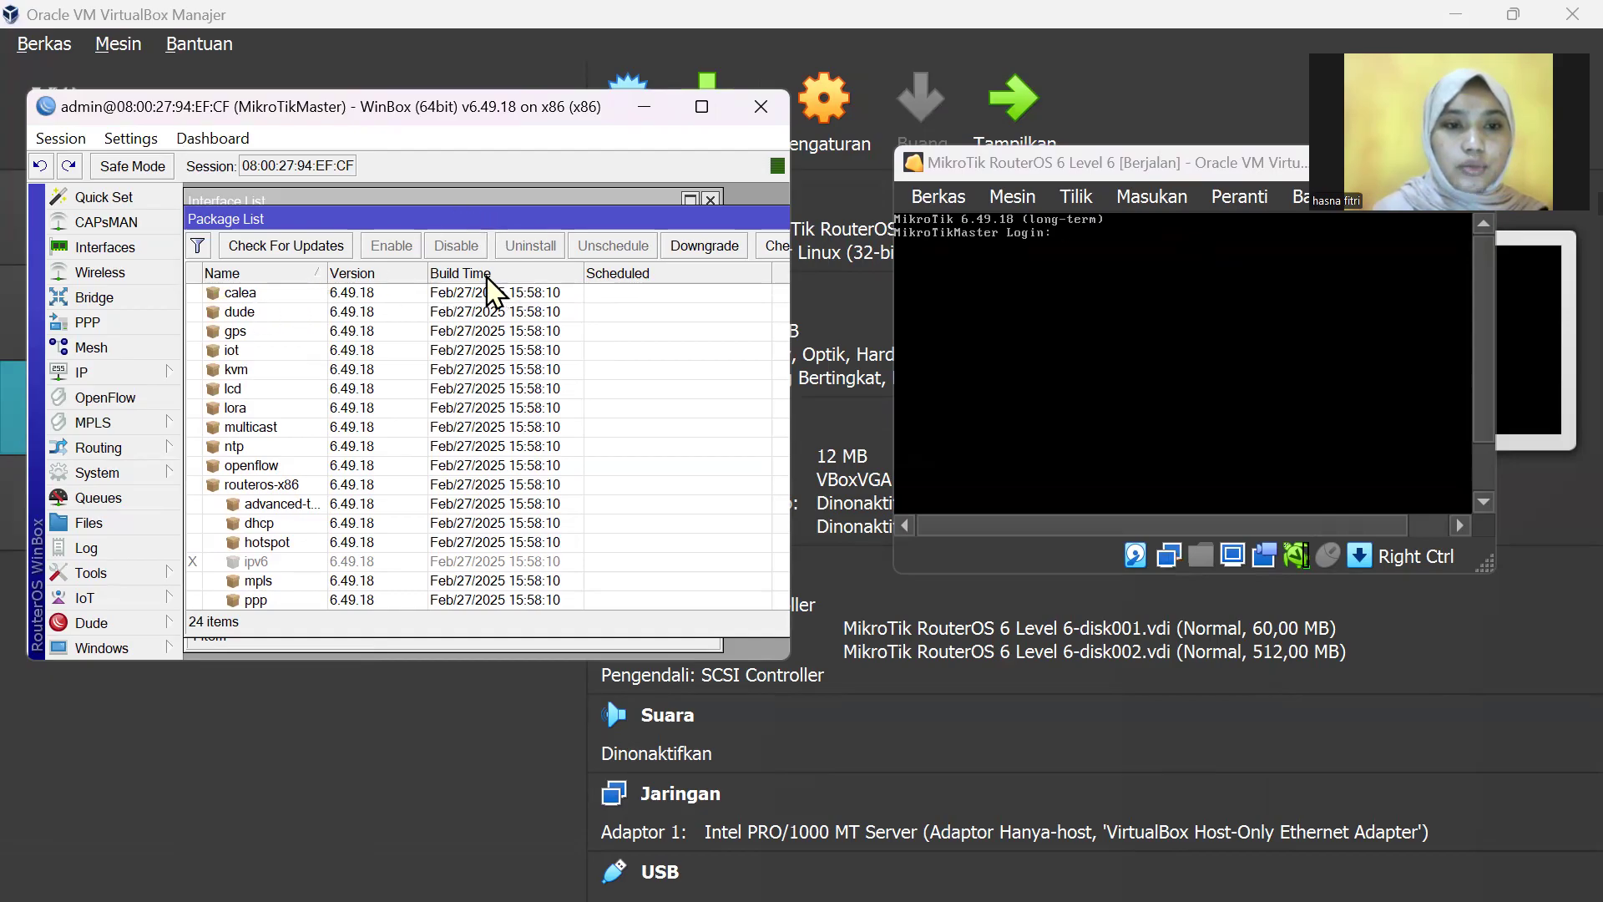
click(131, 479)
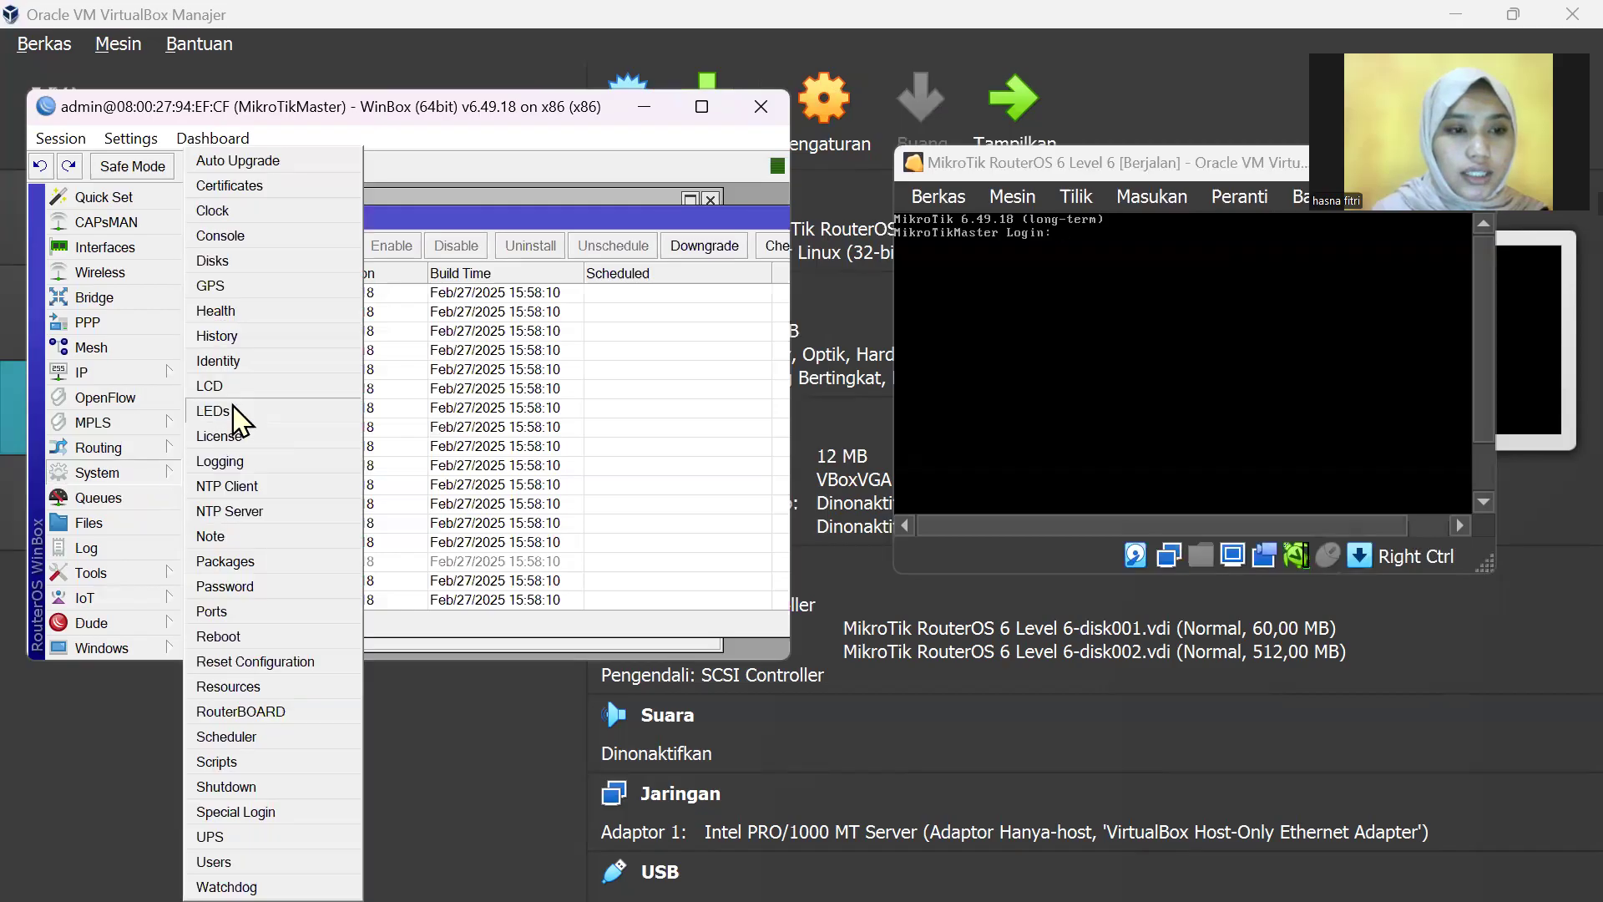
click(251, 360)
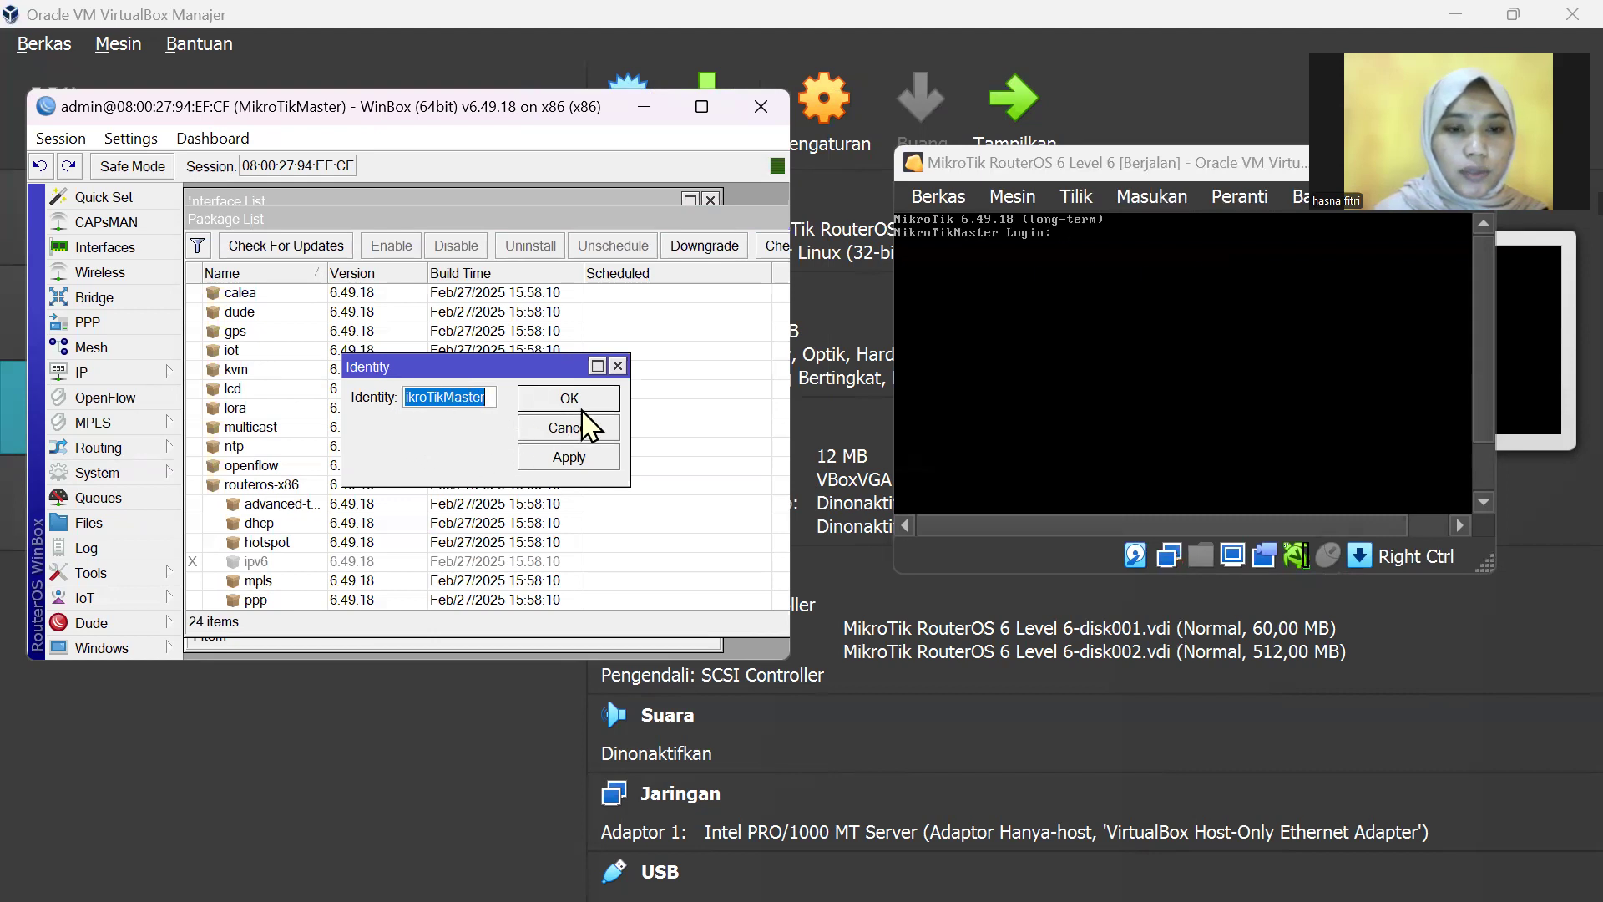
click(489, 406)
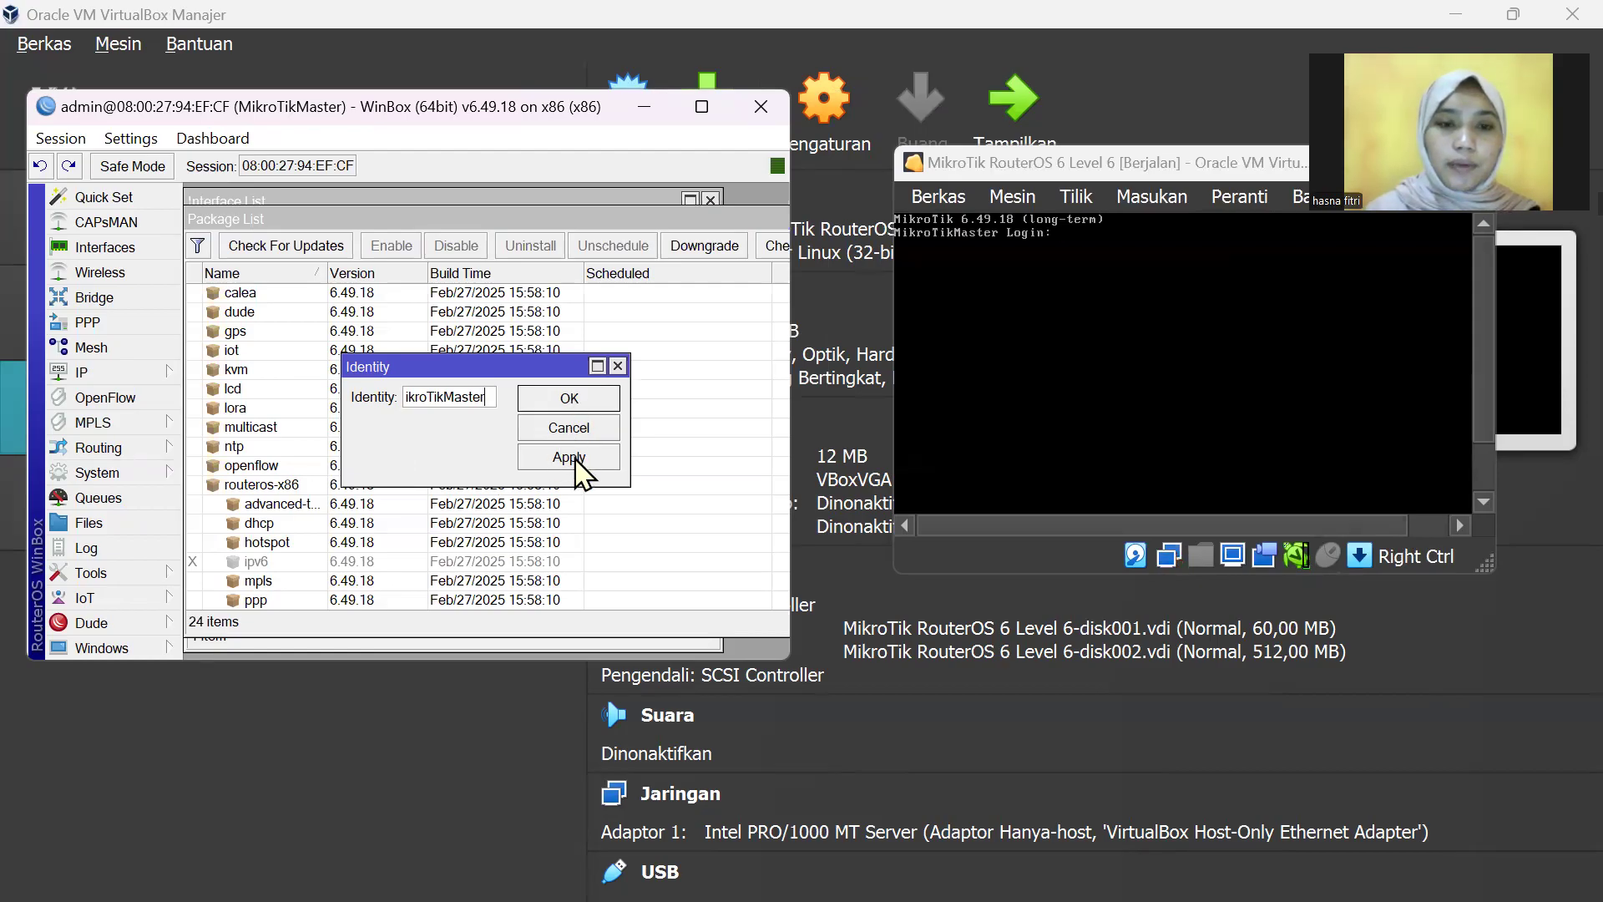
click(595, 398)
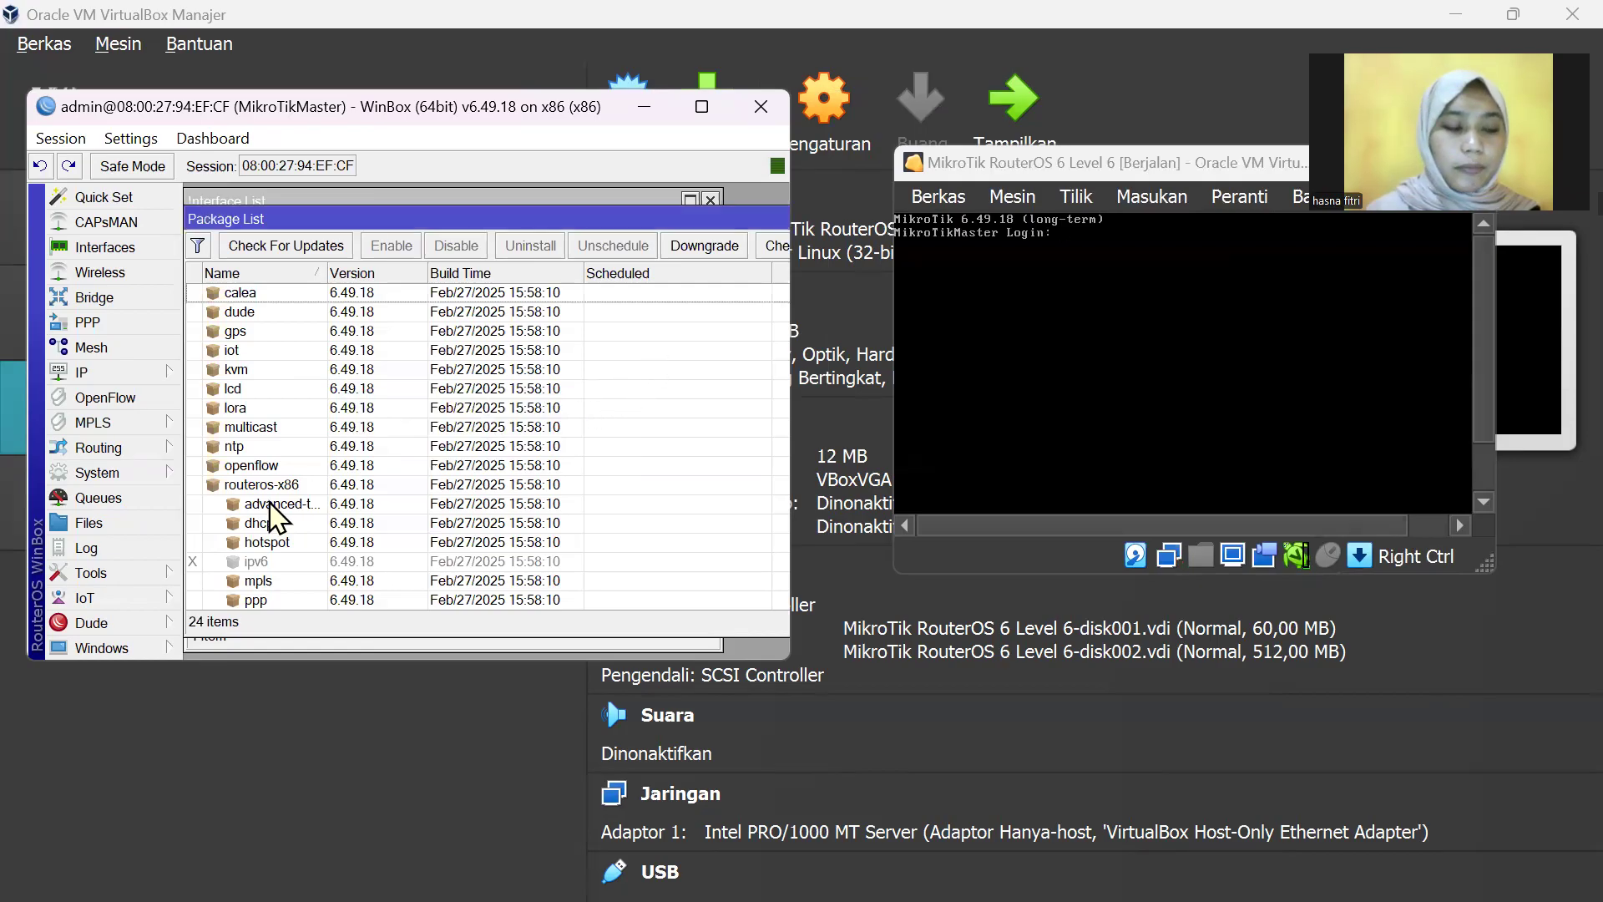
click(138, 474)
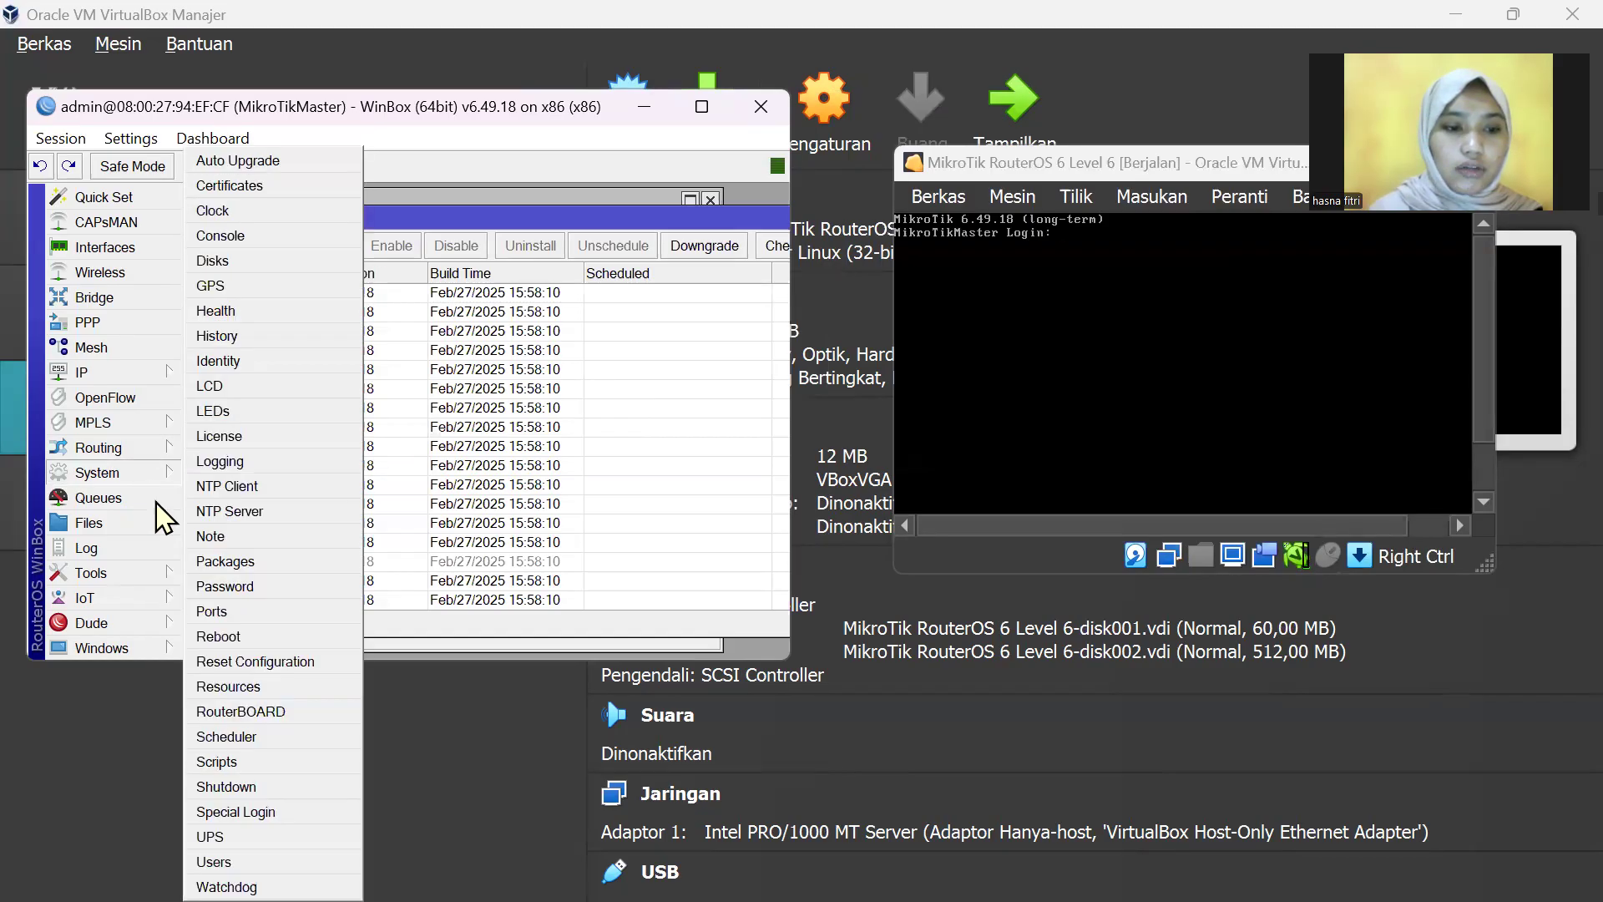
Step: Shut down the MikroTikMaster router and confirm, returning to VirtualBox Manager
click(250, 794)
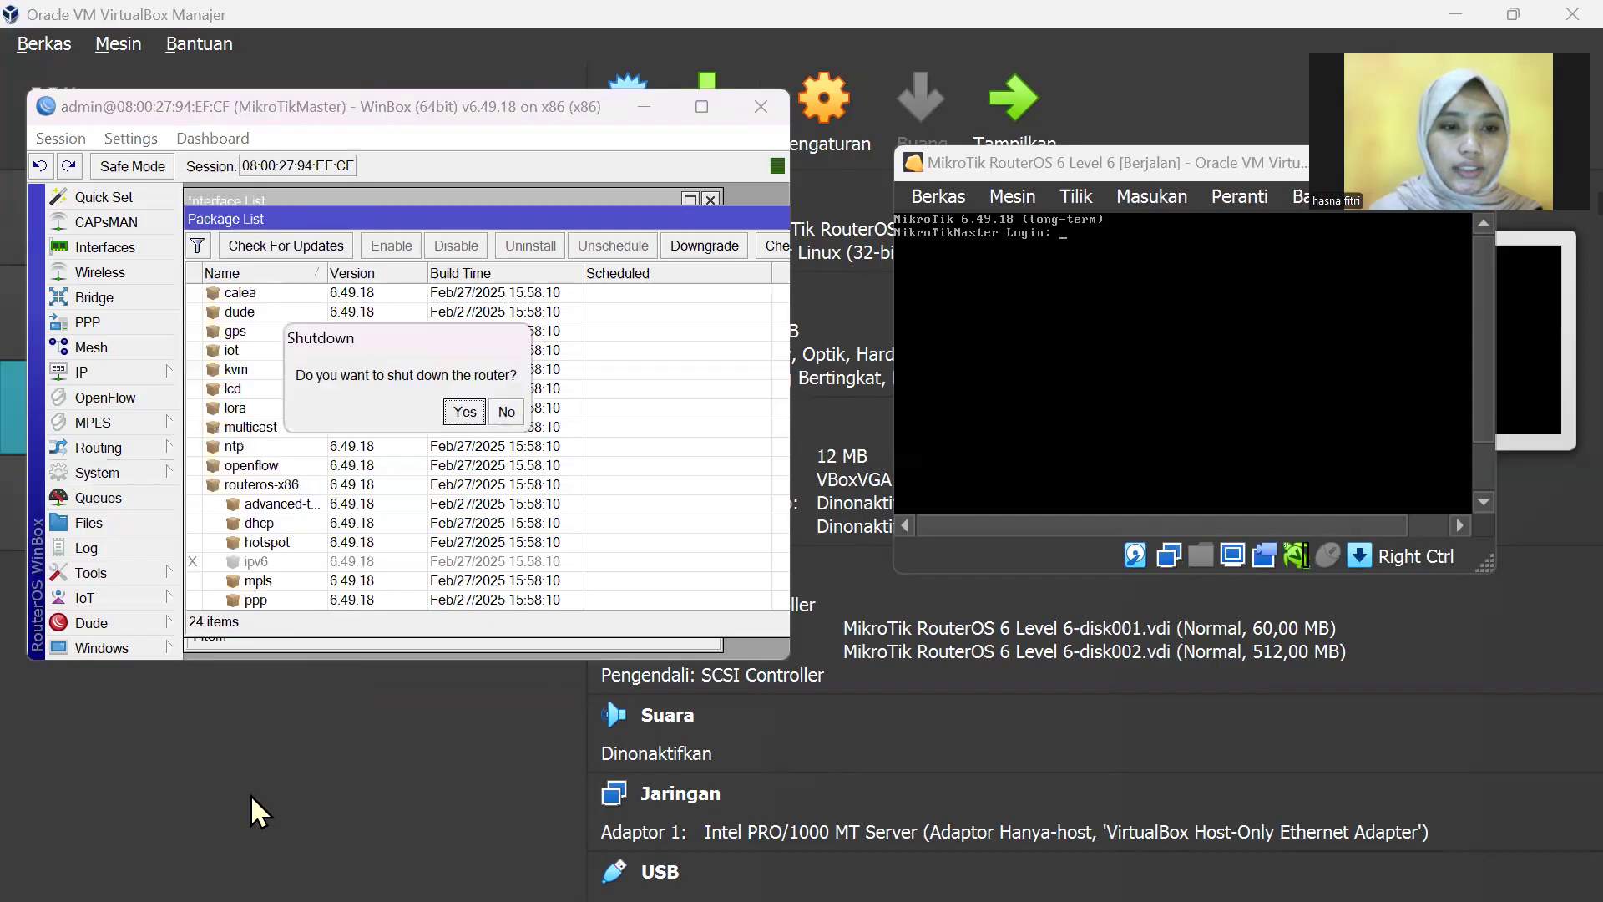
click(464, 411)
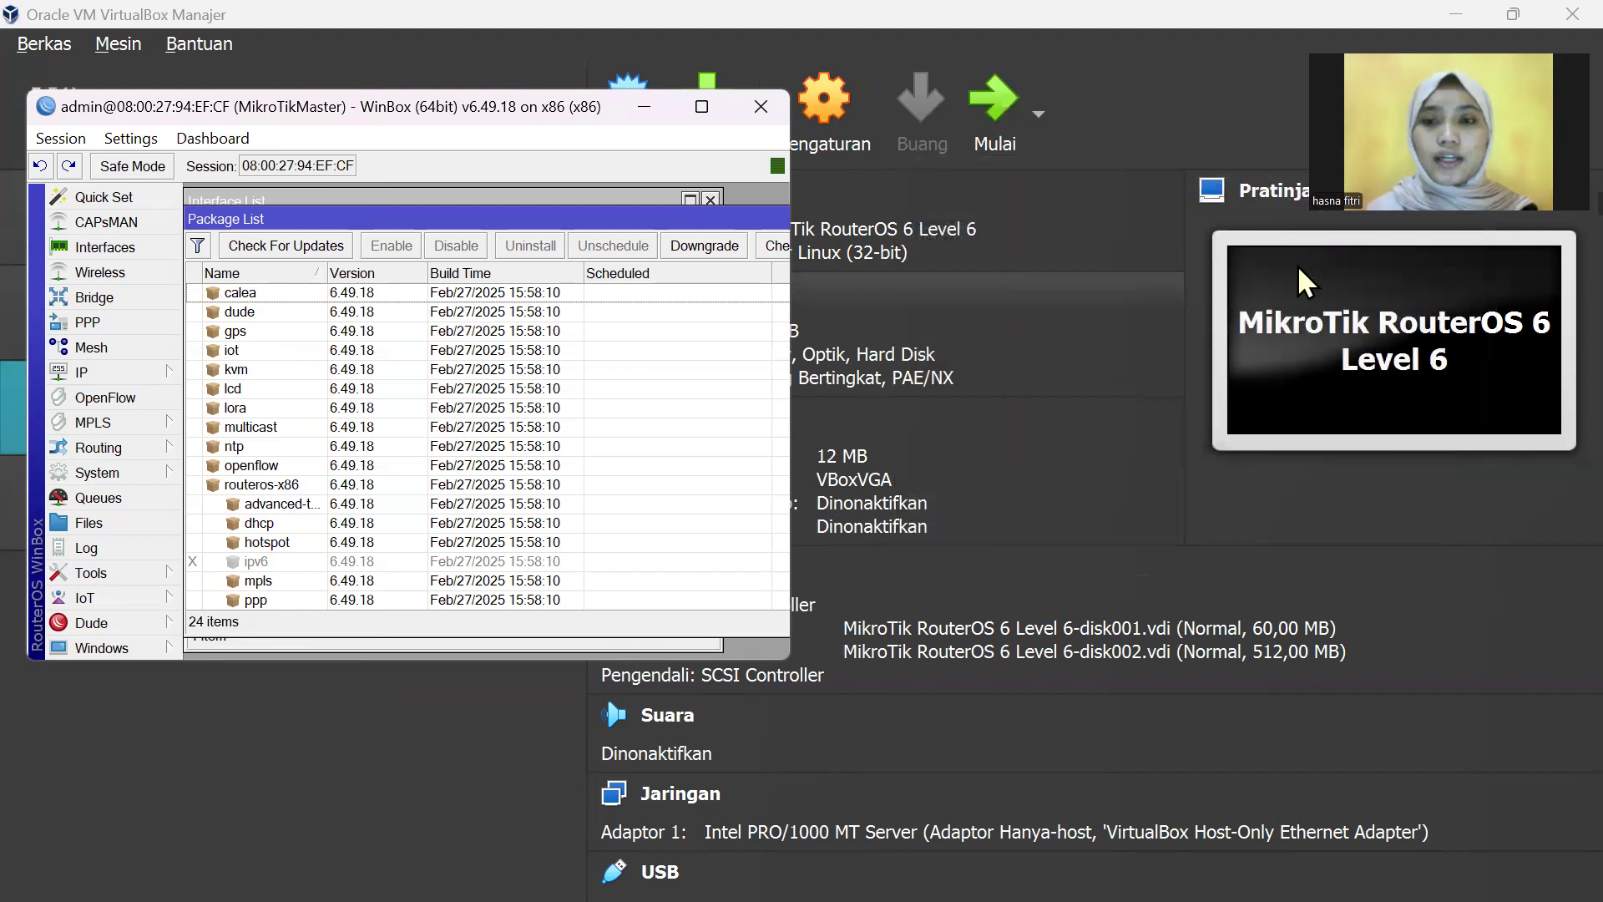
click(983, 283)
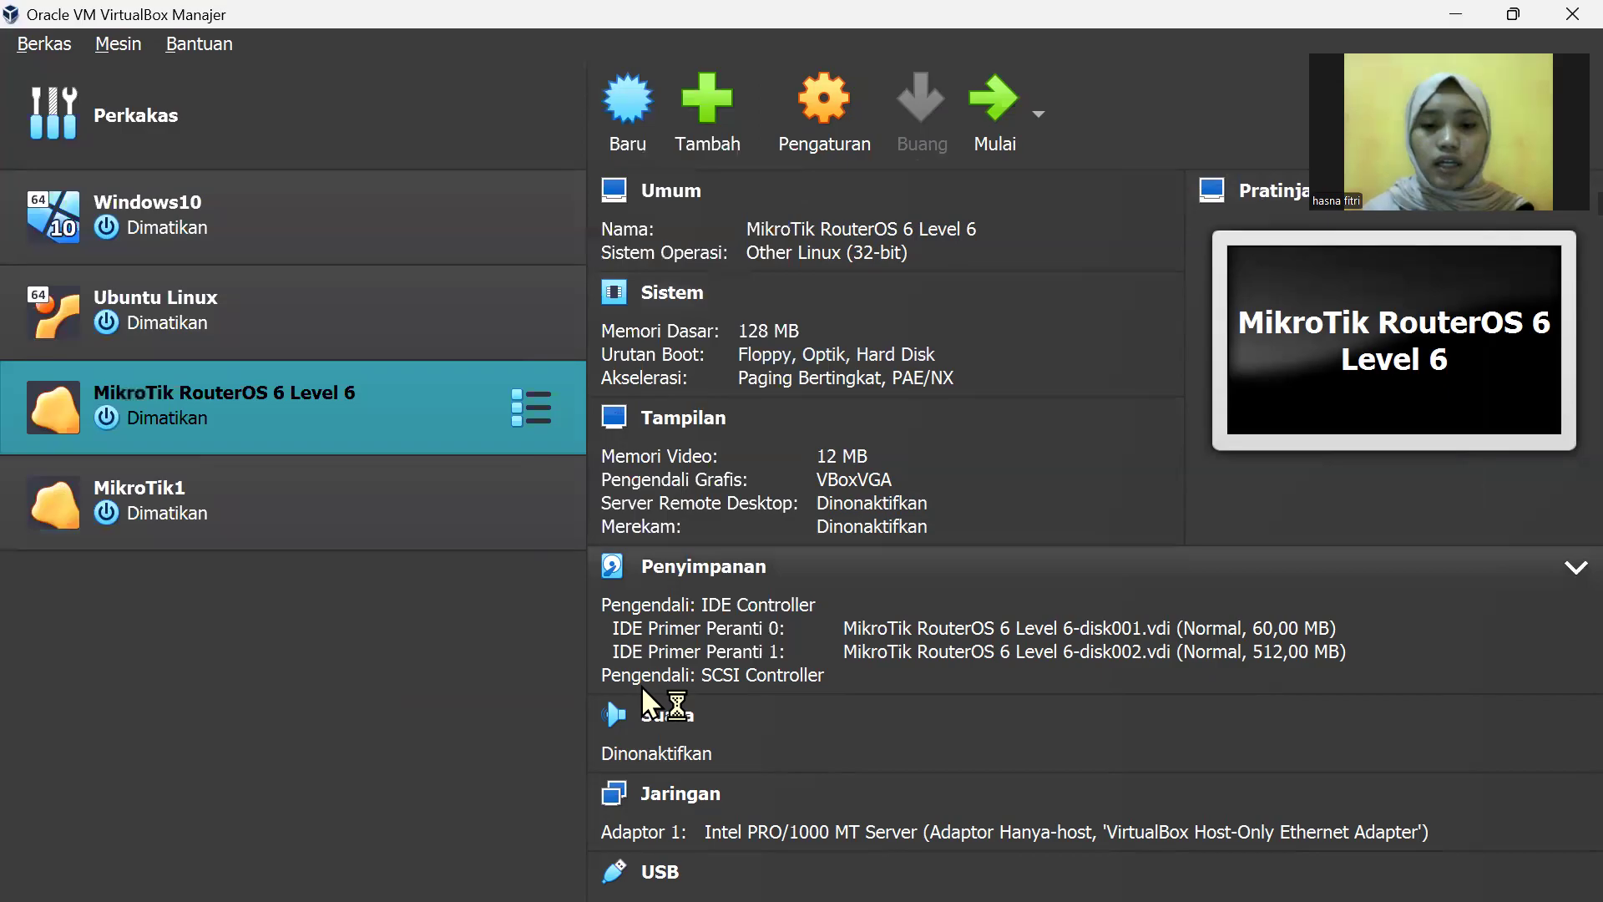
Step: Bring WinBox forward, cancel the stalled connection, rescan neighbors, and minimize WinBox
click(1038, 872)
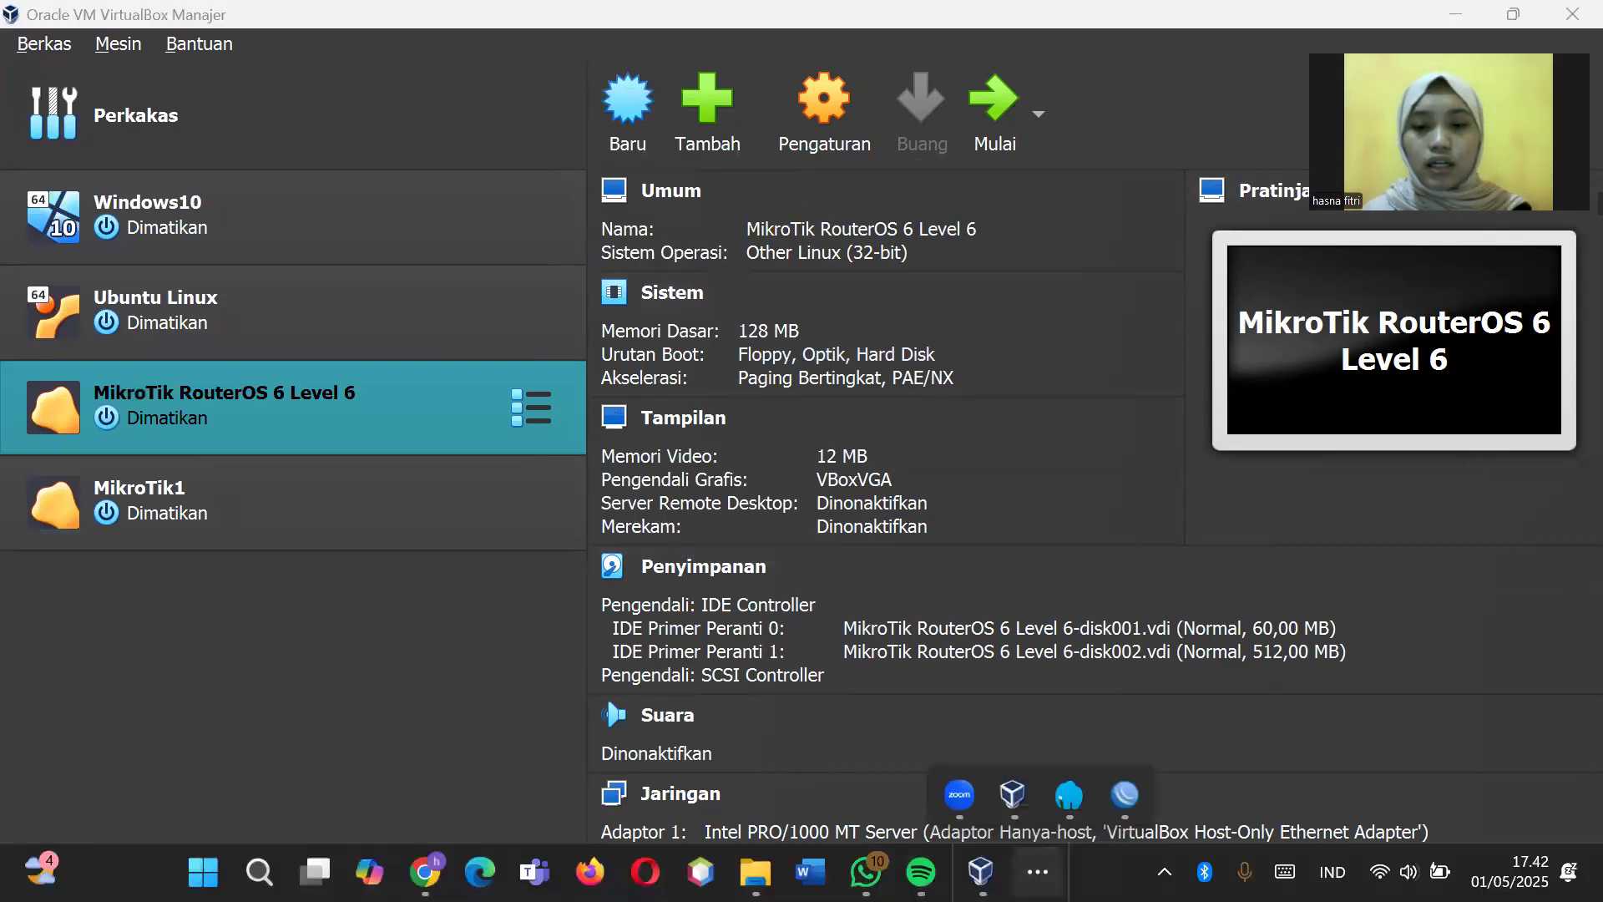
mouse_move(1125, 794)
click(1152, 727)
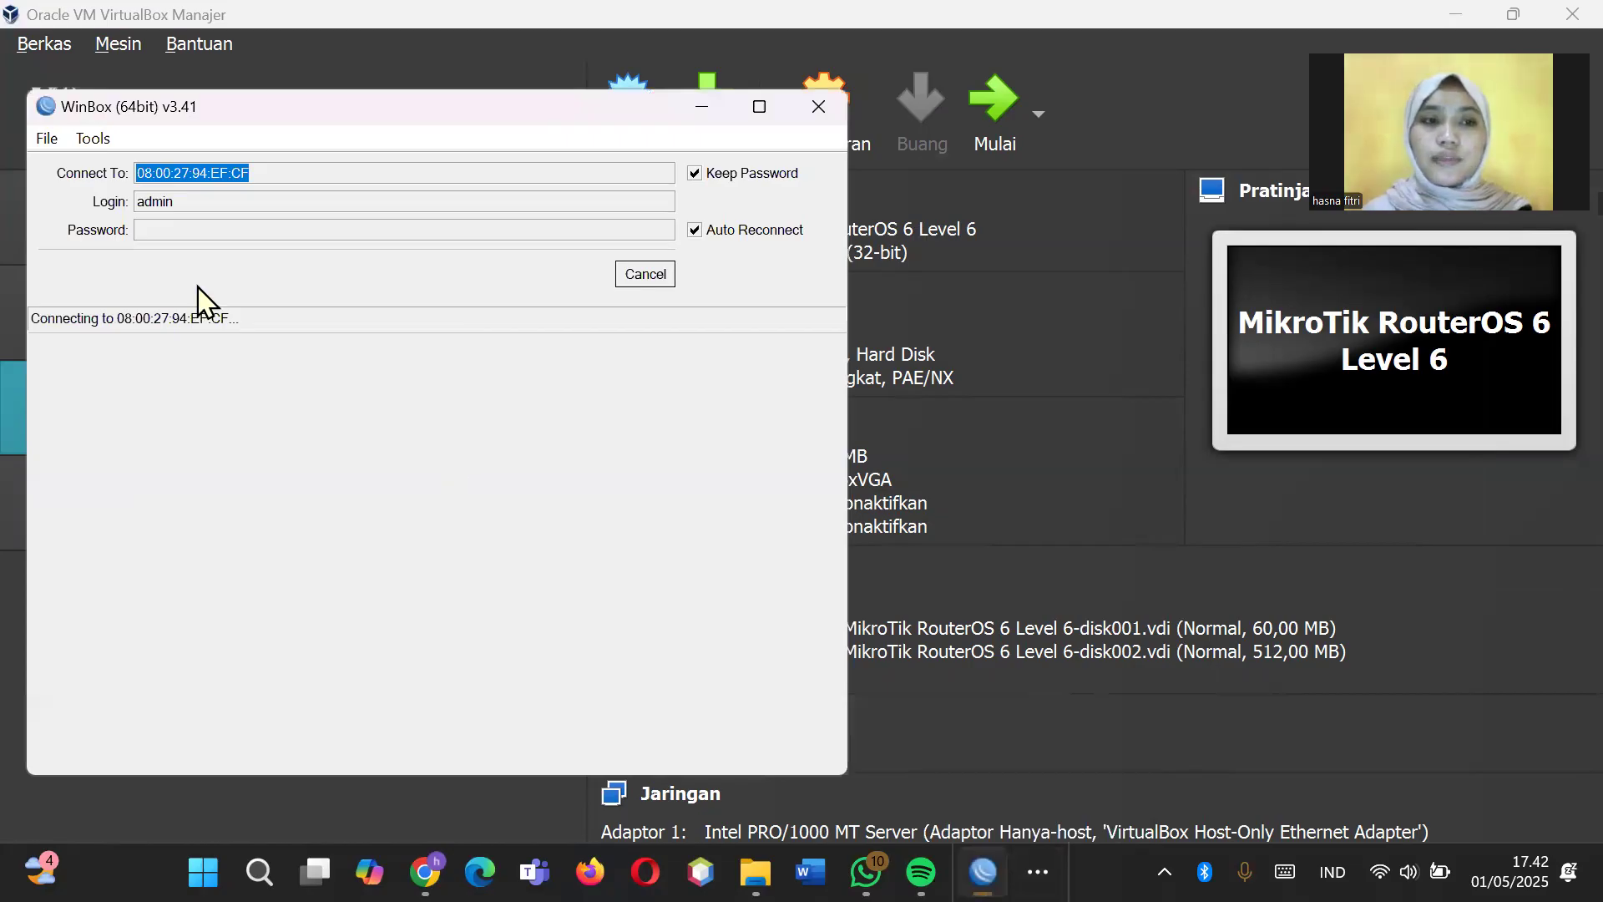
click(642, 275)
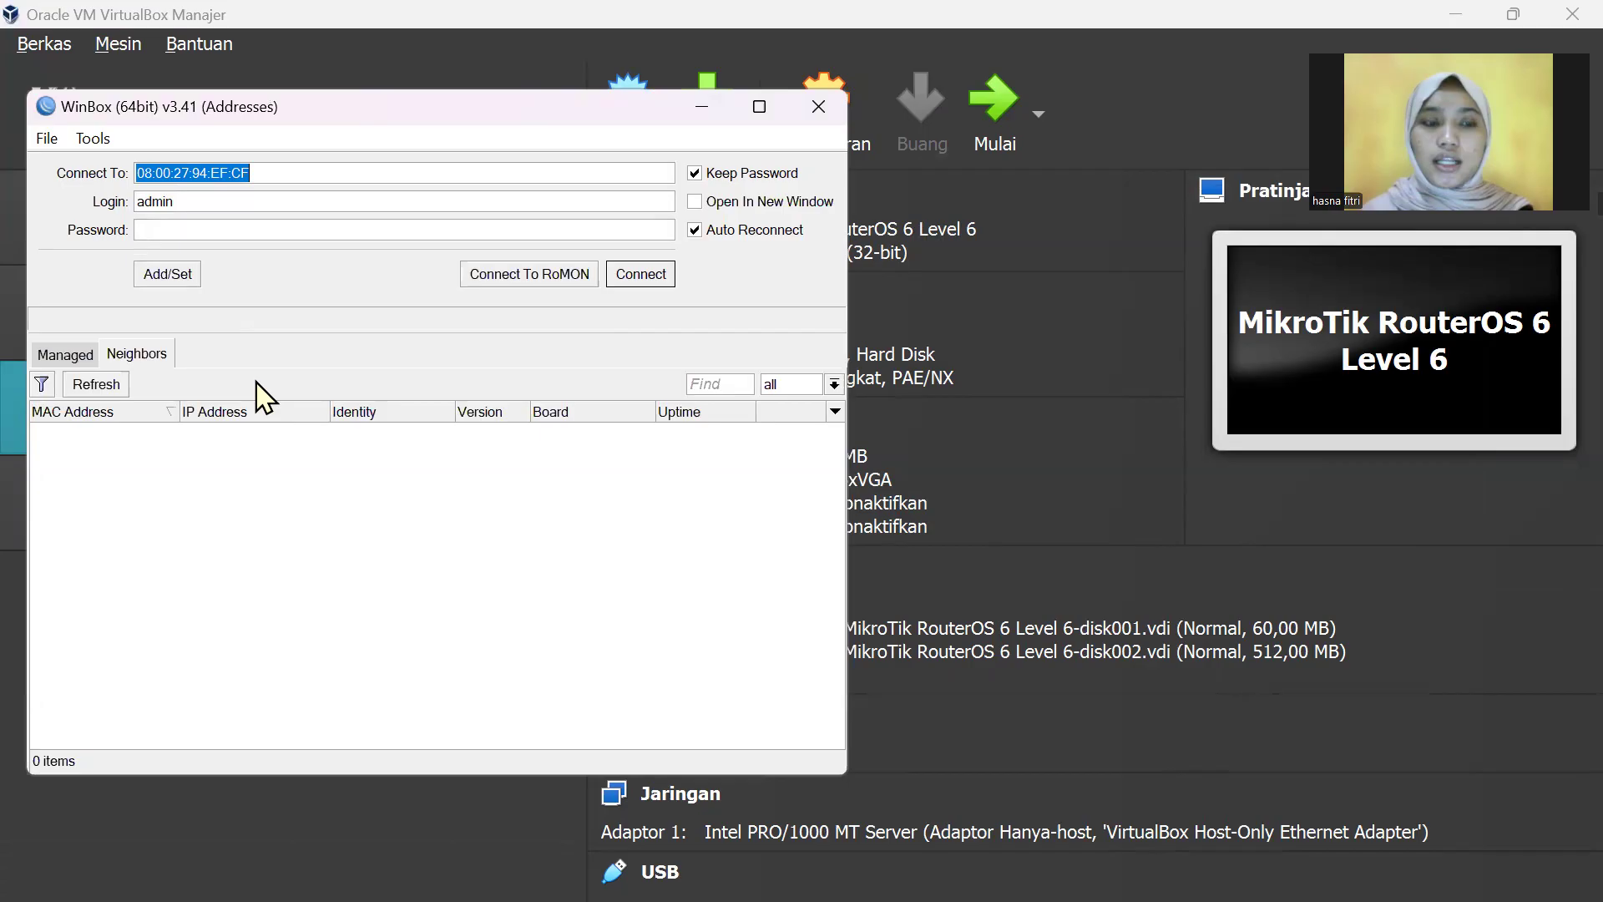
click(124, 387)
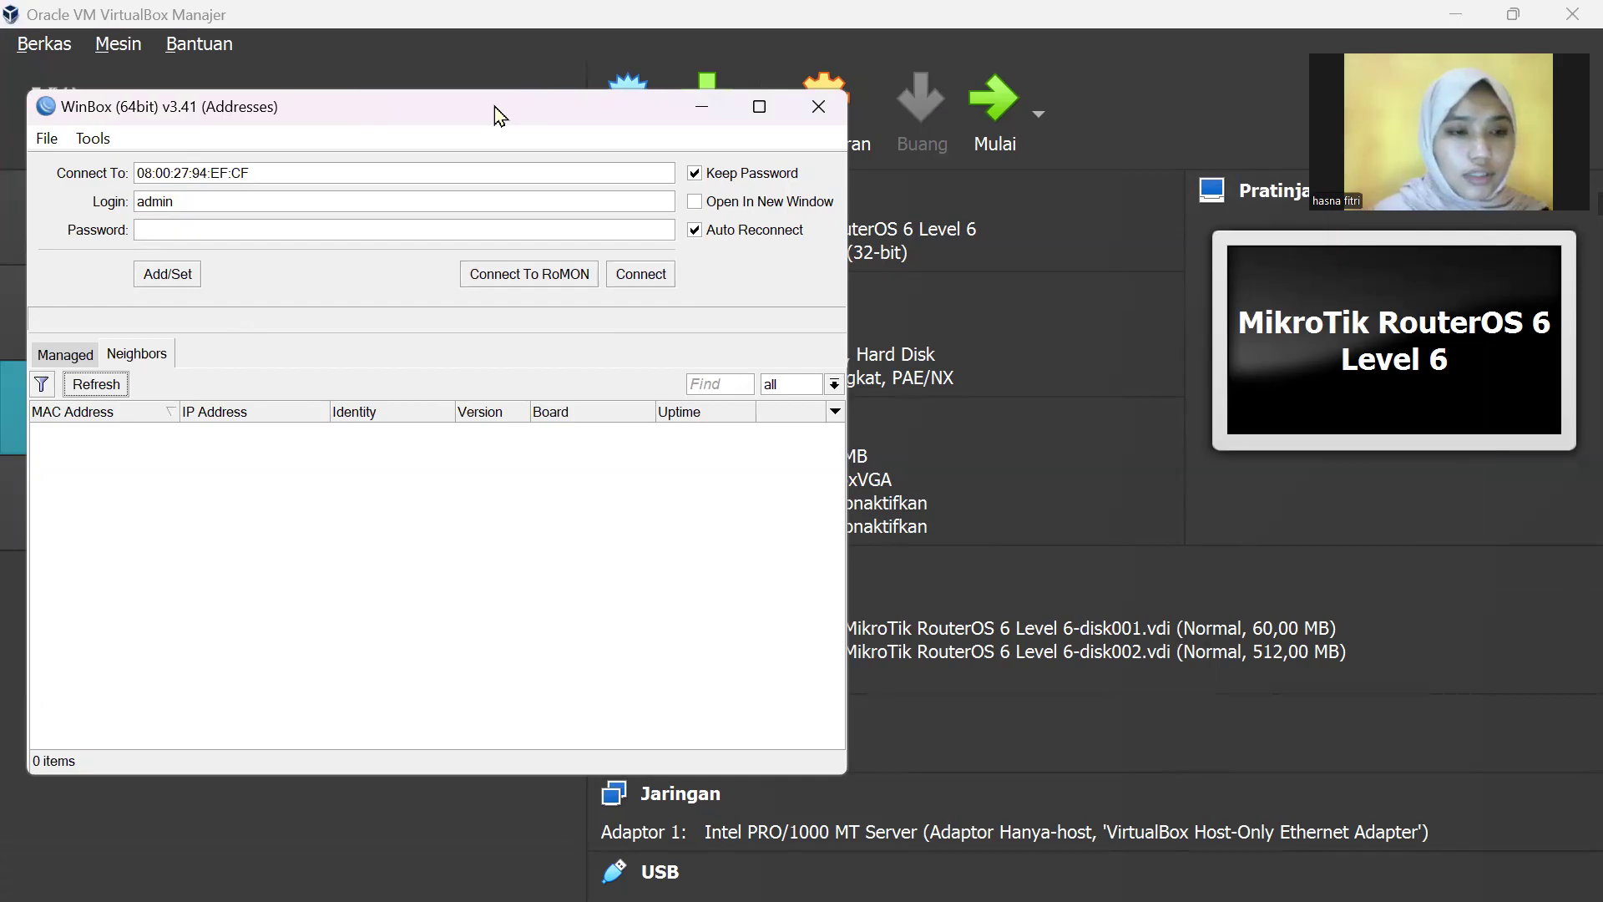
drag(495, 107, 855, 119)
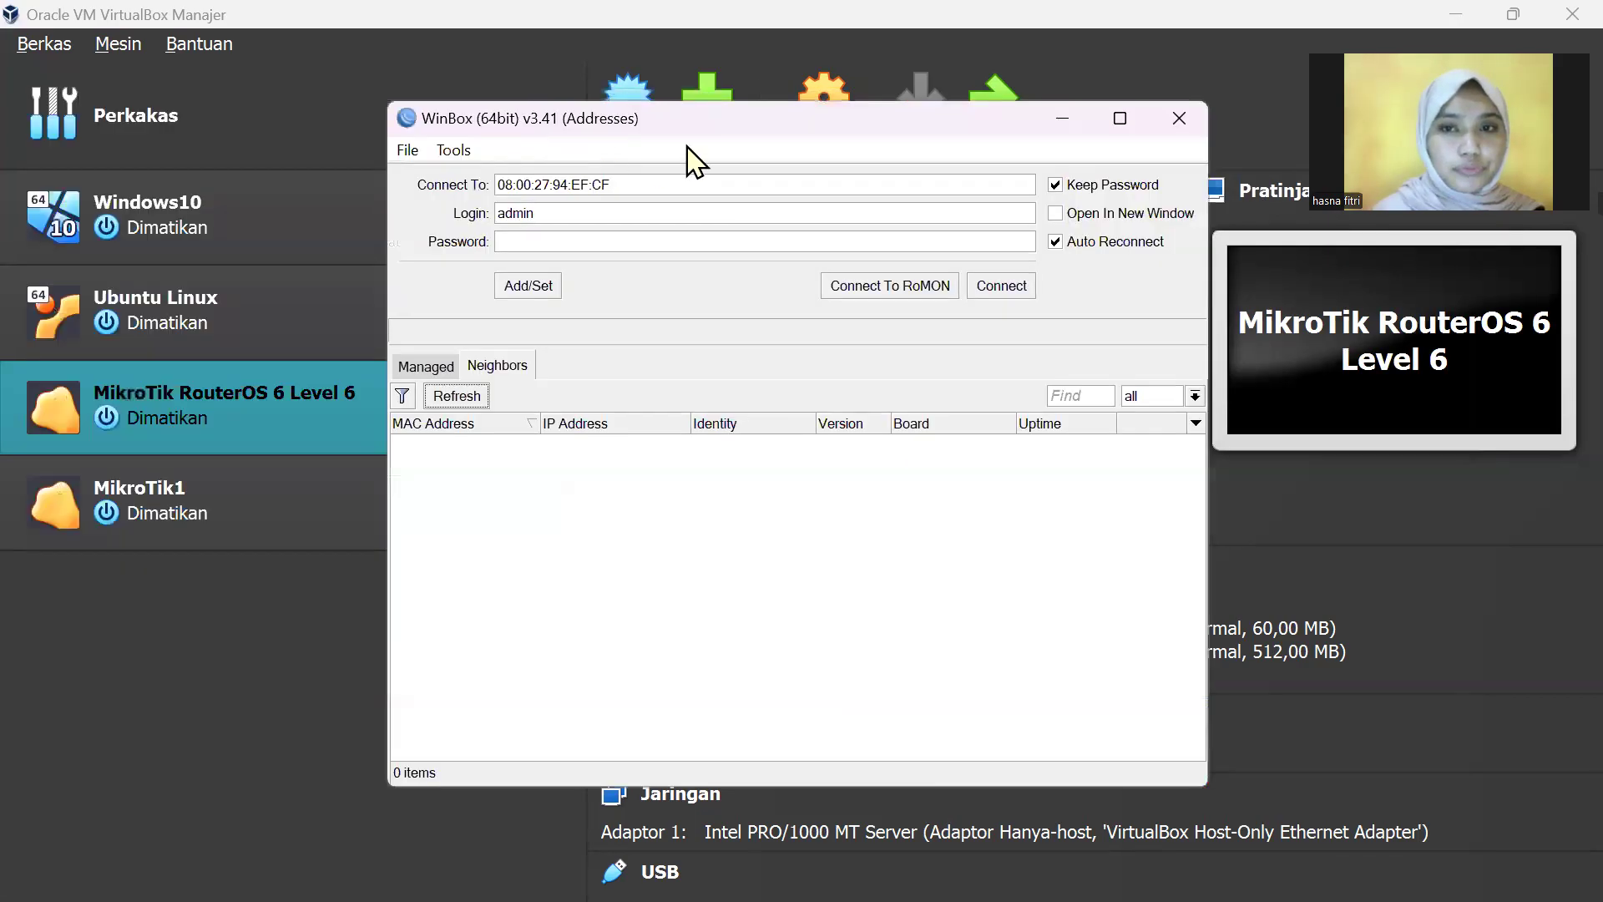
click(1070, 119)
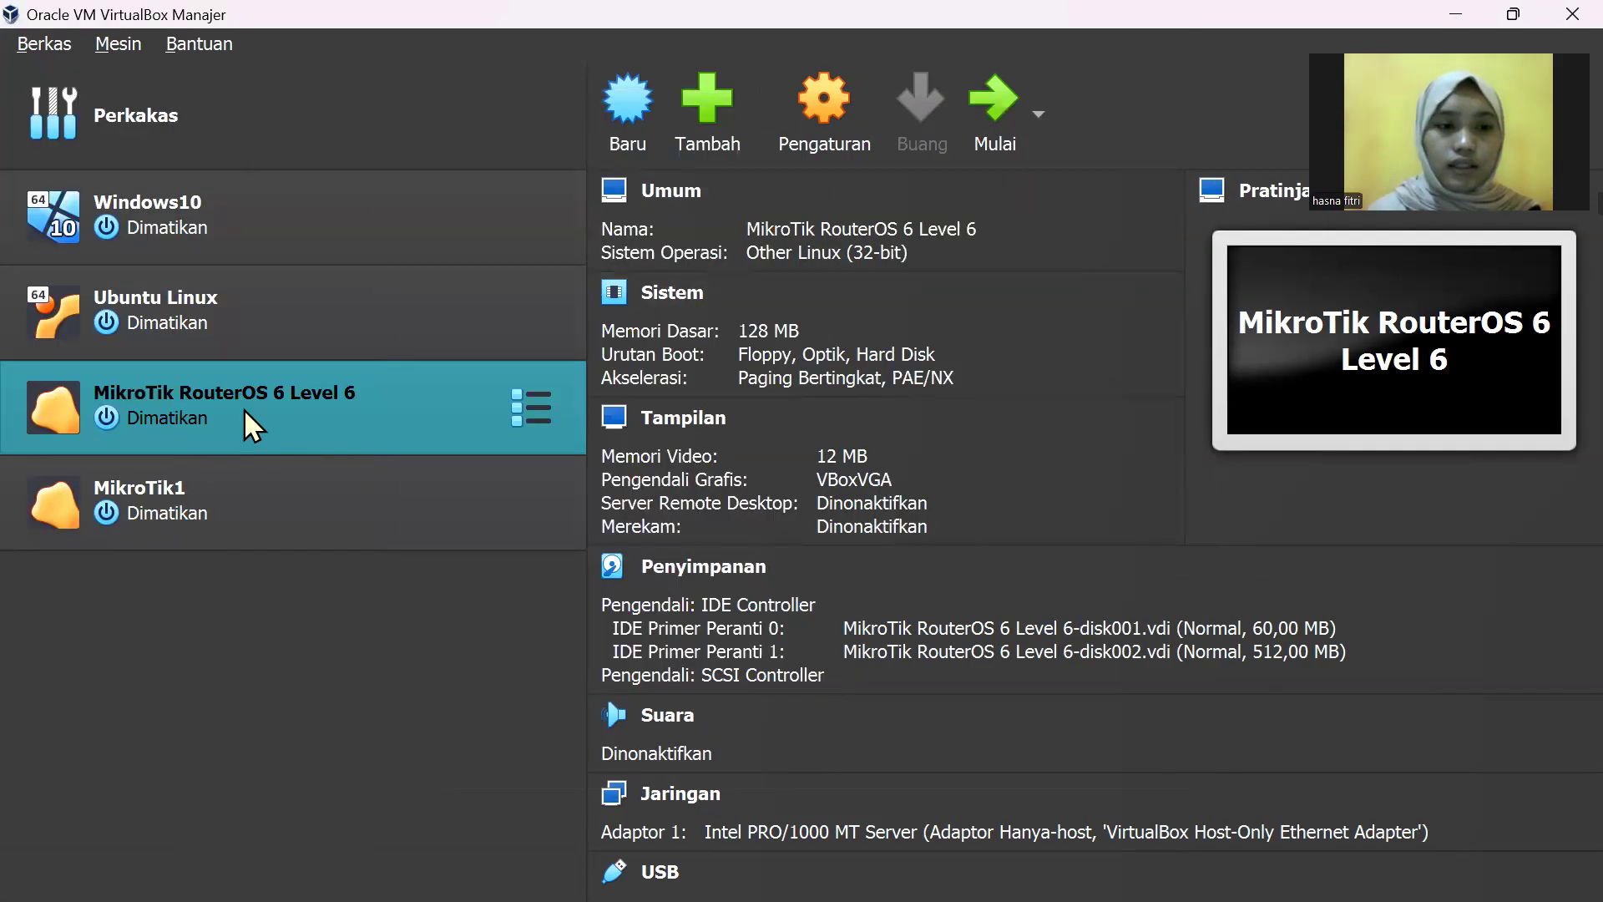
right_click(245, 409)
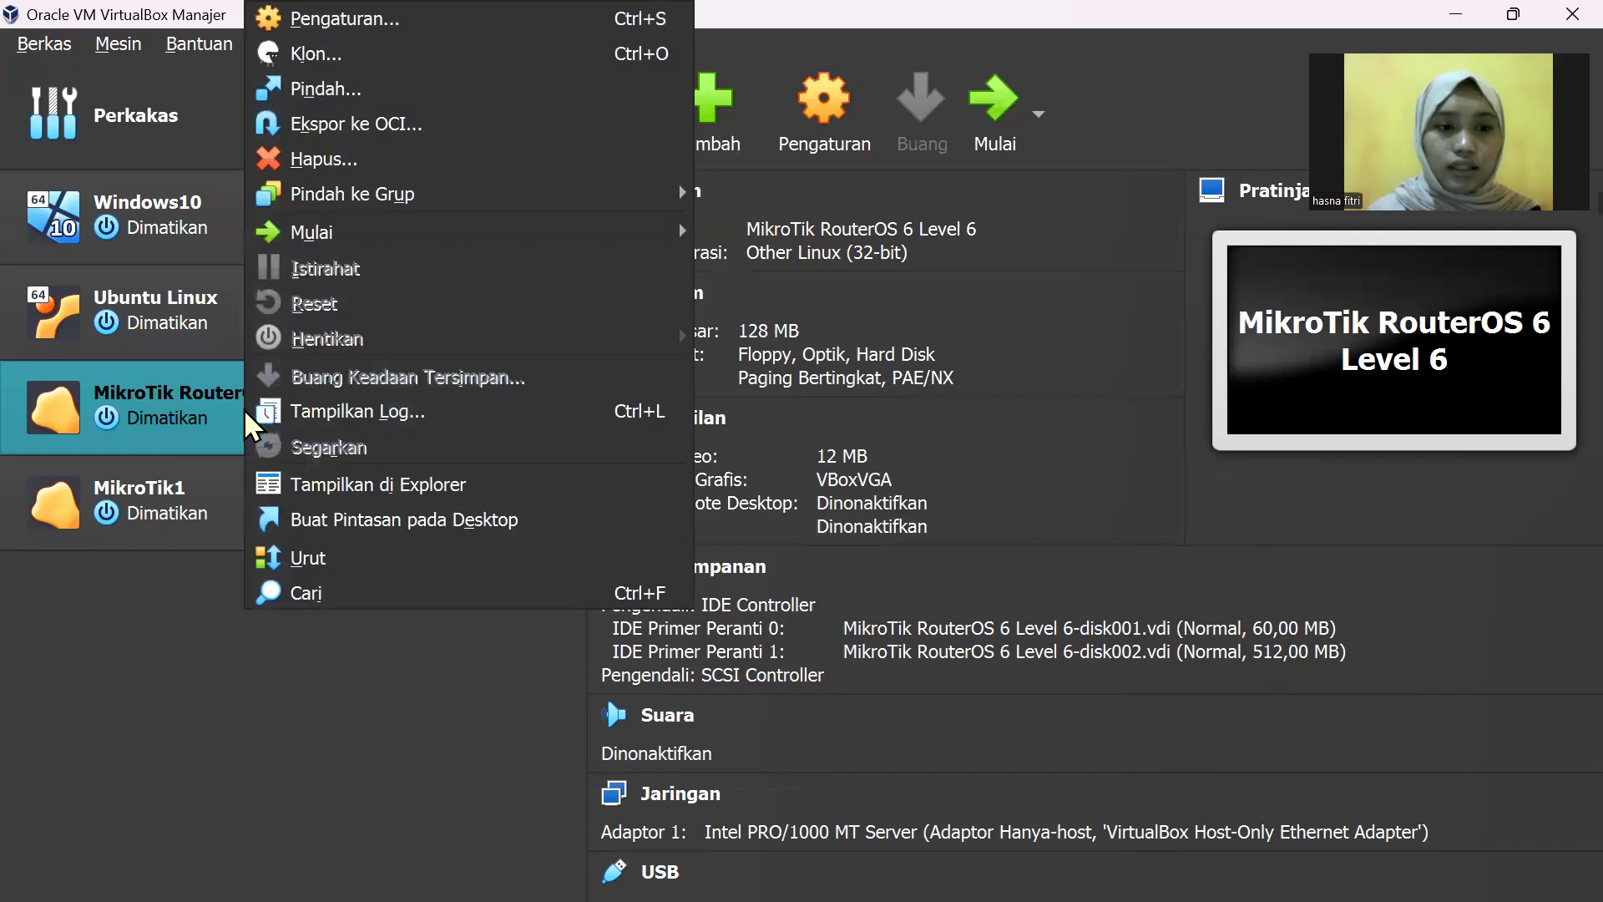
click(327, 63)
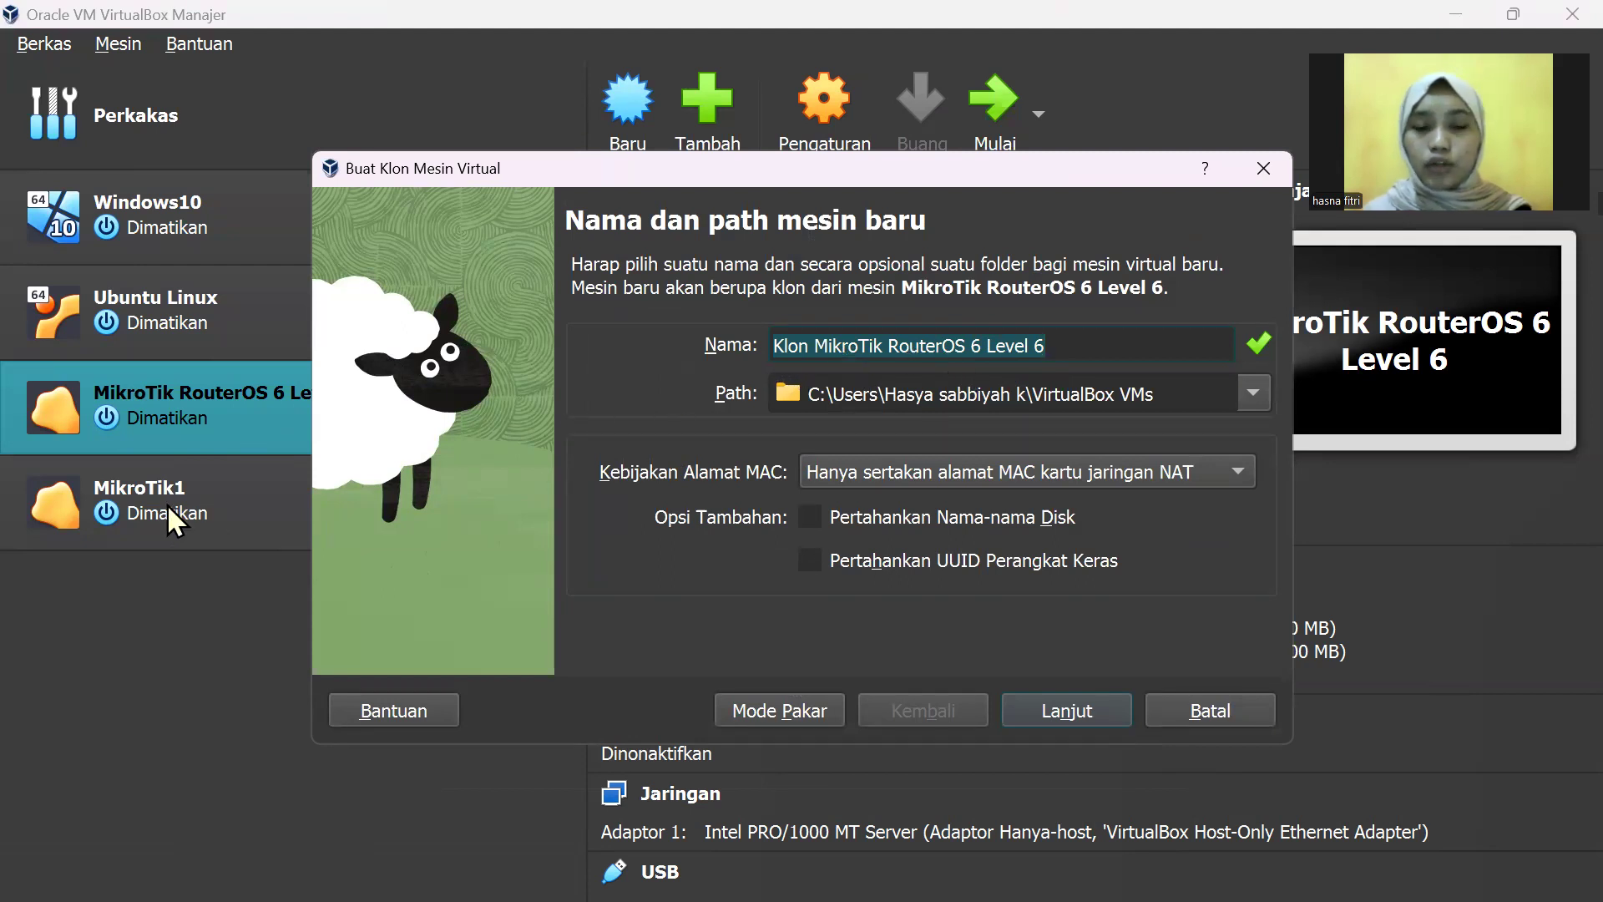
click(1079, 709)
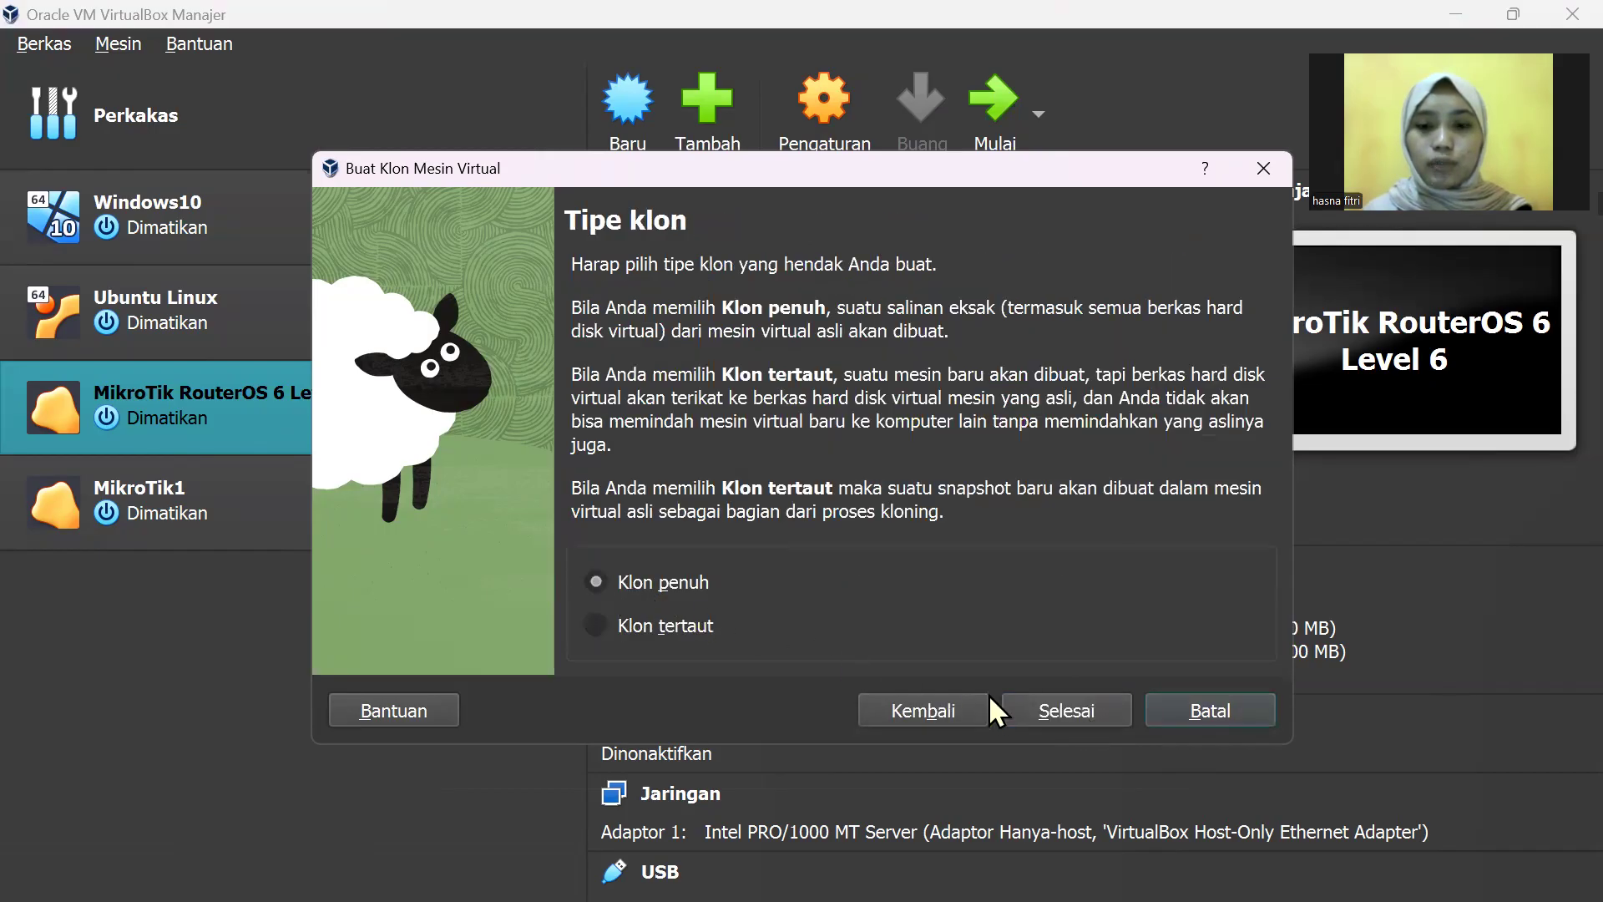
click(940, 704)
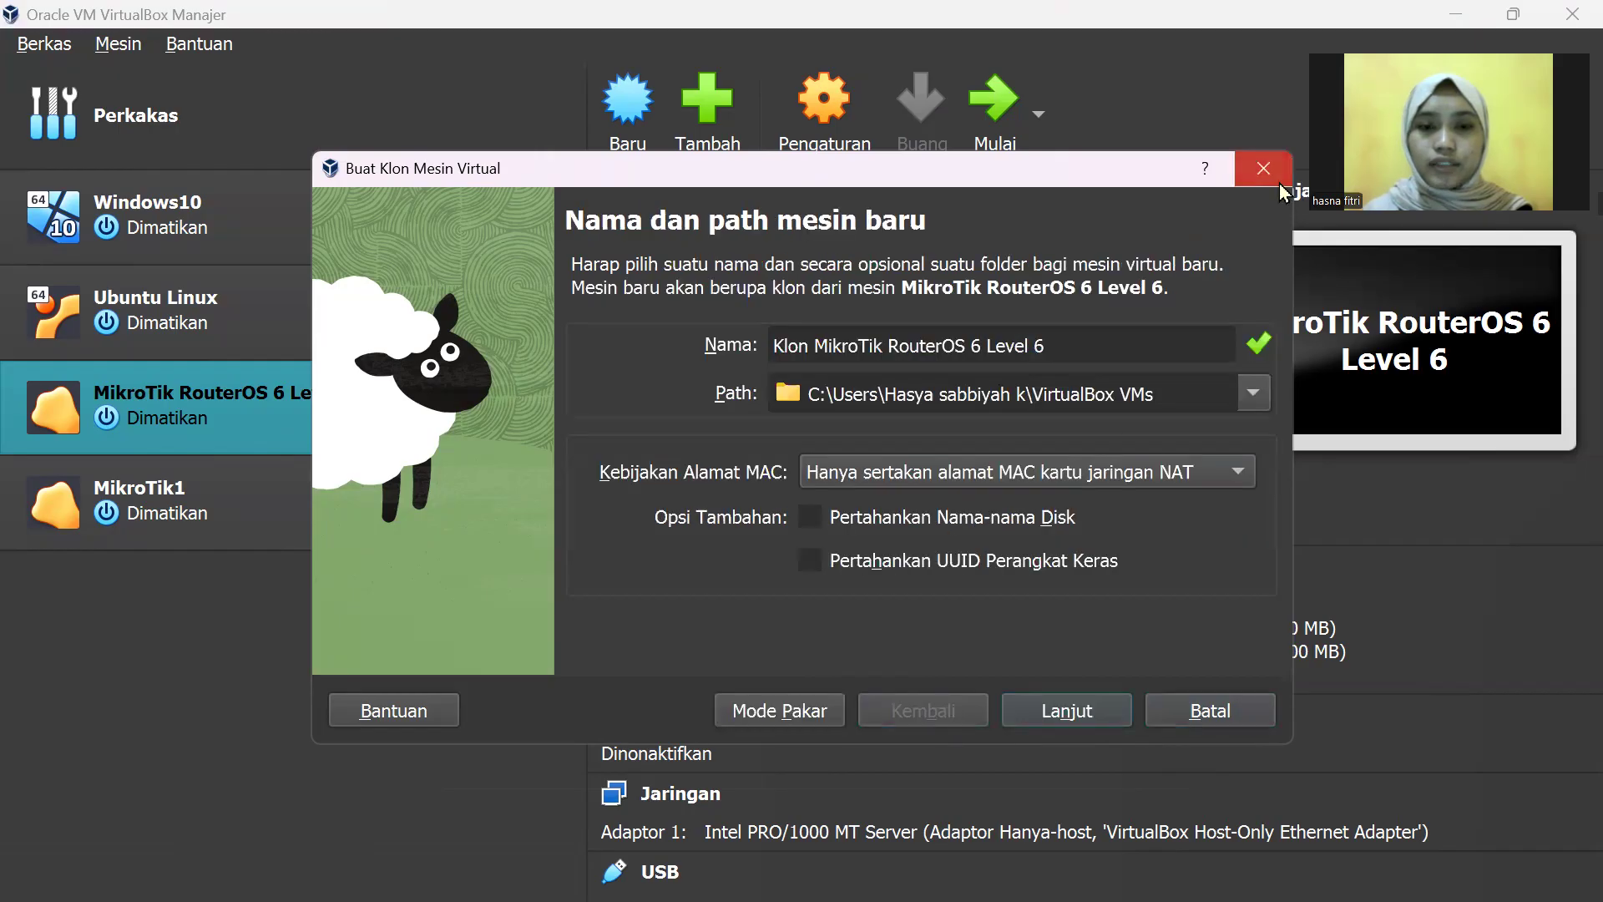
click(1266, 172)
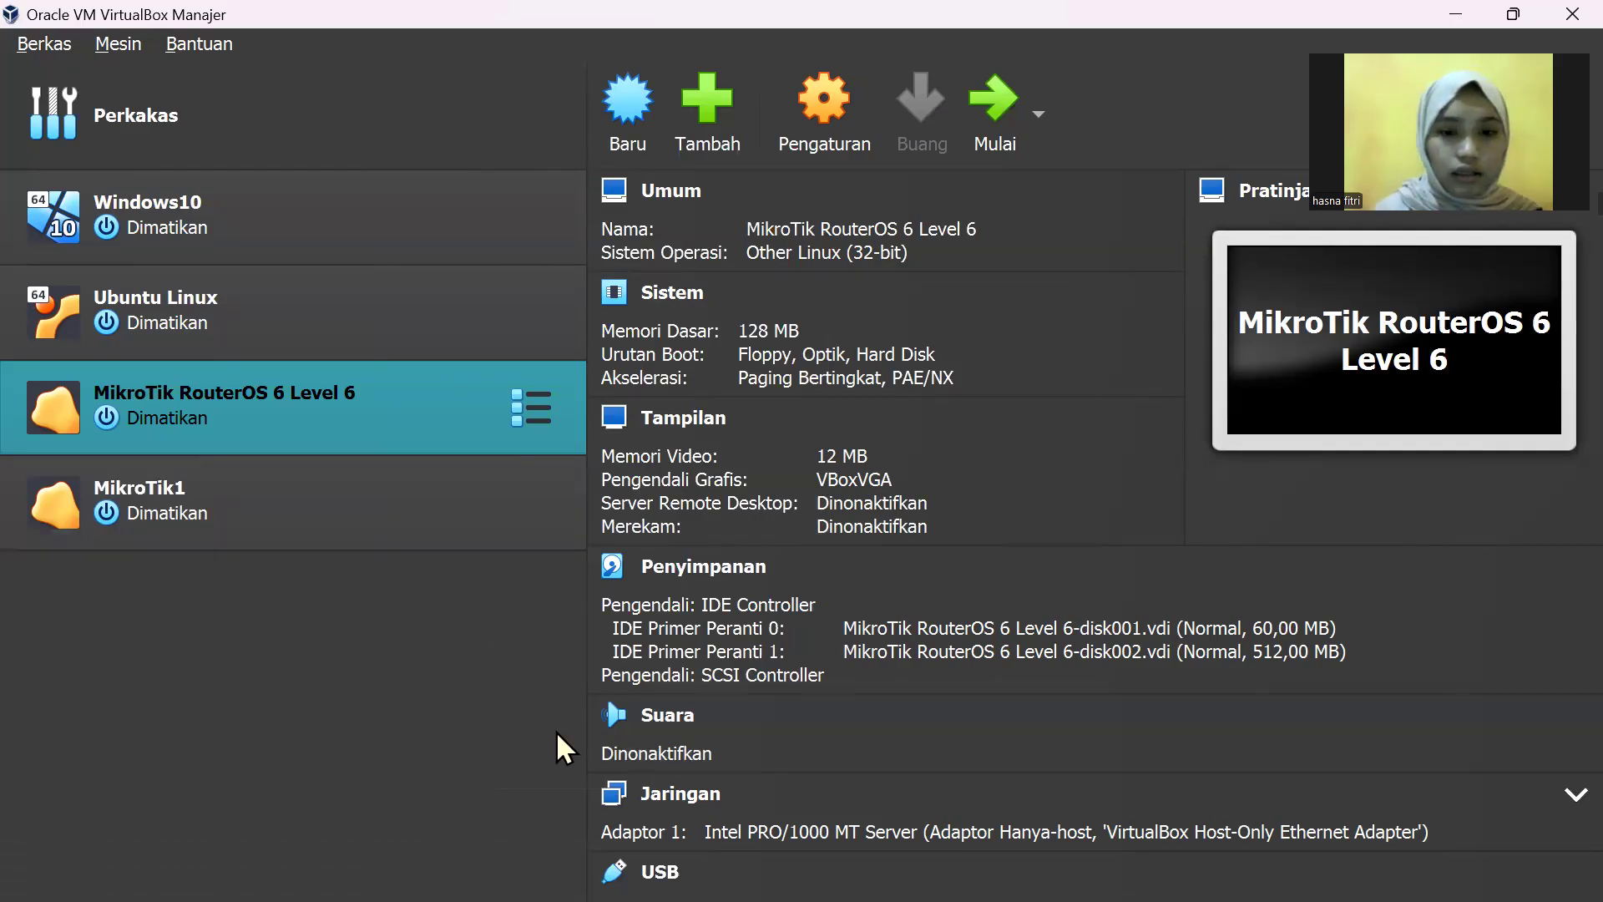
Step: Move WinBox aside and start the MikroTik1 VM from VirtualBox Manager
click(1038, 872)
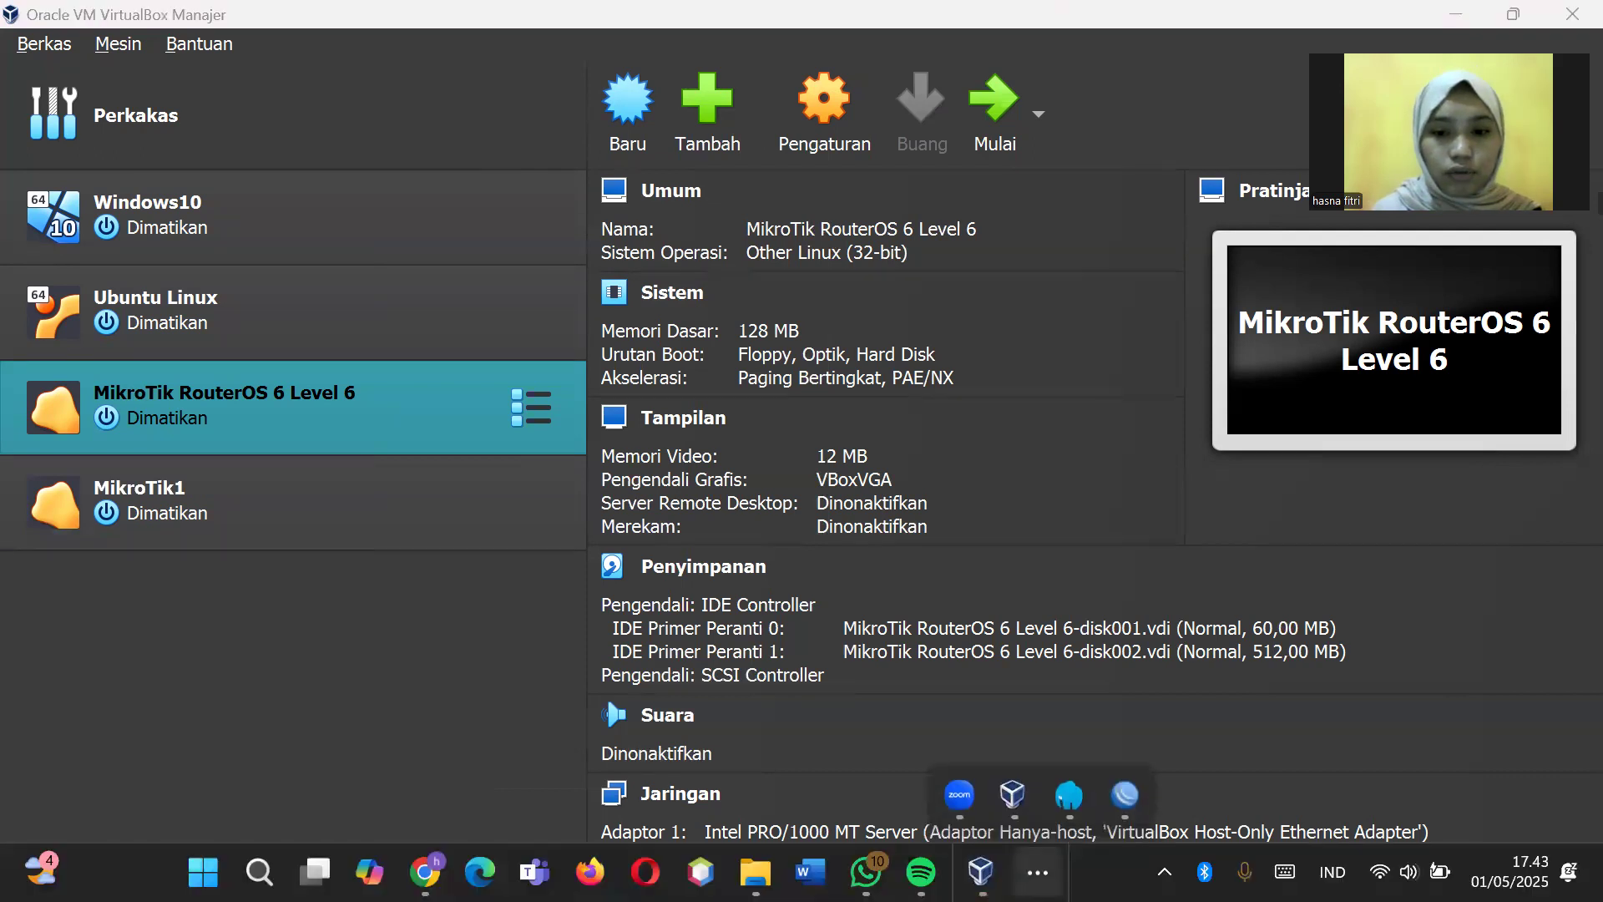
click(1126, 794)
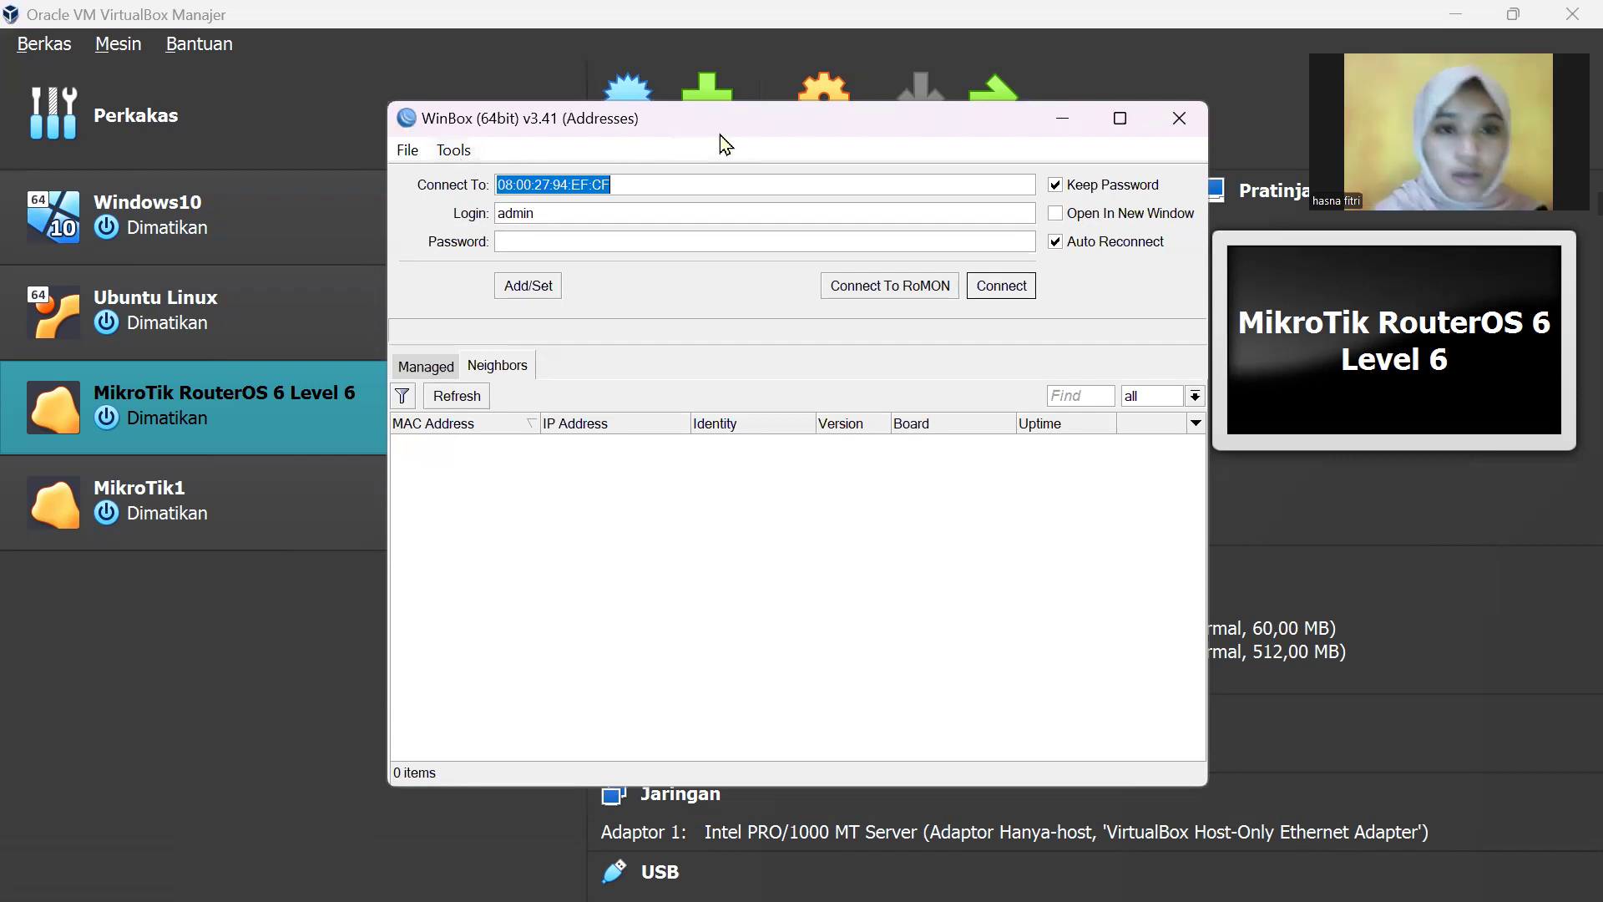
drag(725, 142, 734, 213)
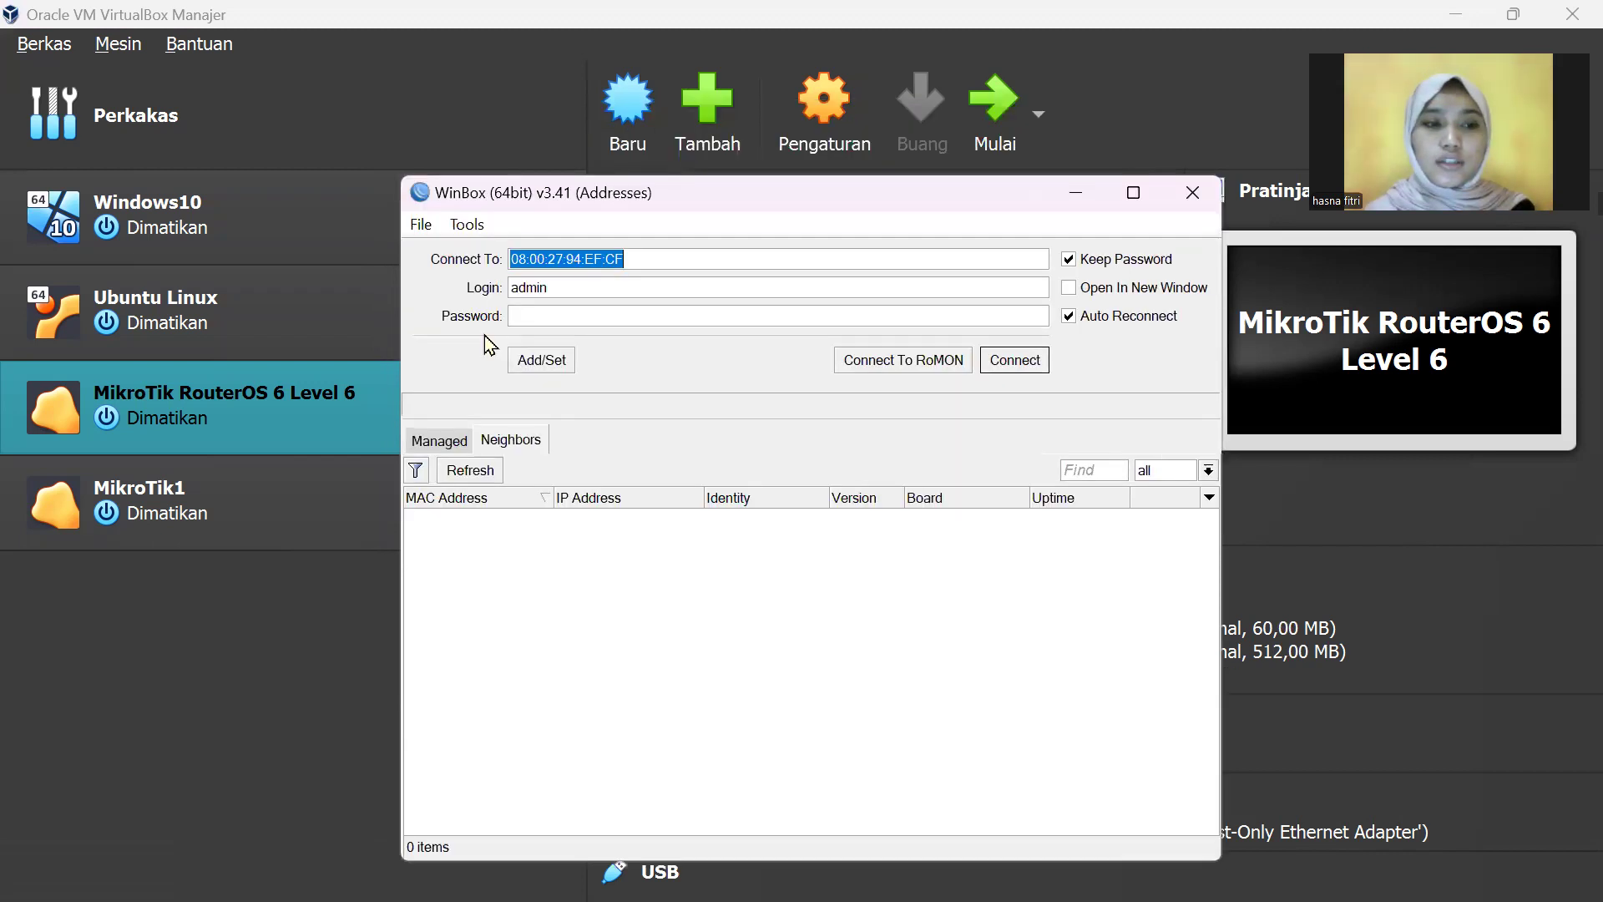
click(335, 471)
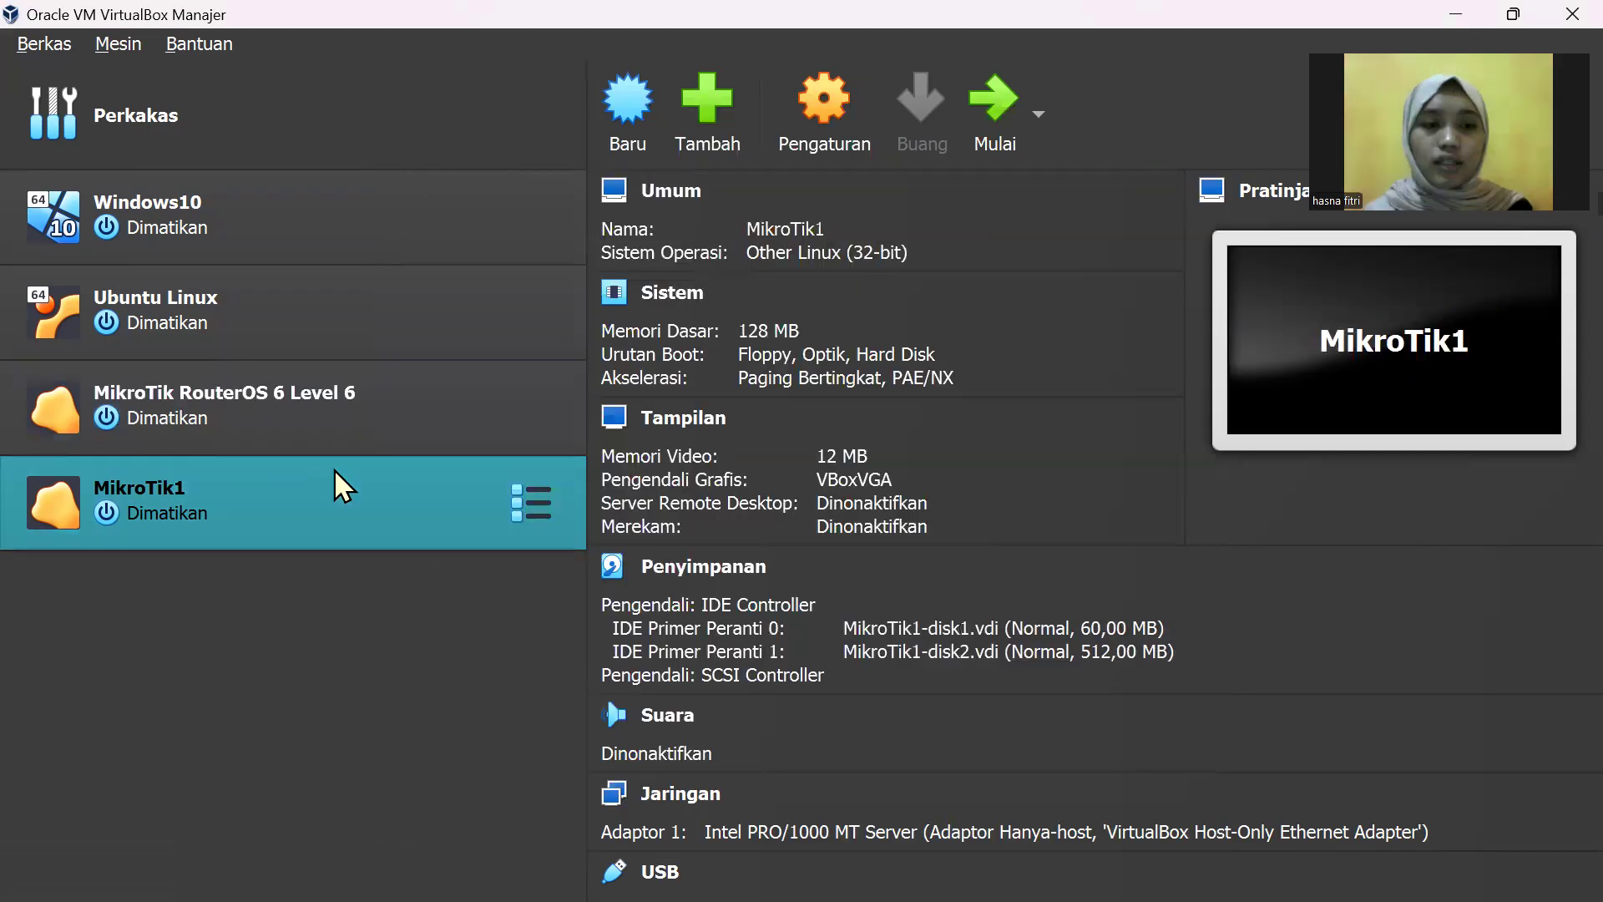
click(994, 132)
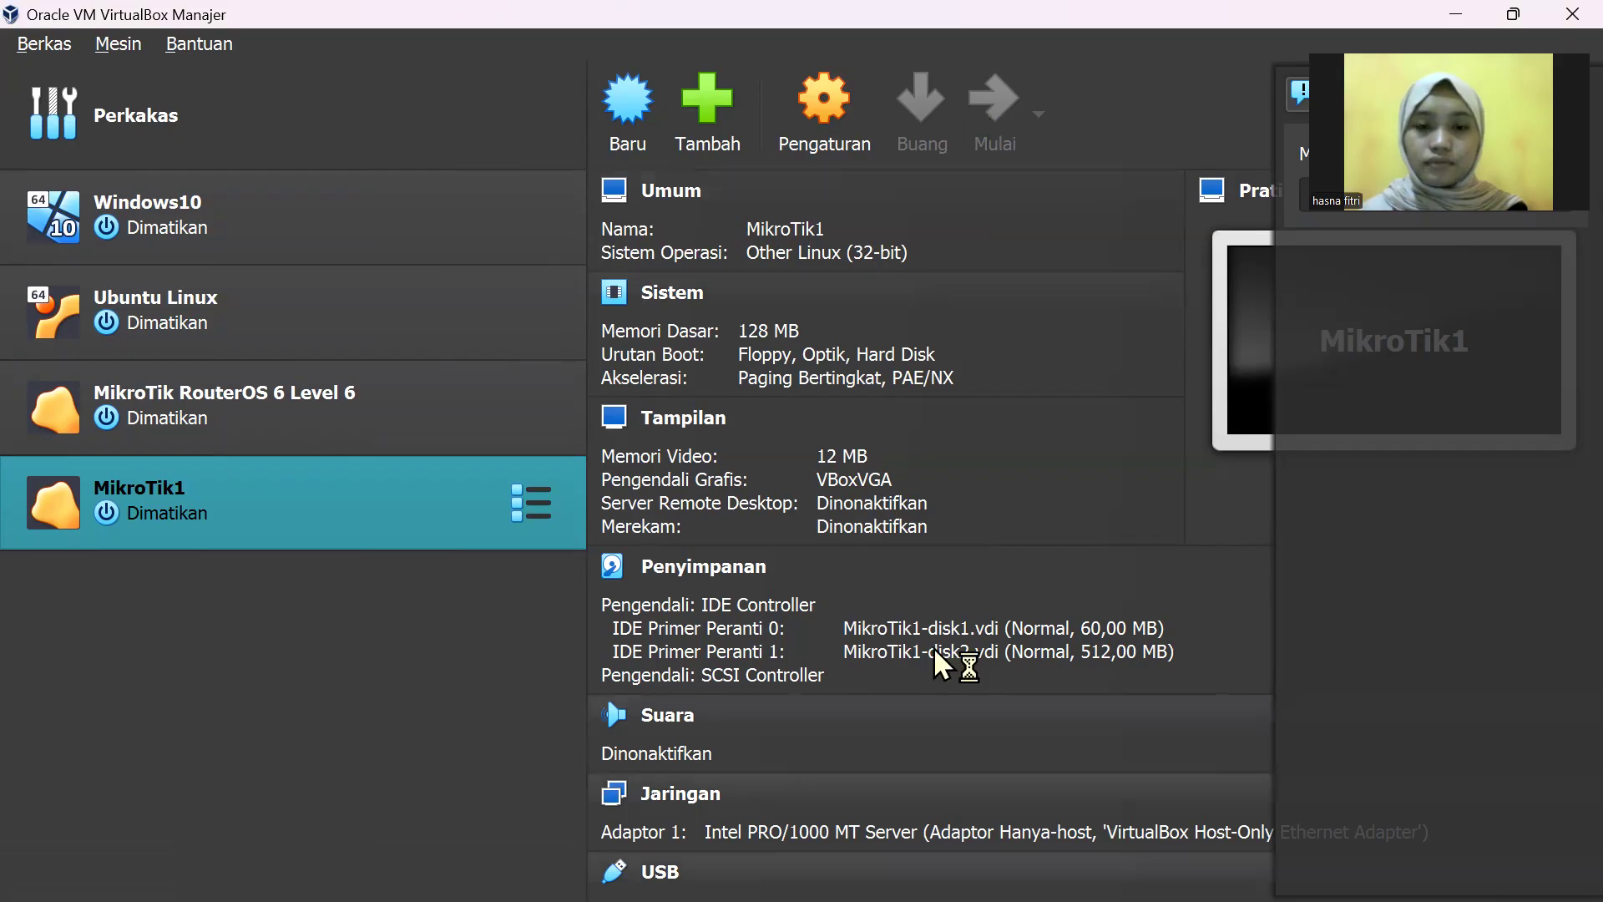
Step: Dismiss the keyboard-capture notice and bring the WinBox login window back
mouse_move(918, 900)
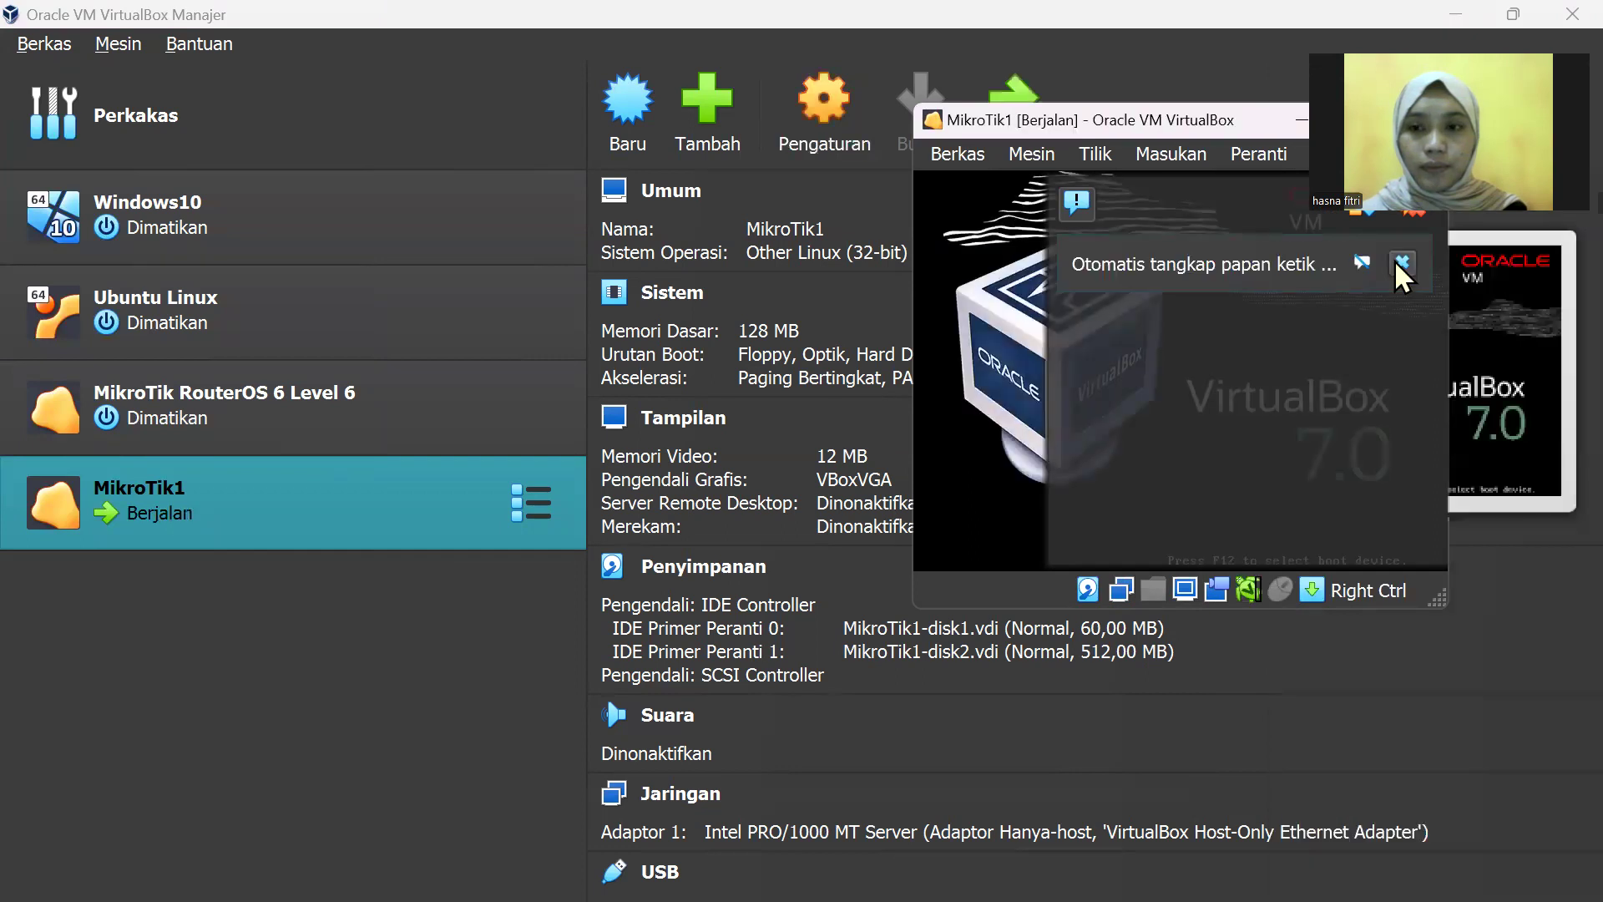
click(1395, 261)
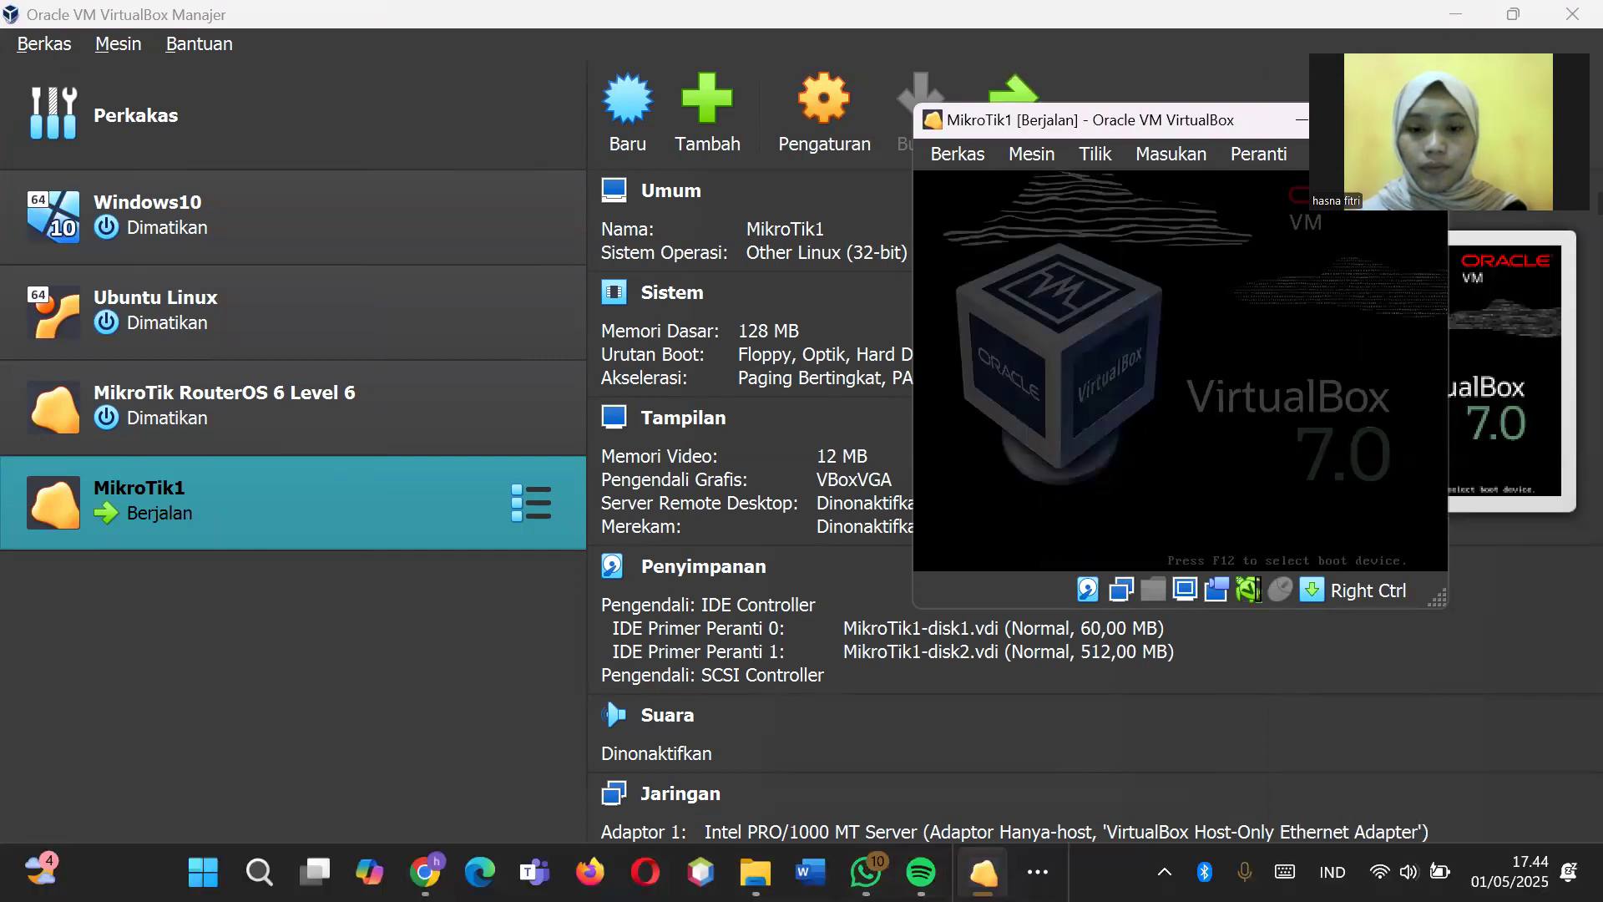
click(1038, 872)
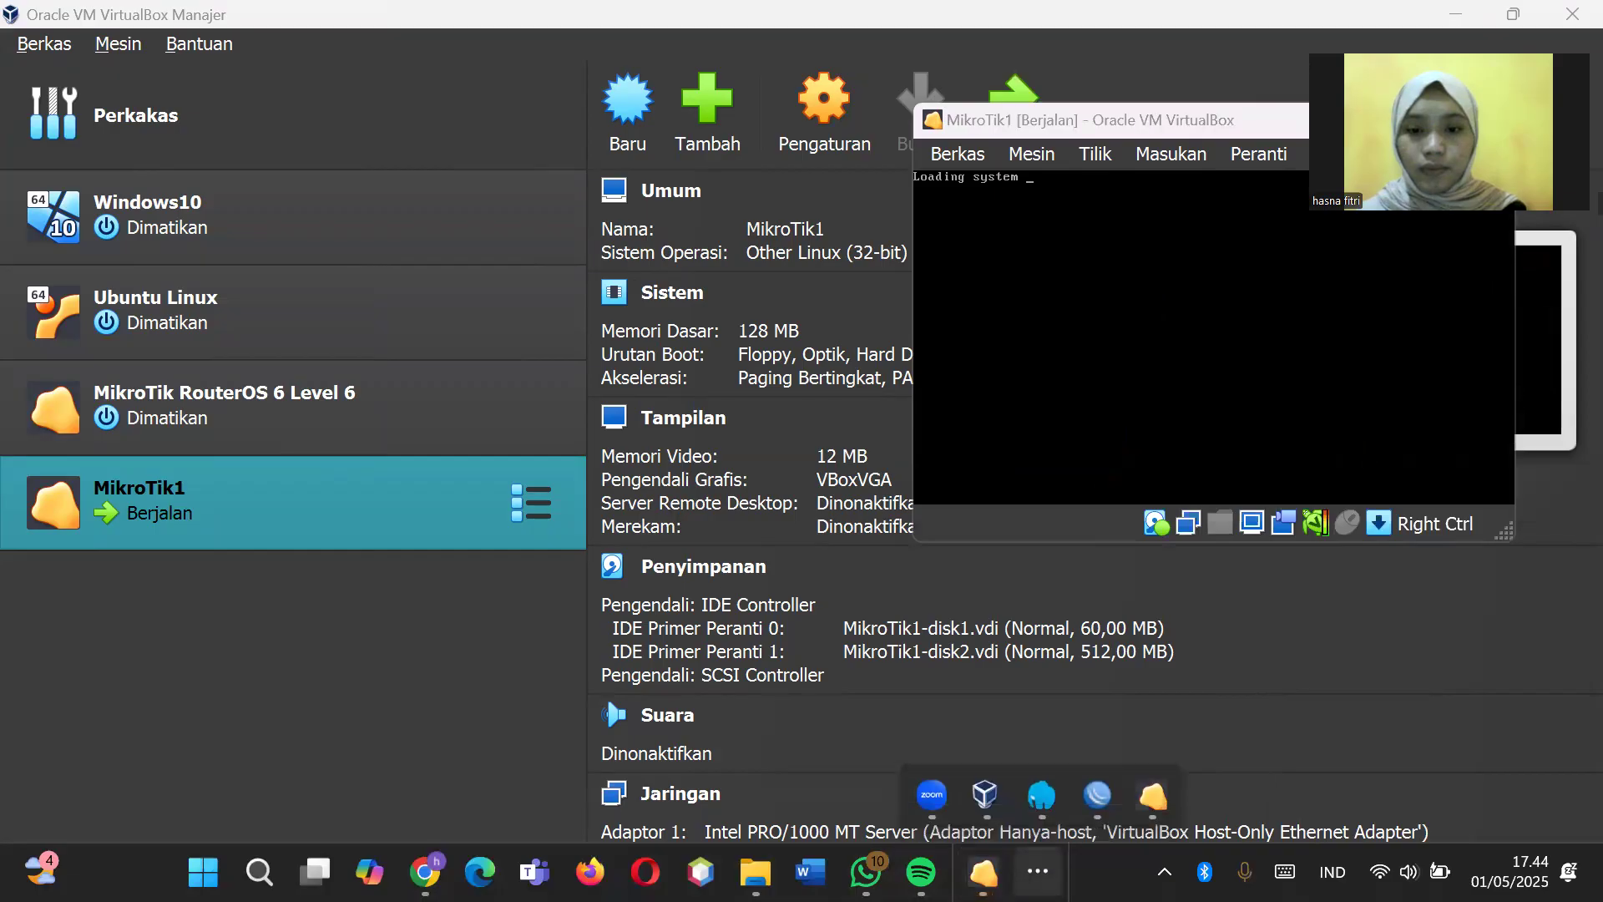
click(1088, 815)
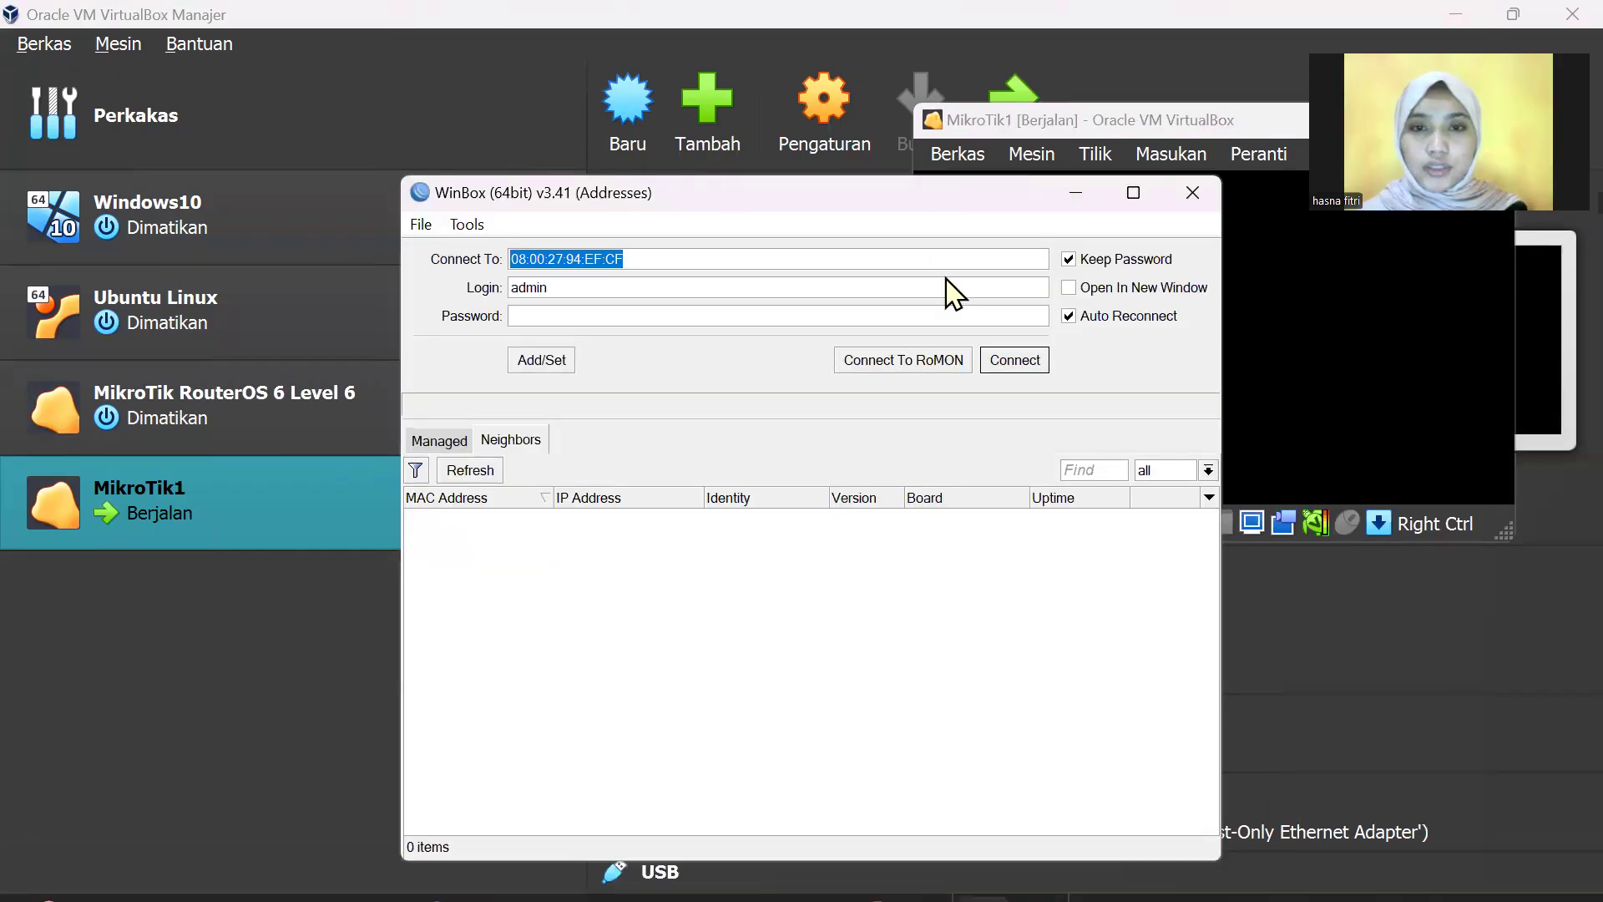
Step: Refresh the Neighbors list twice and try connecting to the saved router address
drag(916, 209, 565, 125)
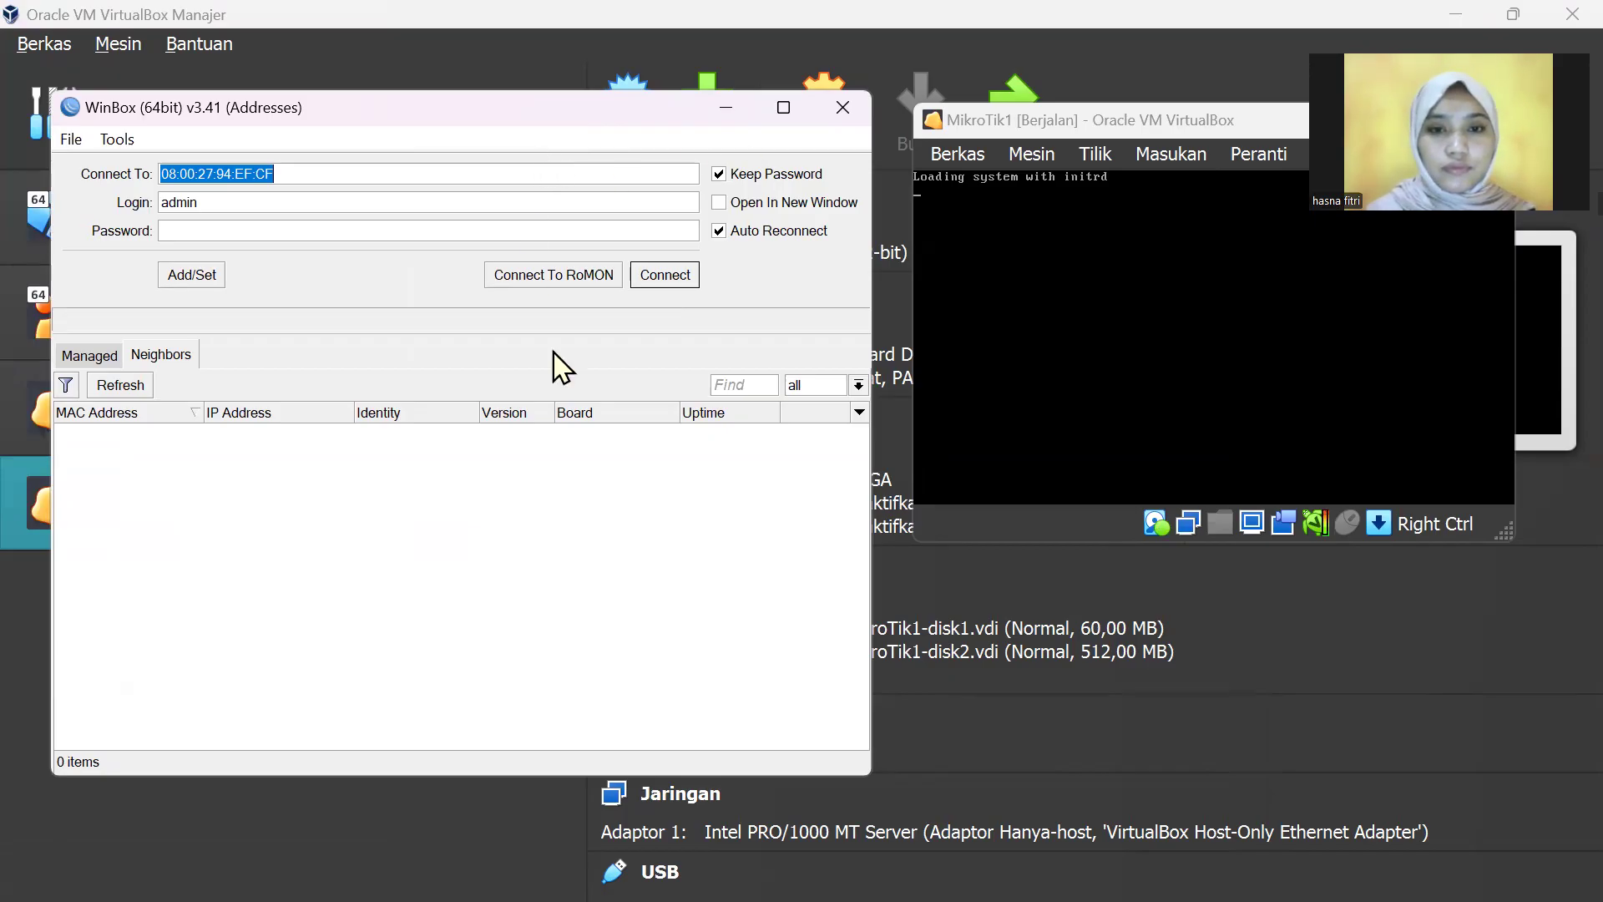
click(131, 391)
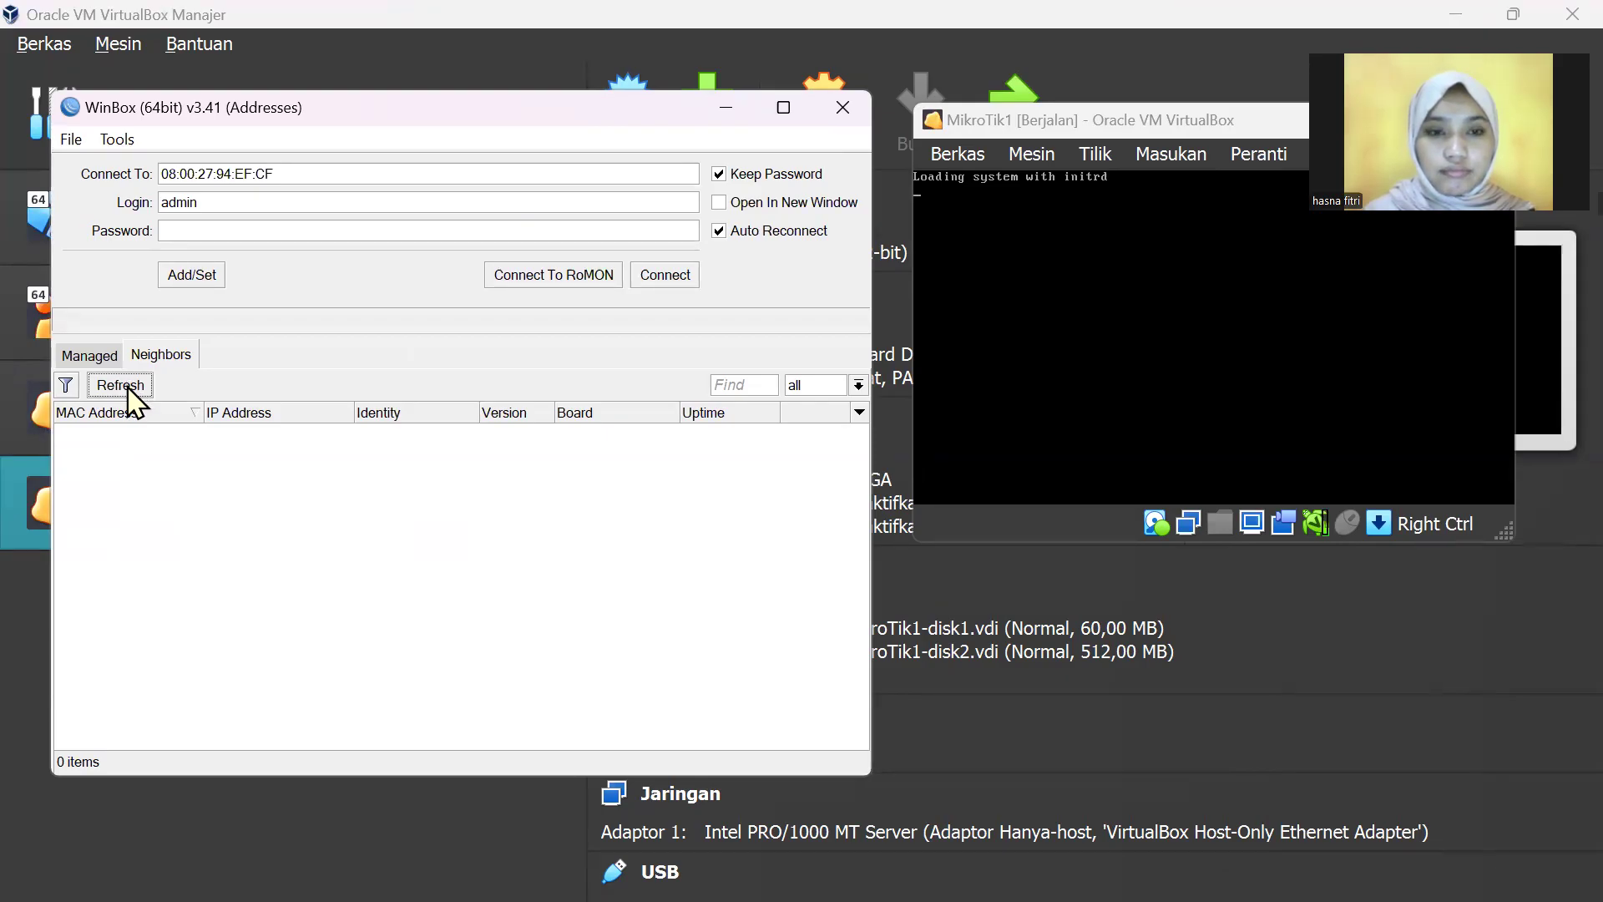
click(138, 393)
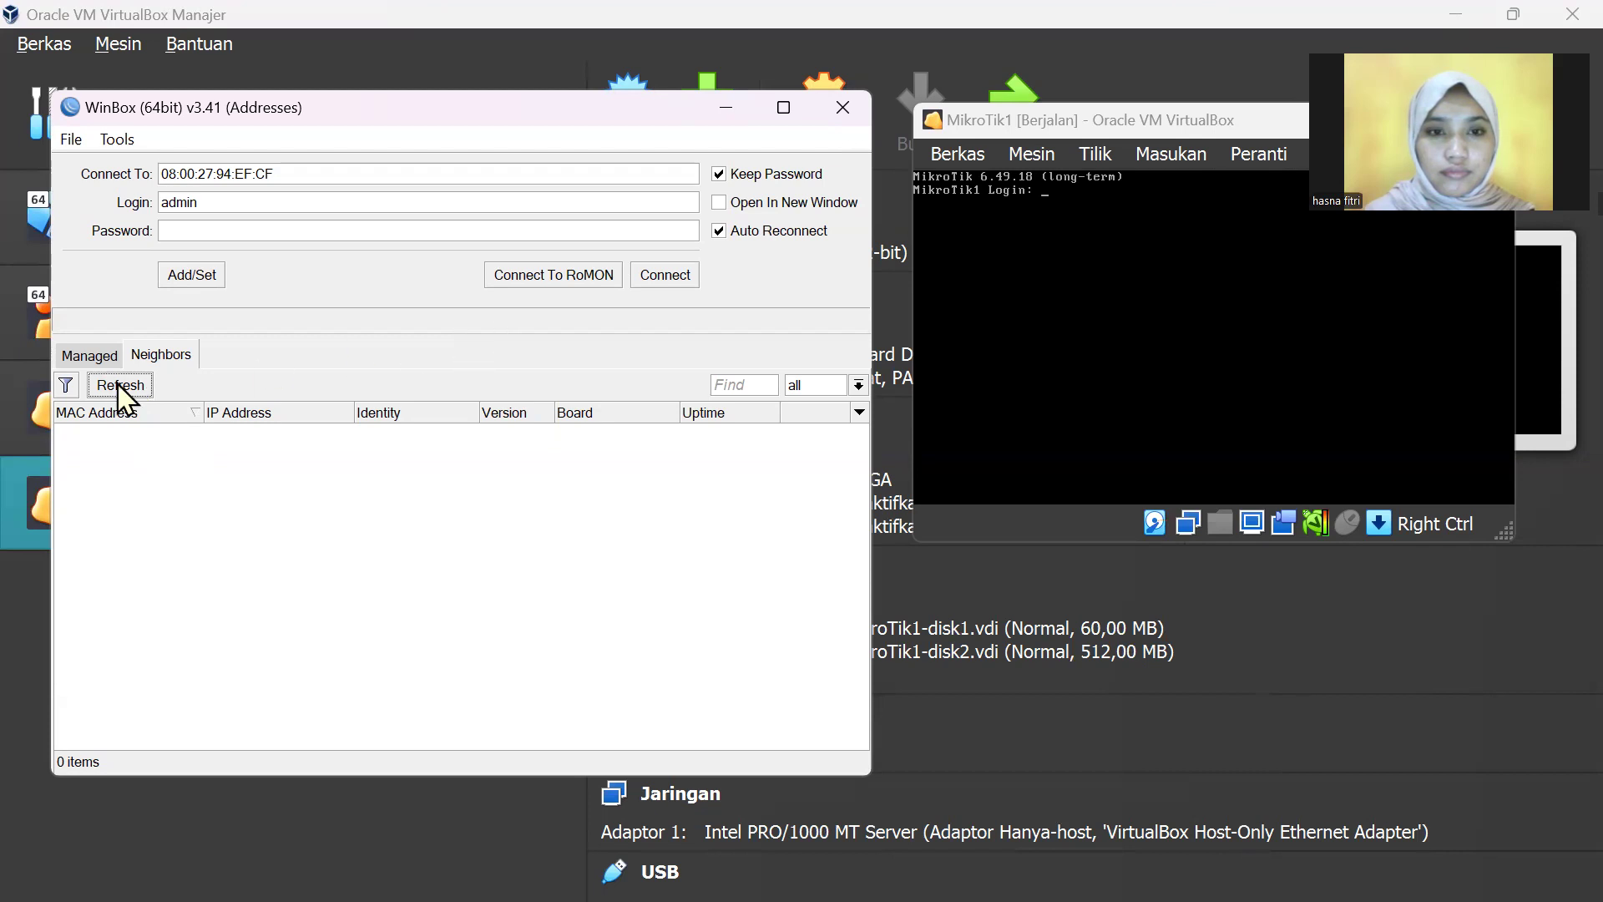
click(678, 285)
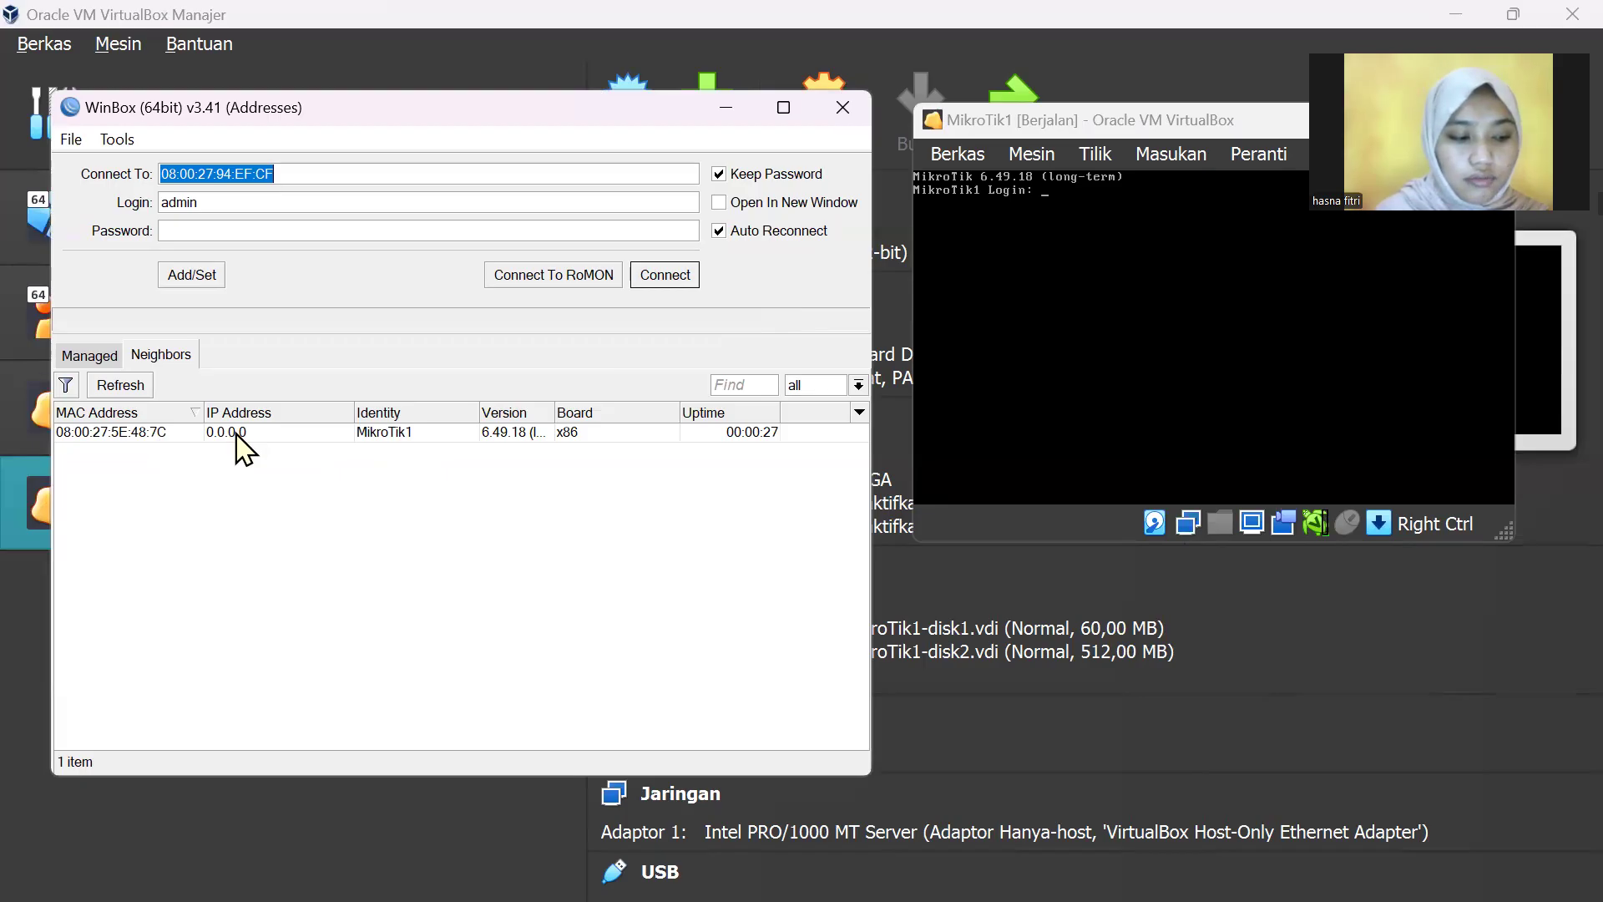
Step: Connect to MikroTik1 by its MAC address and dismiss the Change Password Now prompt
click(175, 433)
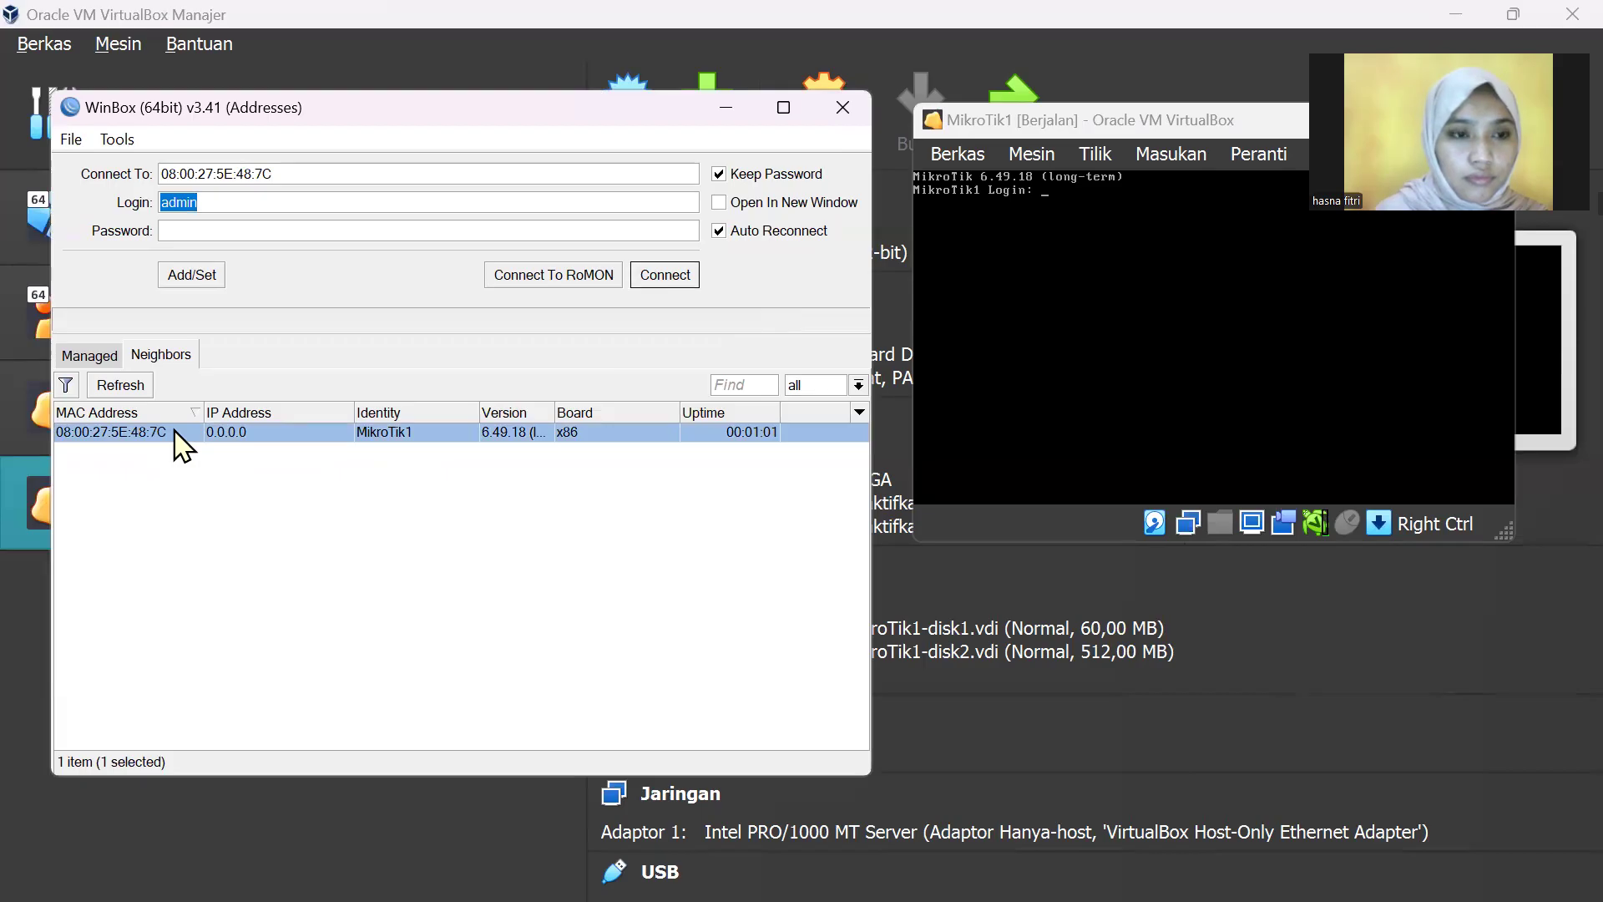
click(665, 280)
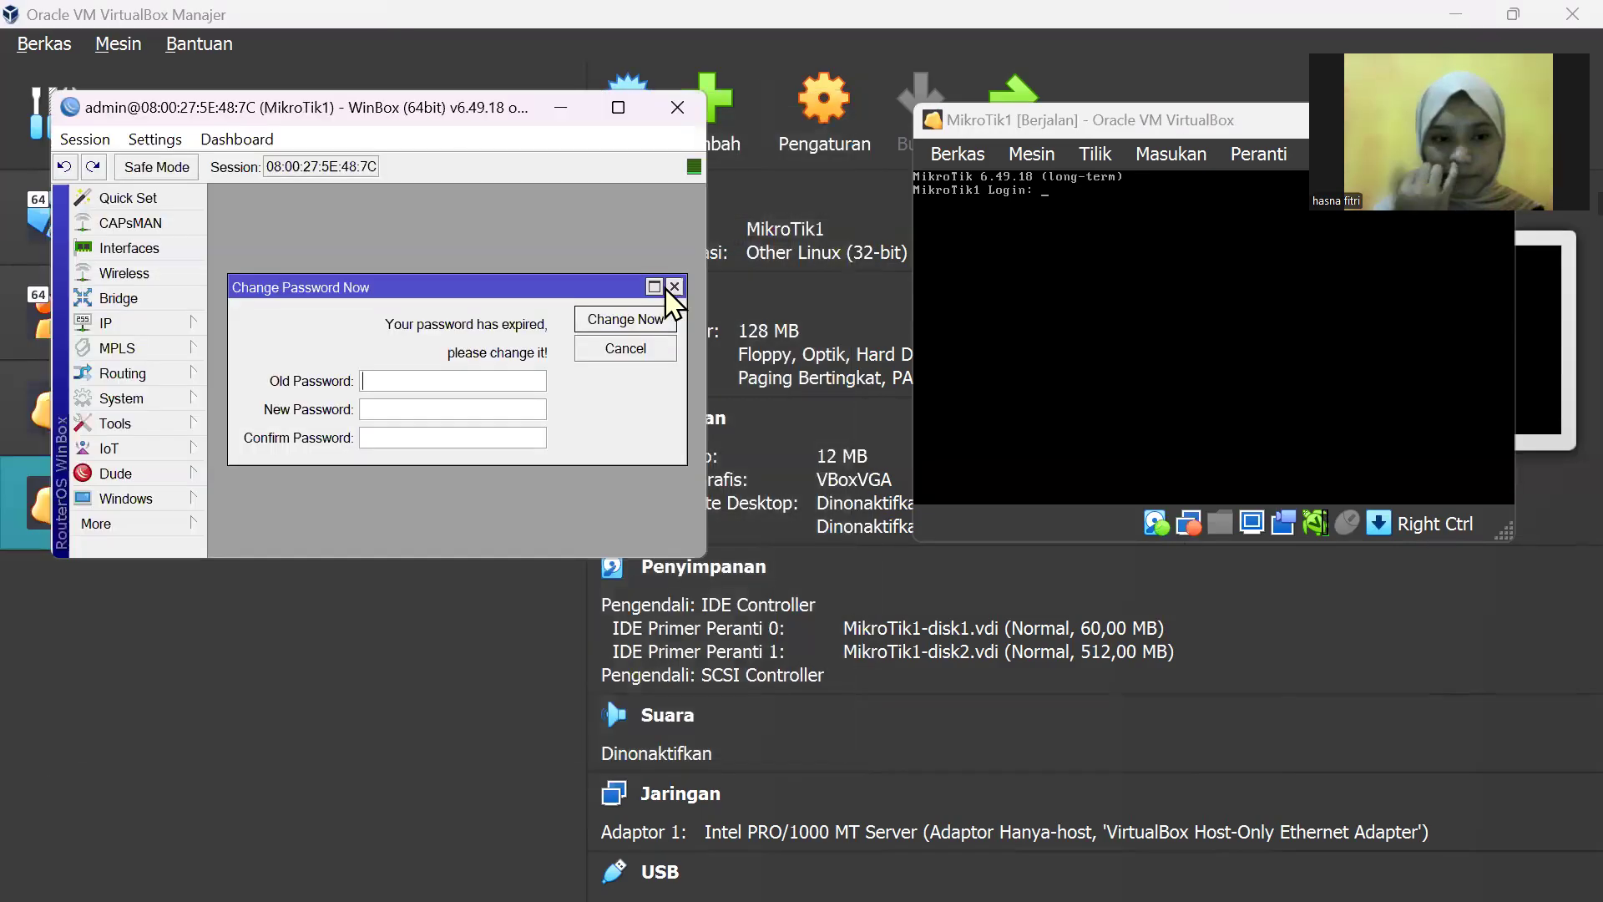
click(670, 287)
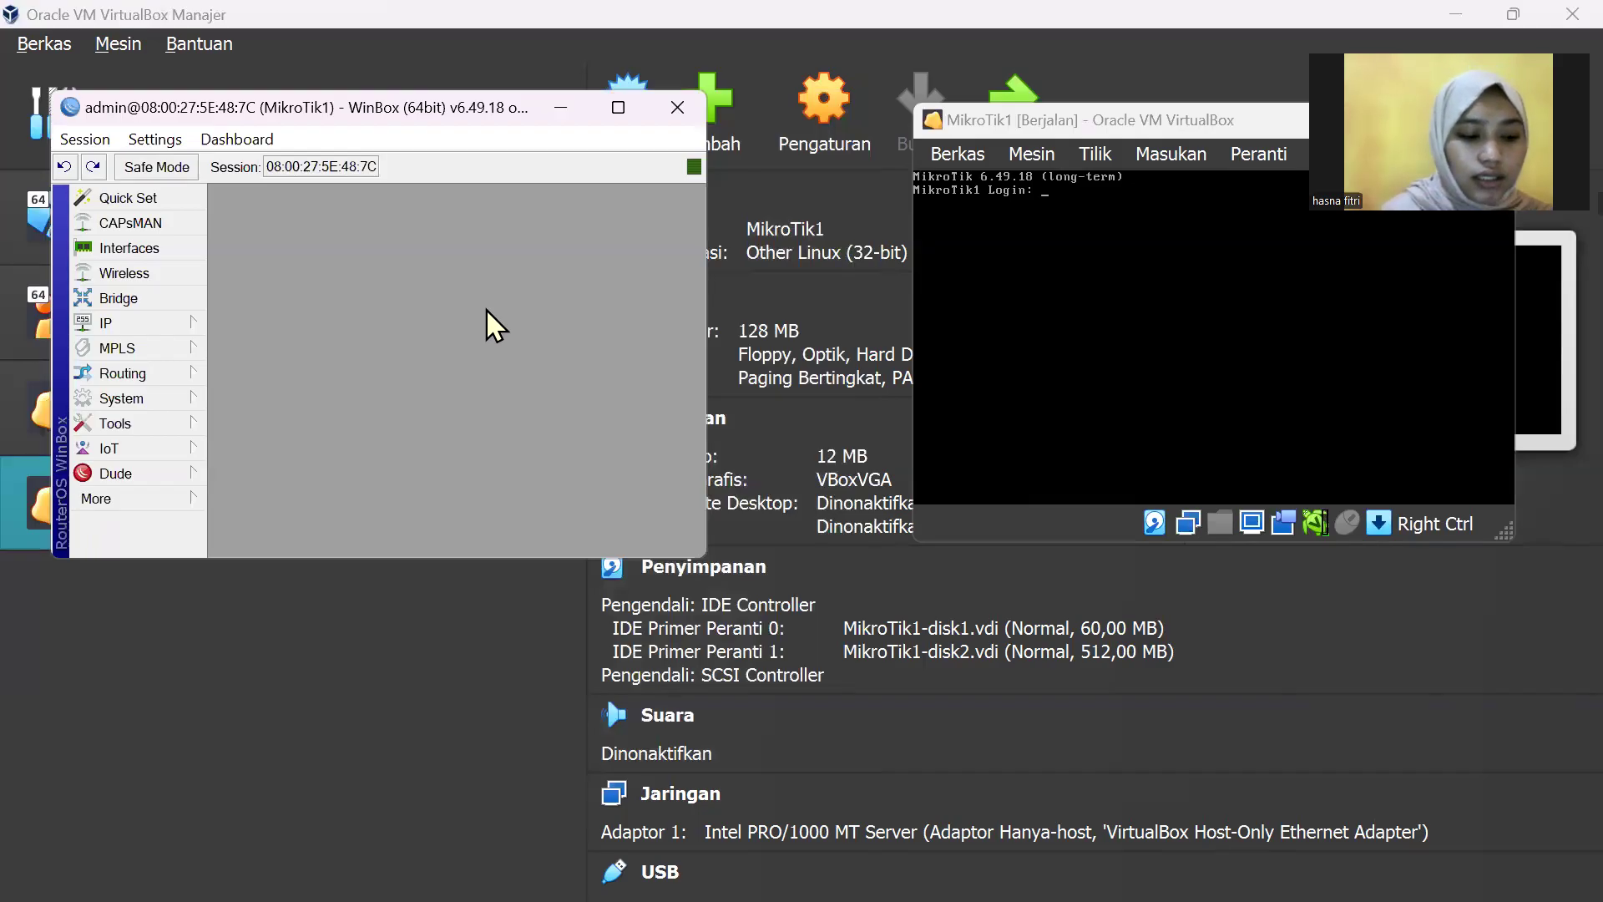
click(151, 406)
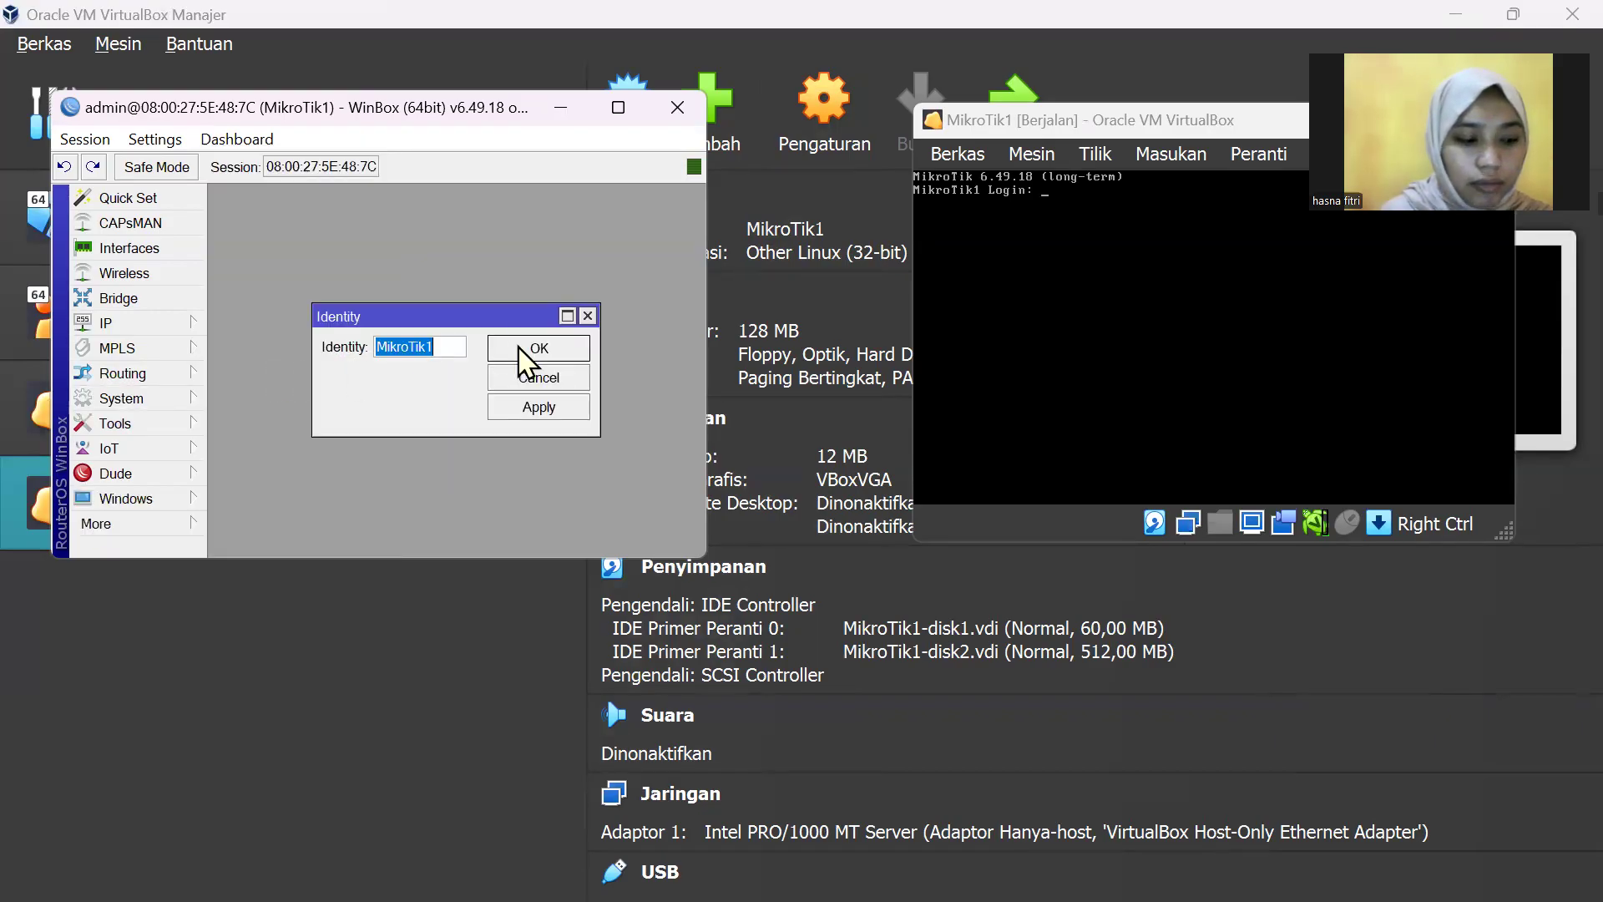
click(571, 341)
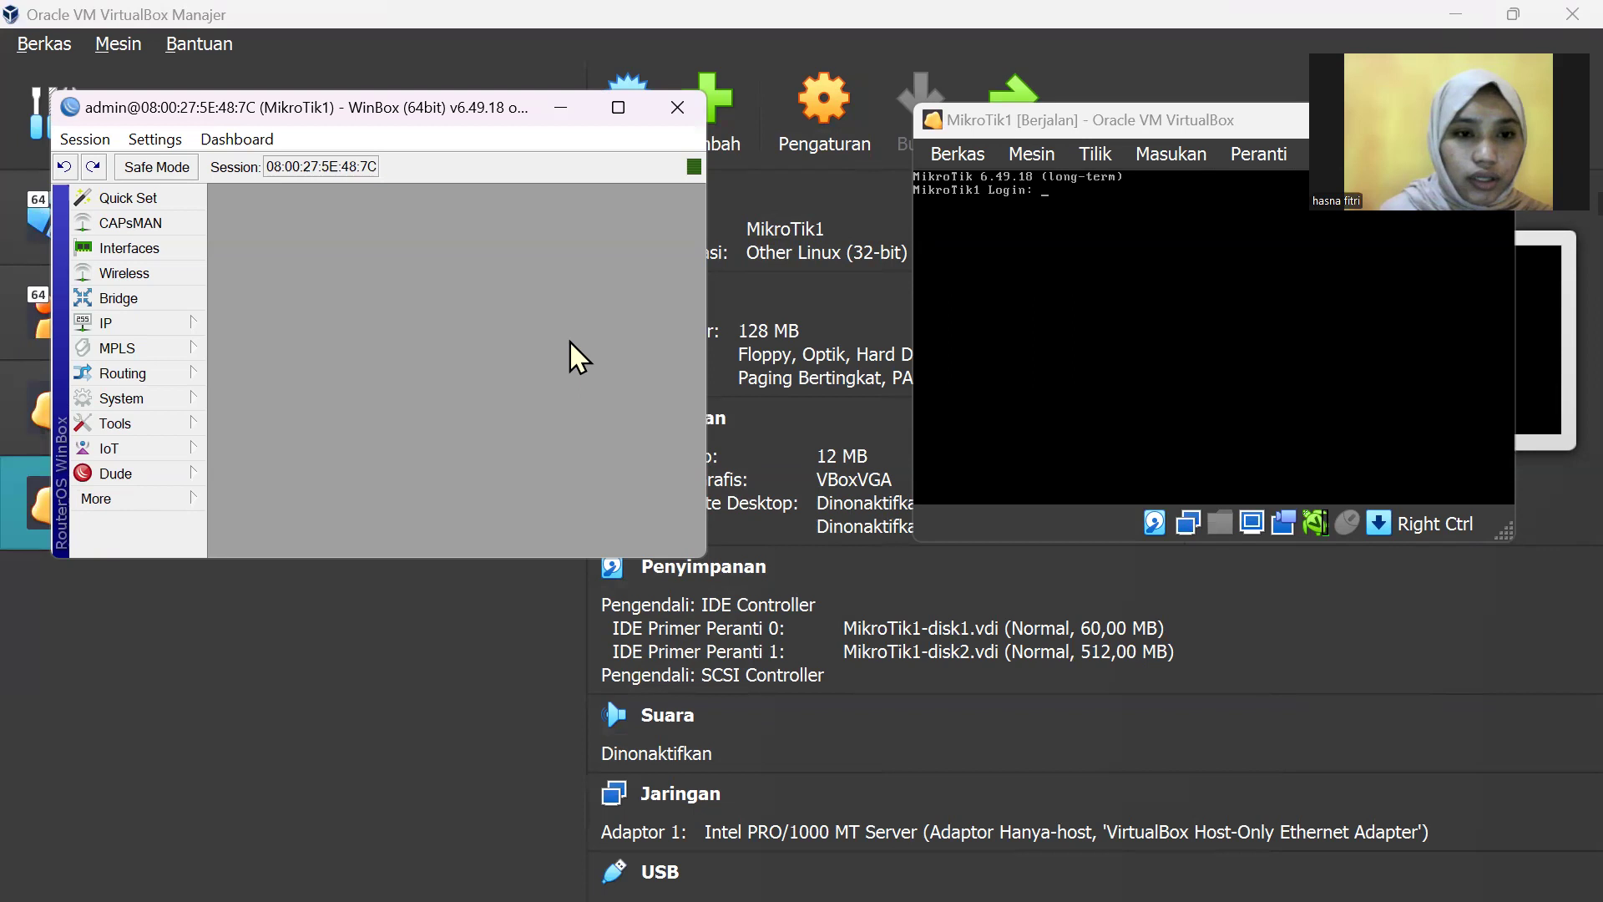
click(198, 399)
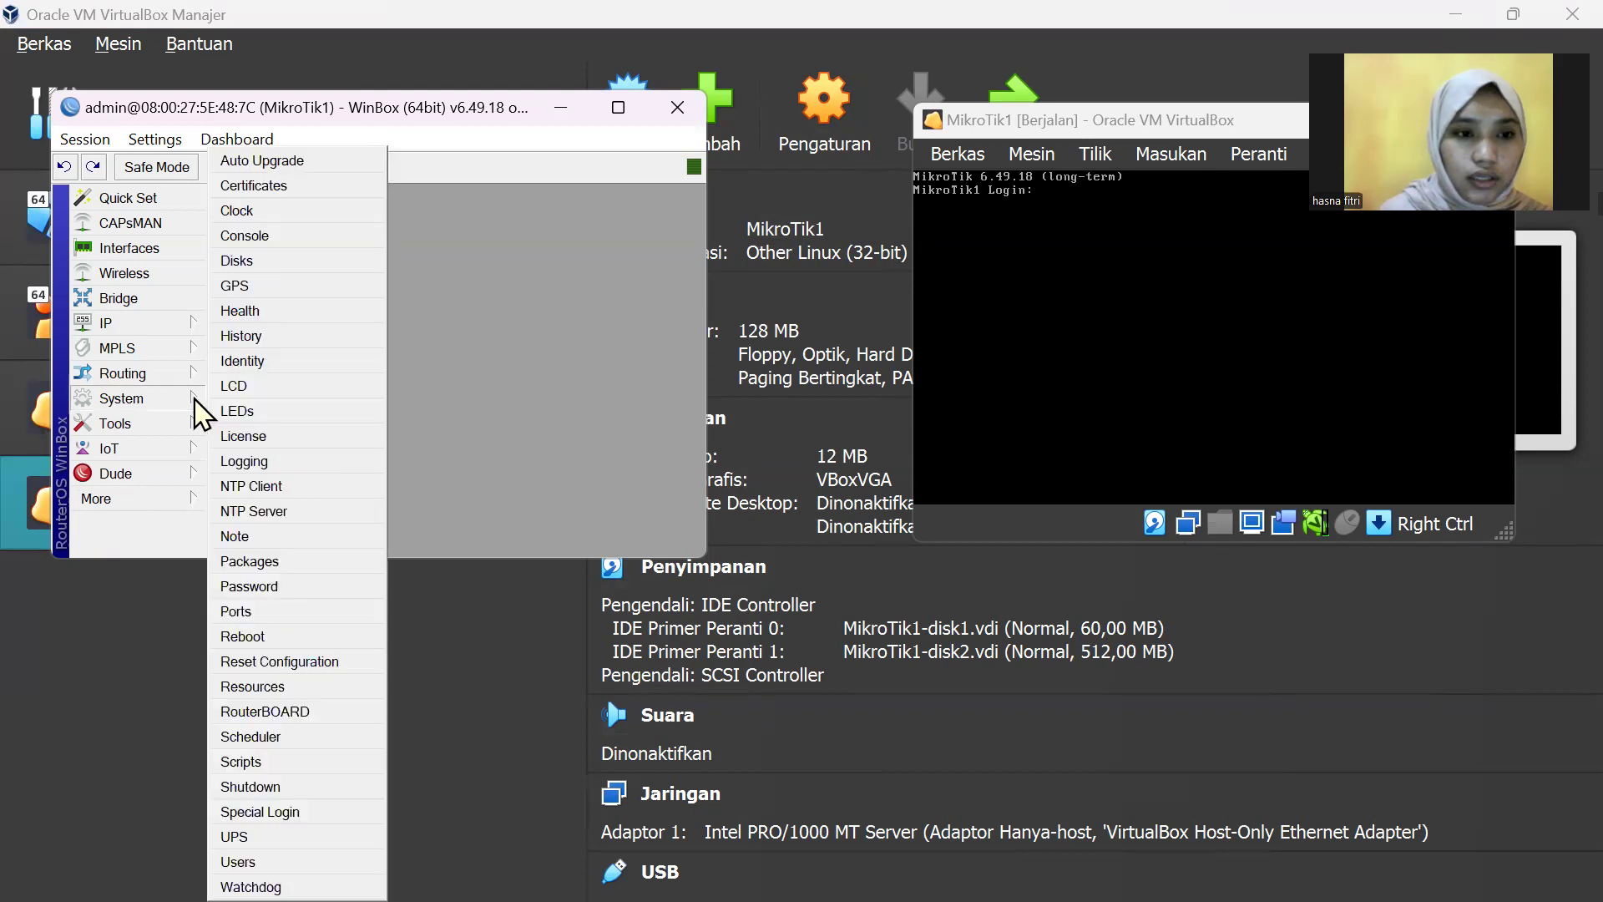
click(311, 362)
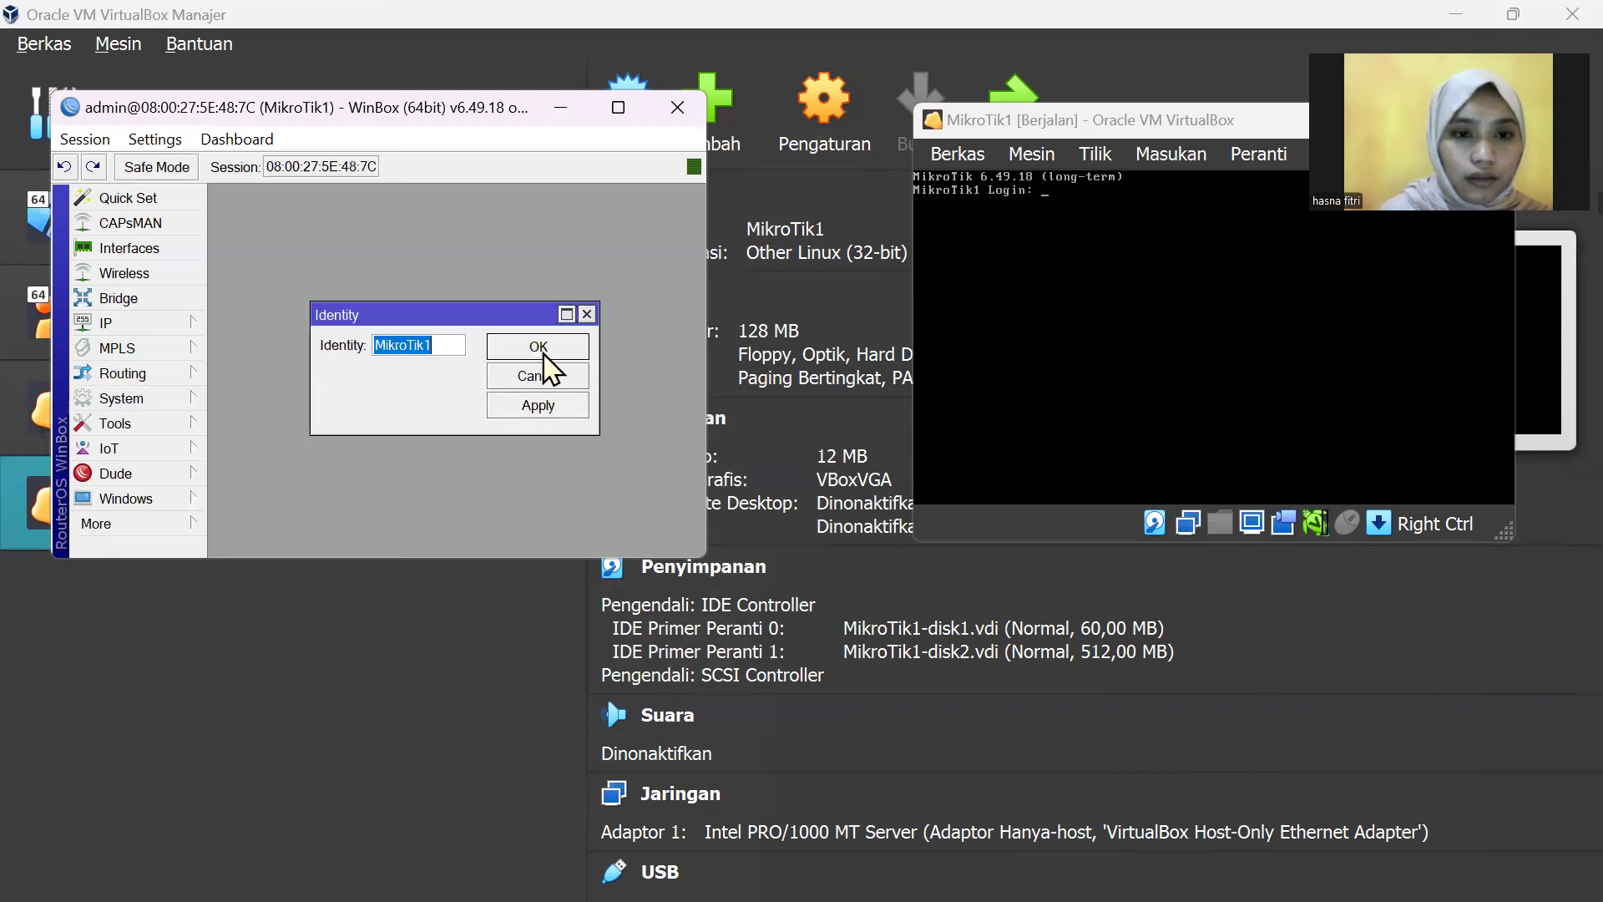
click(555, 415)
click(551, 347)
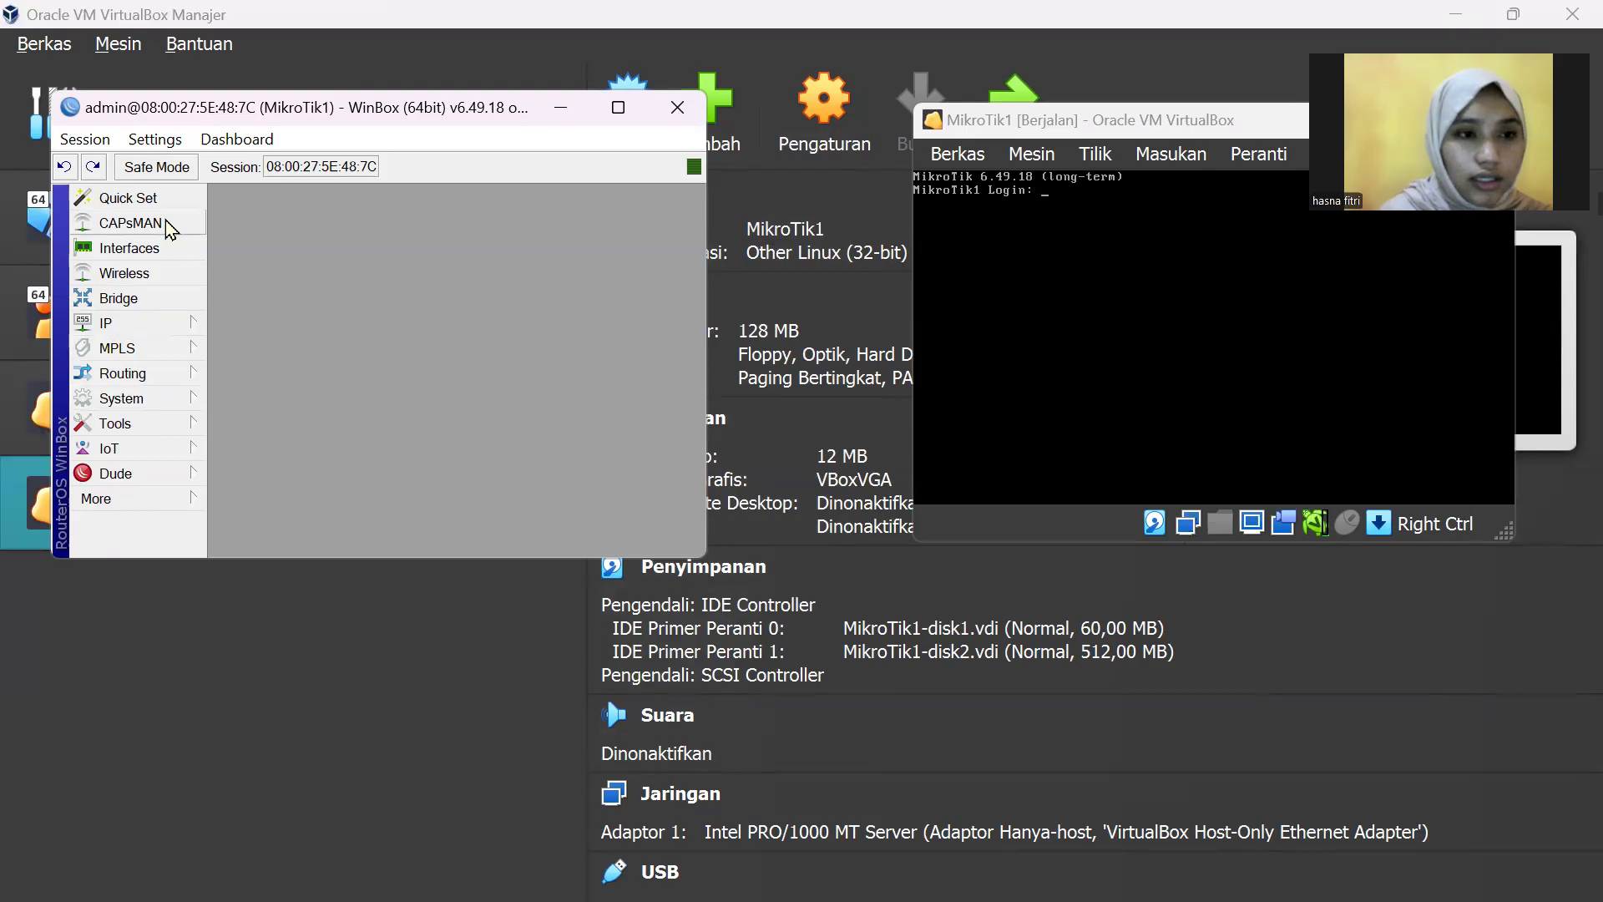
Step: Reset the MAC address of the ether1-HostOnlyAdapter interface, then open System options
click(166, 256)
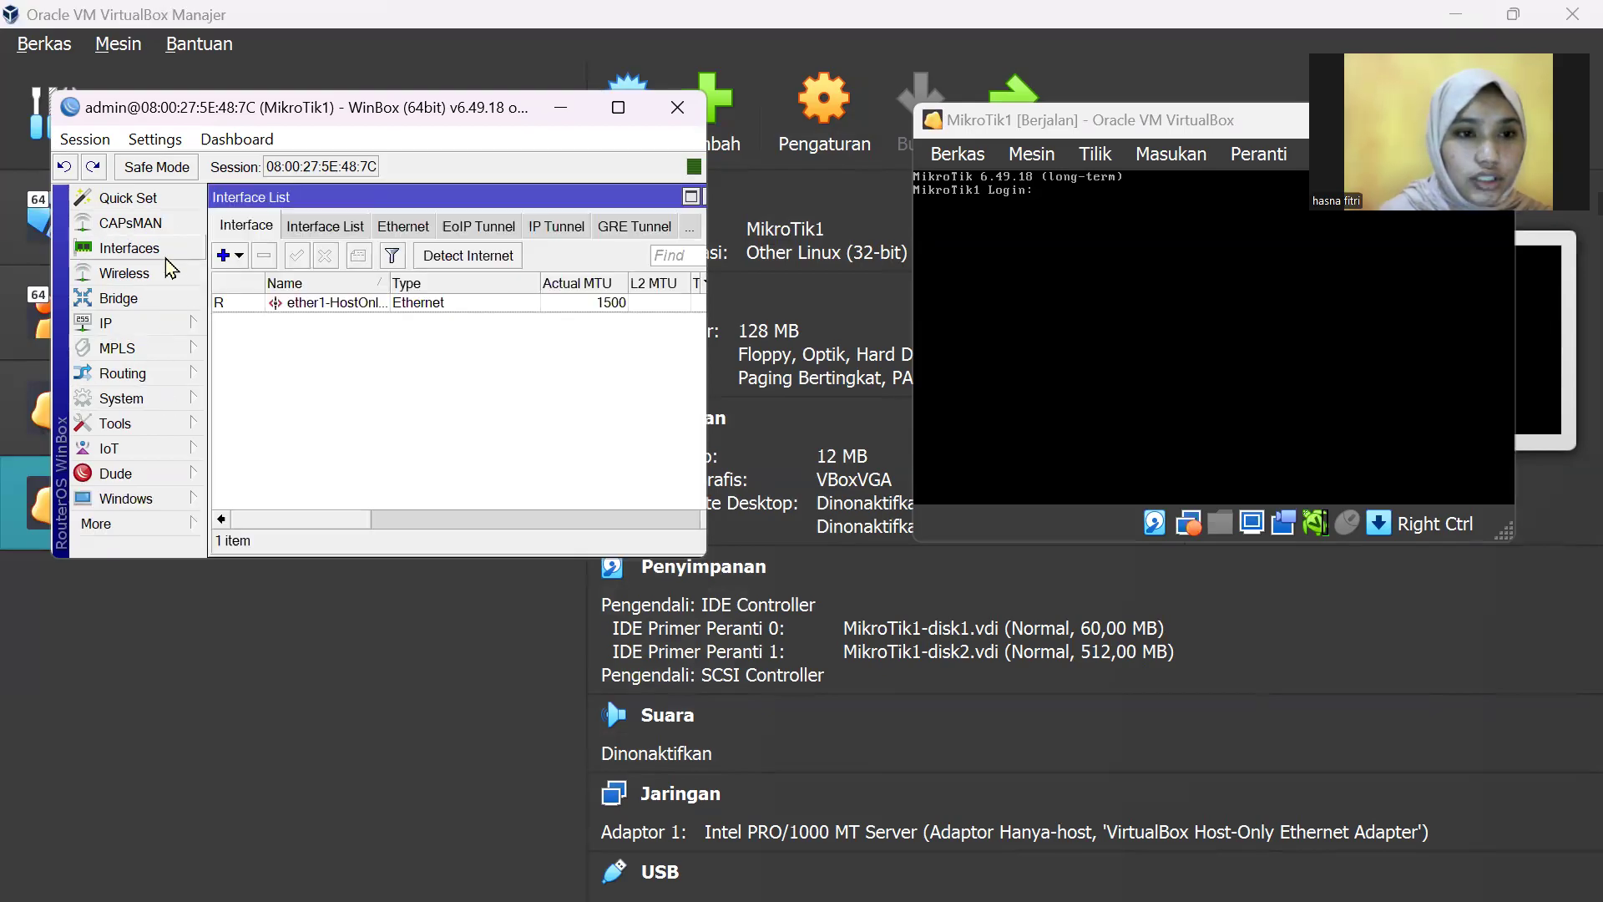
click(347, 308)
double_click(346, 307)
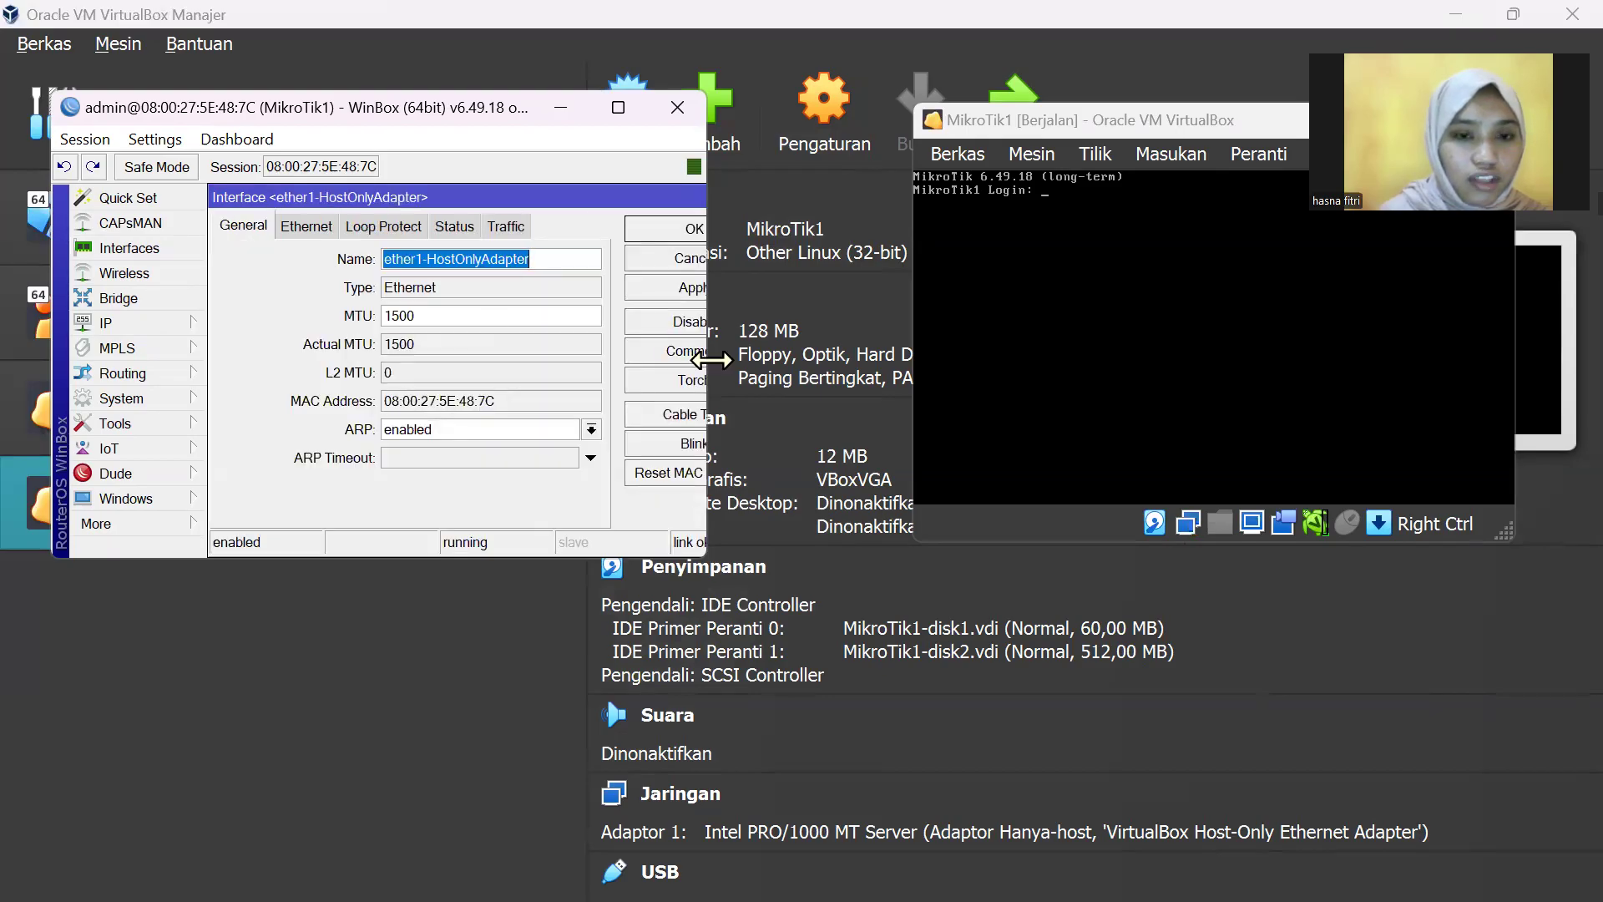
drag(710, 359, 796, 359)
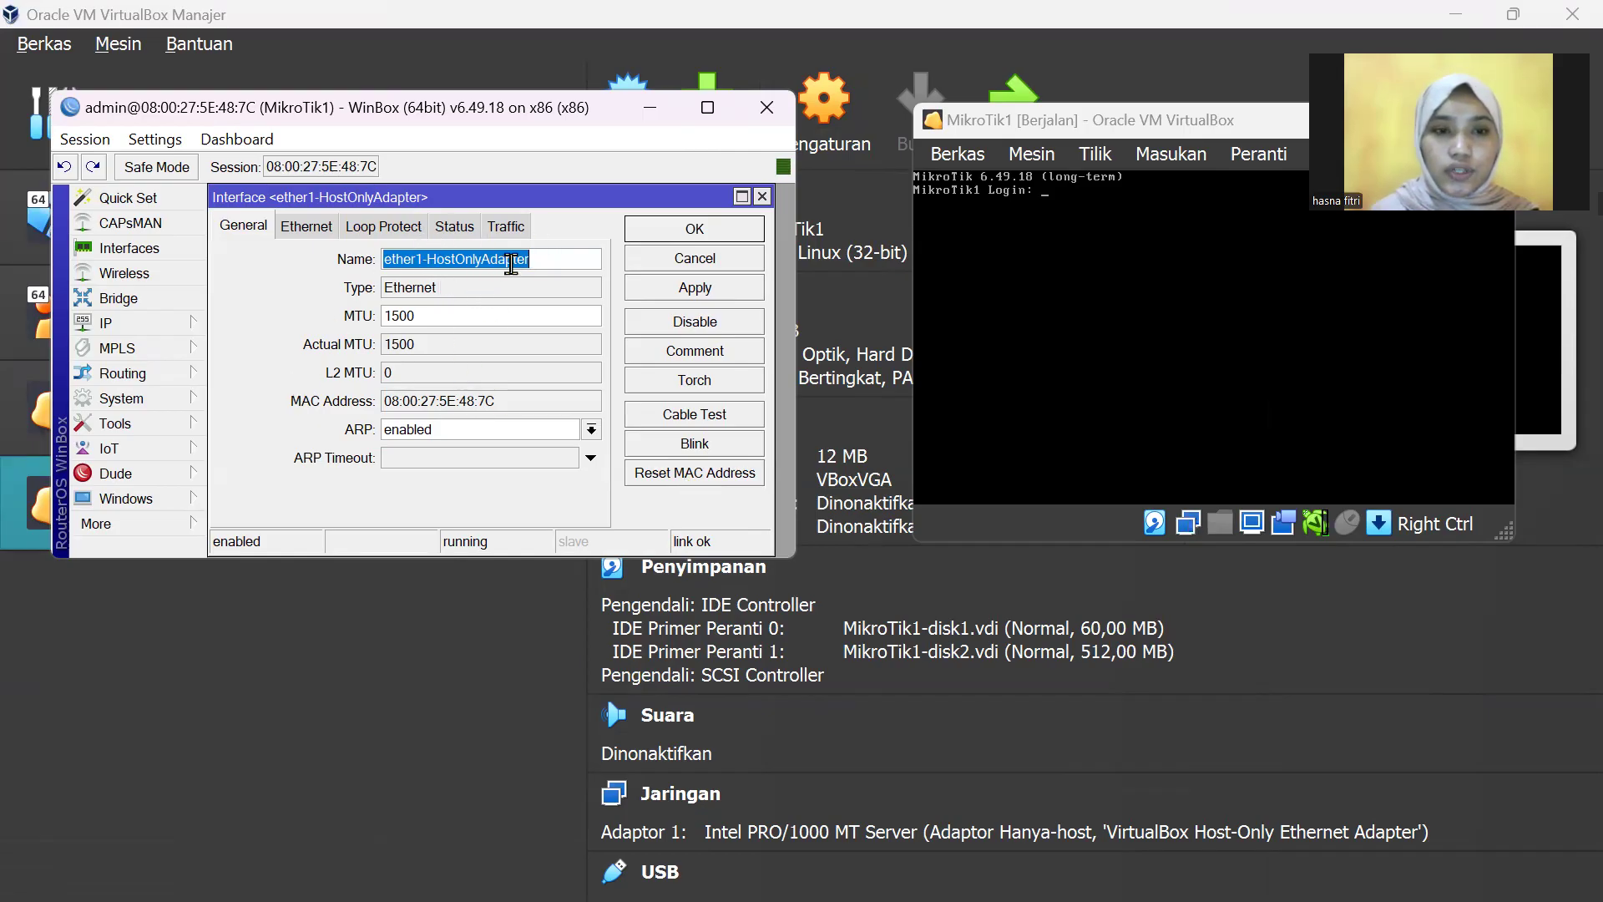
click(702, 478)
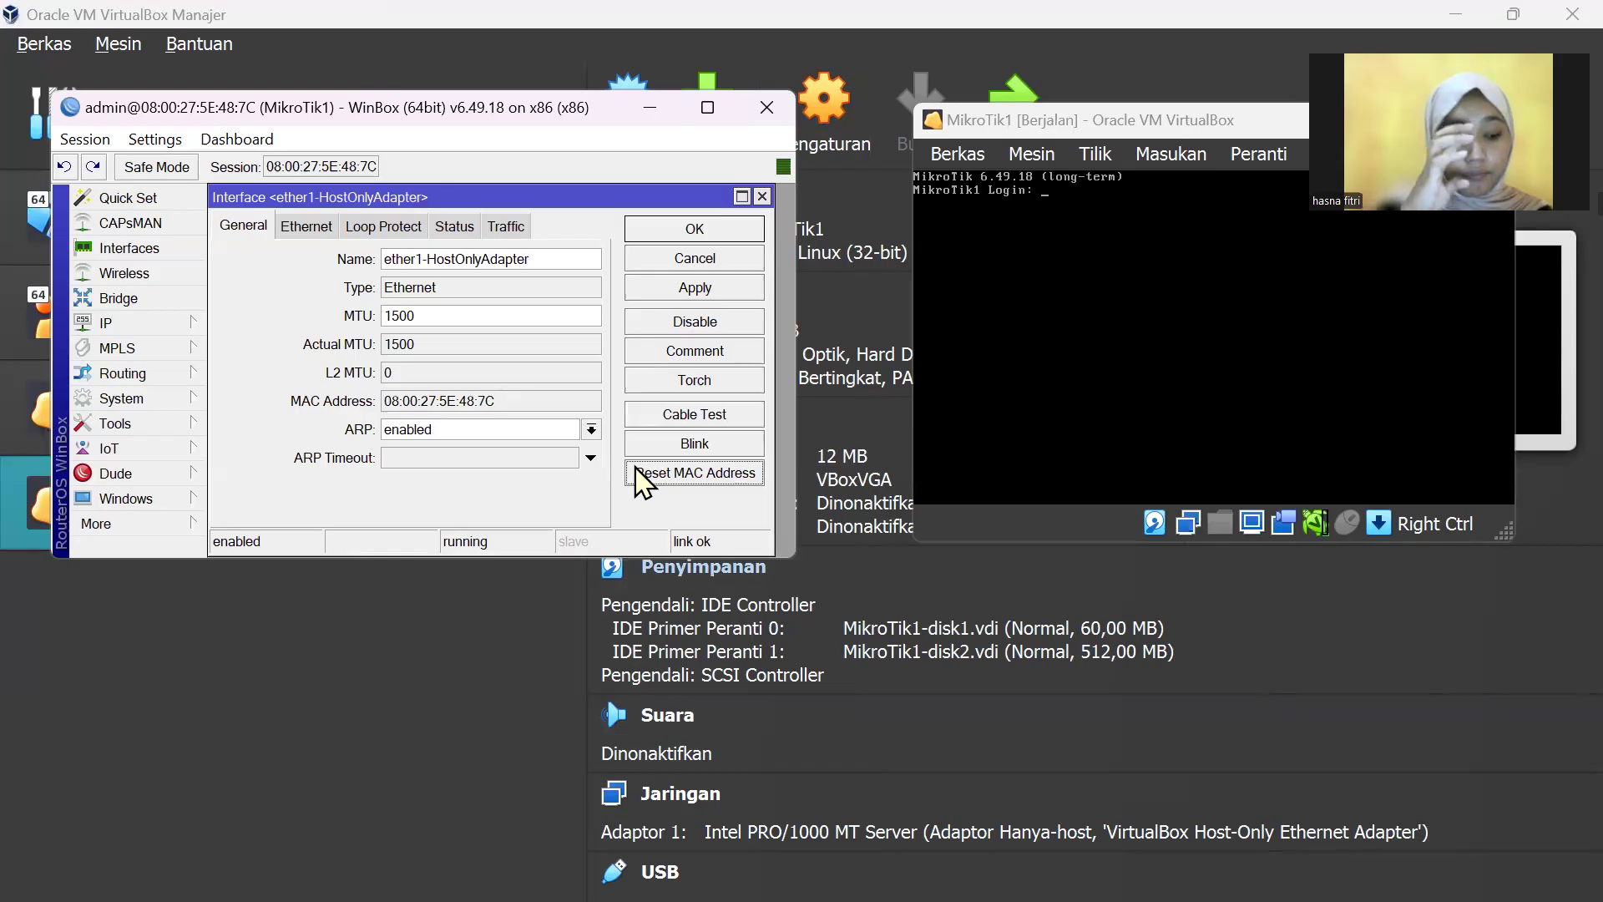
click(178, 405)
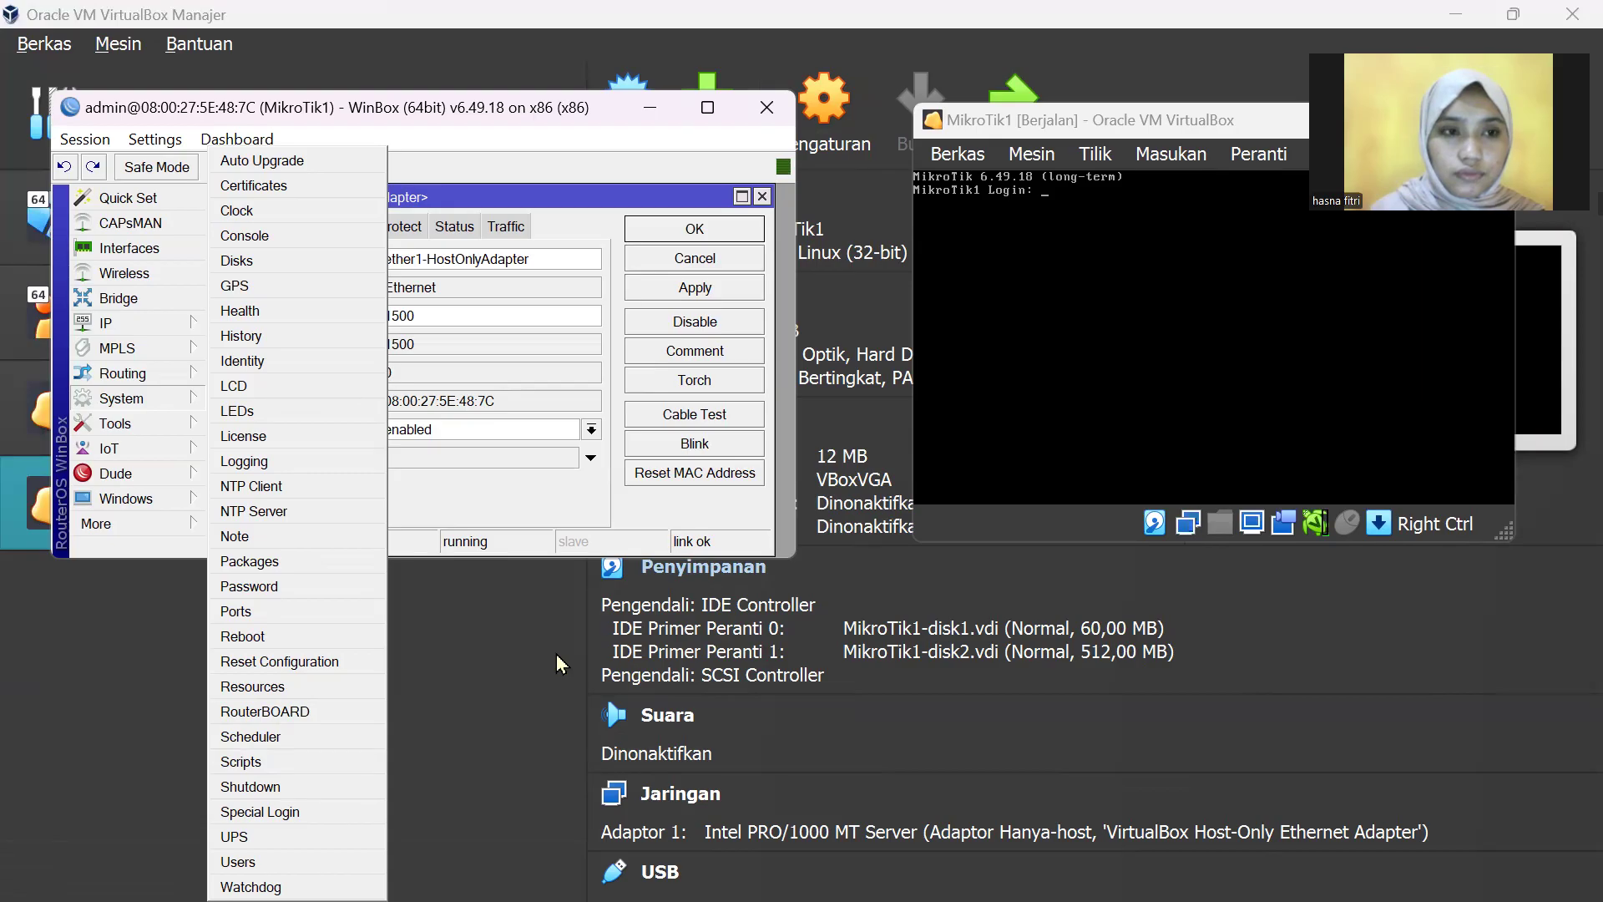
Step: Shut down MikroTik1 via System > Shutdown, cancel reconnecting, and minimize WinBox
click(321, 784)
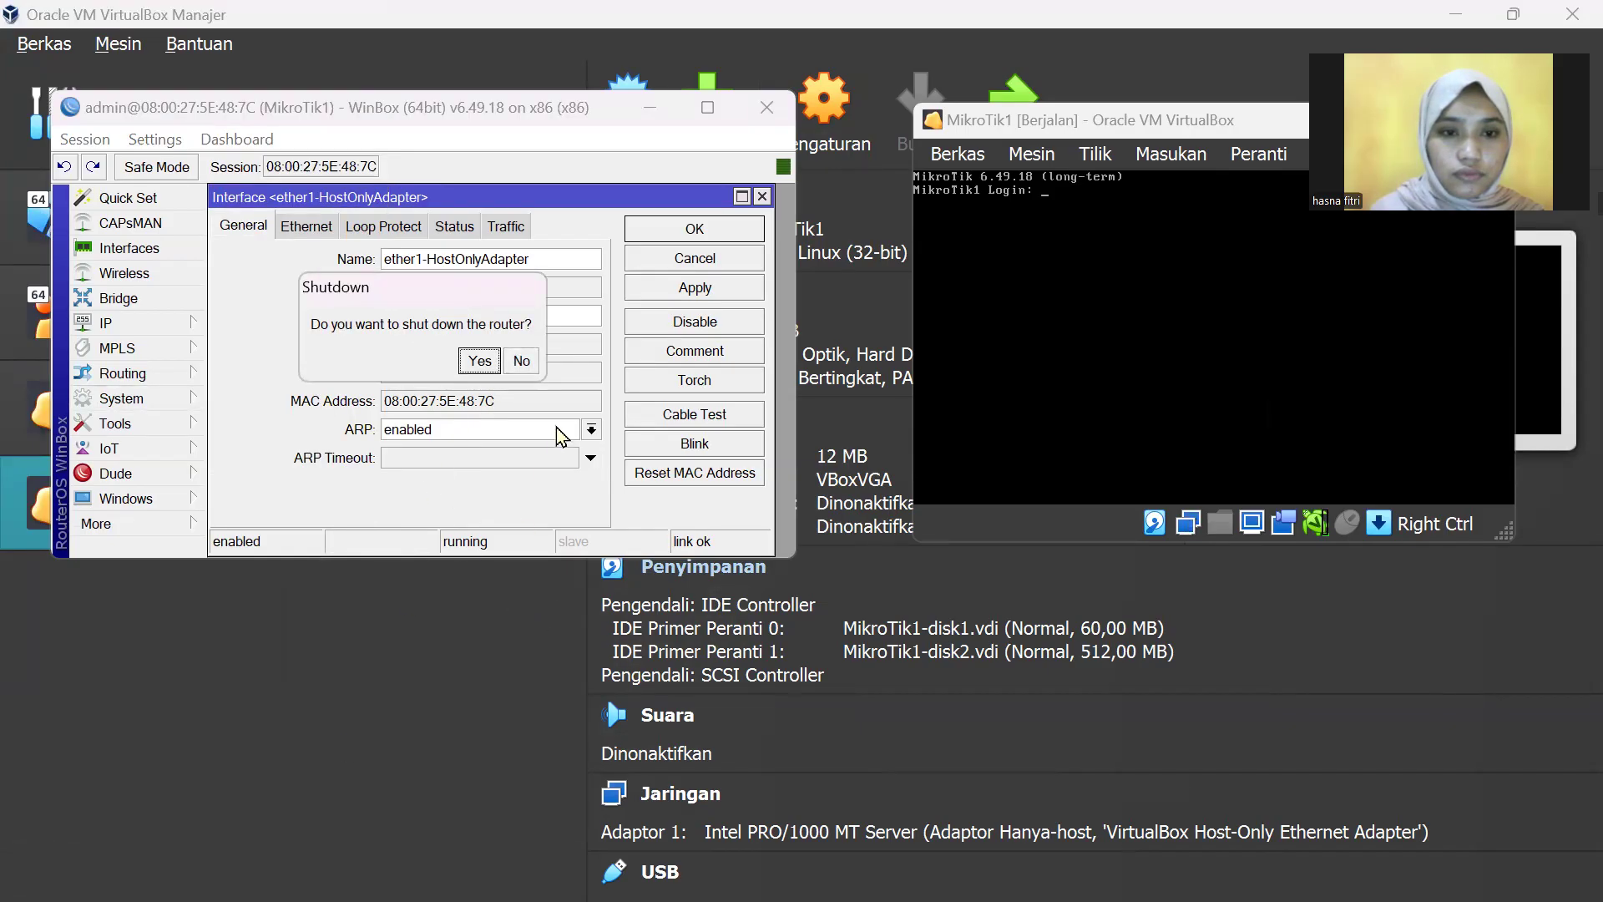
click(480, 360)
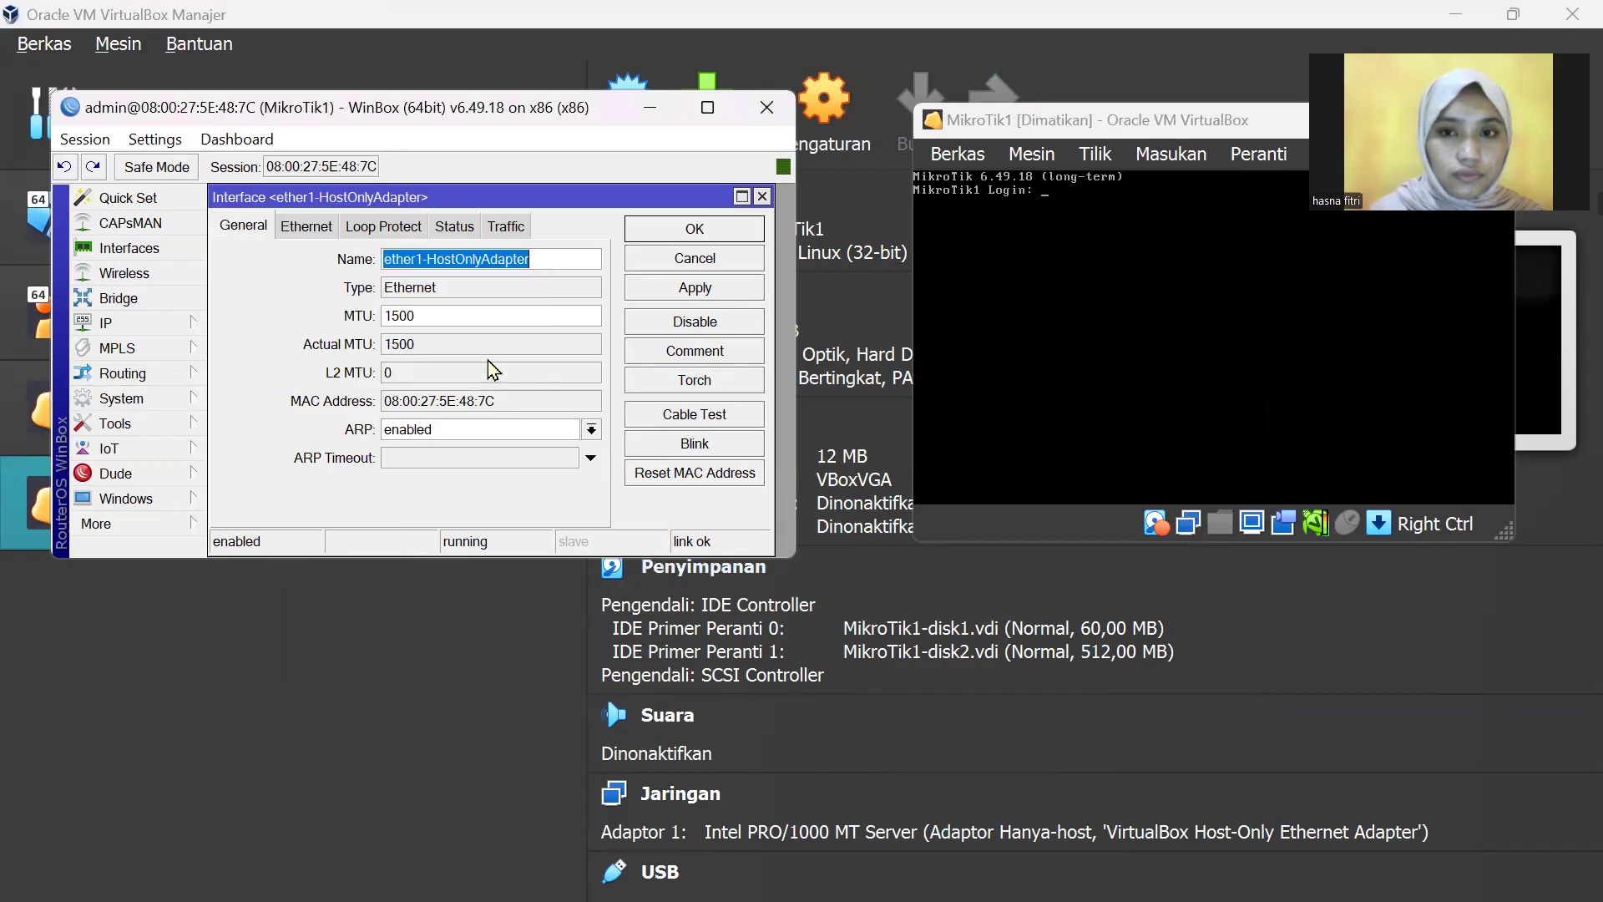
click(761, 197)
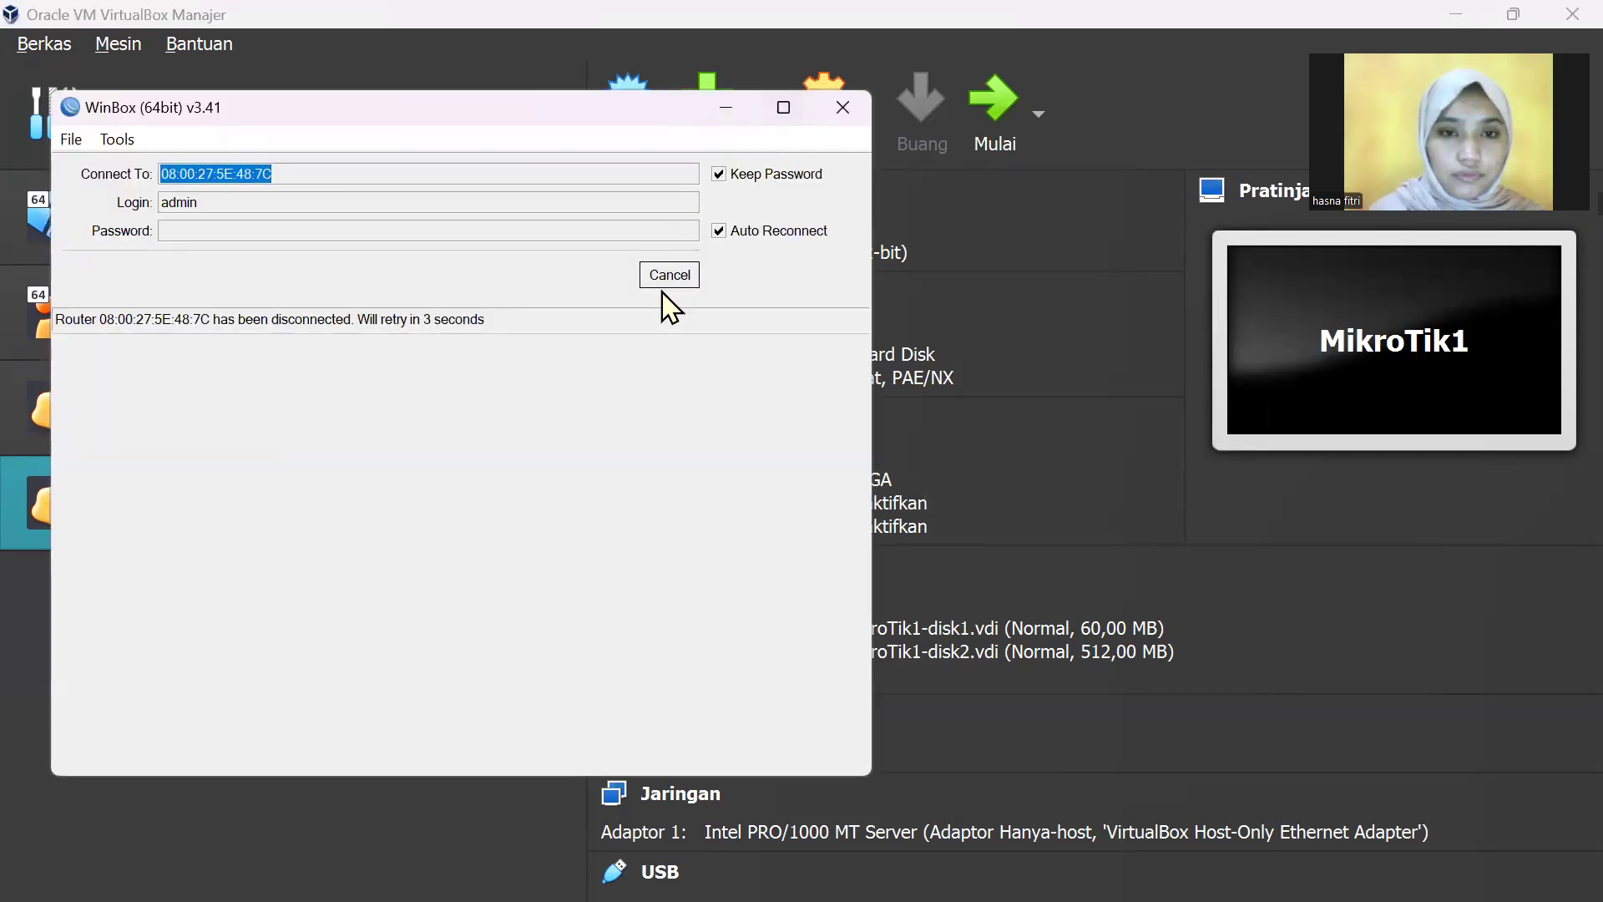
click(672, 276)
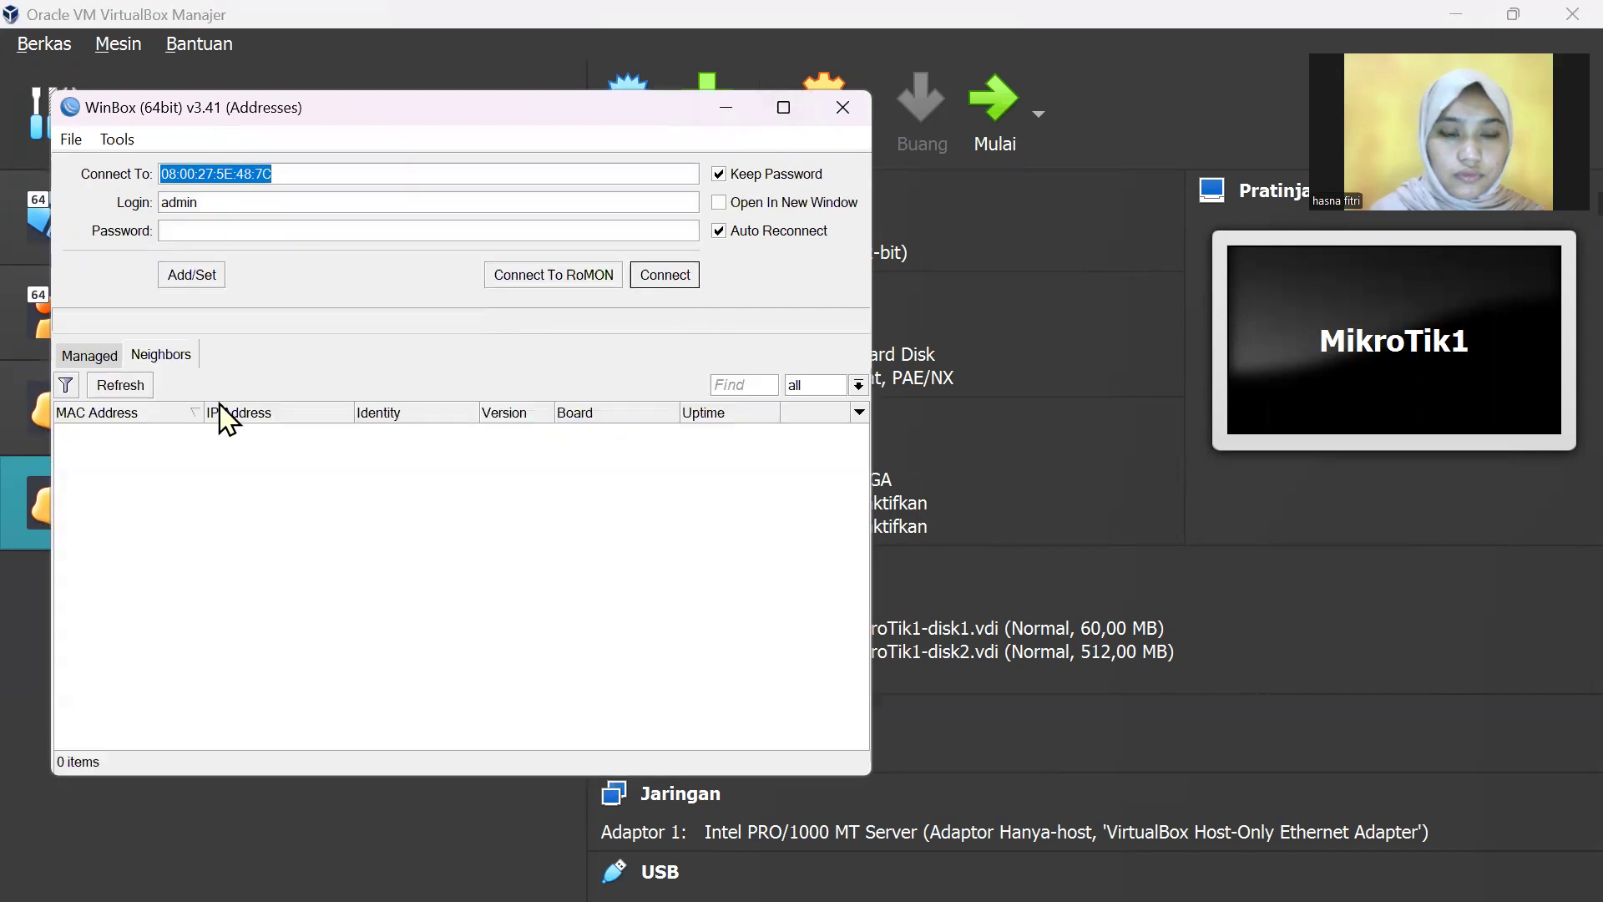
click(133, 392)
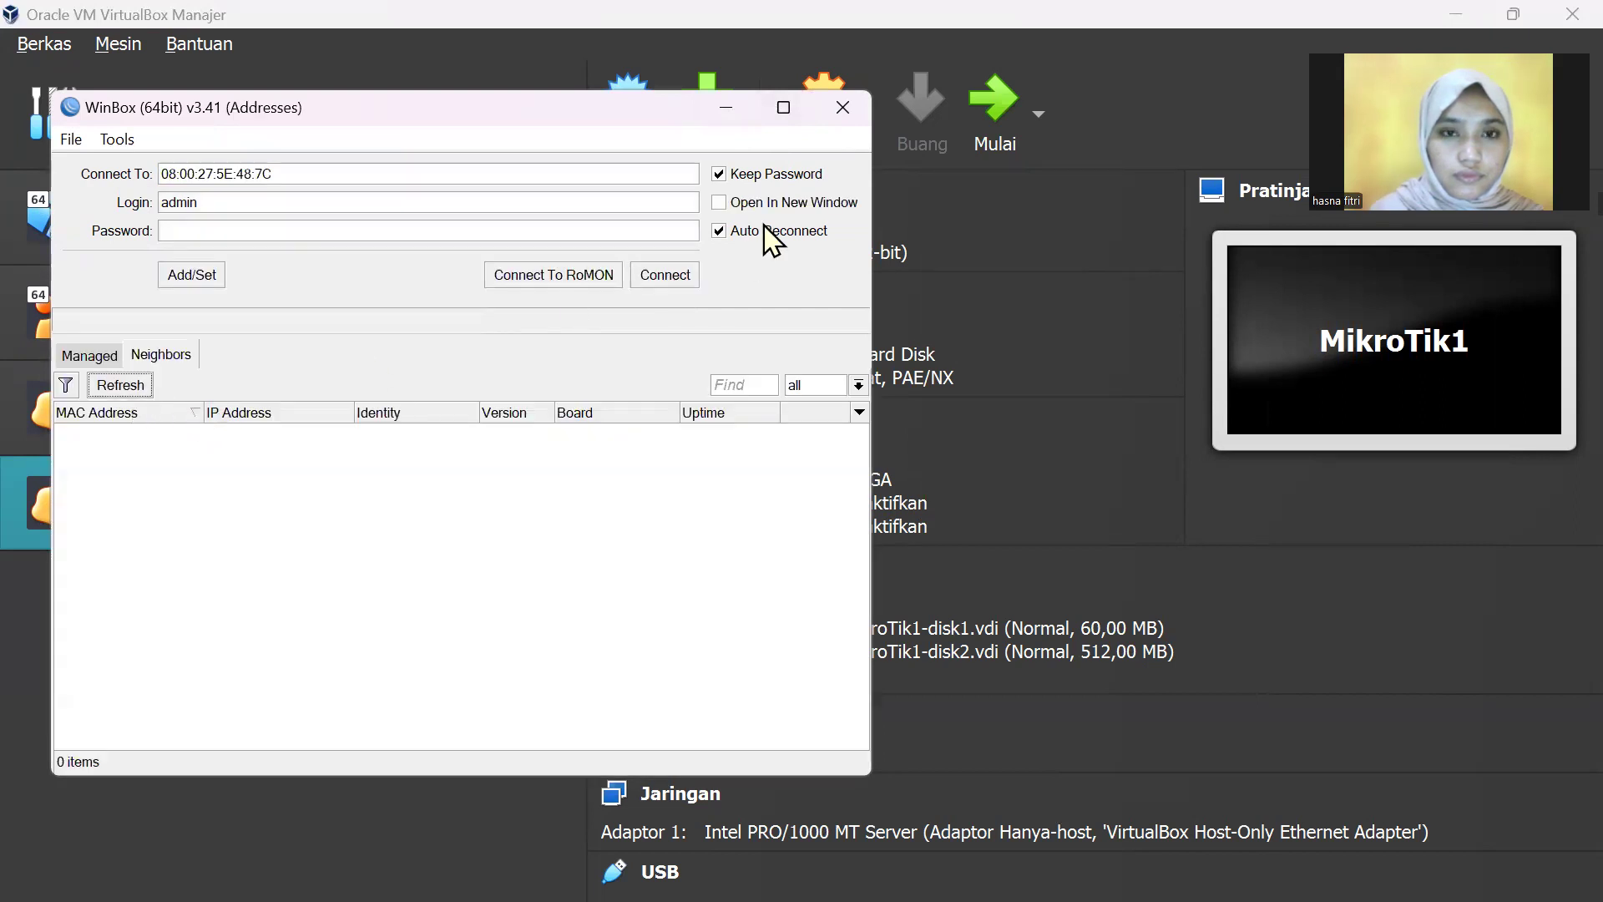
click(724, 110)
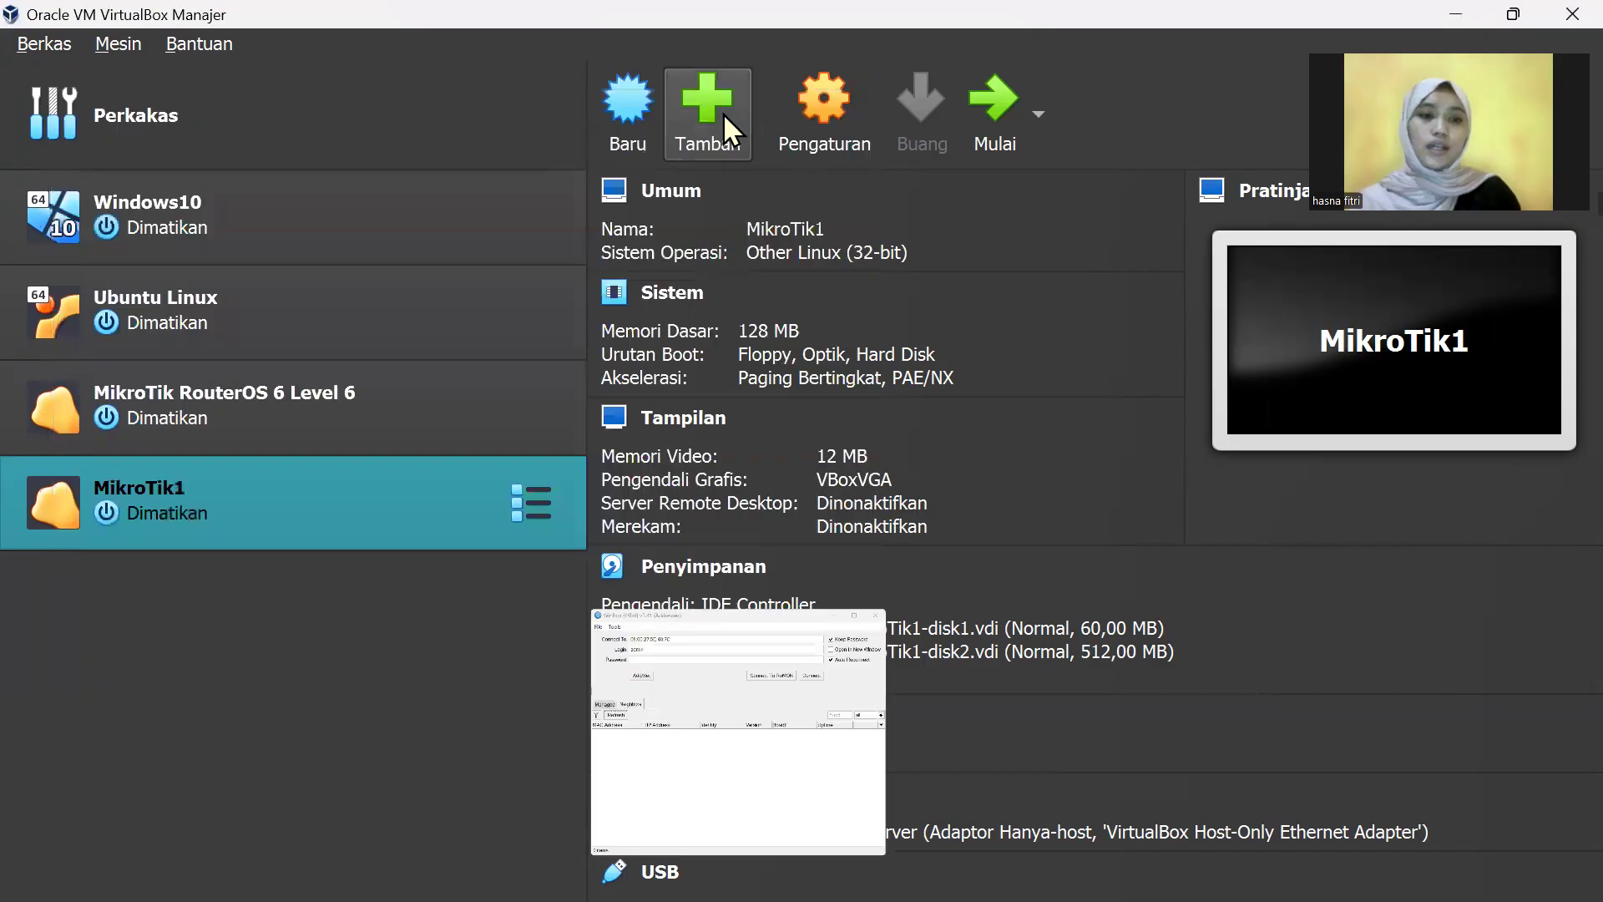
Step: Full-clone MikroTik RouterOS 6 Level 6 as a new VM named MikroTik2
right_click(192, 408)
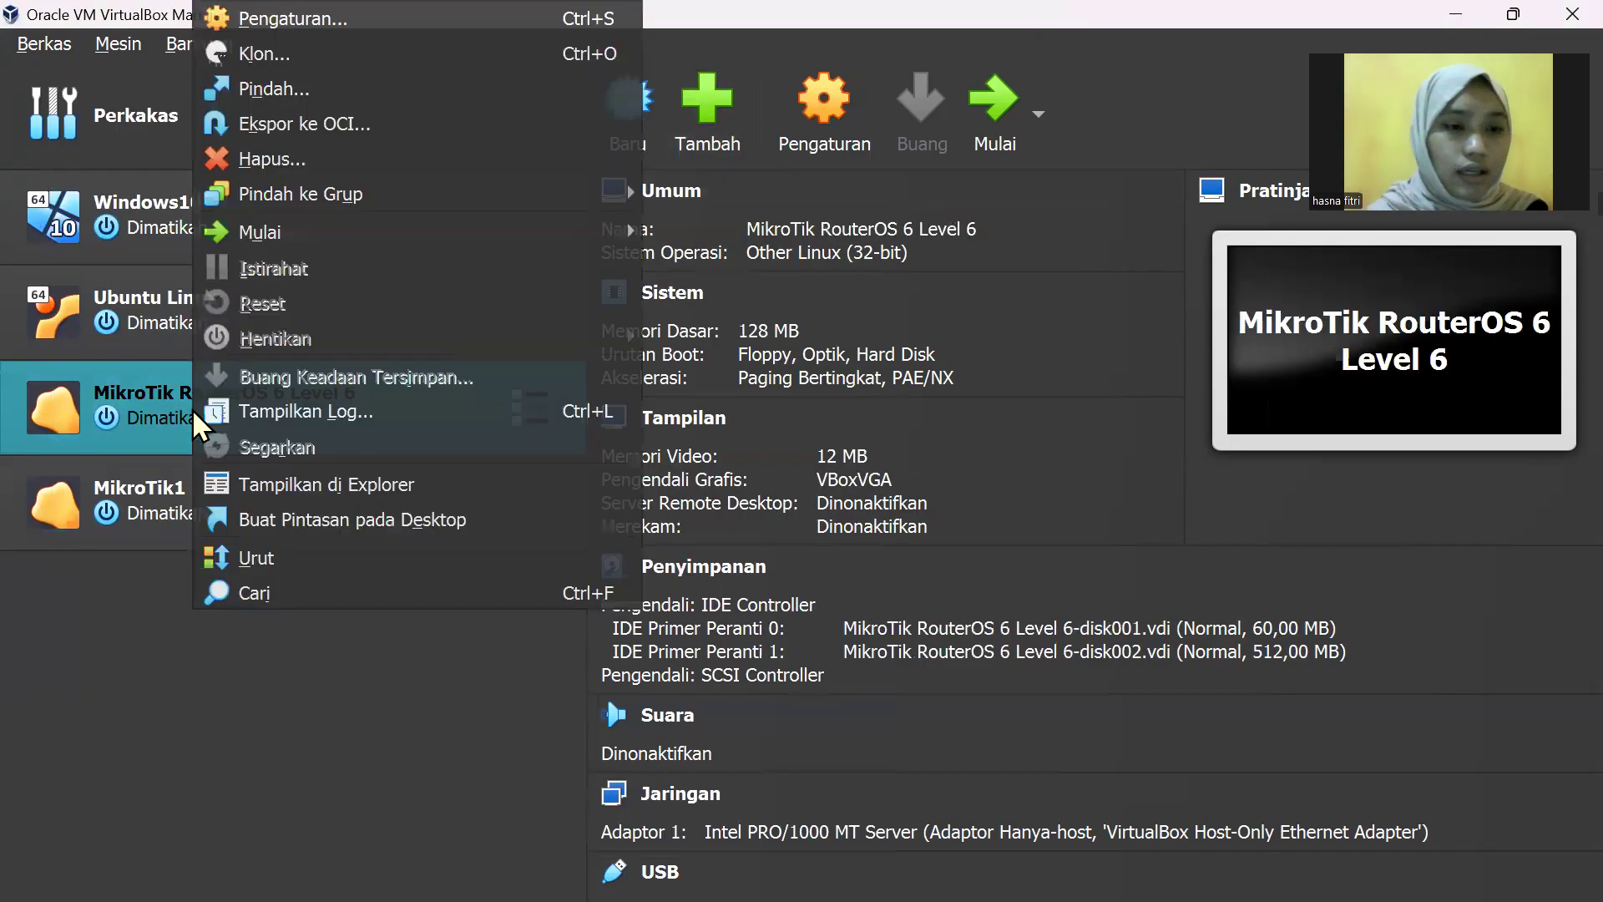
click(272, 60)
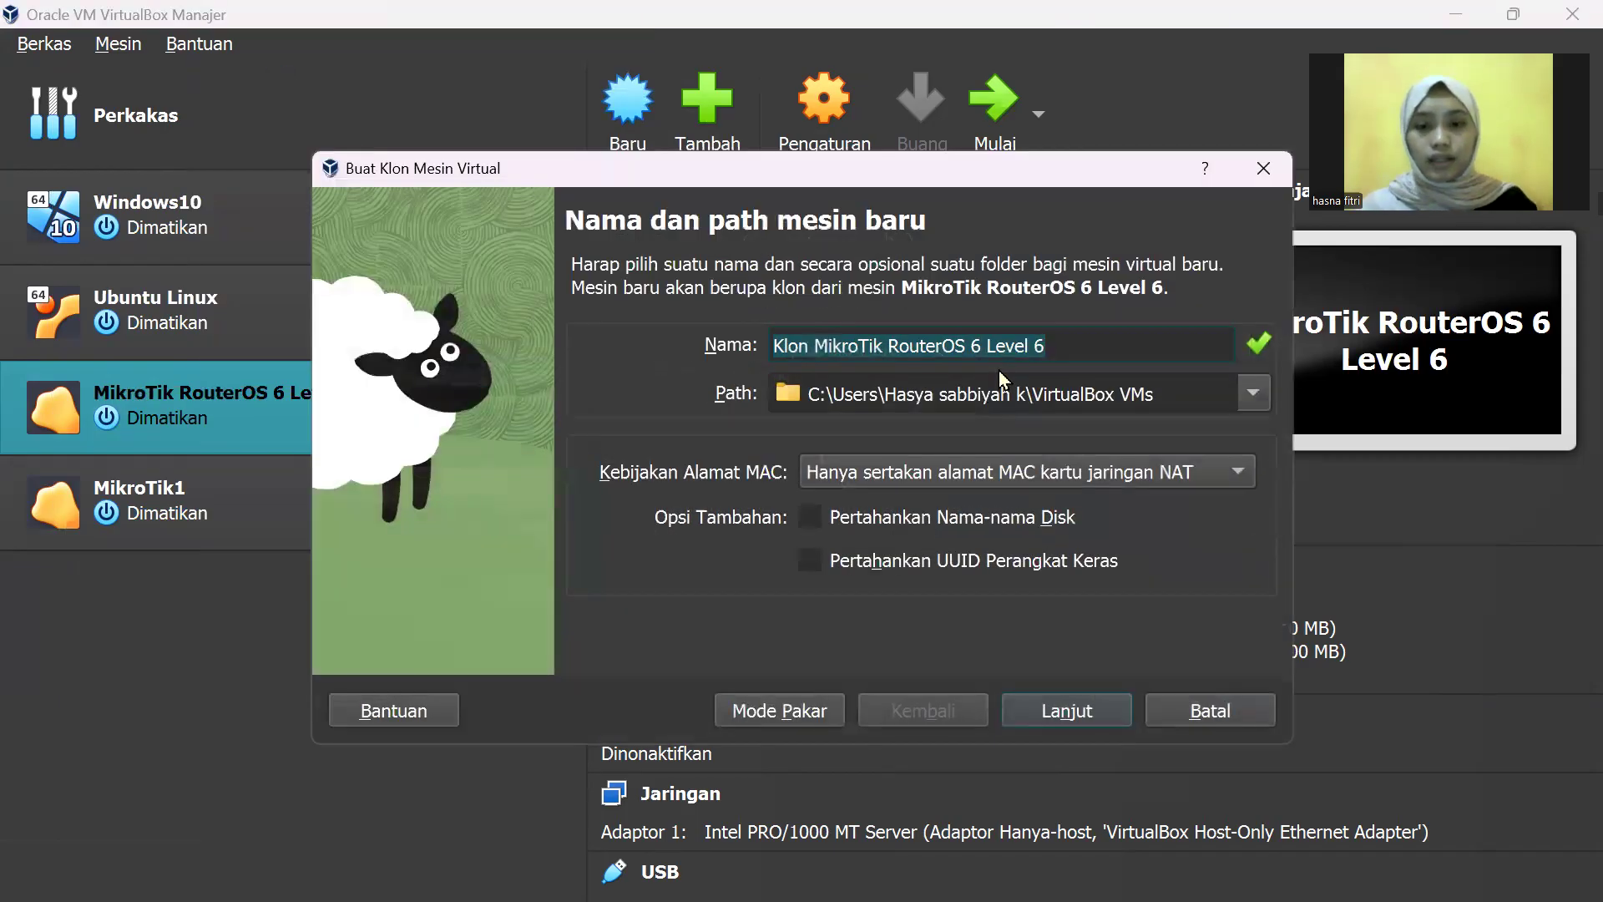
key(End)
key(BackSpace)
key(BackSpace)
key(BackSpace)
key(BackSpace)
key(BackSpace)
key(BackSpace)
key(BackSpace)
key(BackSpace)
key(BackSpace)
key(BackSpace)
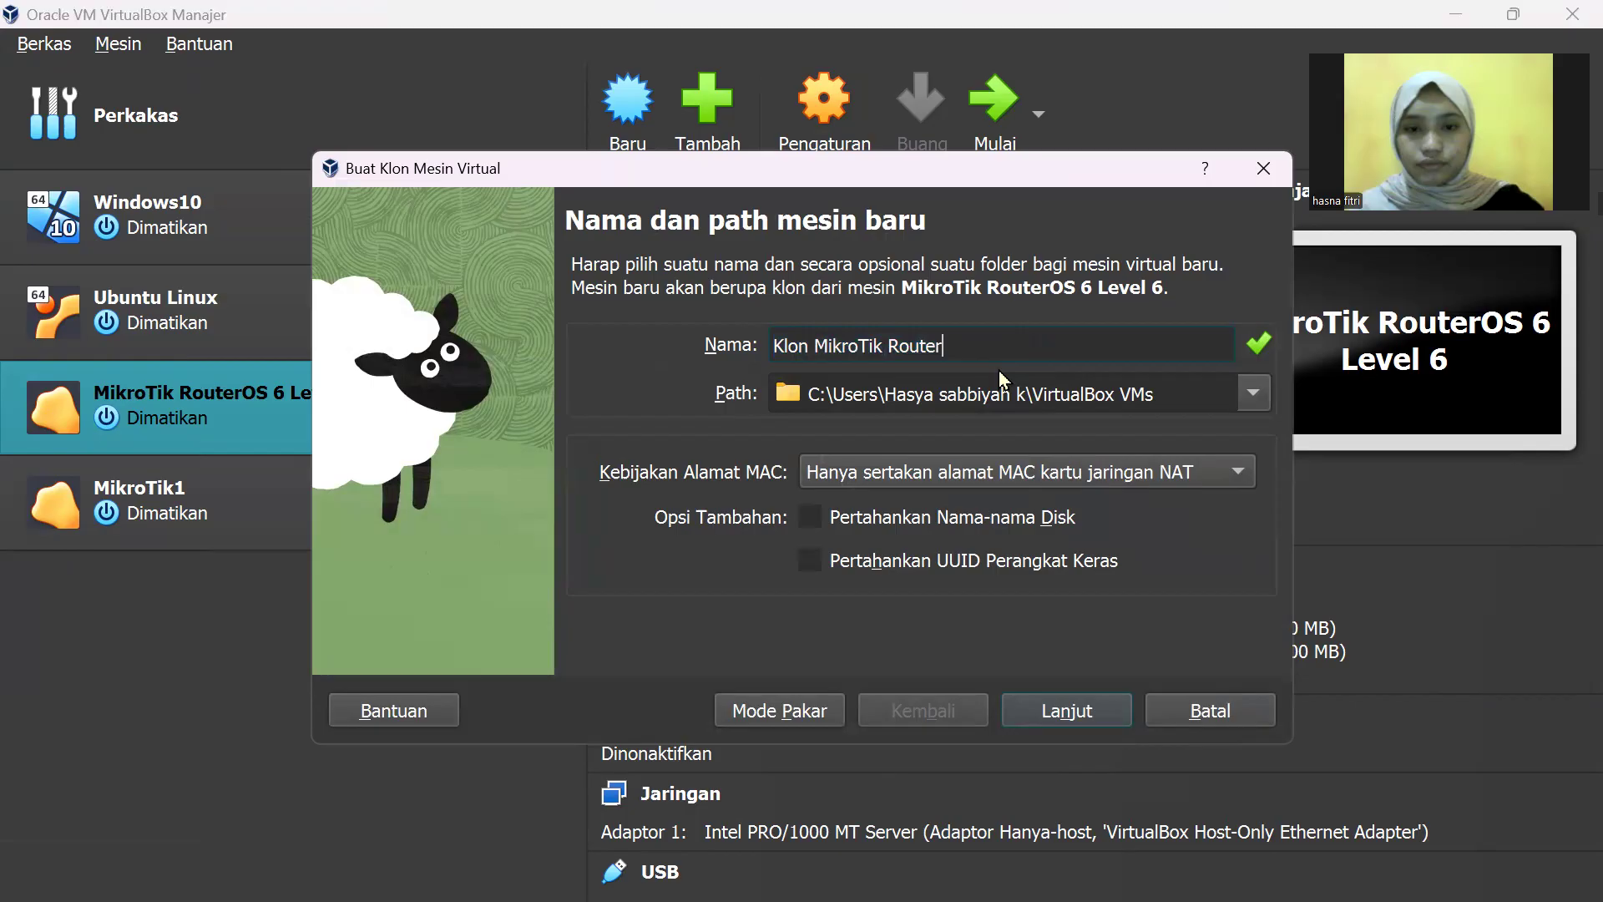
text(2)
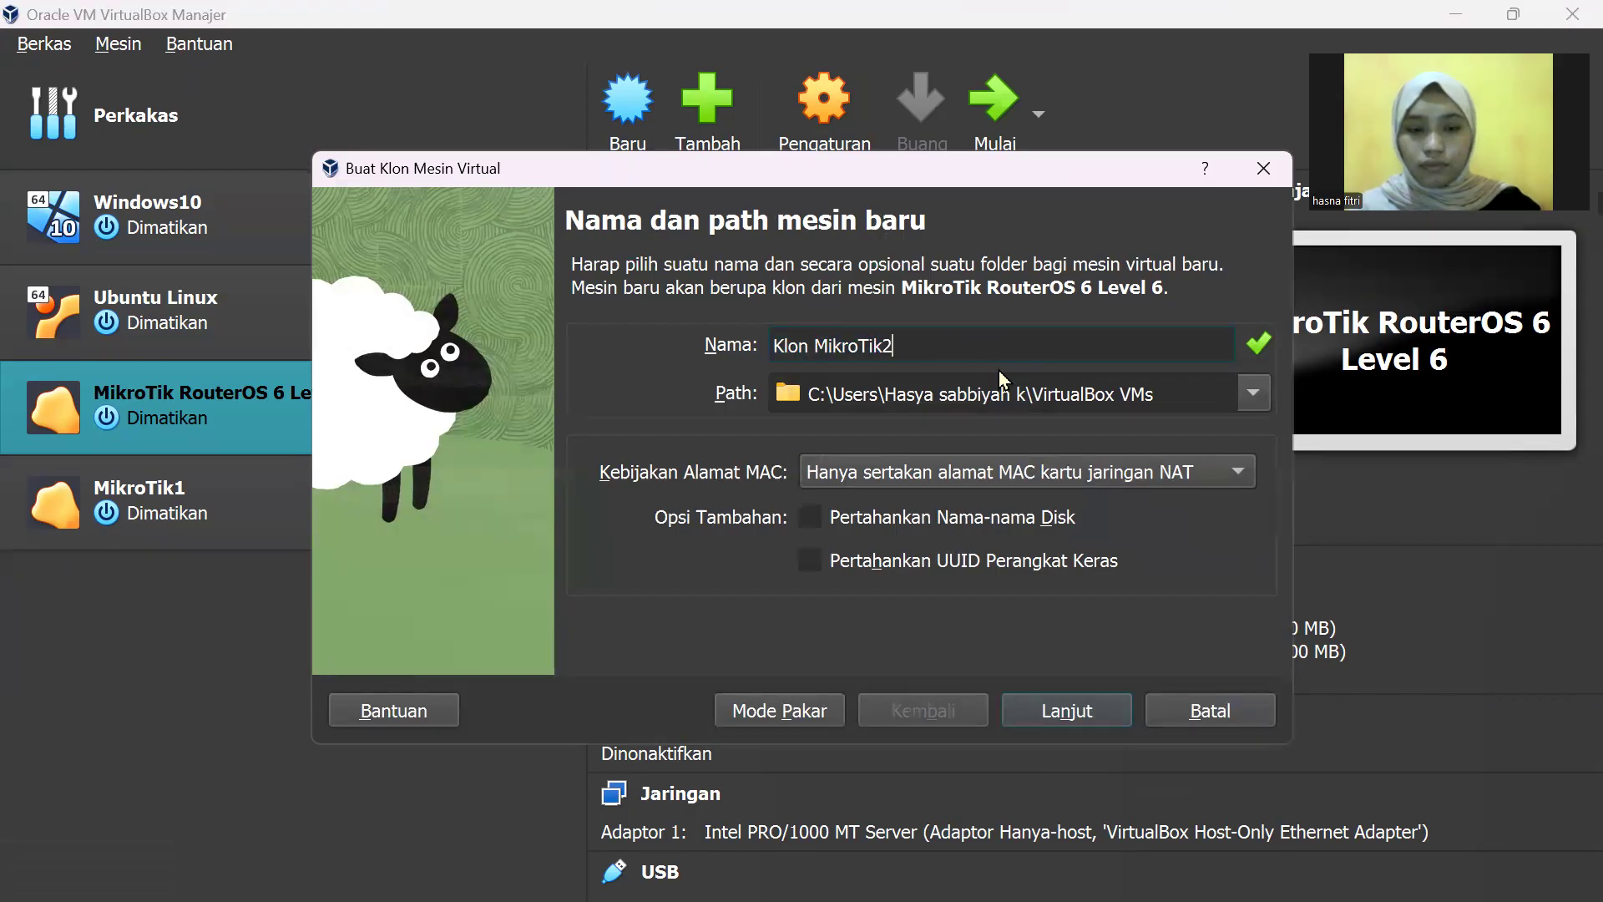
key(Left)
key(Left)
key(Left)
key(Left)
key(Left)
key(Left)
key(Left)
key(Left)
key(Left)
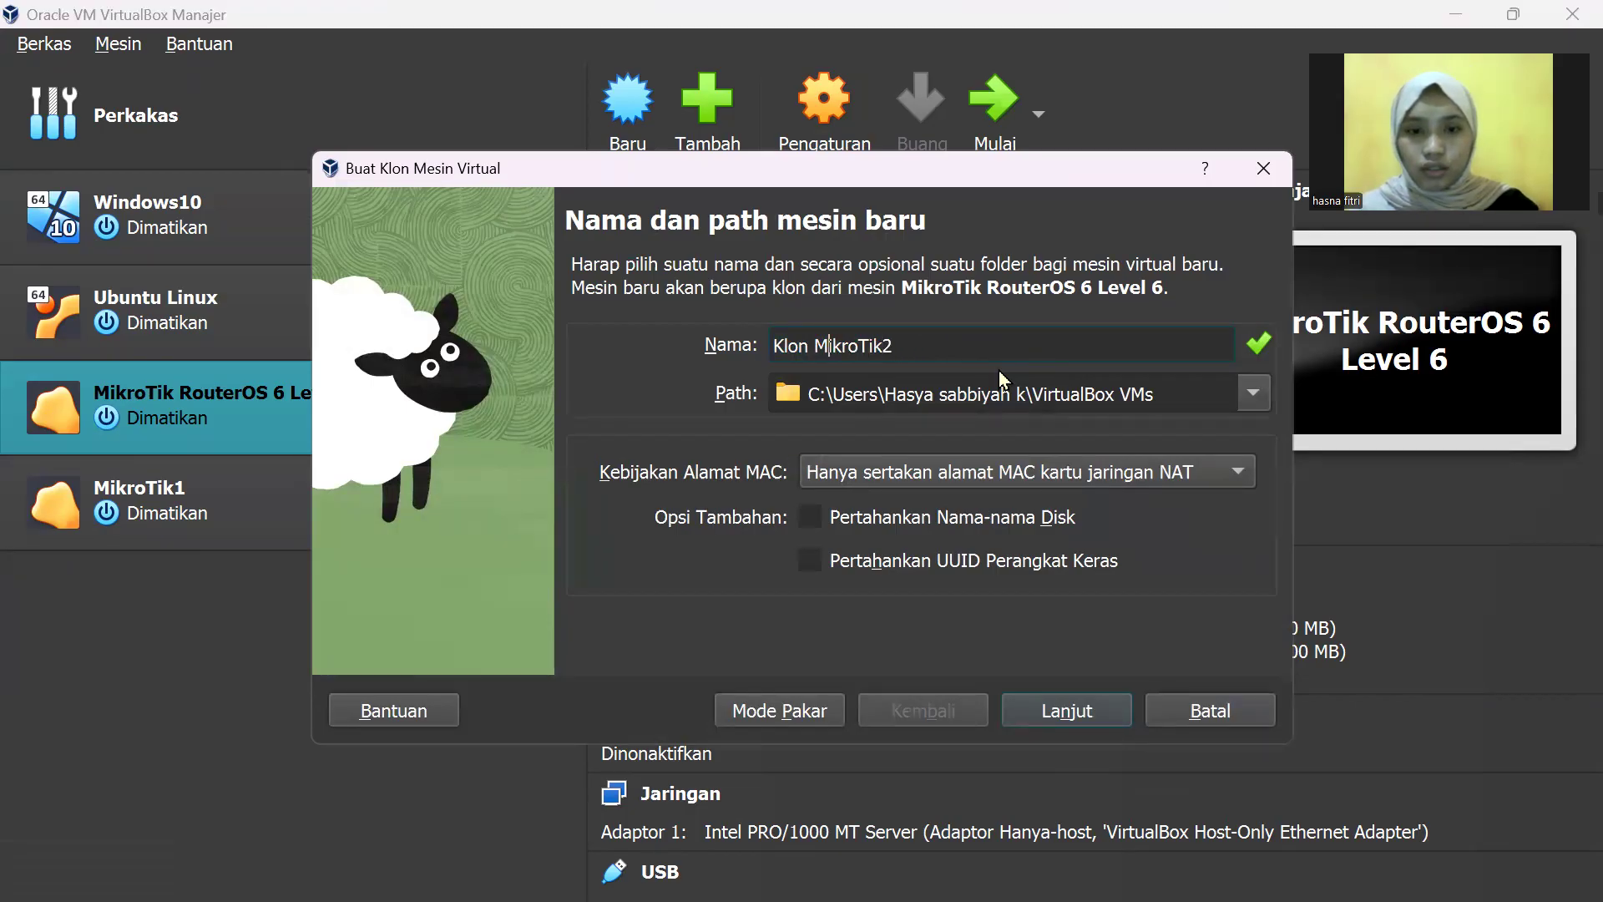
key(BackSpace)
key(BackSpace)
key(BackSpace)
key(BackSpace)
key(BackSpace)
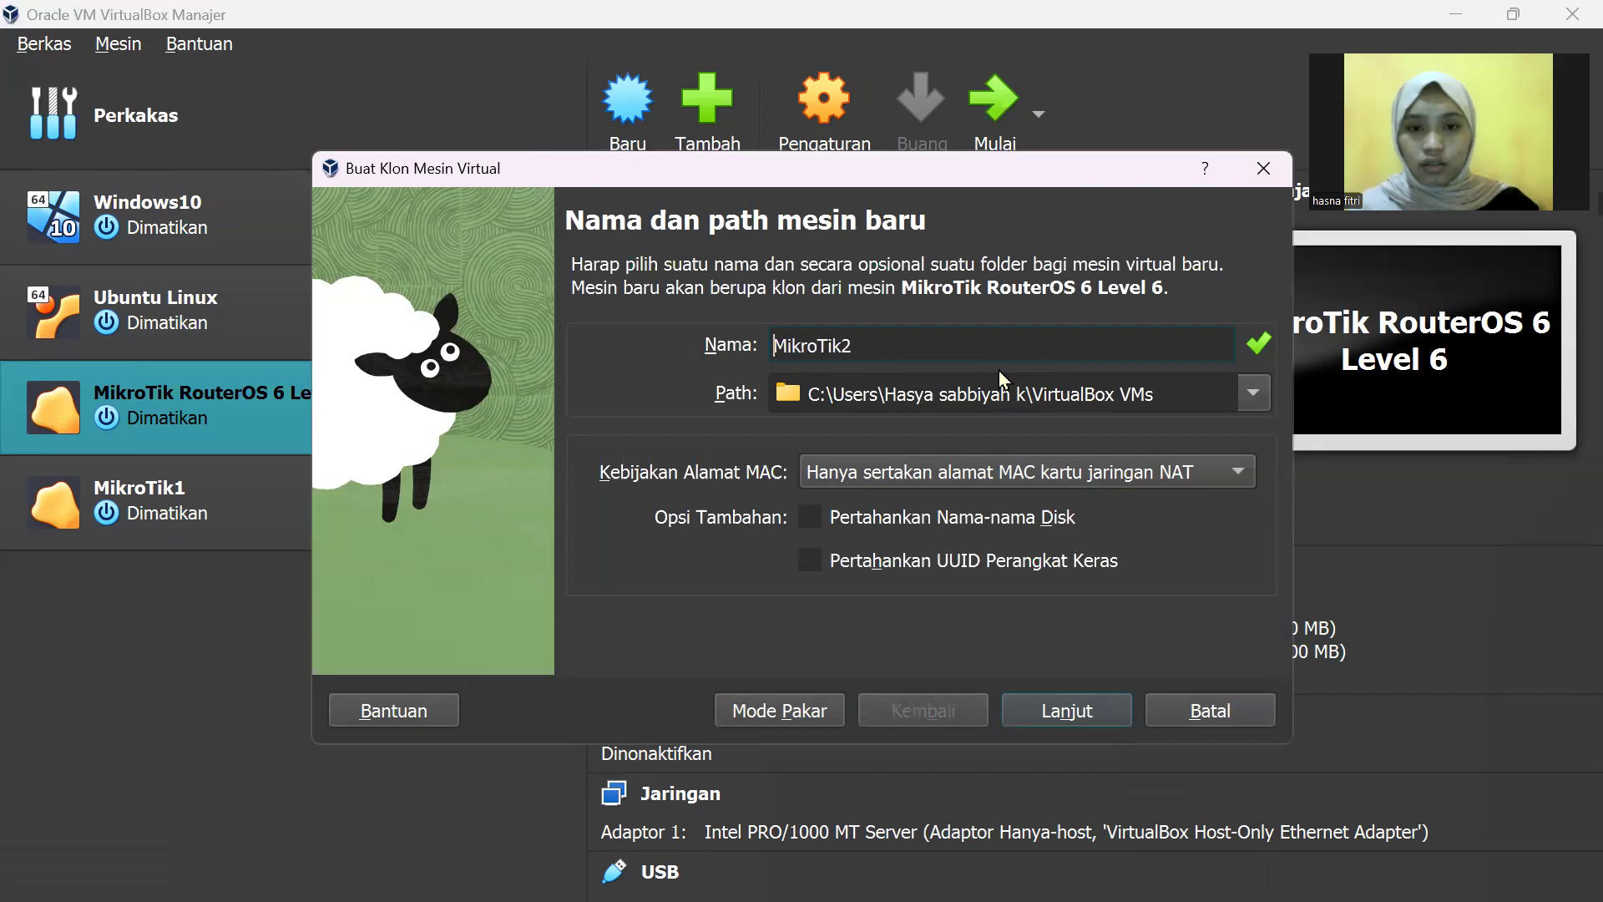
click(1098, 715)
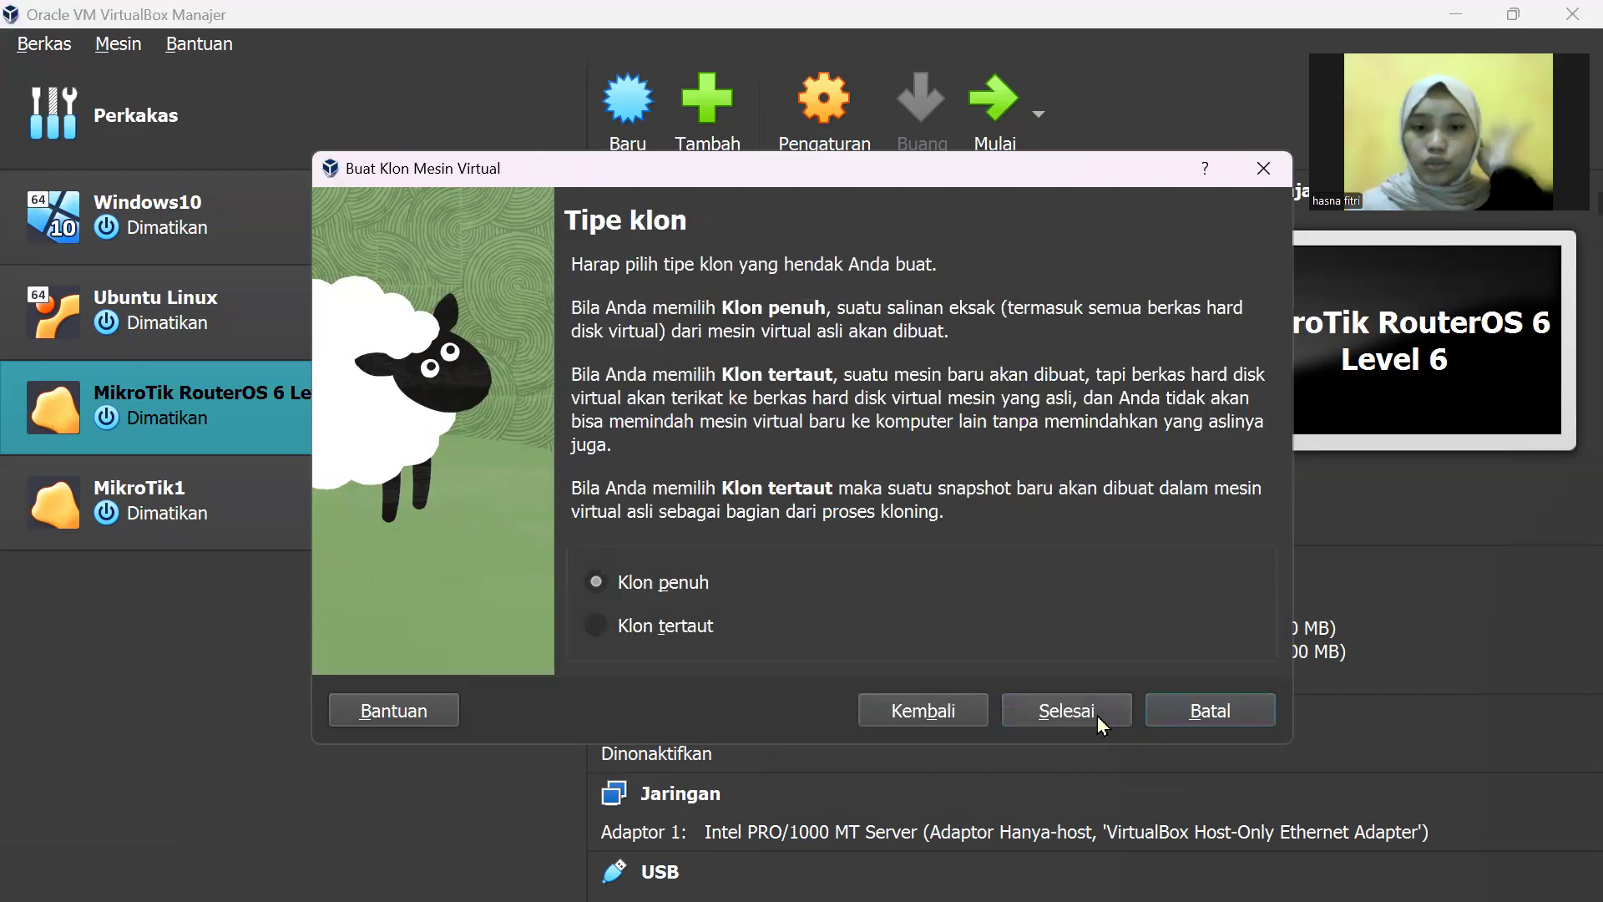
click(1092, 713)
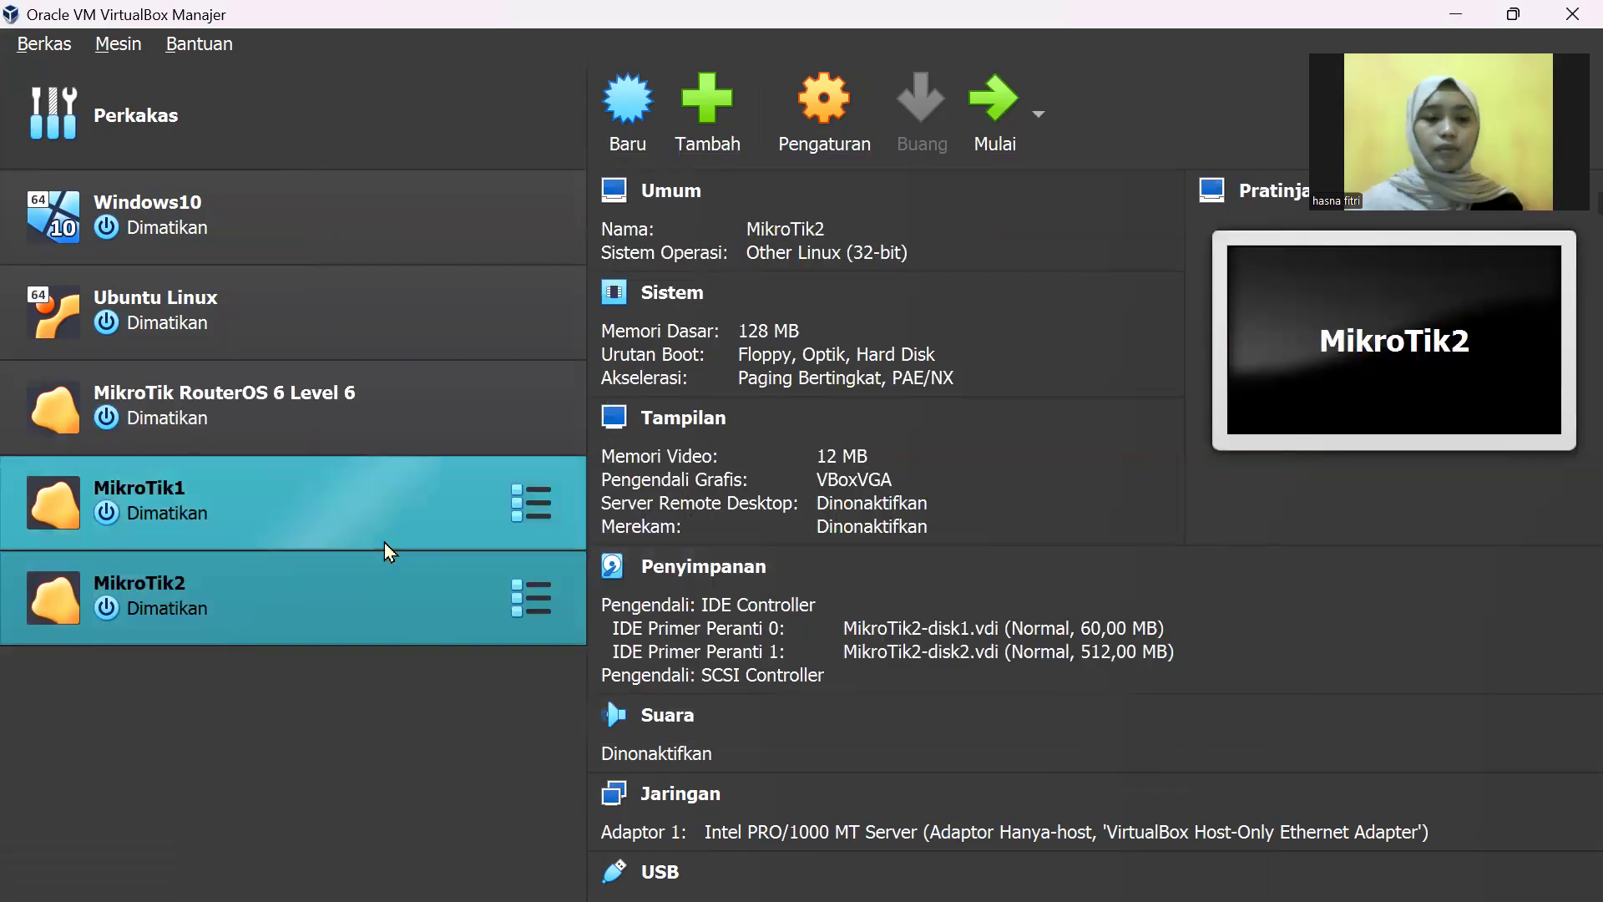
Step: Start the MikroTik2 VM and switch back to the WinBox login window
click(991, 117)
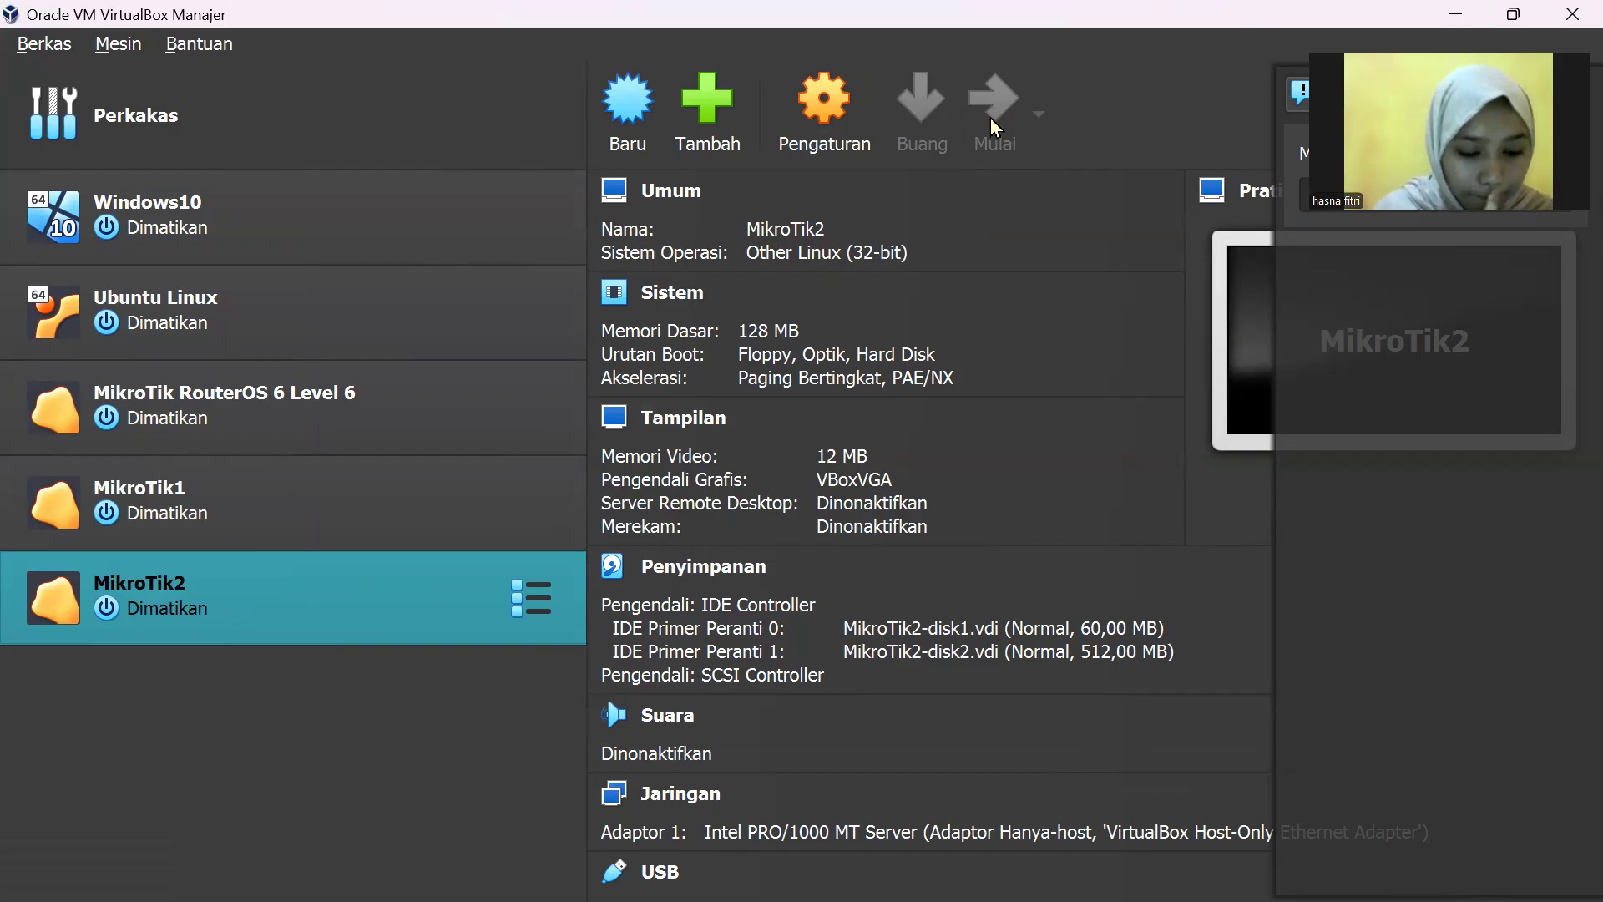
click(990, 118)
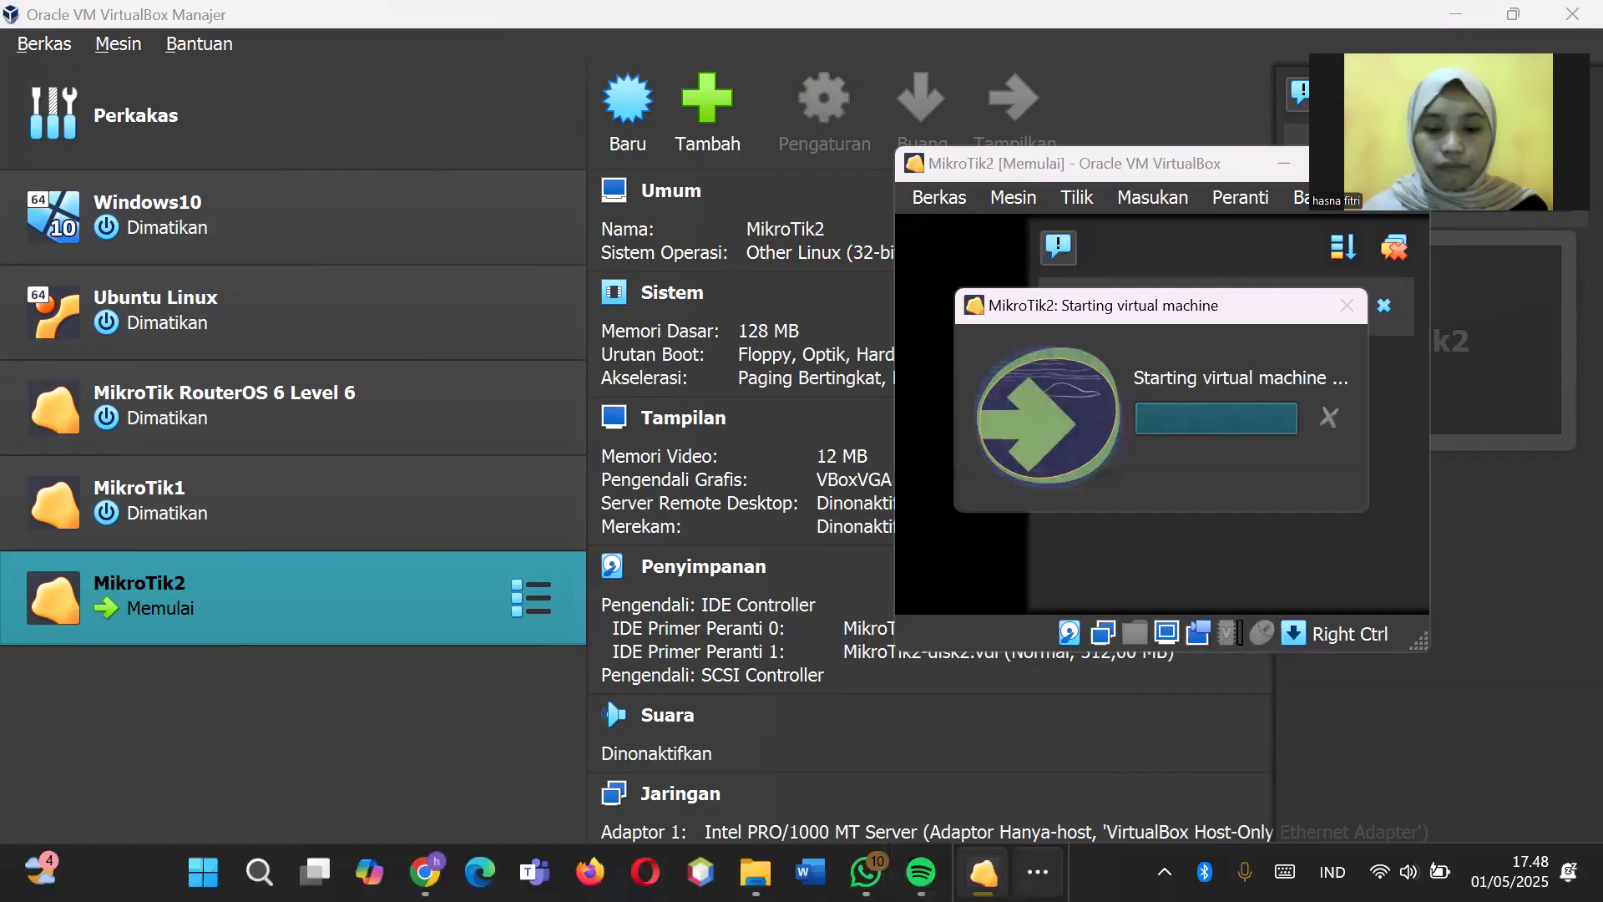
click(1038, 872)
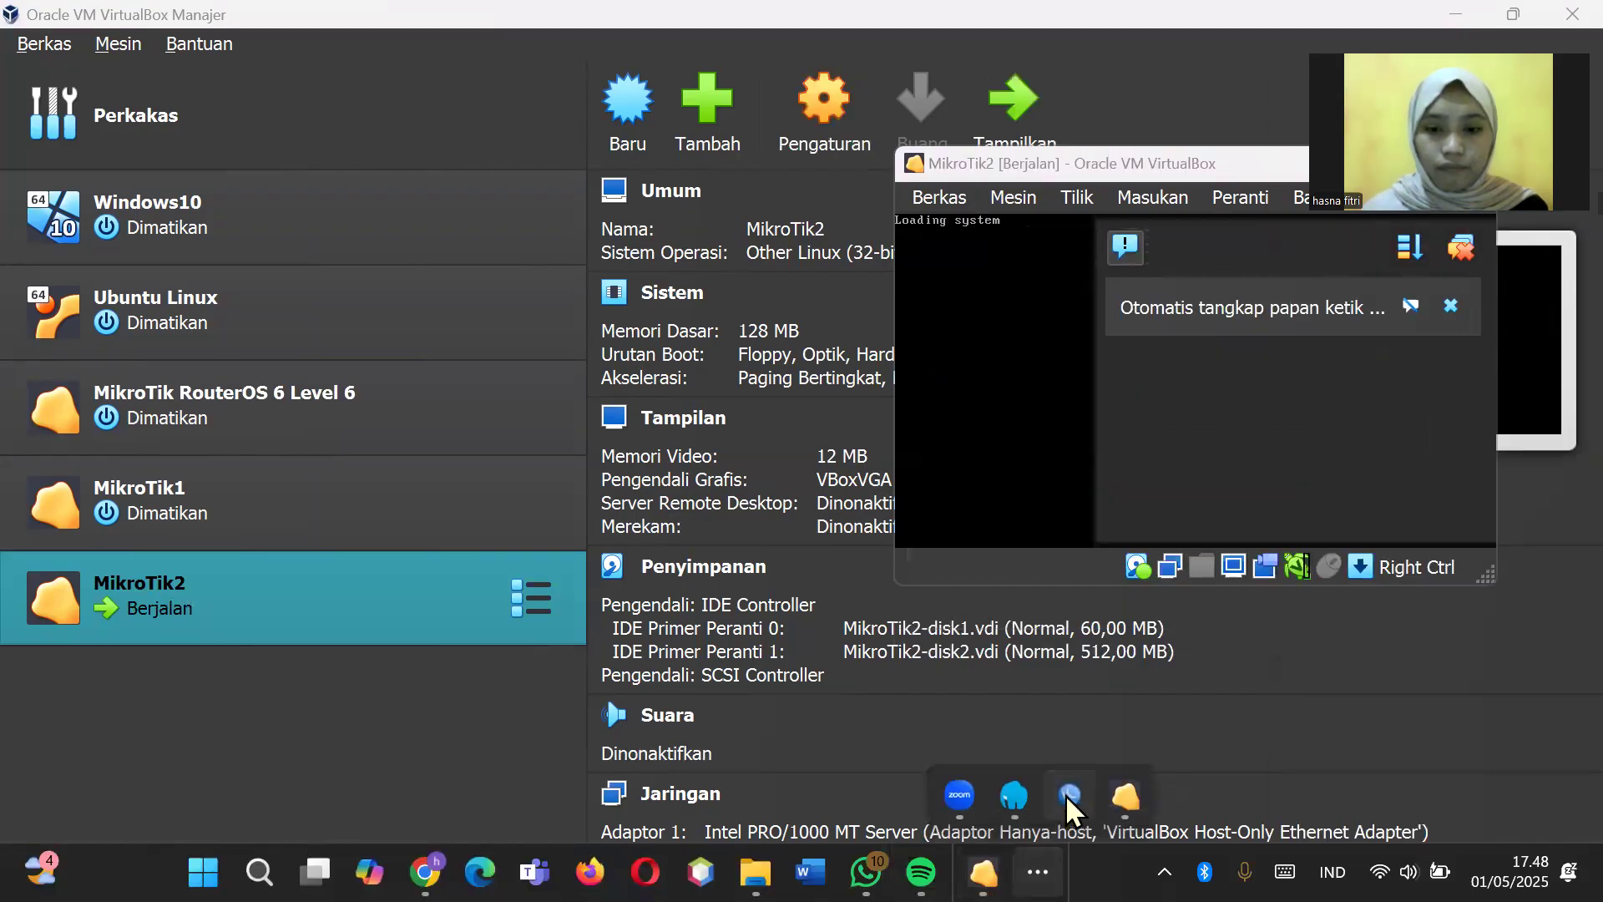
click(1069, 795)
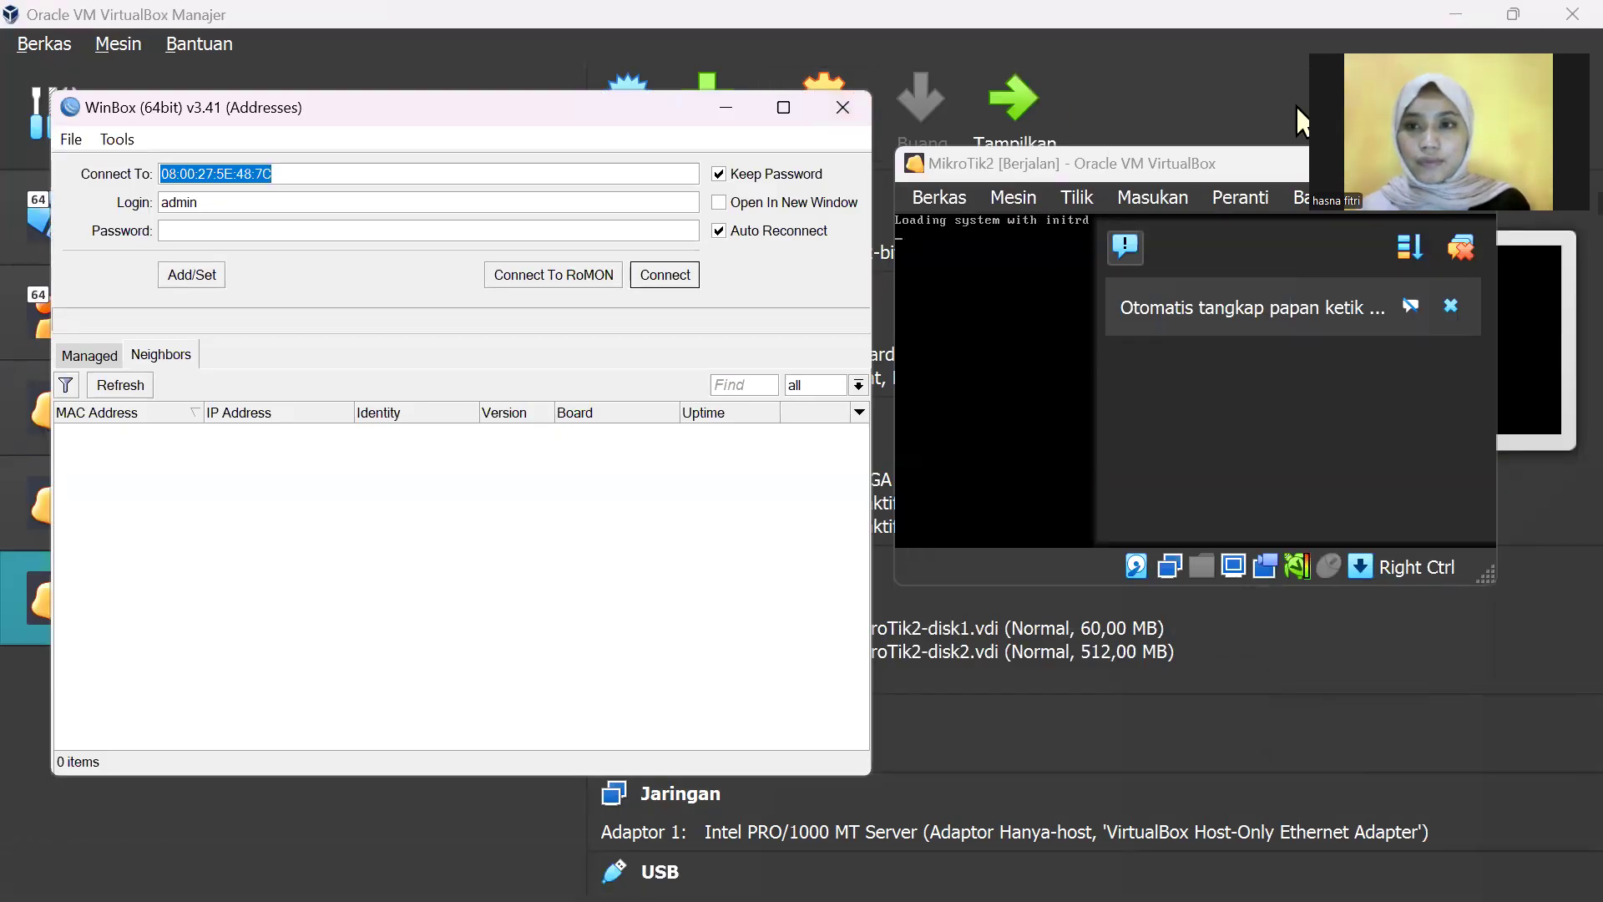
Step: Open a new WinBox login window via More > New WinBox and refresh its Neighbors list
click(1168, 740)
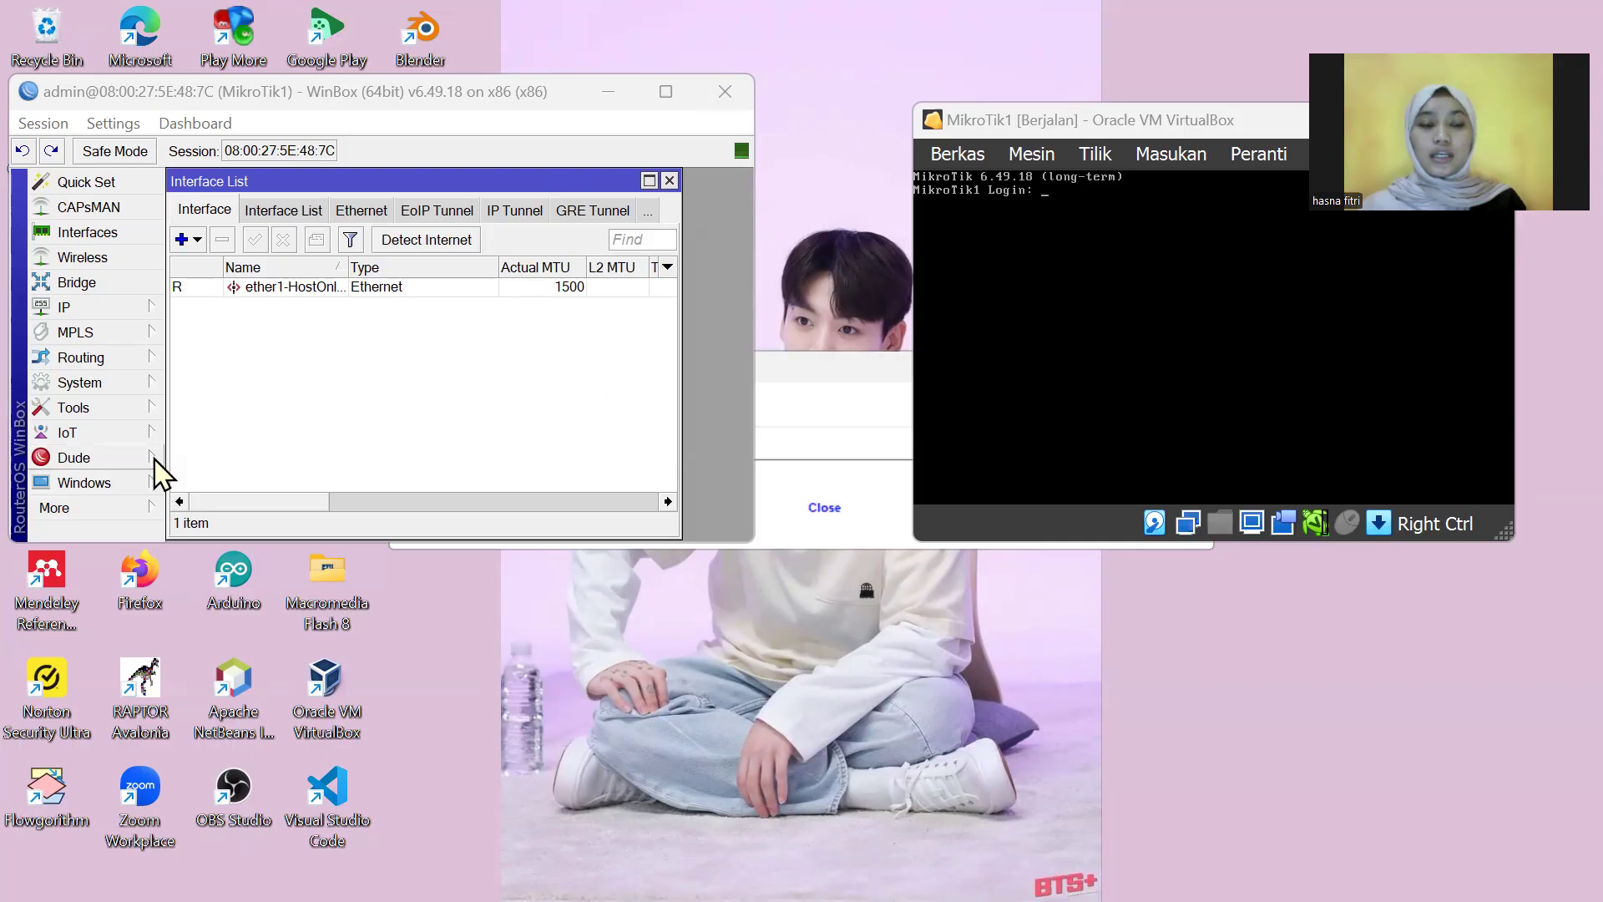
click(89, 509)
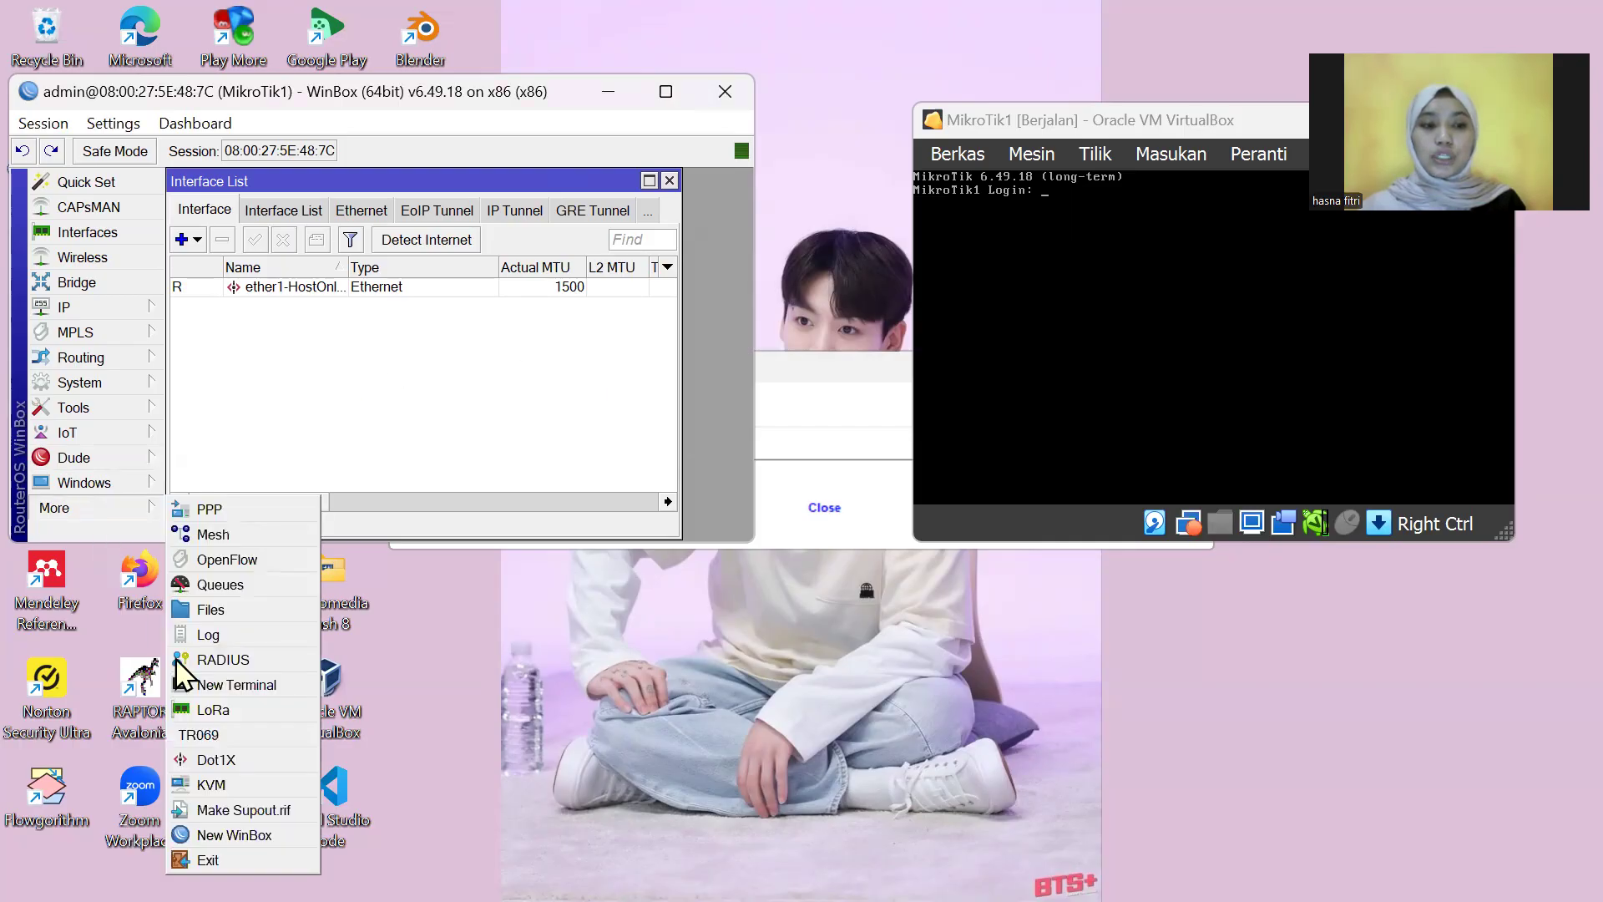
click(233, 835)
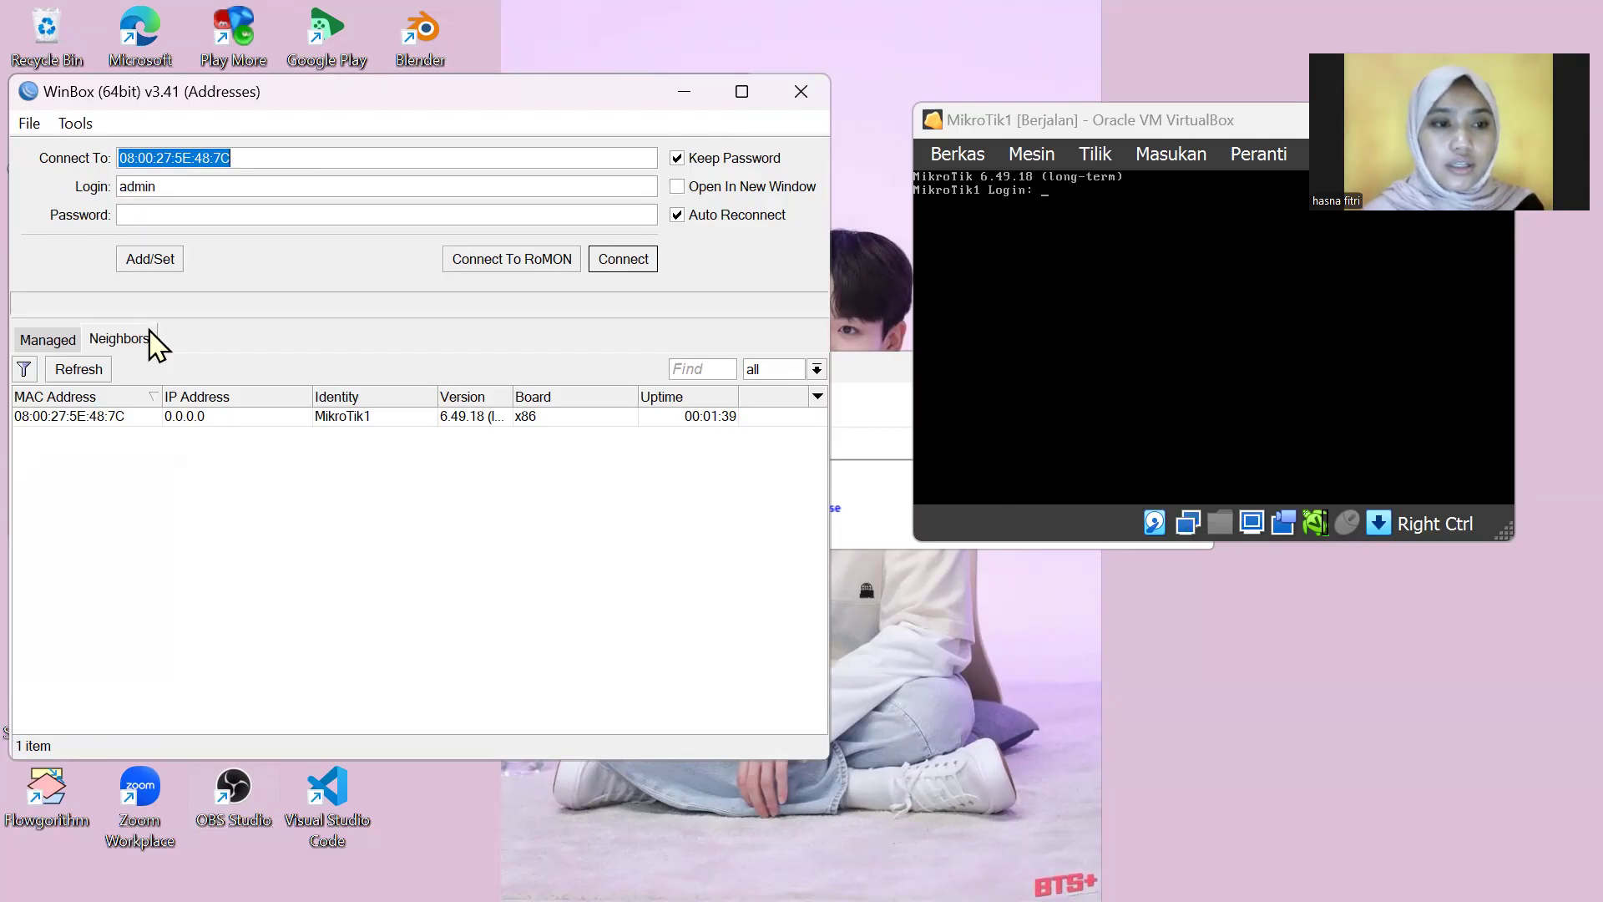
click(79, 370)
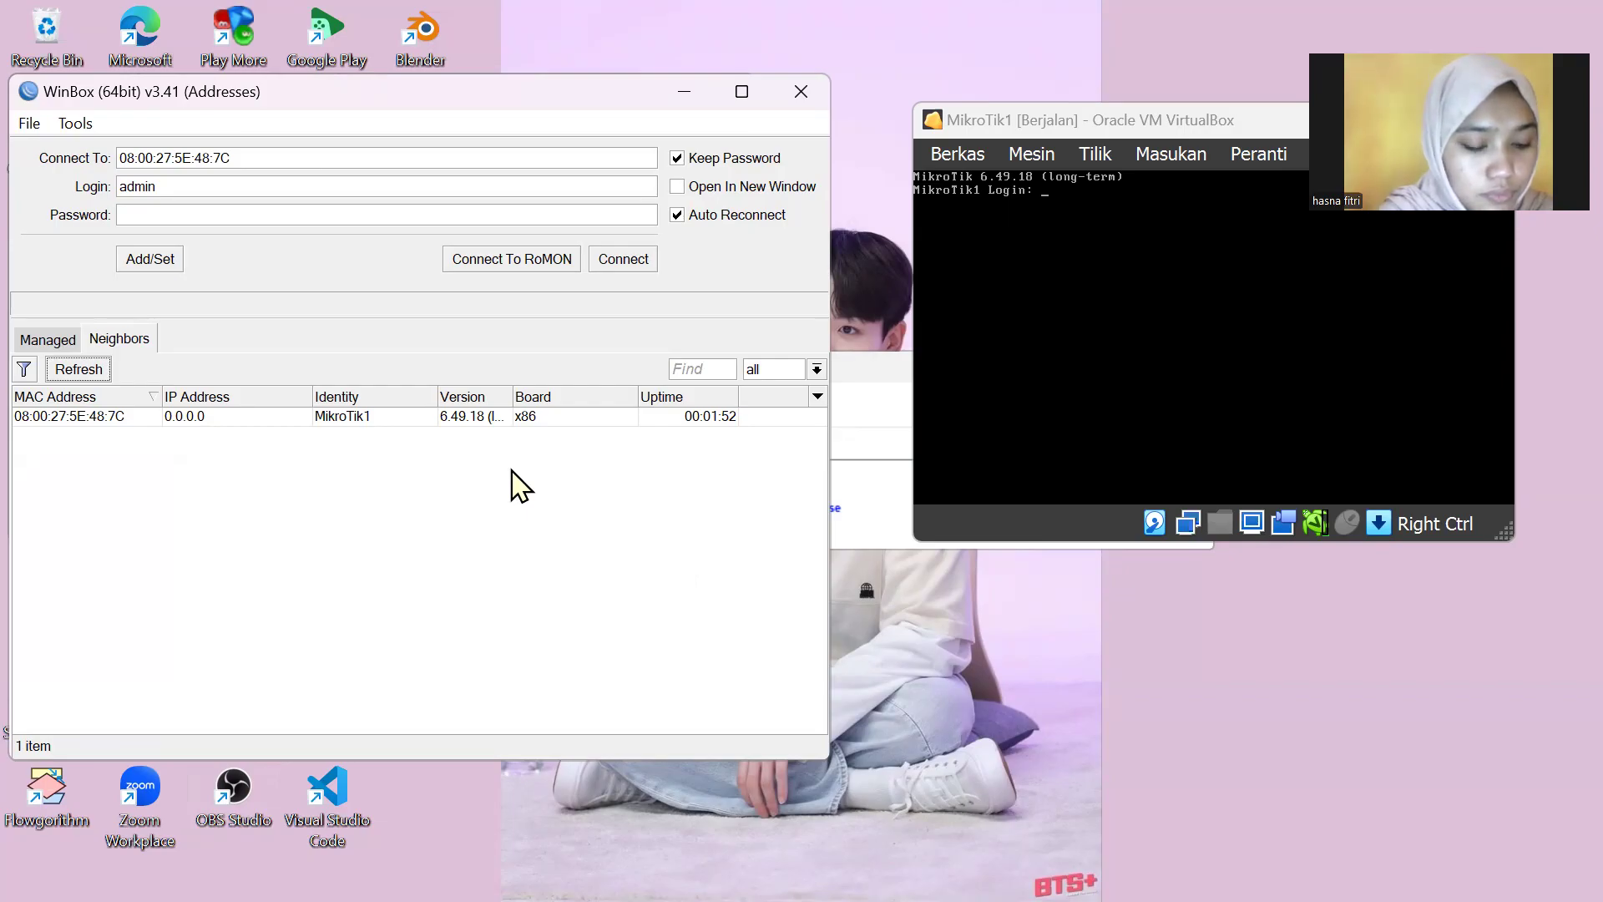
click(1061, 122)
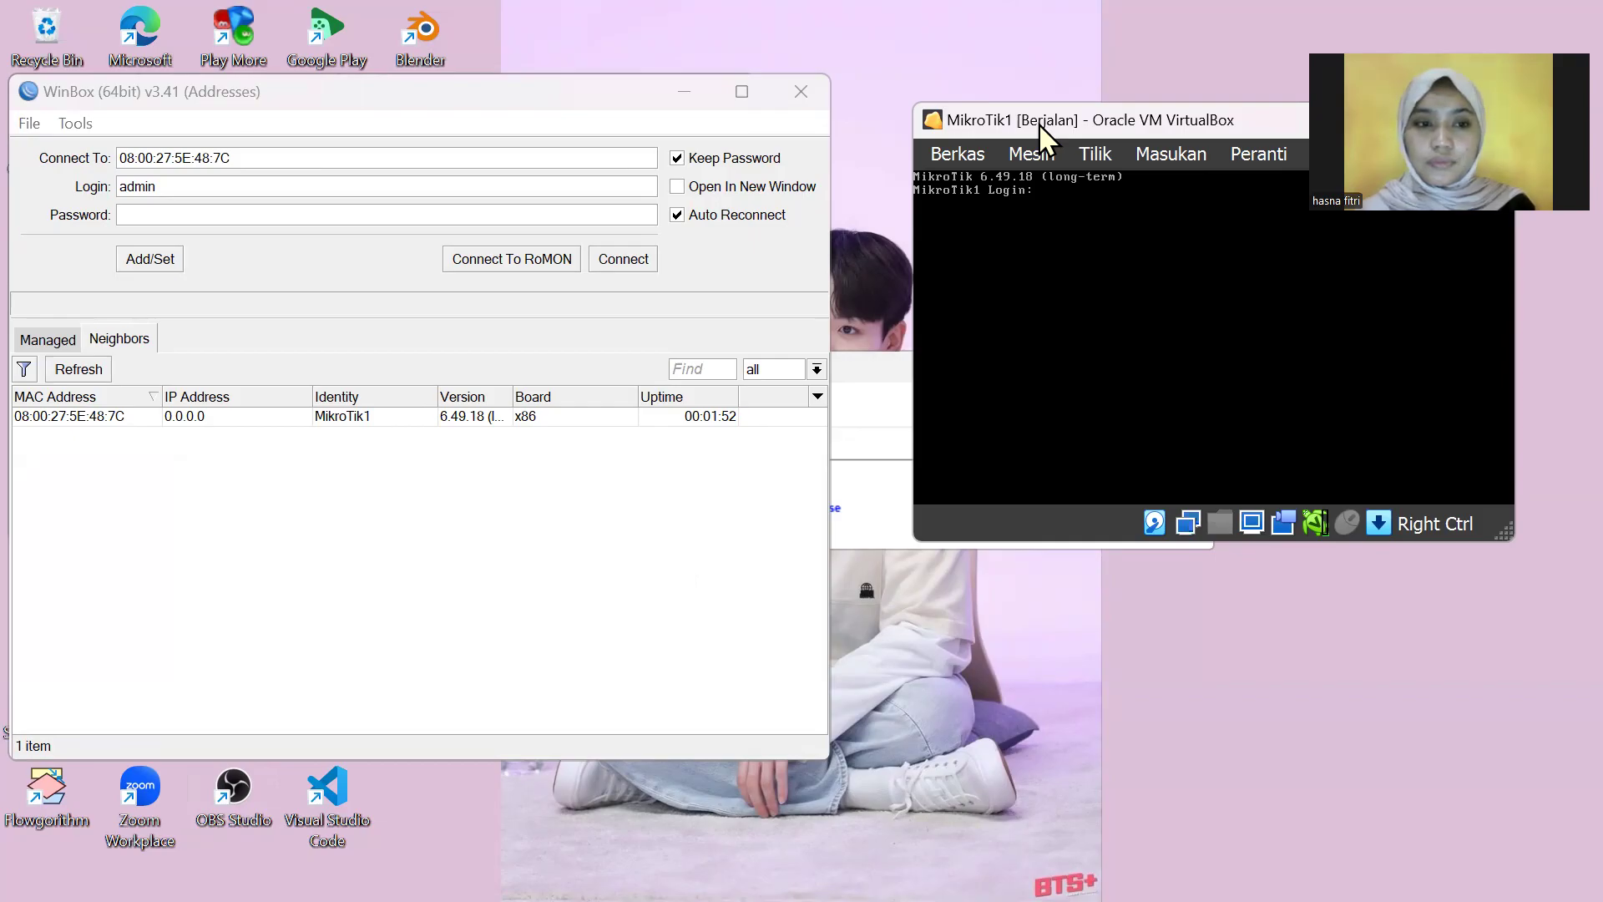
Step: Log in to the MikroTik1 router from the Neighbors list
drag(1039, 124, 755, 129)
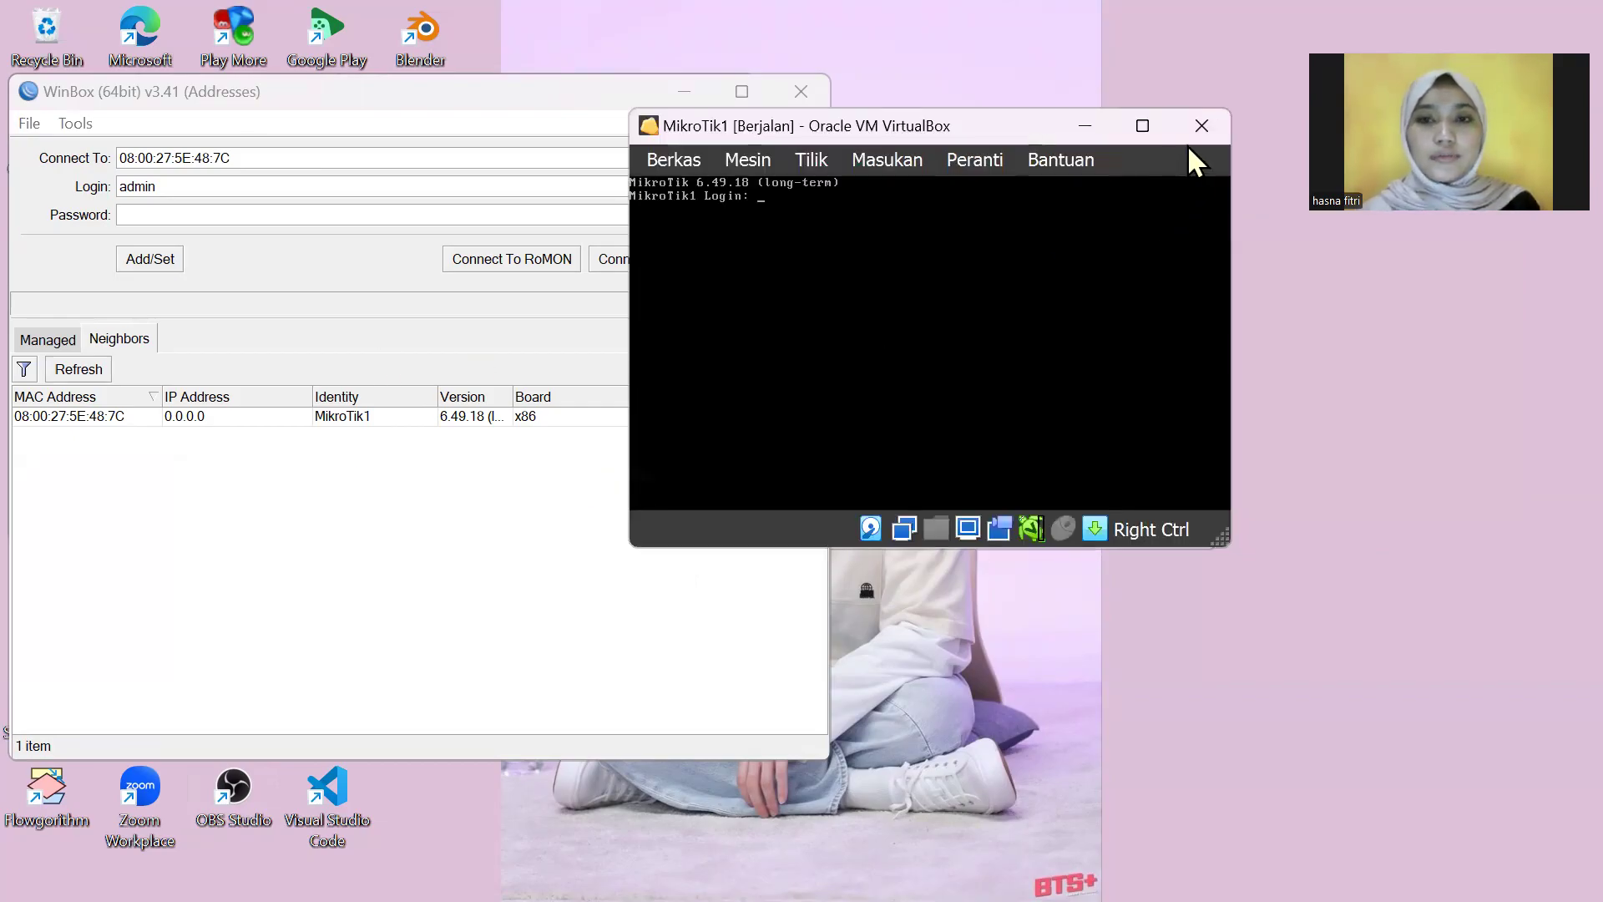
click(324, 417)
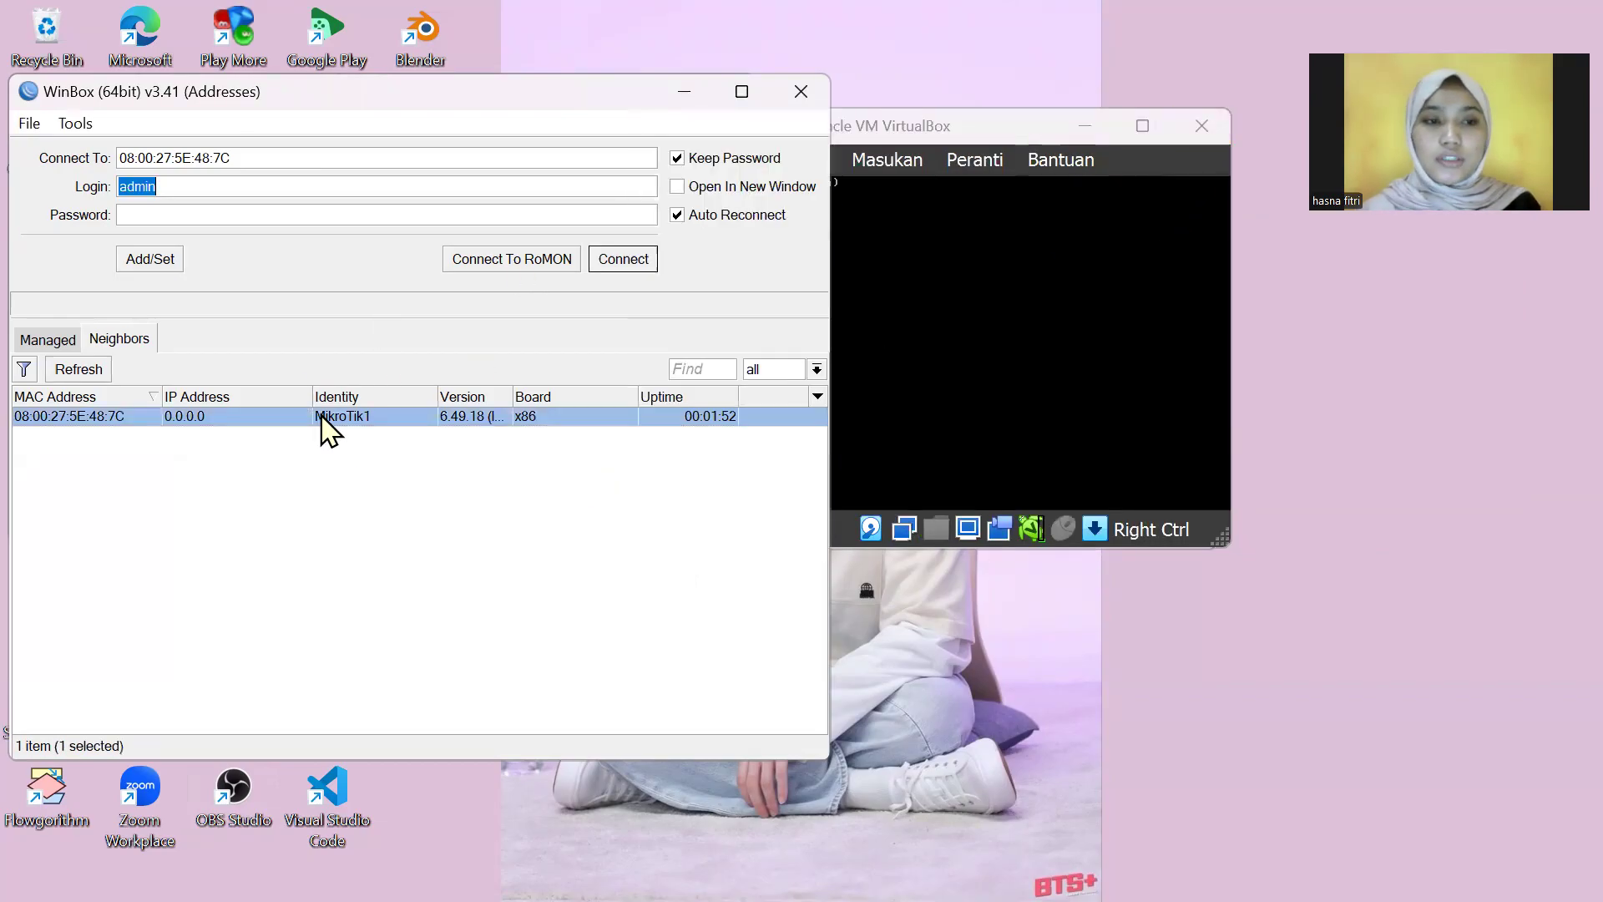
click(628, 264)
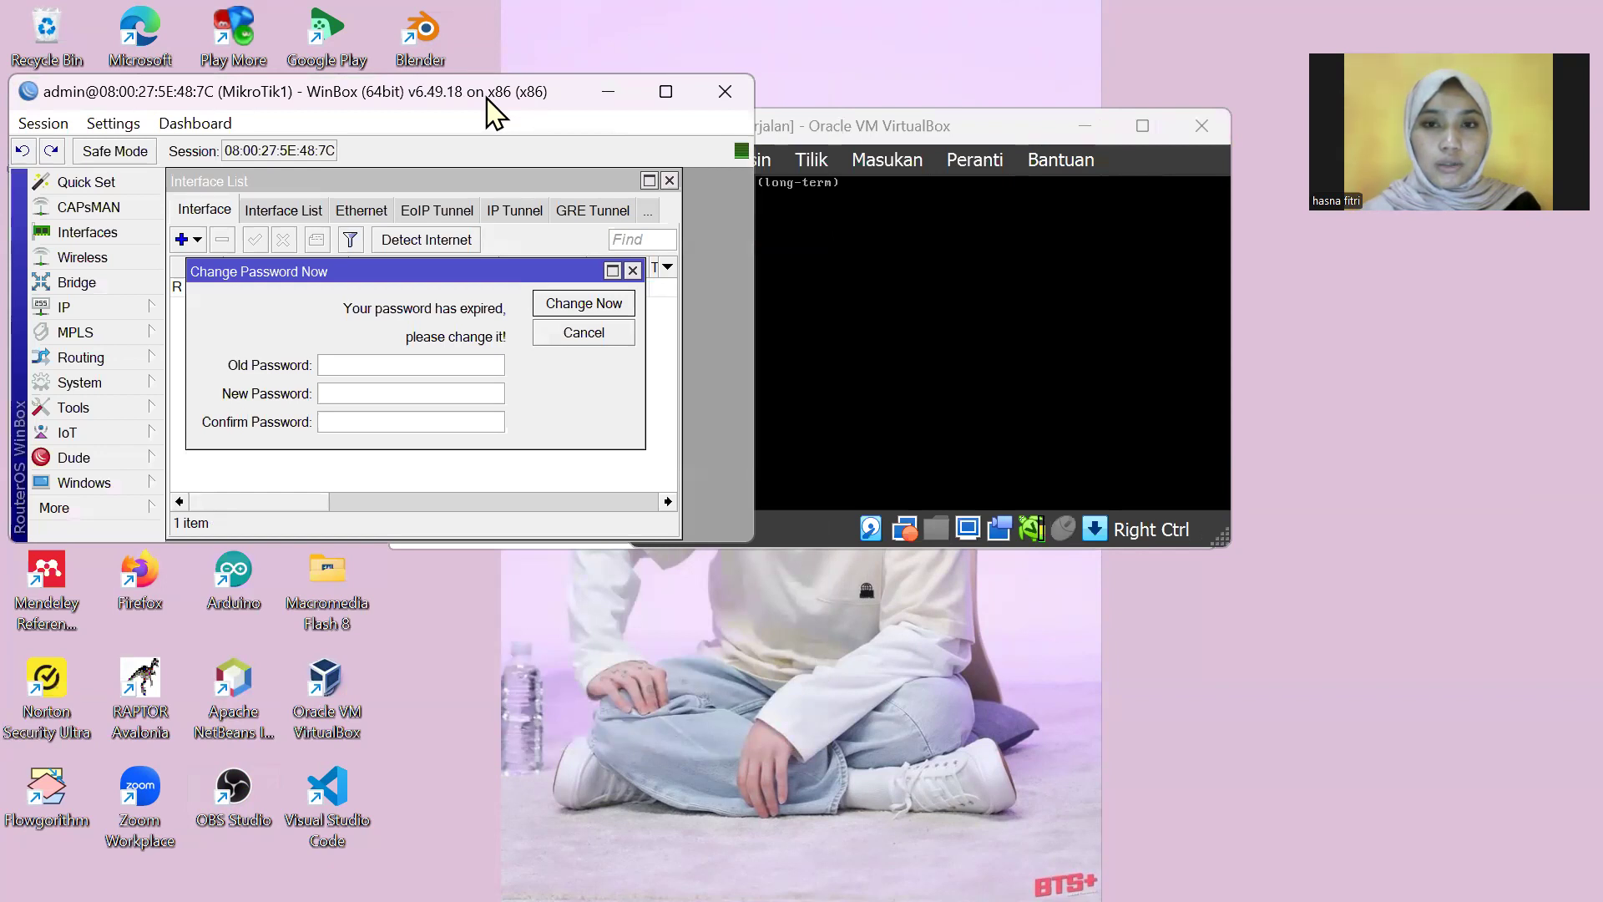
Step: Bring WinBox forward, attempt Undo, and dismiss the nothing-to-undo error
click(1088, 127)
click(1086, 127)
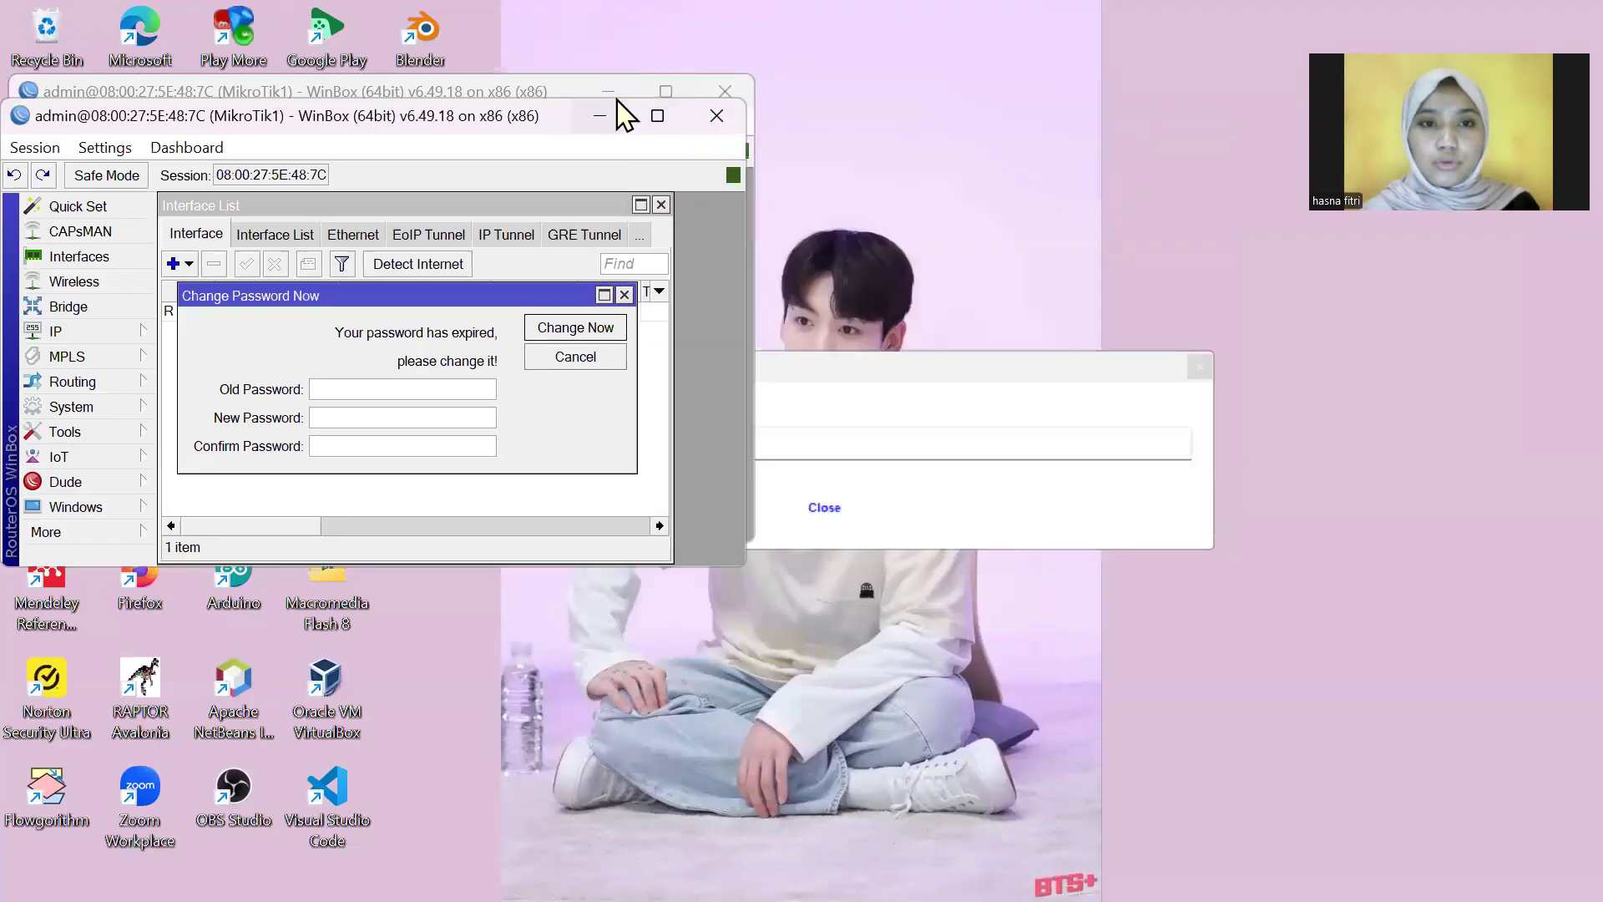
click(14, 175)
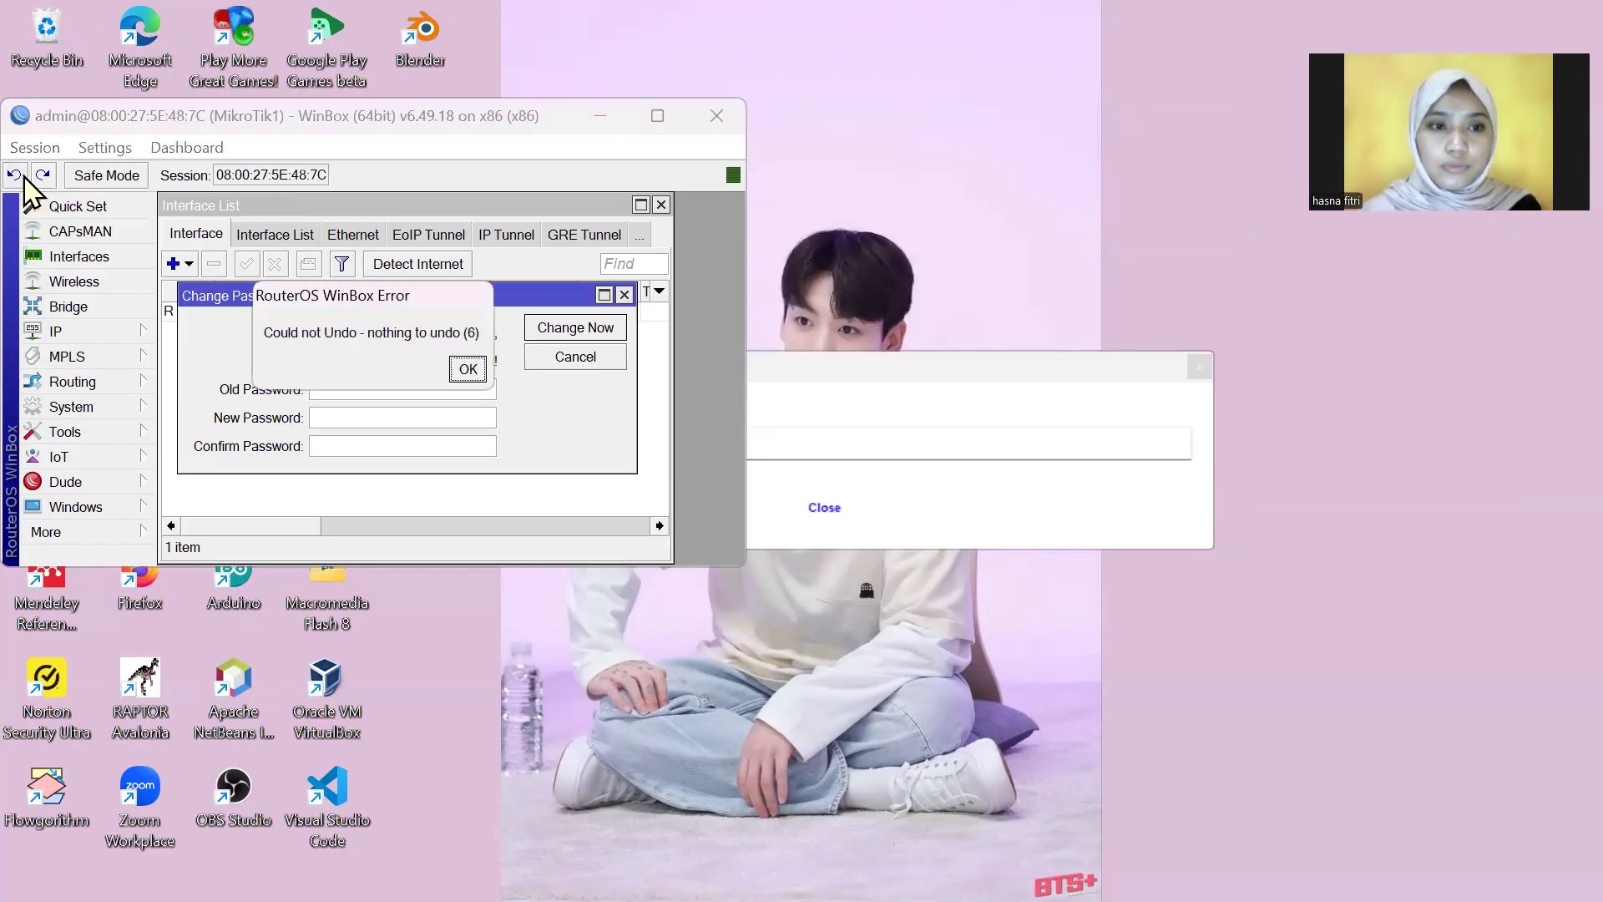
click(474, 367)
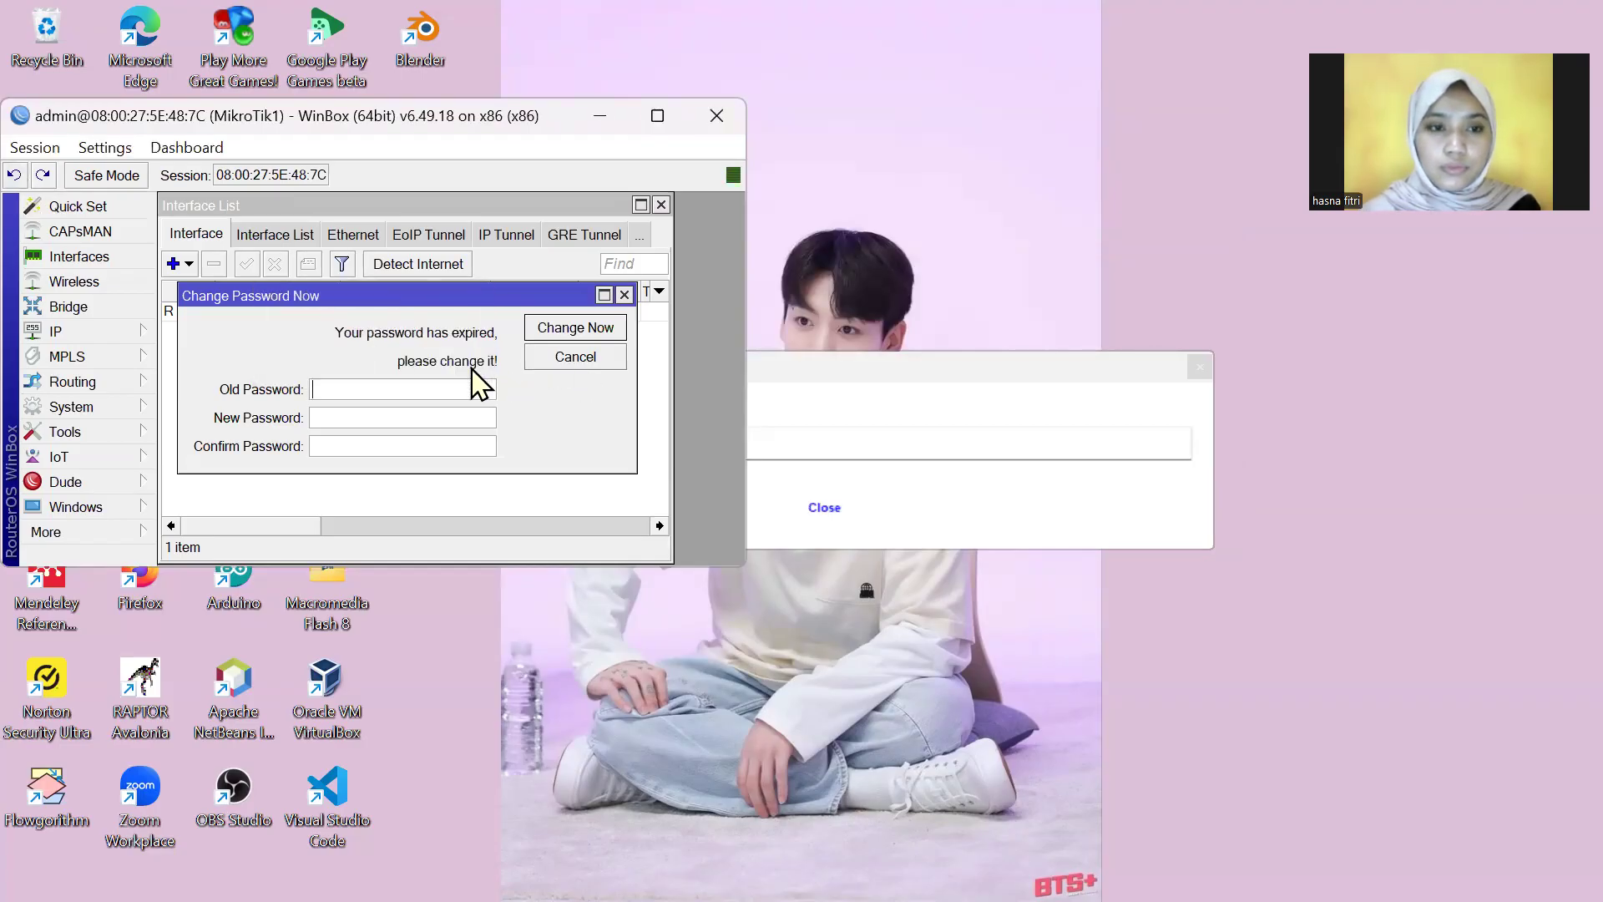
Step: Close the MikroTik1 session window and open a new WinBox login window via More > New WinBox
click(716, 121)
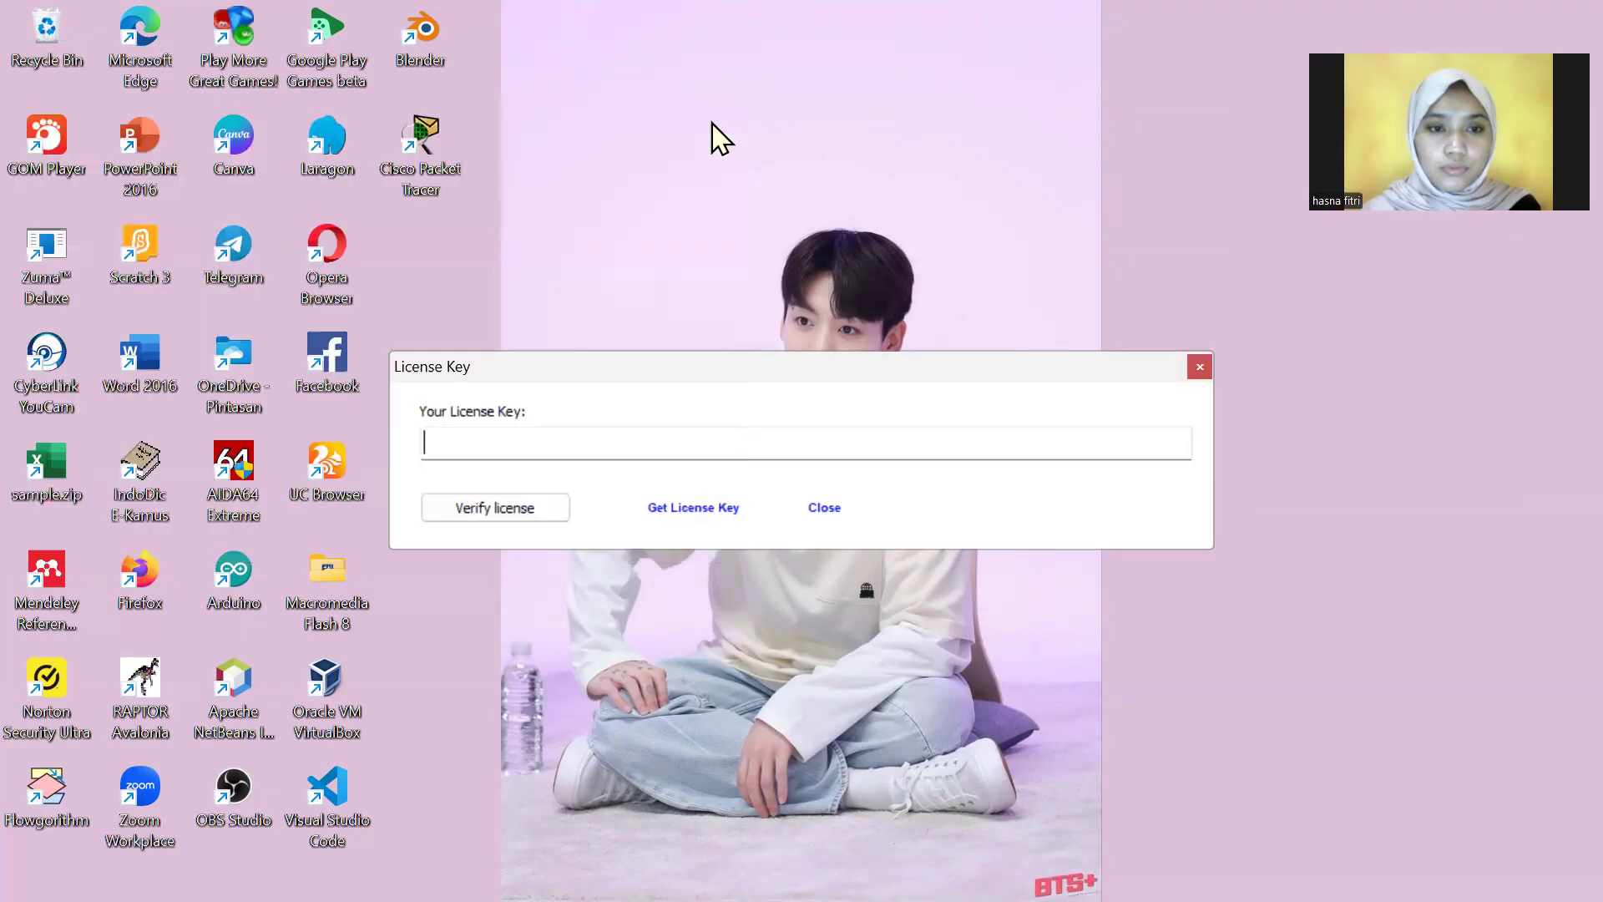
click(1038, 872)
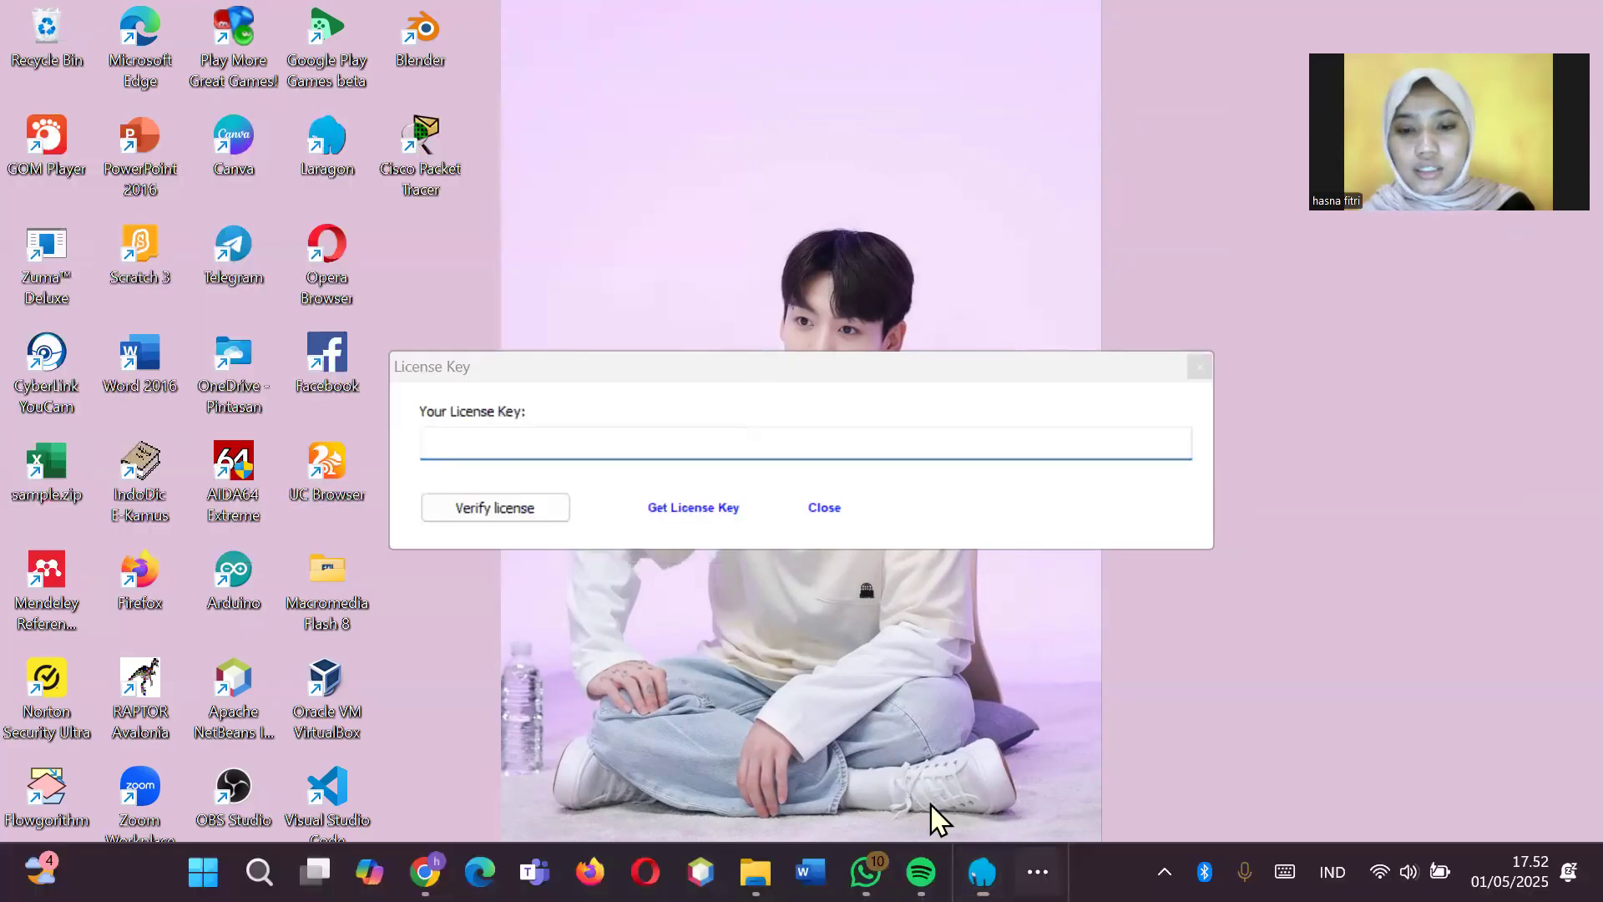
click(1151, 798)
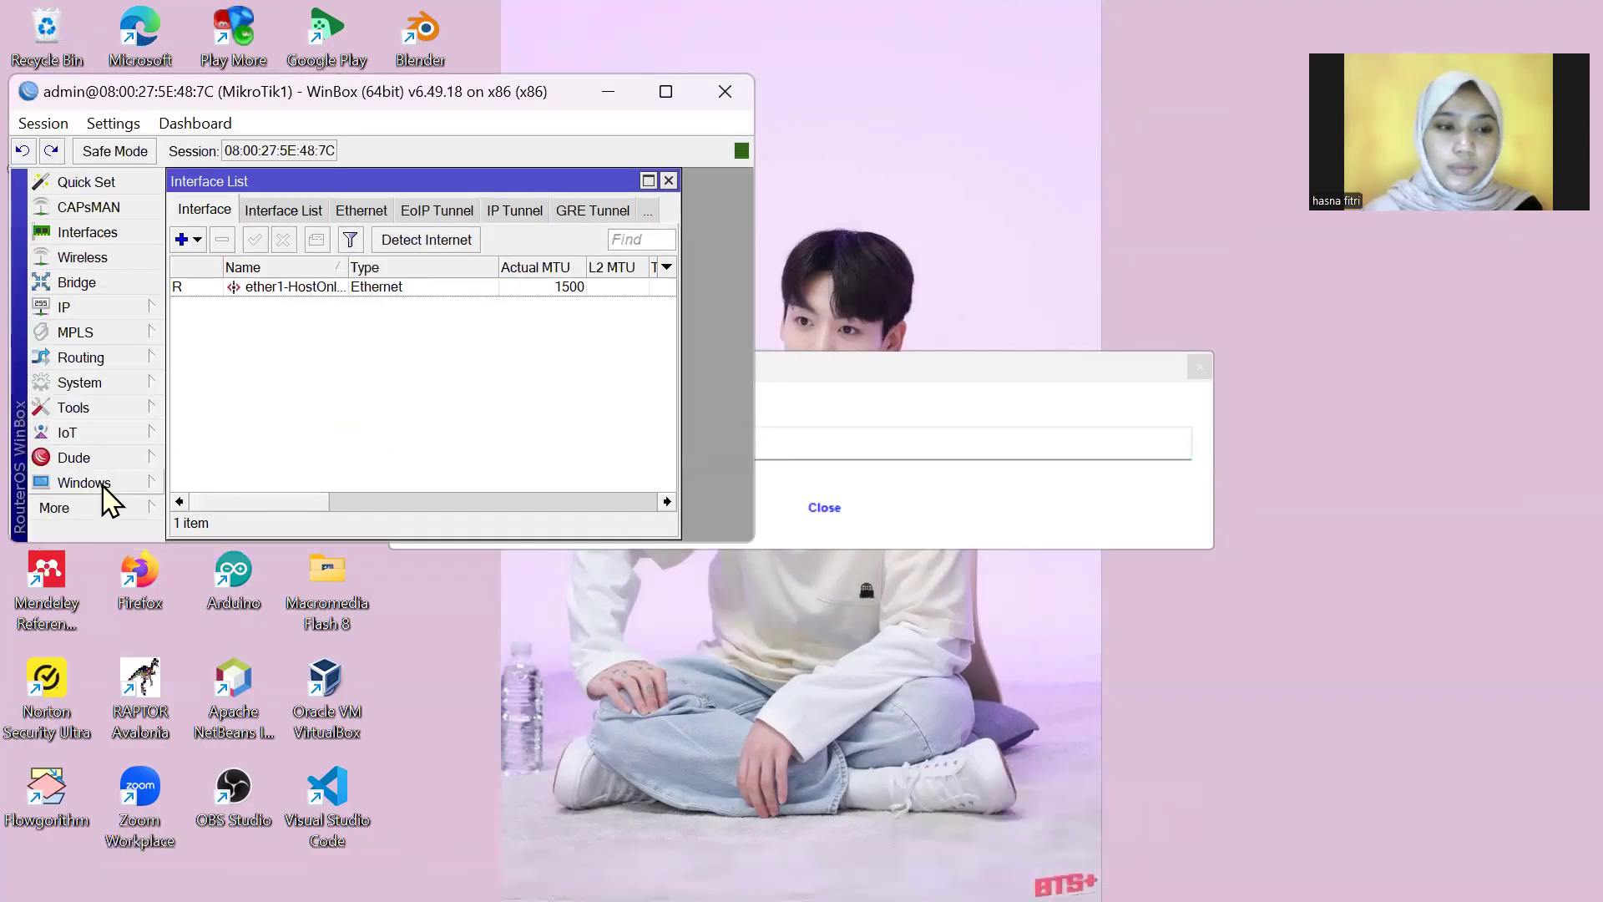
click(122, 522)
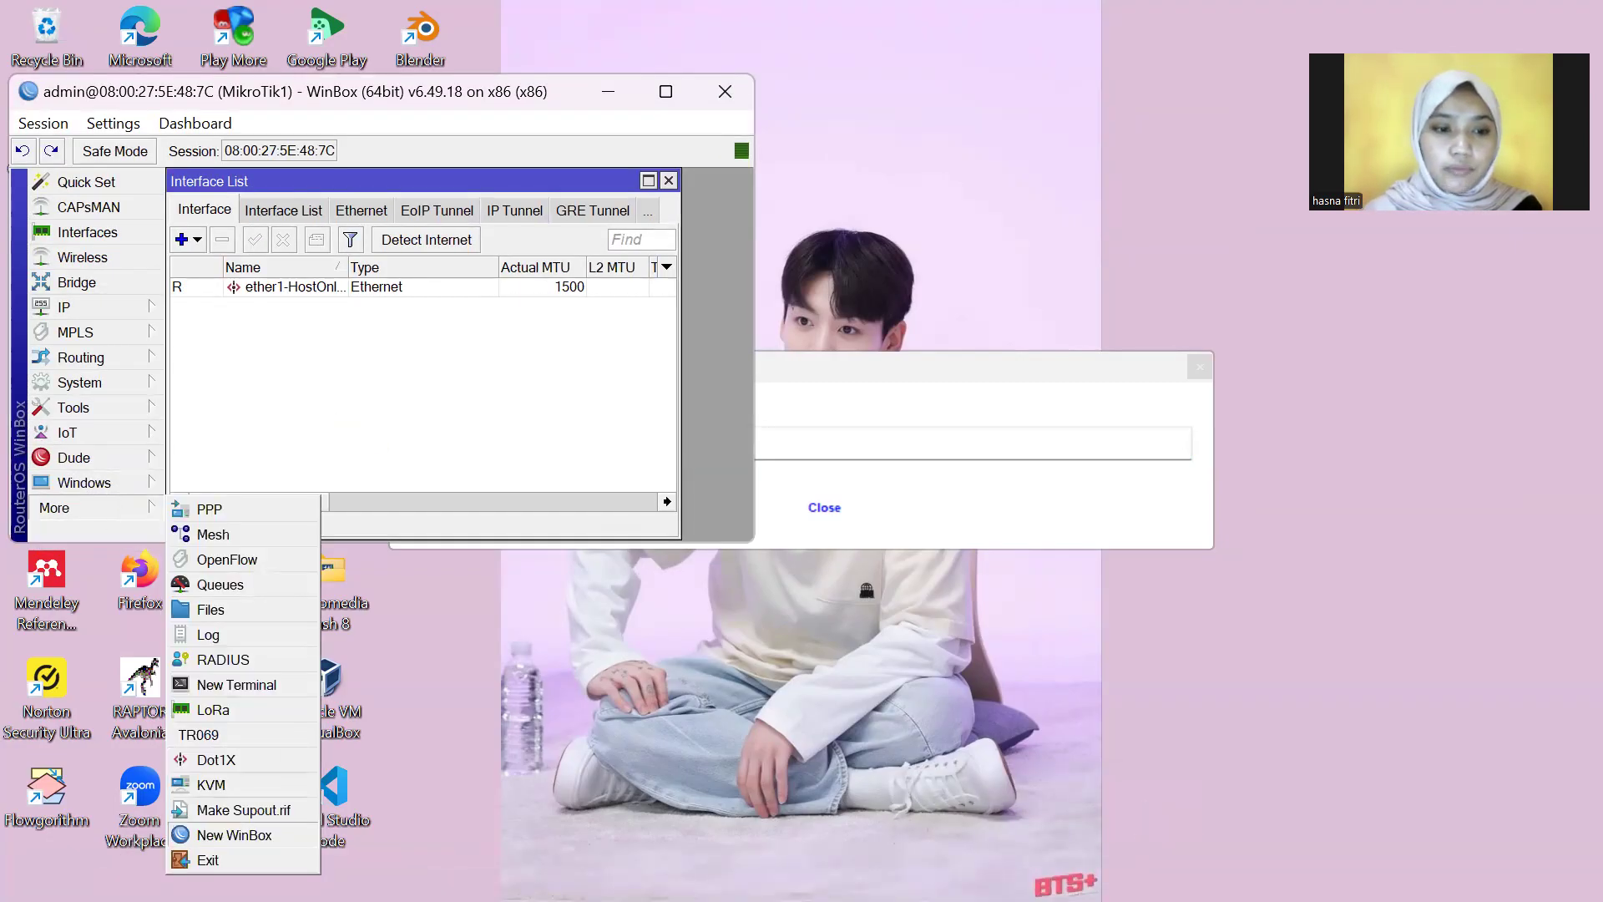
click(276, 840)
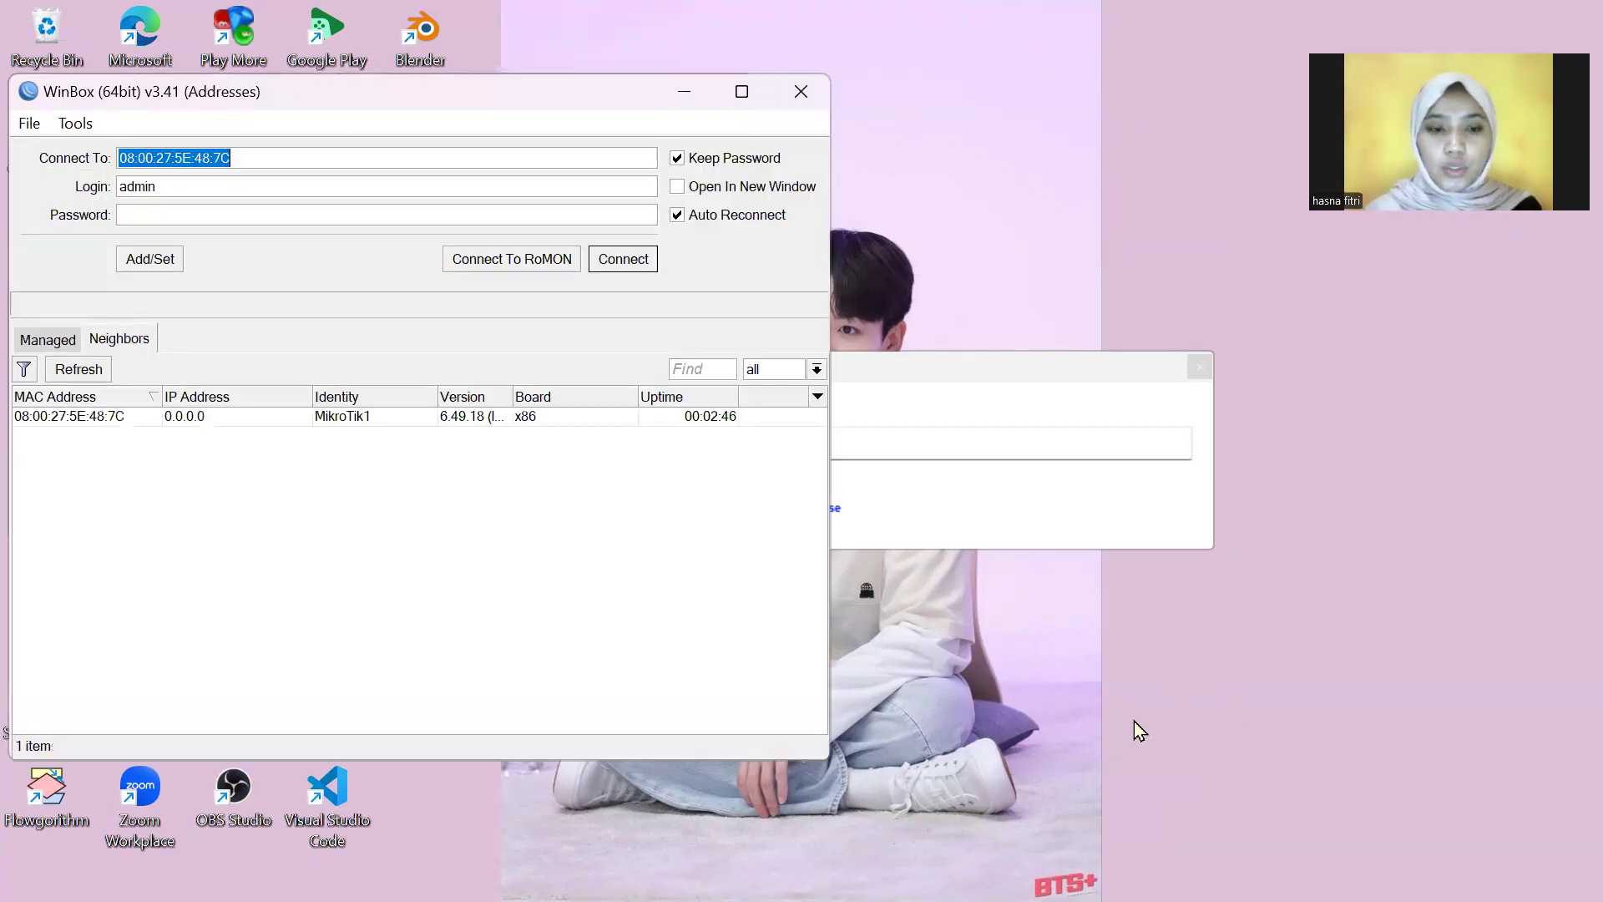
Step: Switch to VirtualBox Manager from the taskbar tray
mouse_move(259, 899)
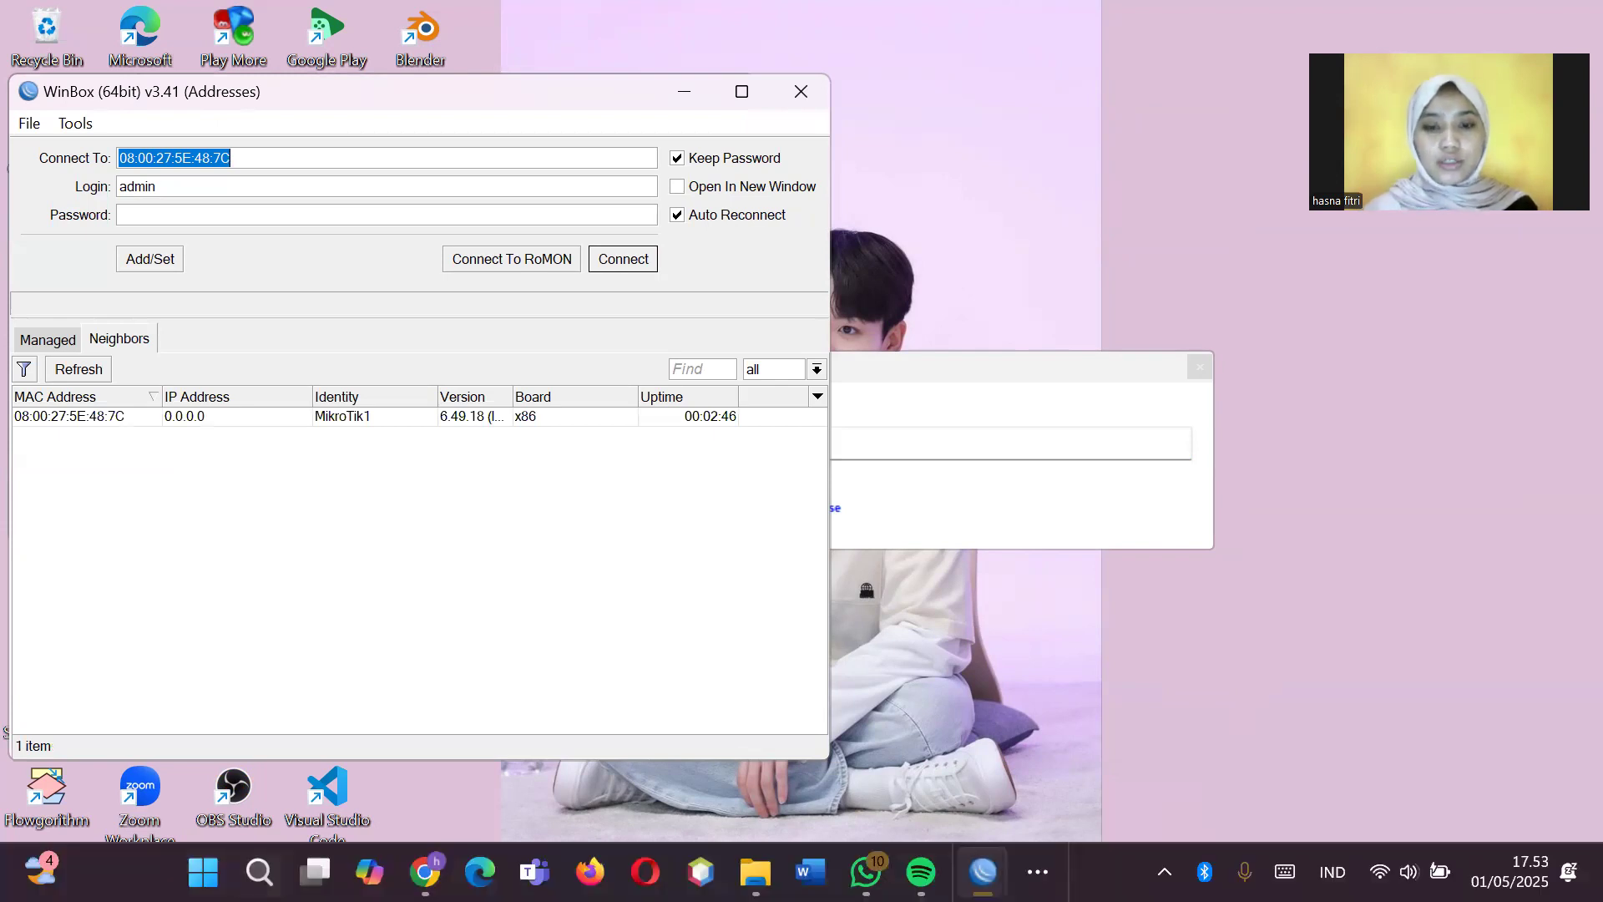
click(1065, 660)
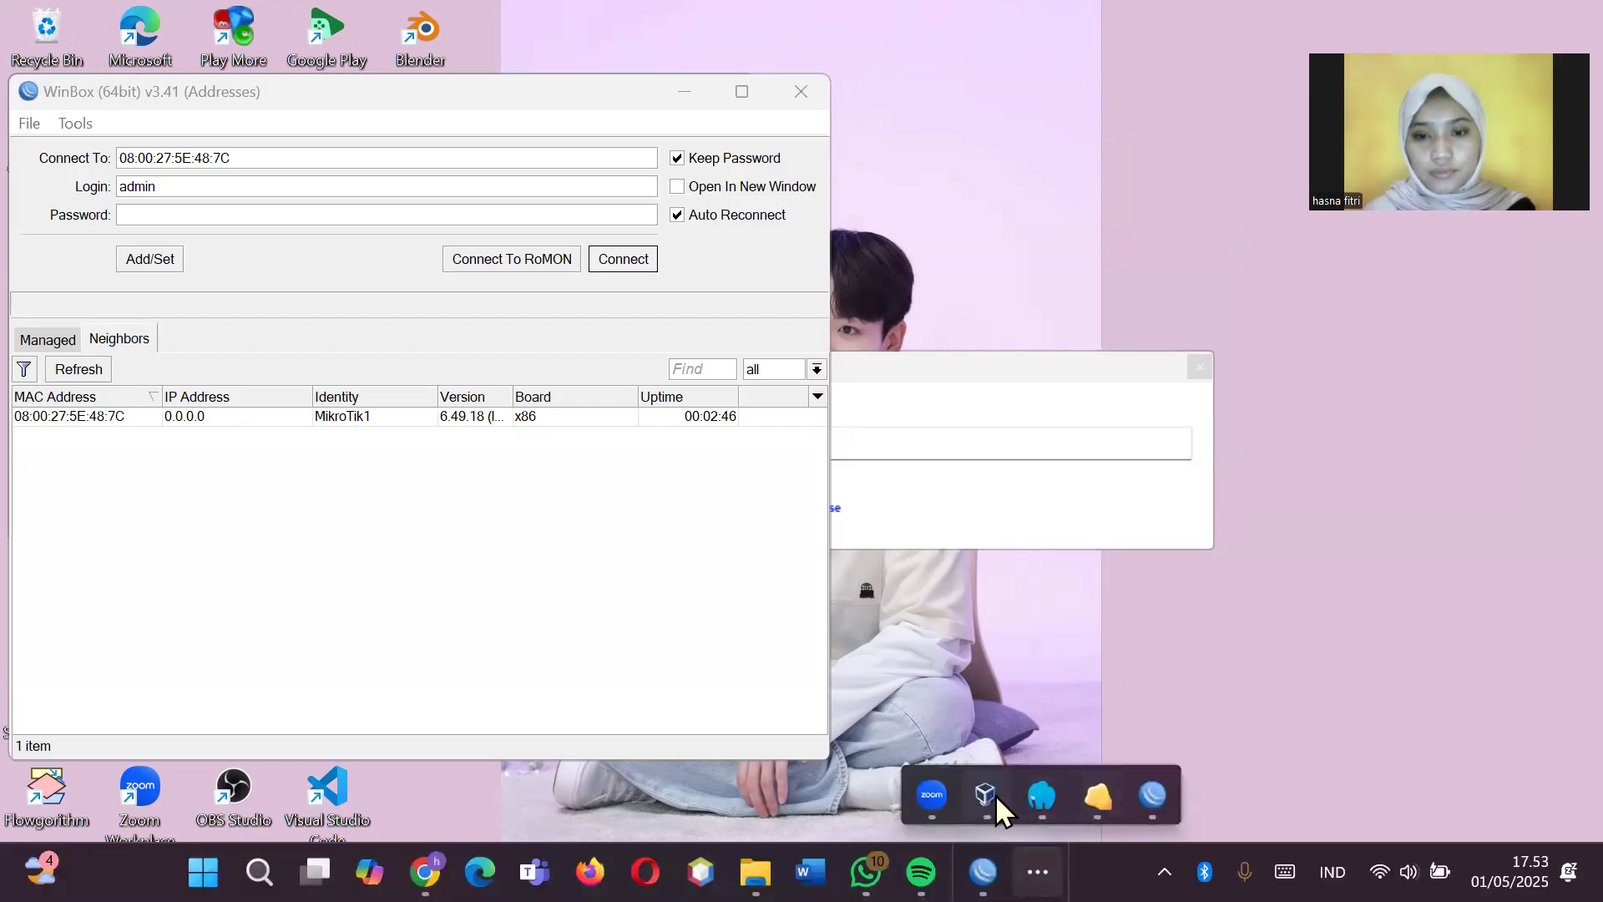
click(996, 798)
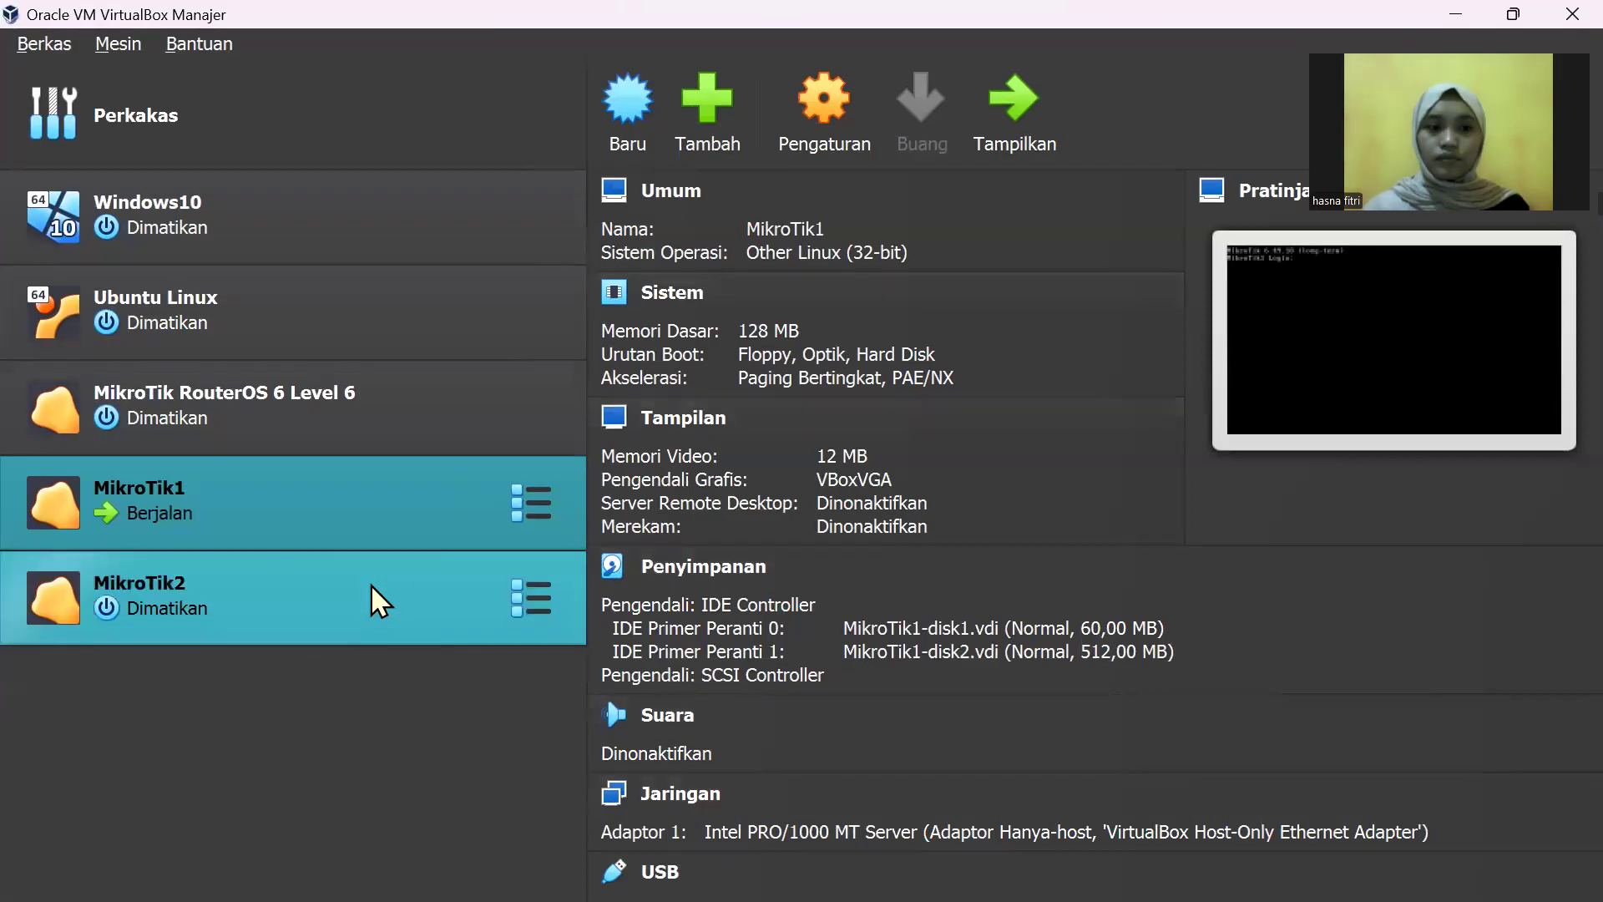
Step: Start MikroTik2, dismiss the keyboard-capture notice, and minimize VirtualBox Manager
click(371, 583)
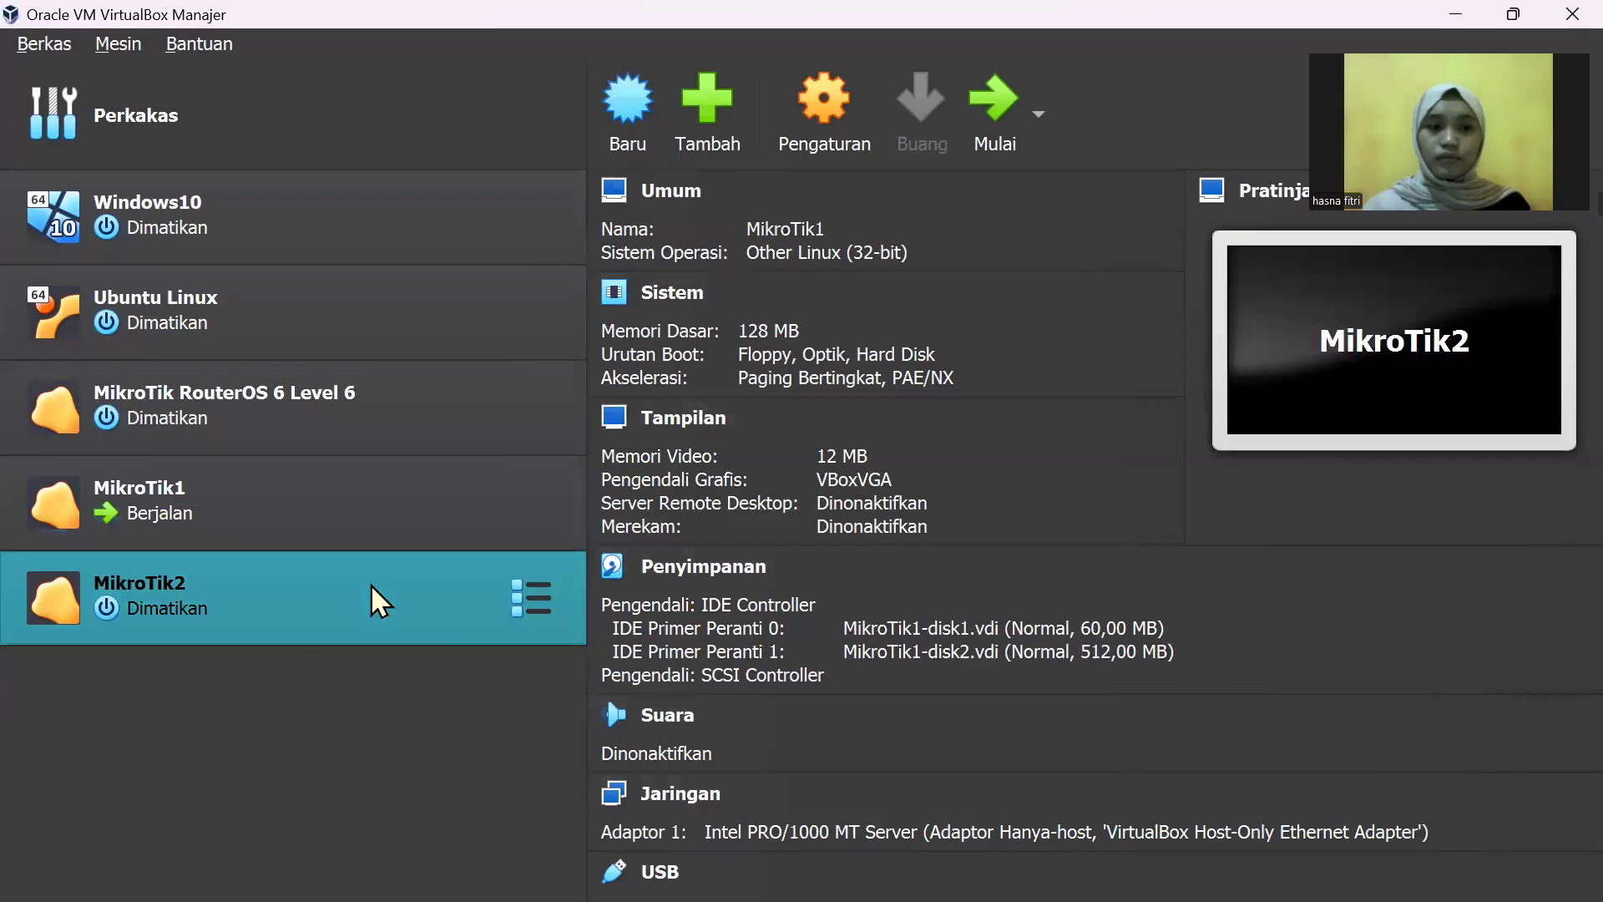
click(1001, 86)
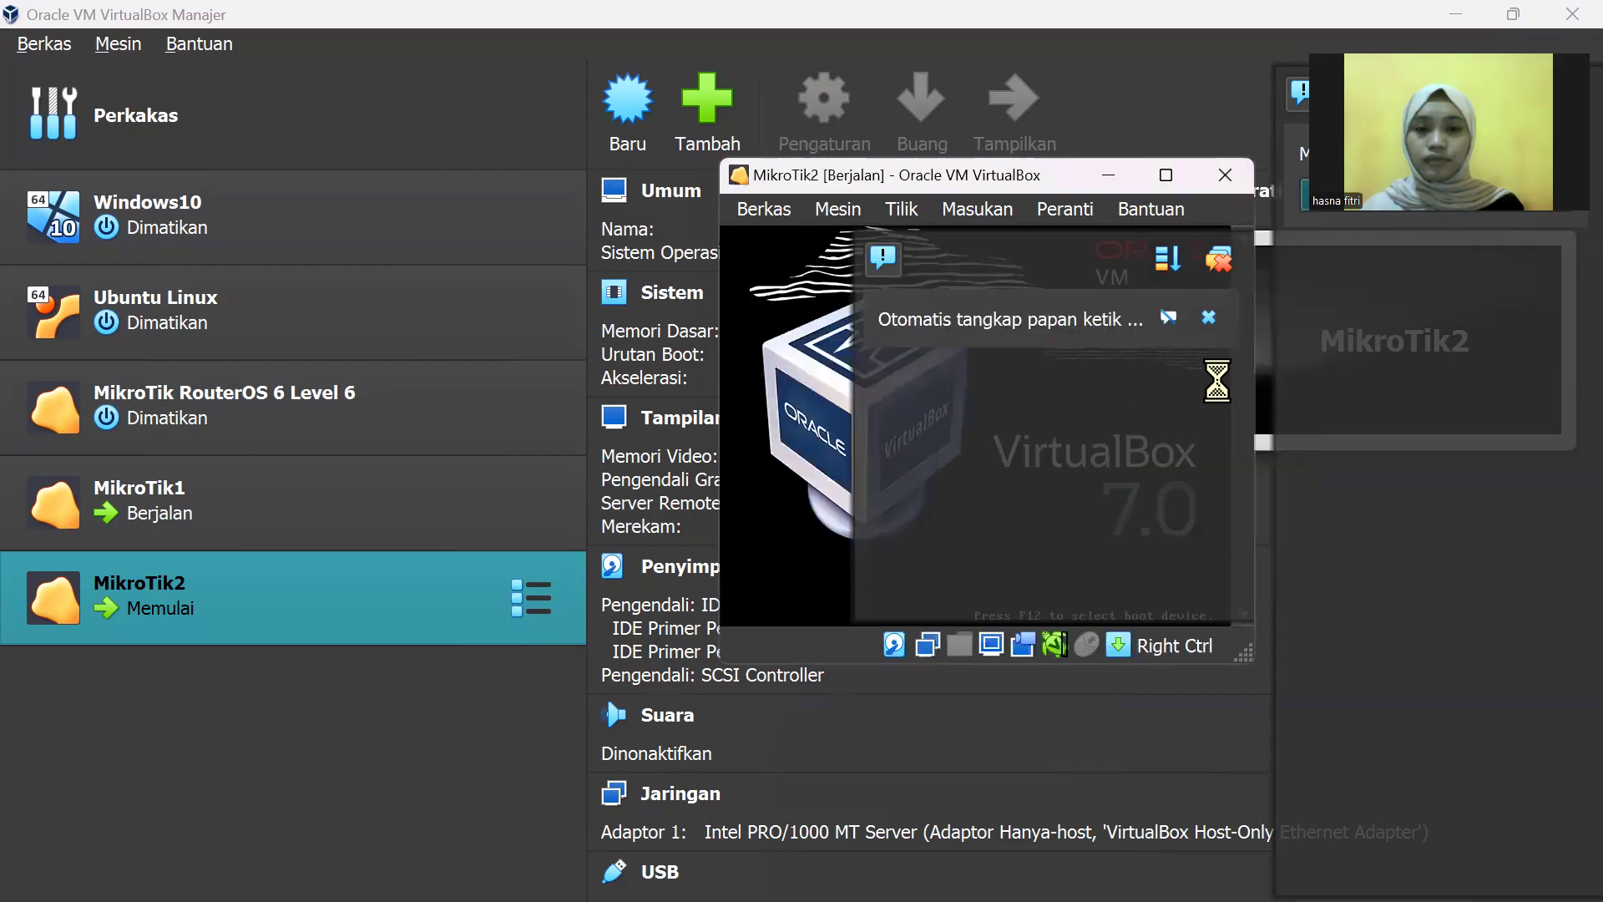
click(1218, 316)
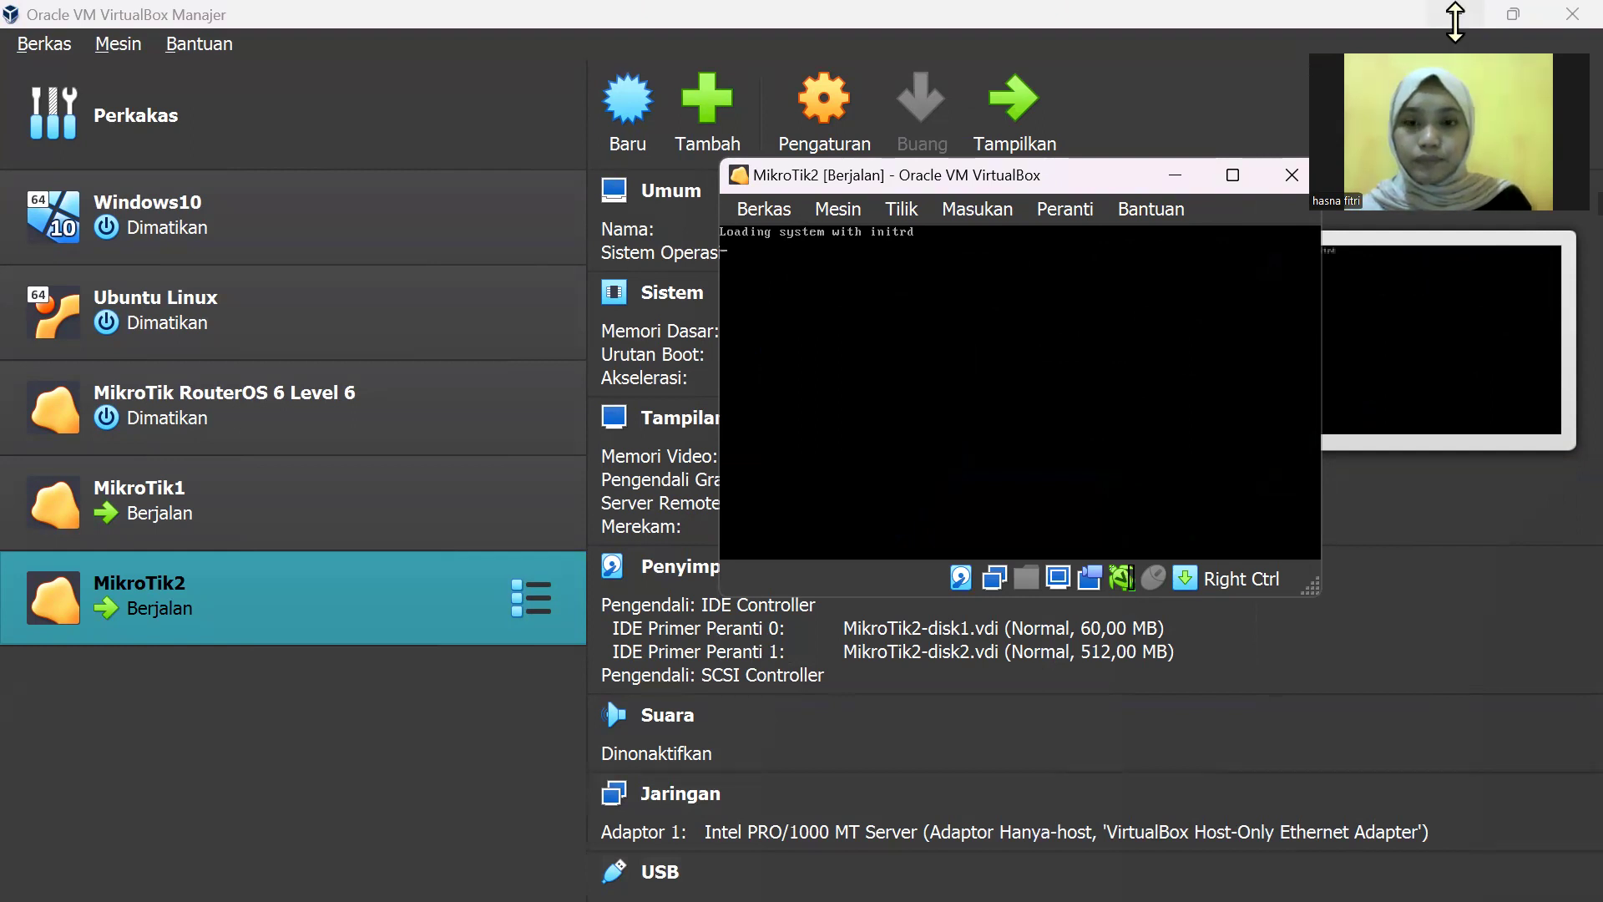
click(1456, 23)
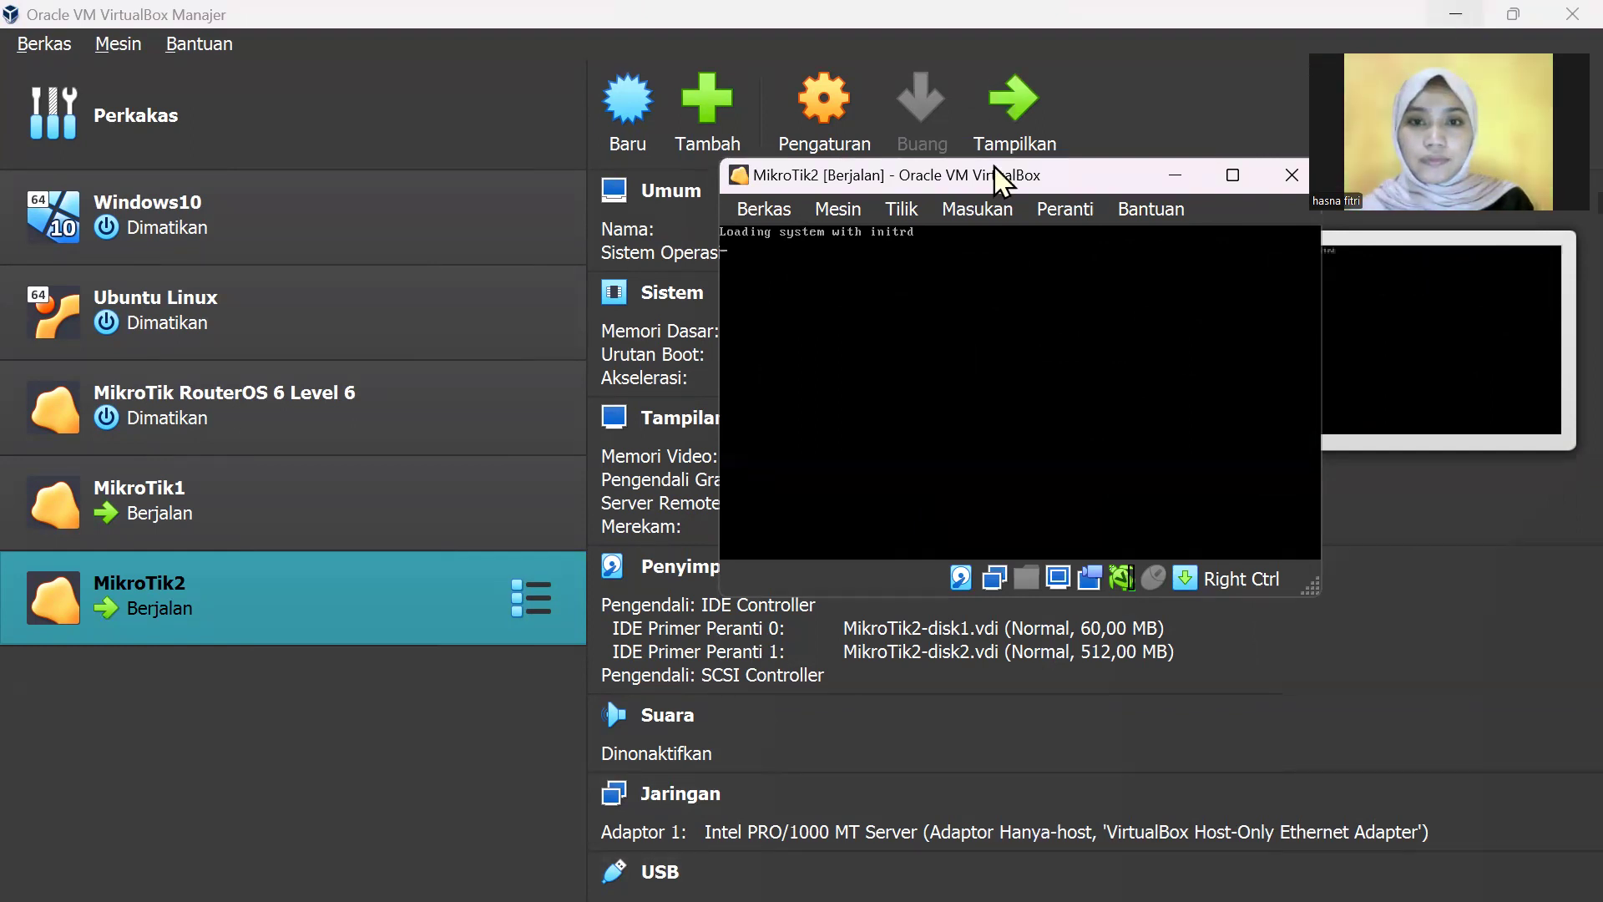
Step: Refresh WinBox's neighbour list until MikroTikMaster appears, then connect to it as admin
drag(1013, 175, 1218, 155)
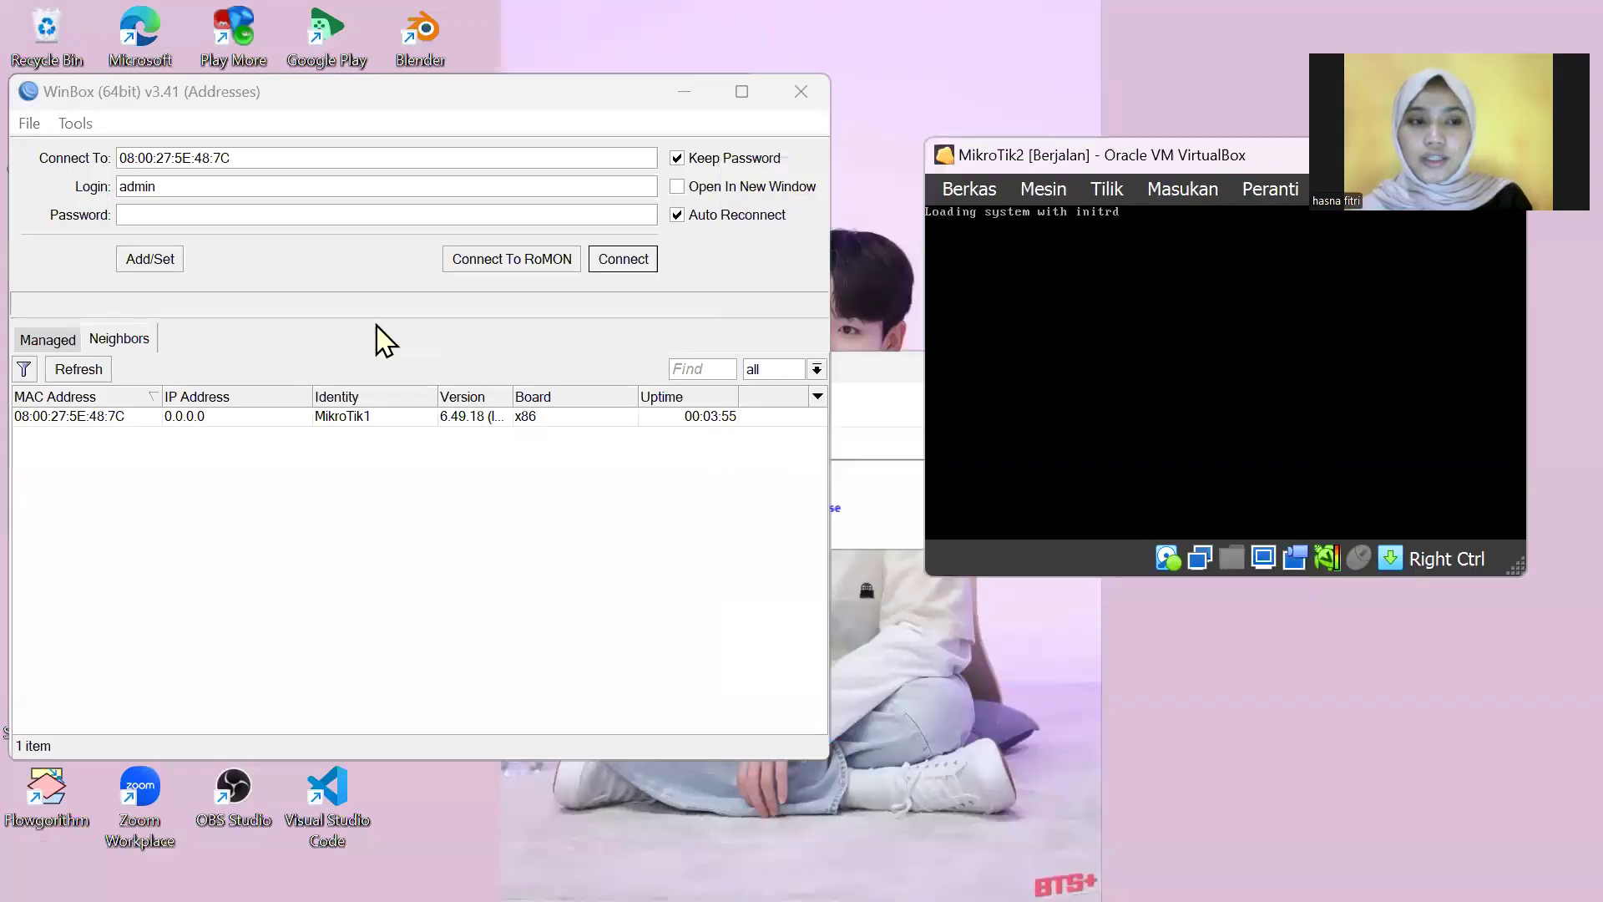
click(100, 373)
click(100, 373)
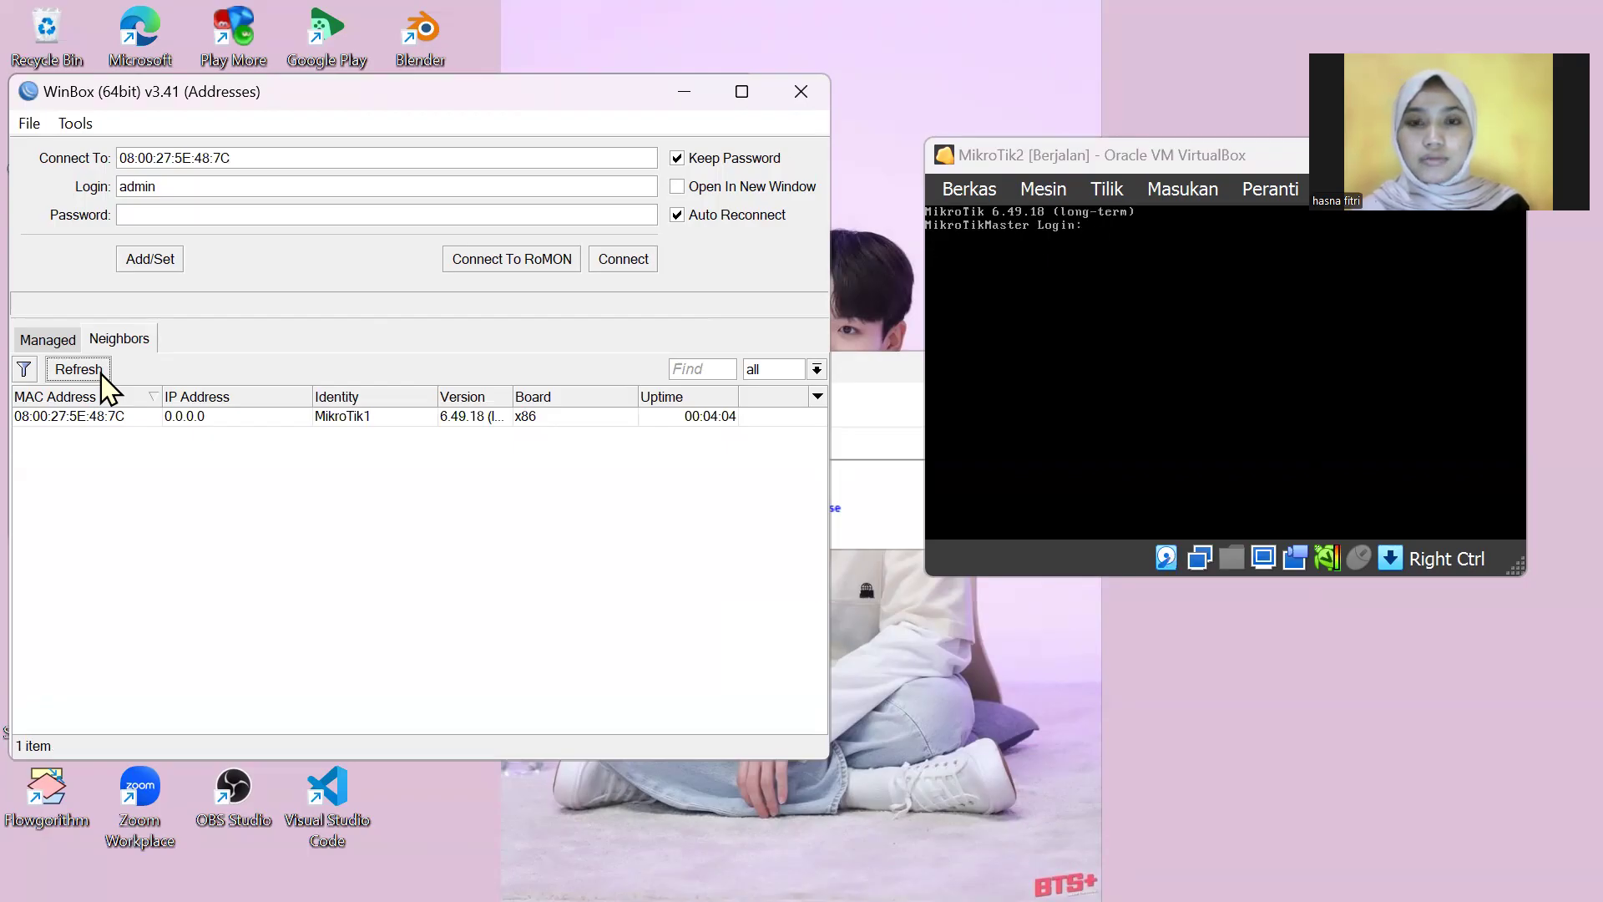
click(79, 369)
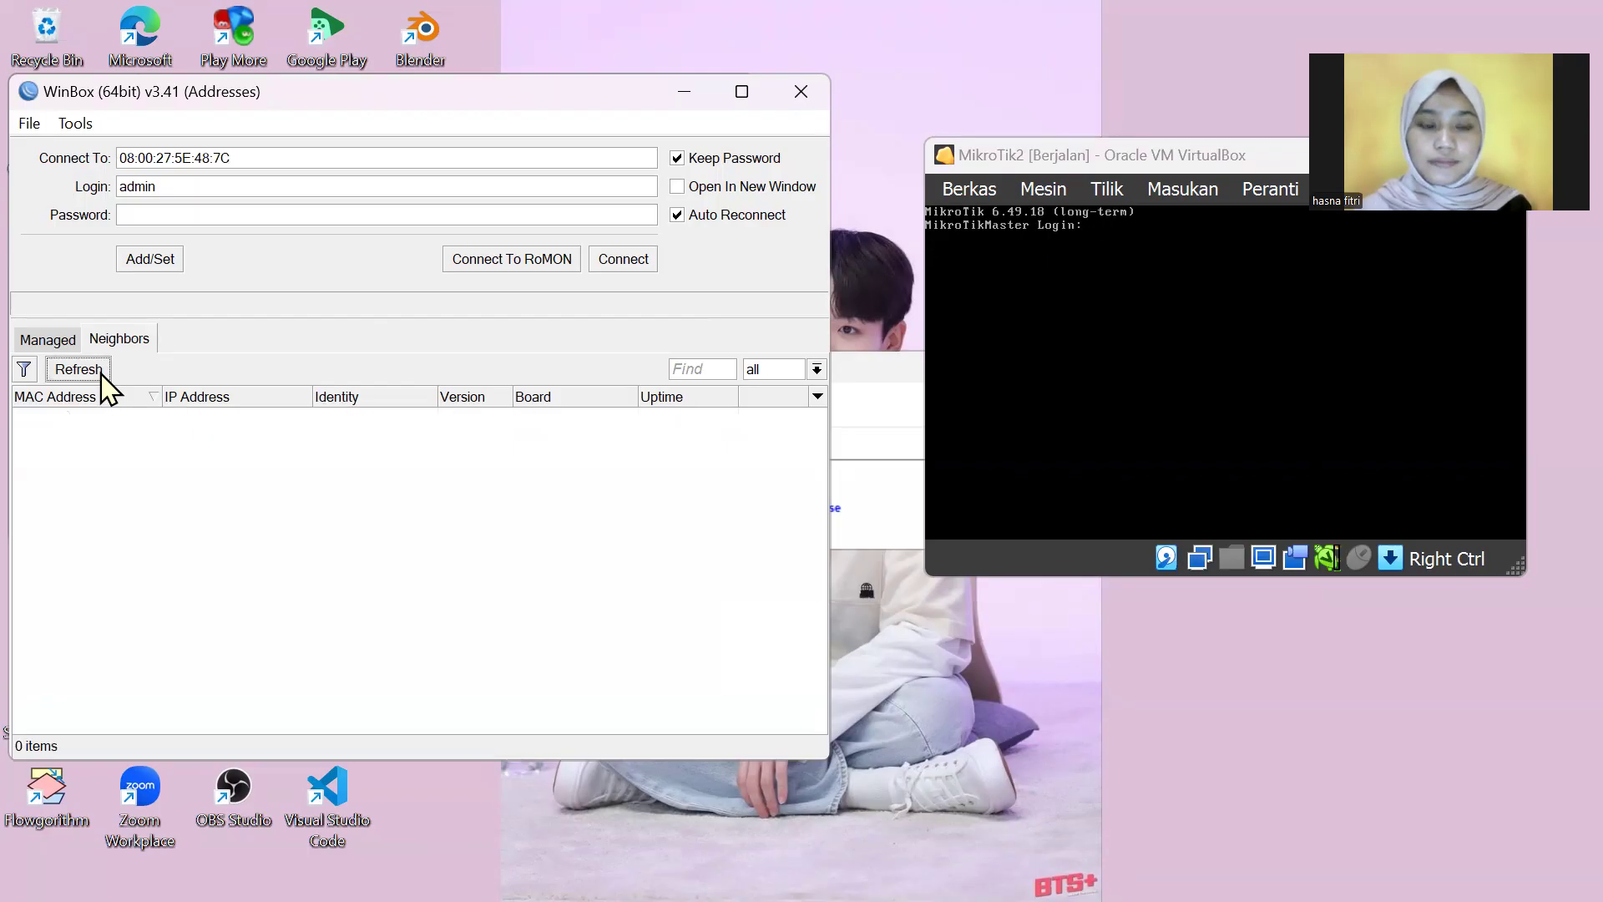
click(101, 373)
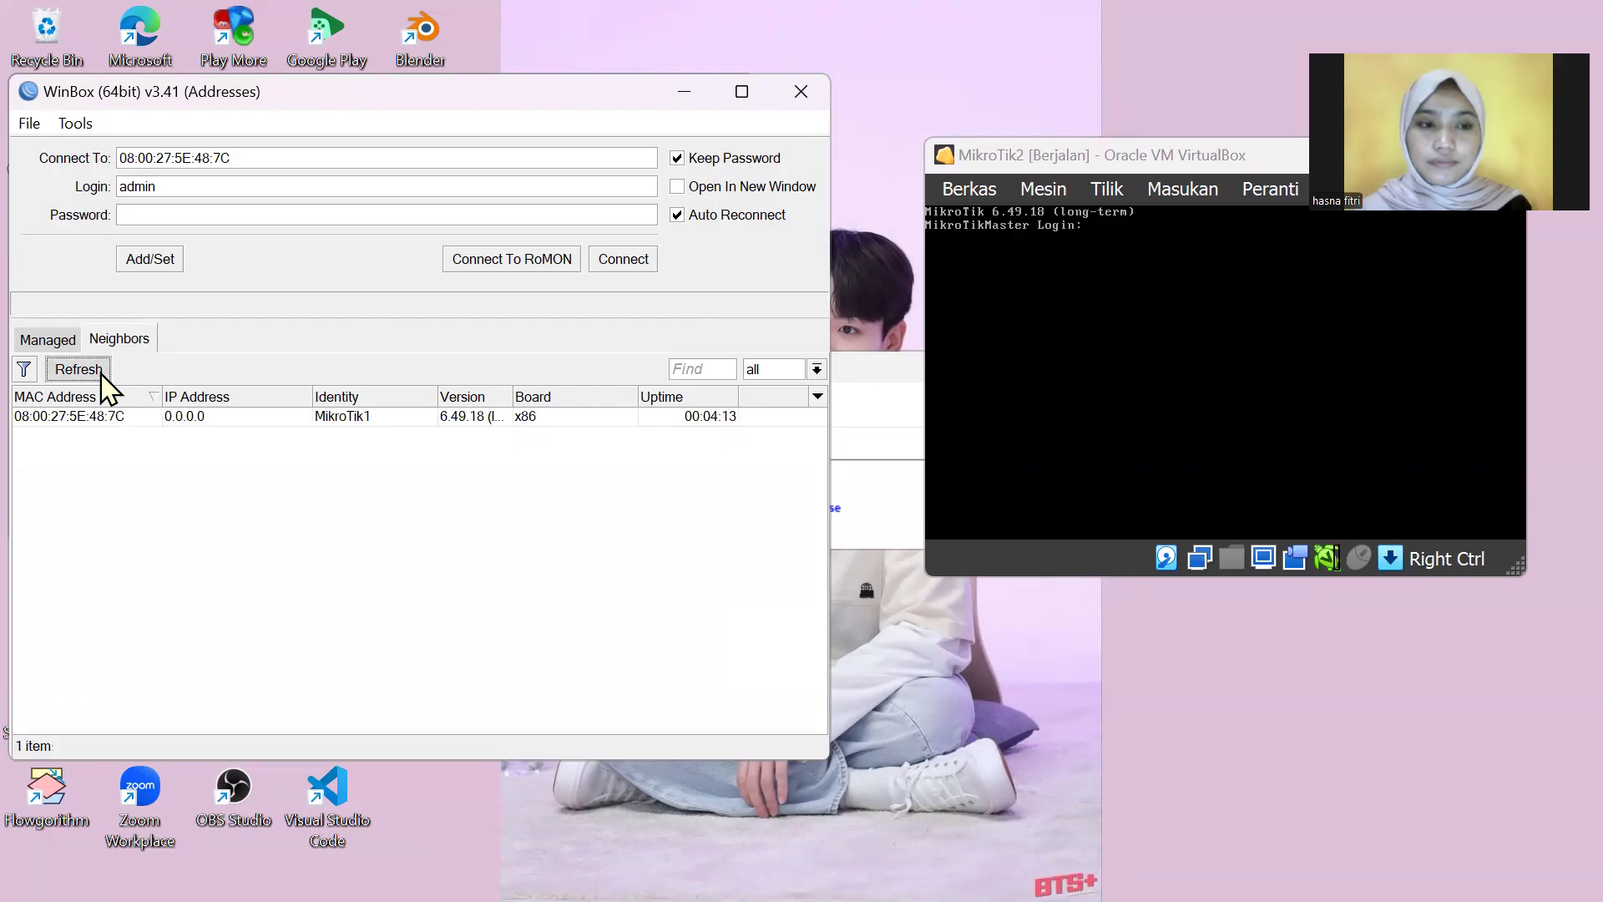
click(101, 373)
click(101, 373)
click(101, 373)
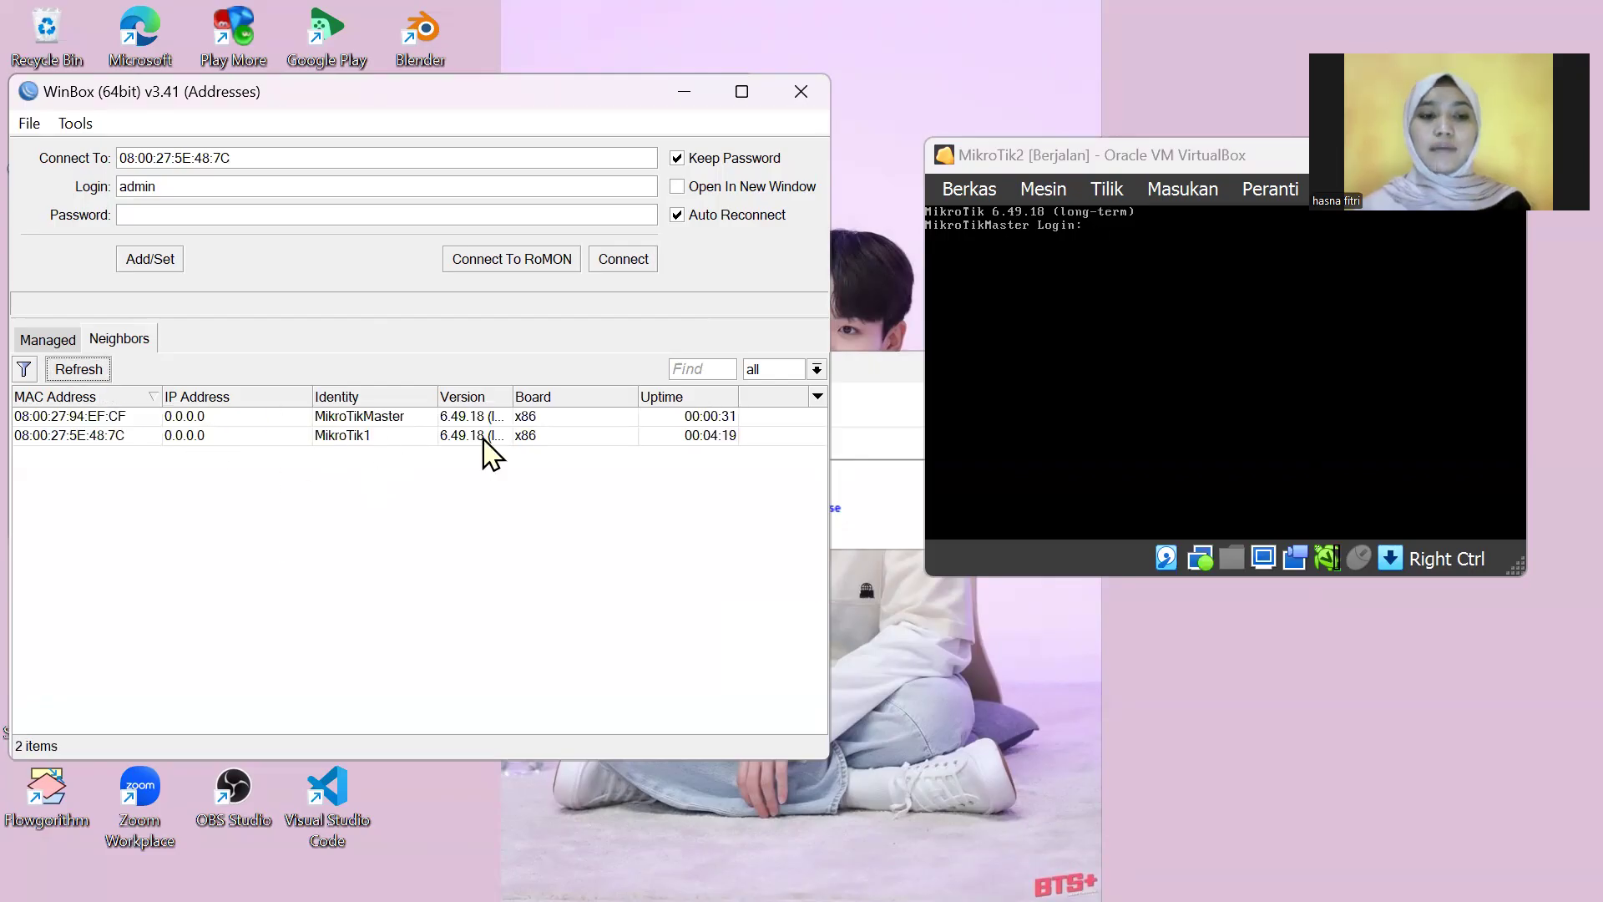
click(388, 421)
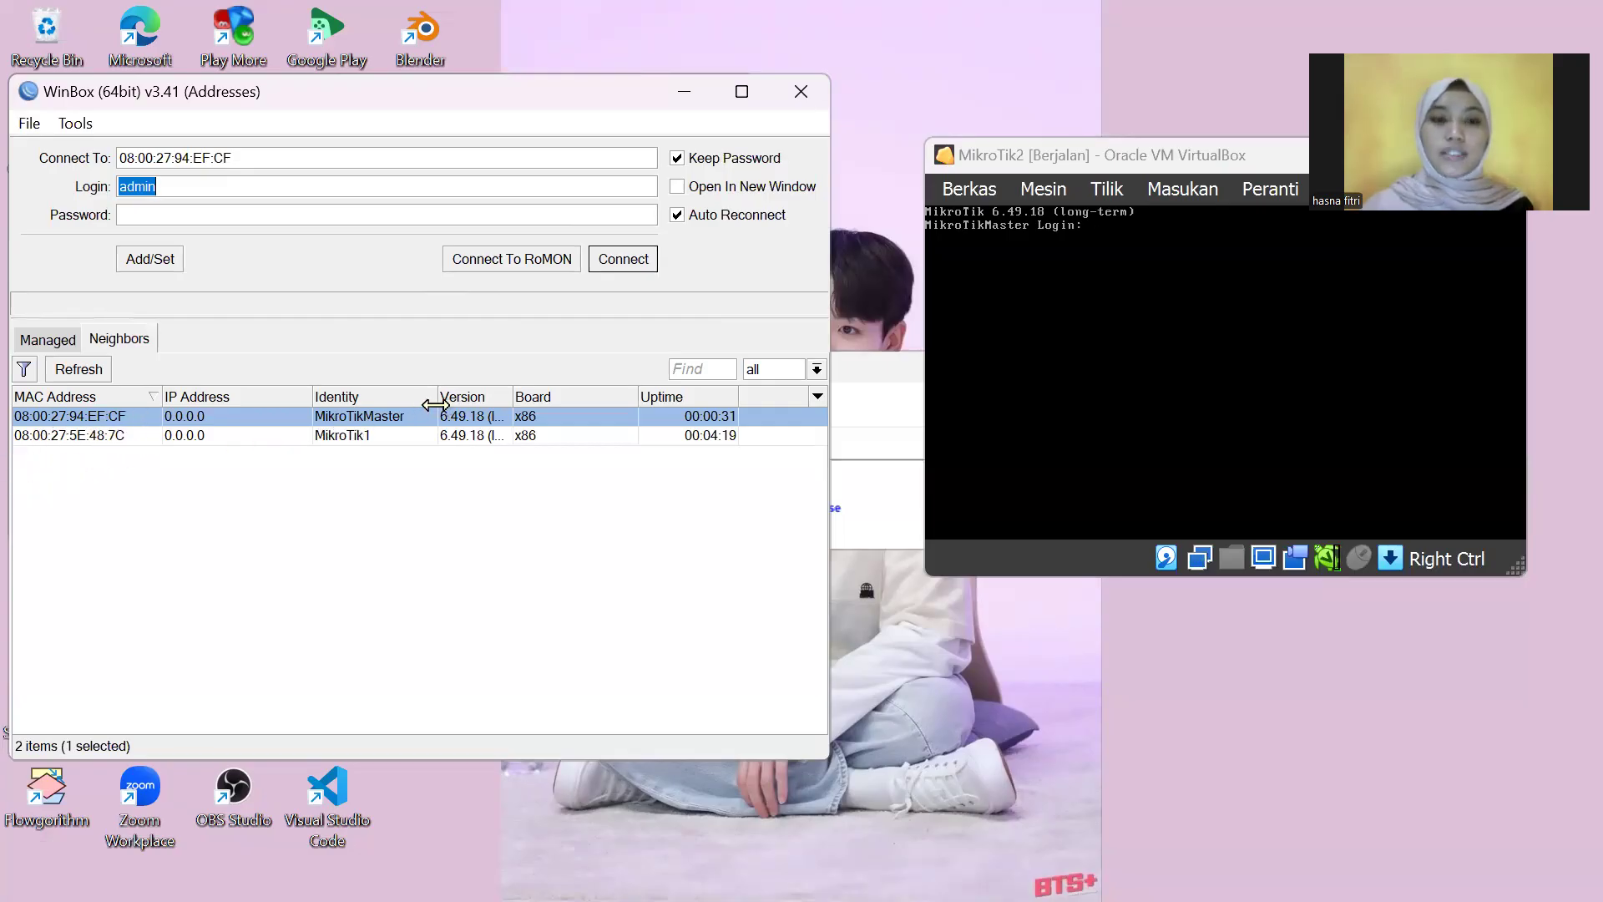
click(639, 264)
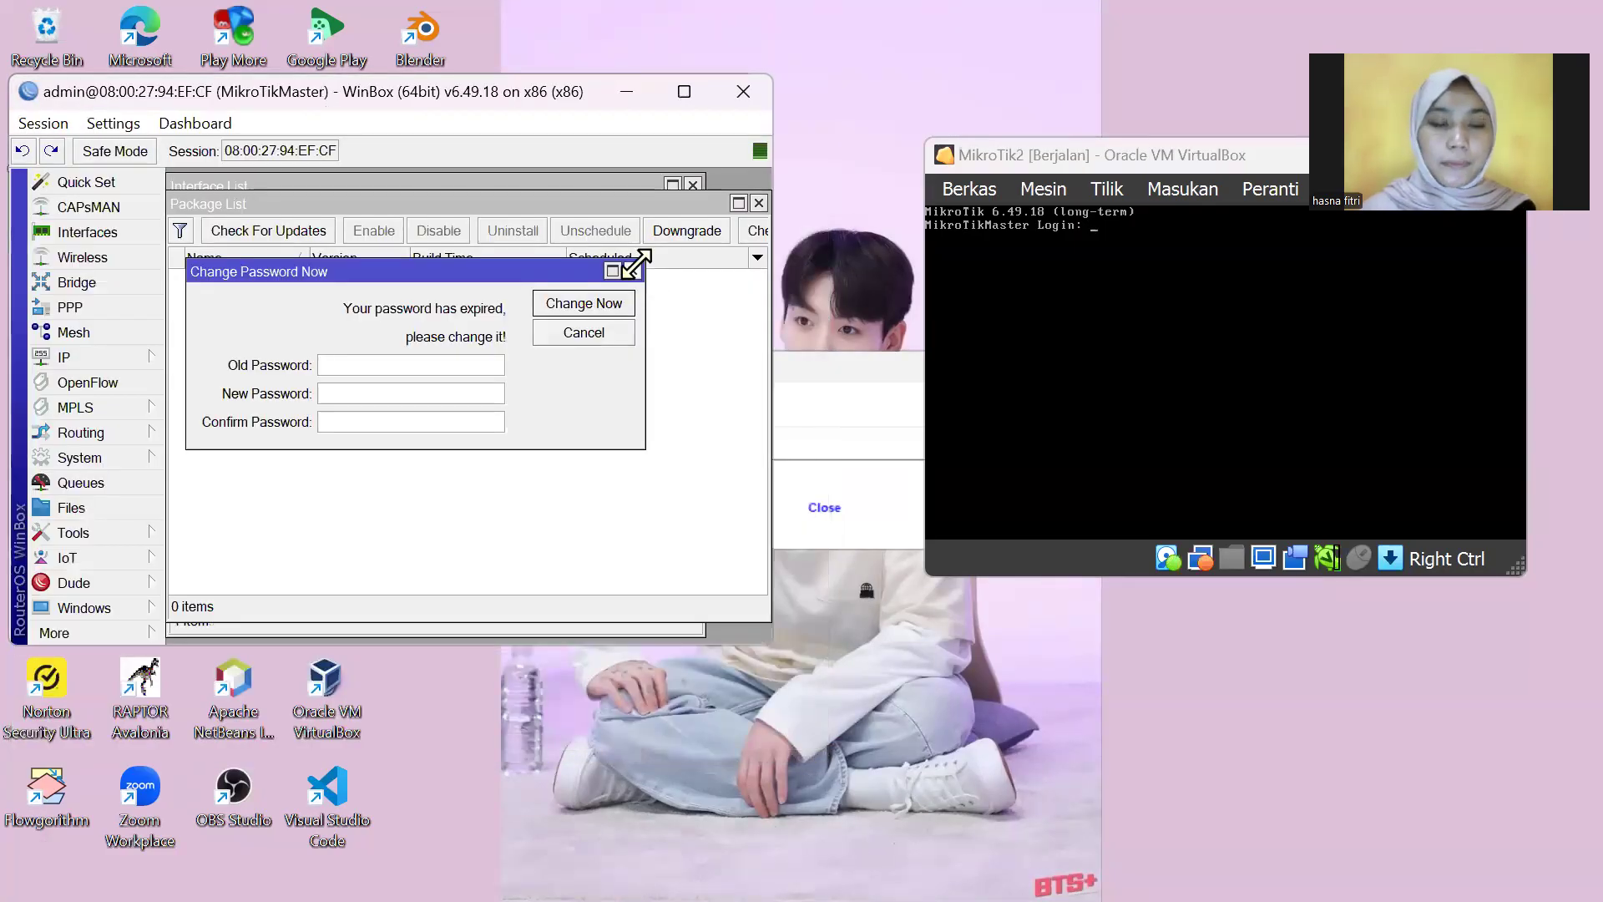
Step: Skip the expired-password prompt and change the router identity from MikroTikMaster to MikroTik2
click(633, 271)
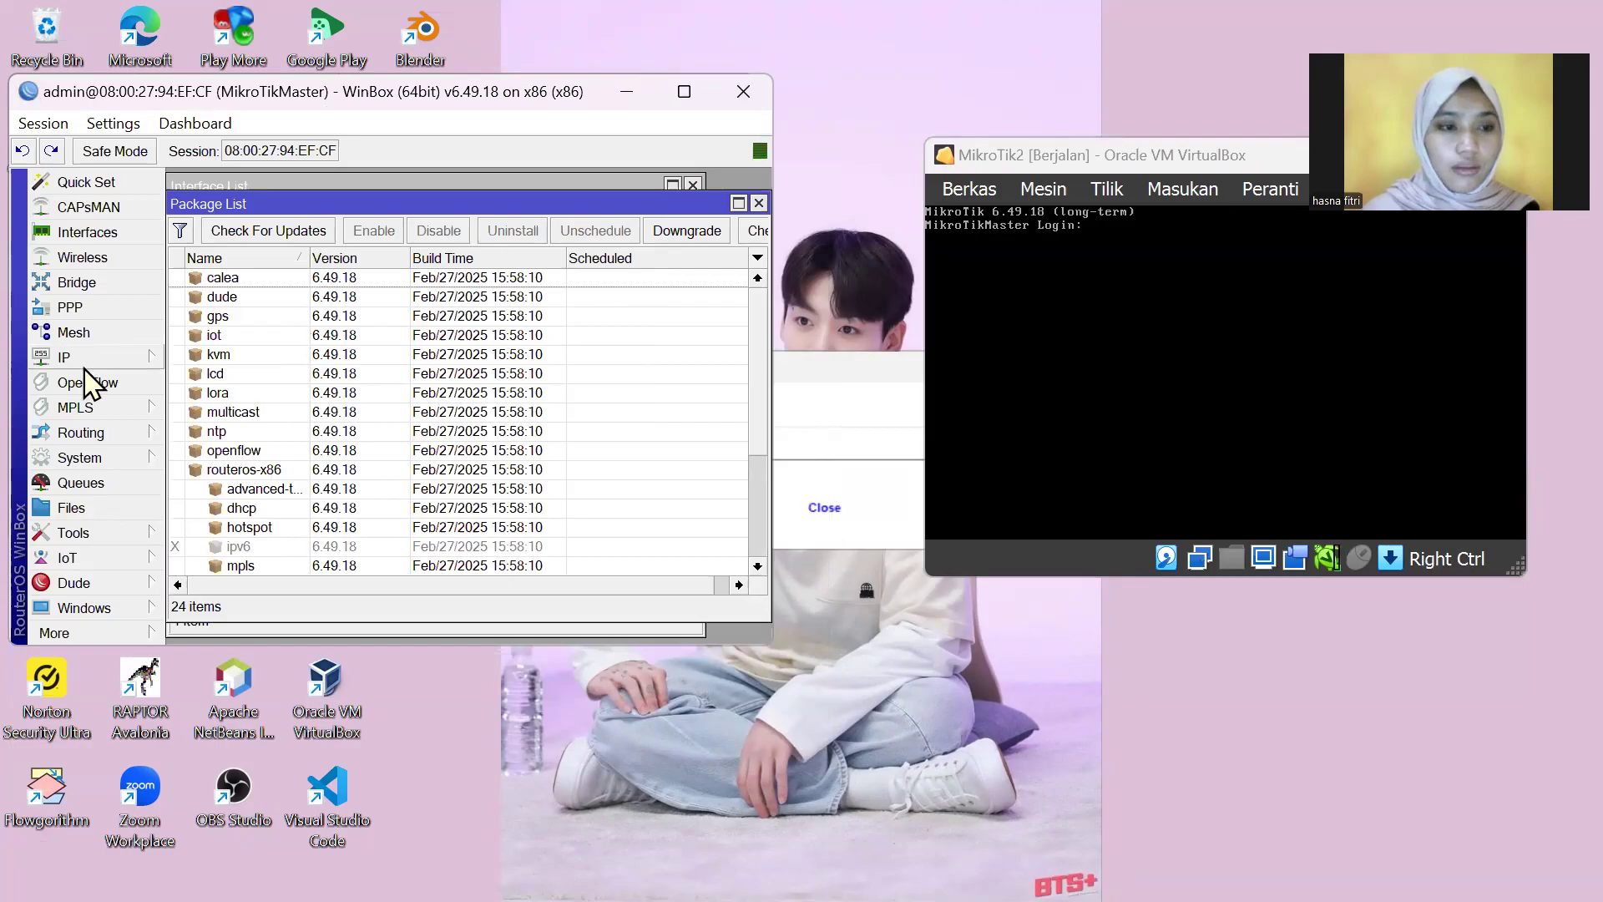
click(112, 237)
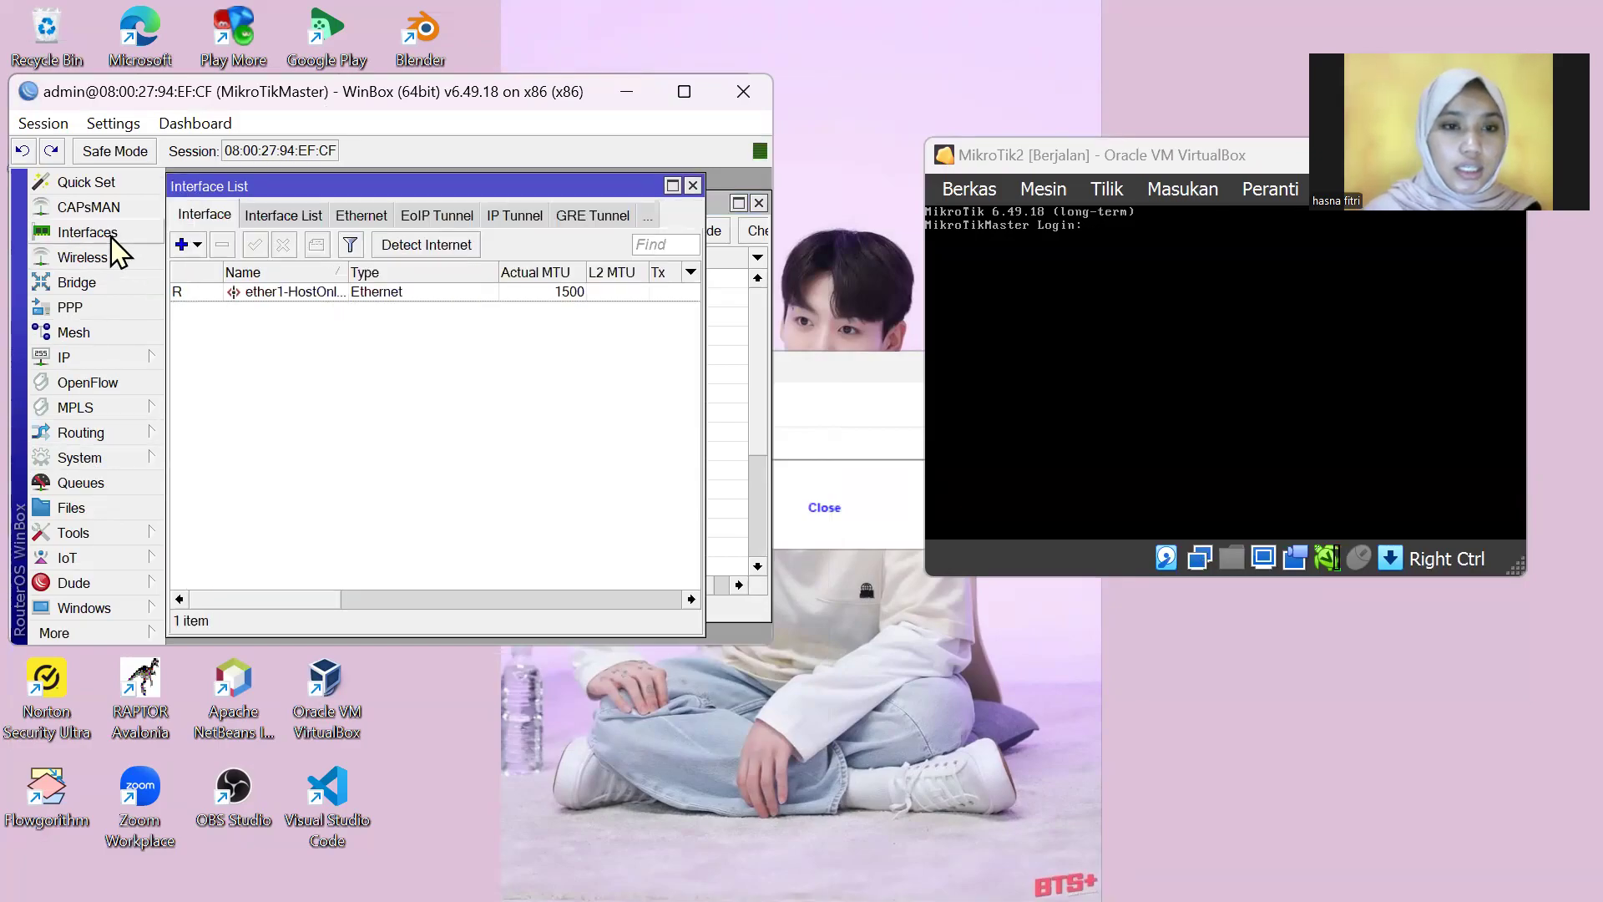
click(121, 462)
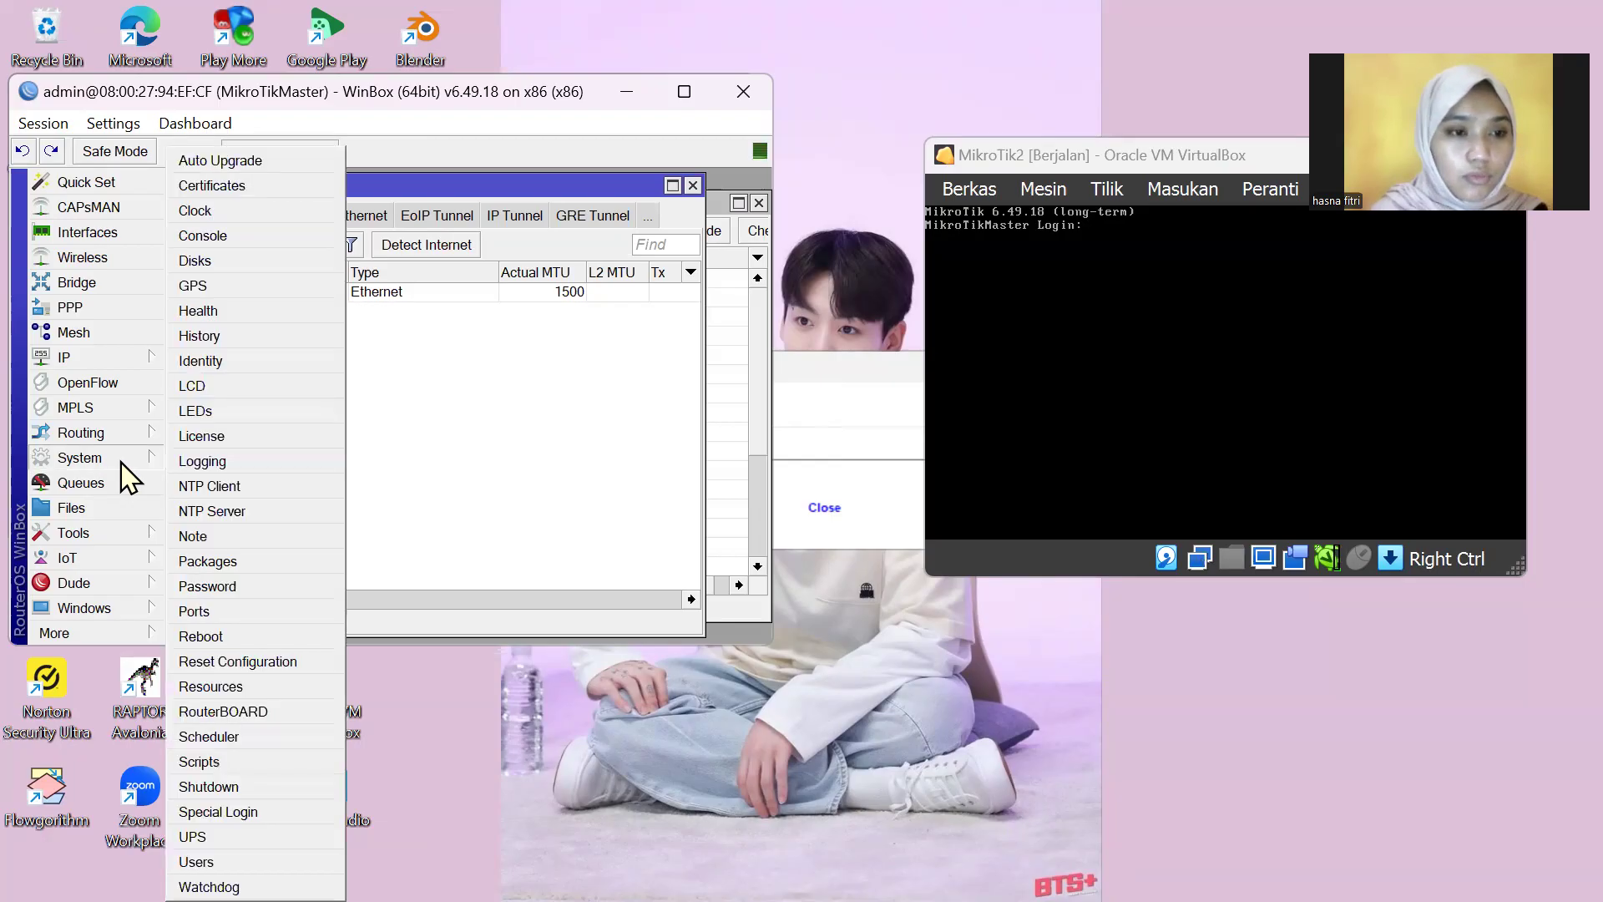
click(252, 357)
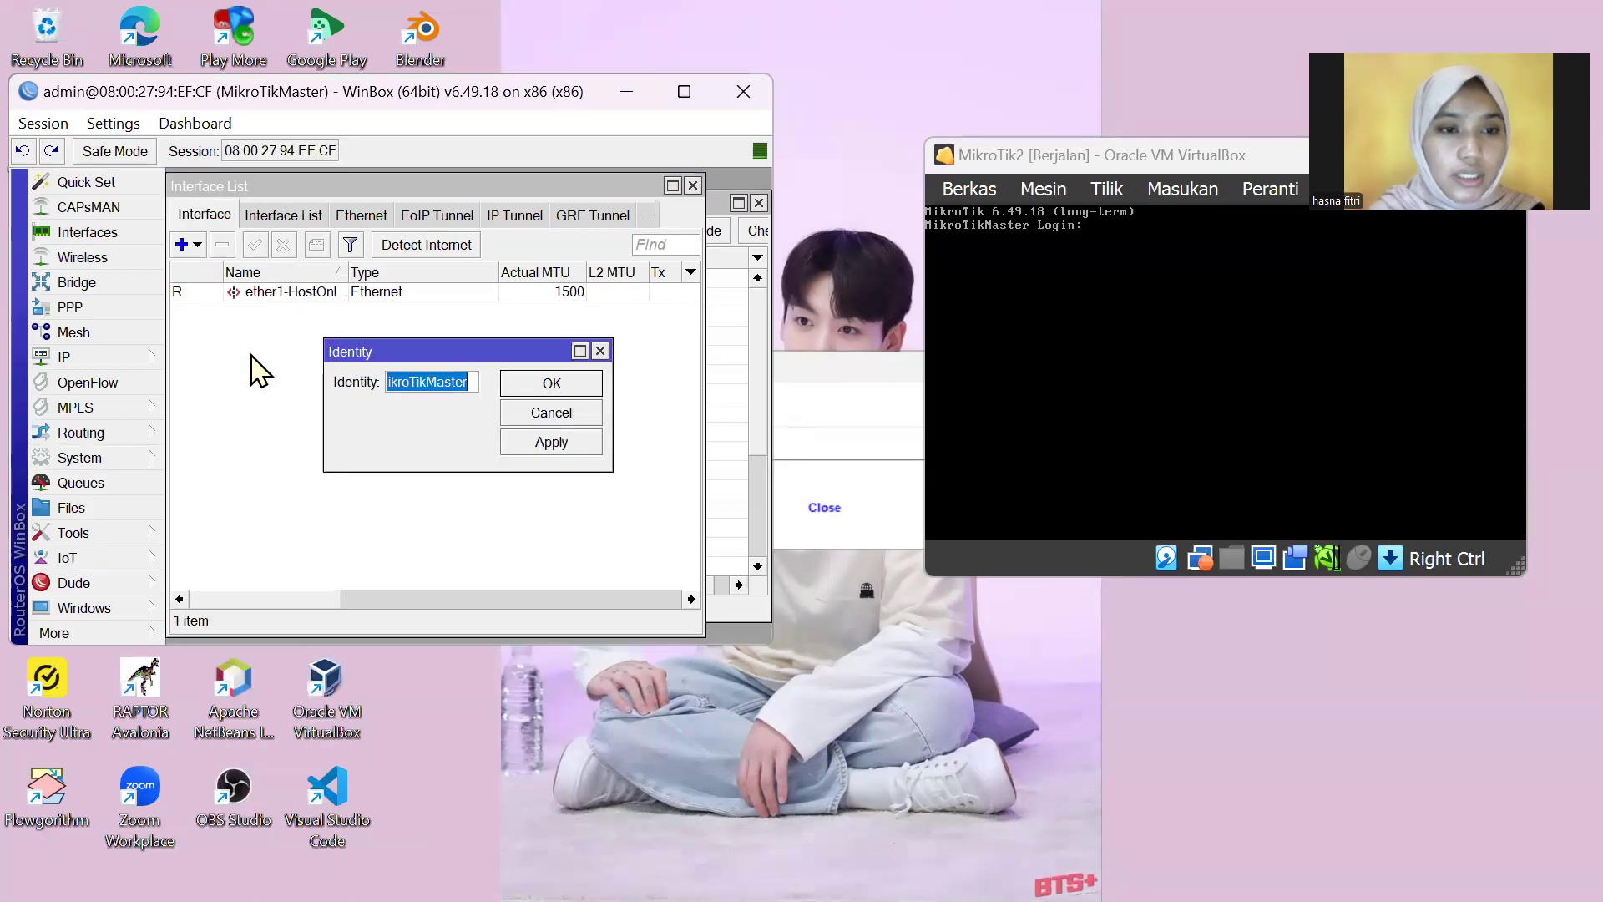
click(476, 381)
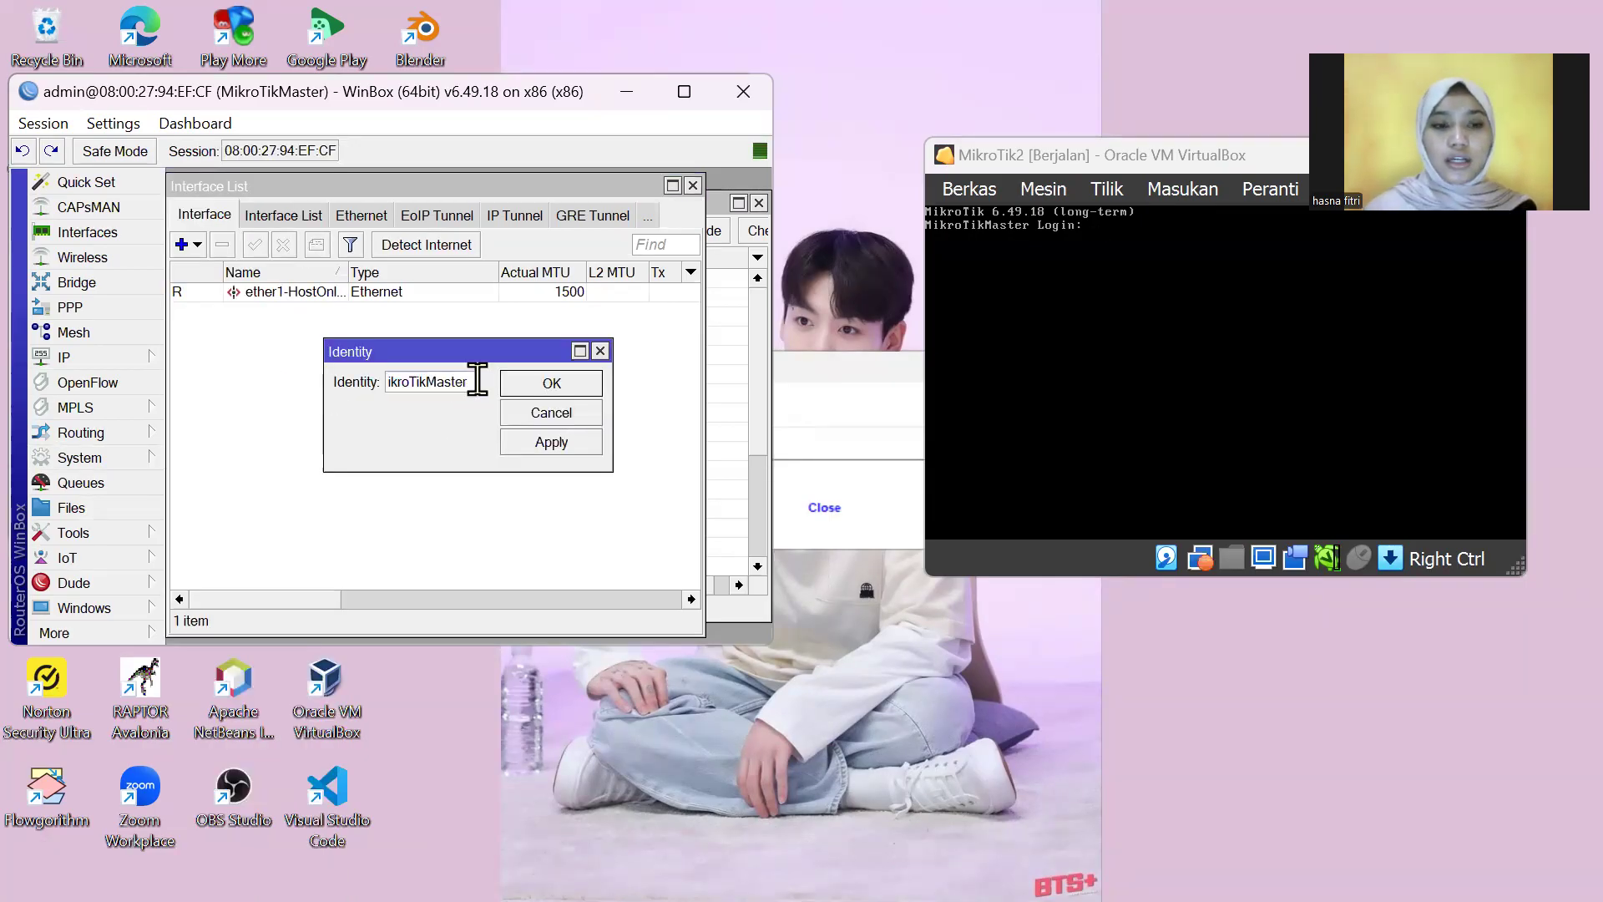
key(BackSpace)
key(BackSpace)
key(BackSpace)
key(BackSpace)
key(BackSpace)
key(BackSpace)
text(2)
click(565, 459)
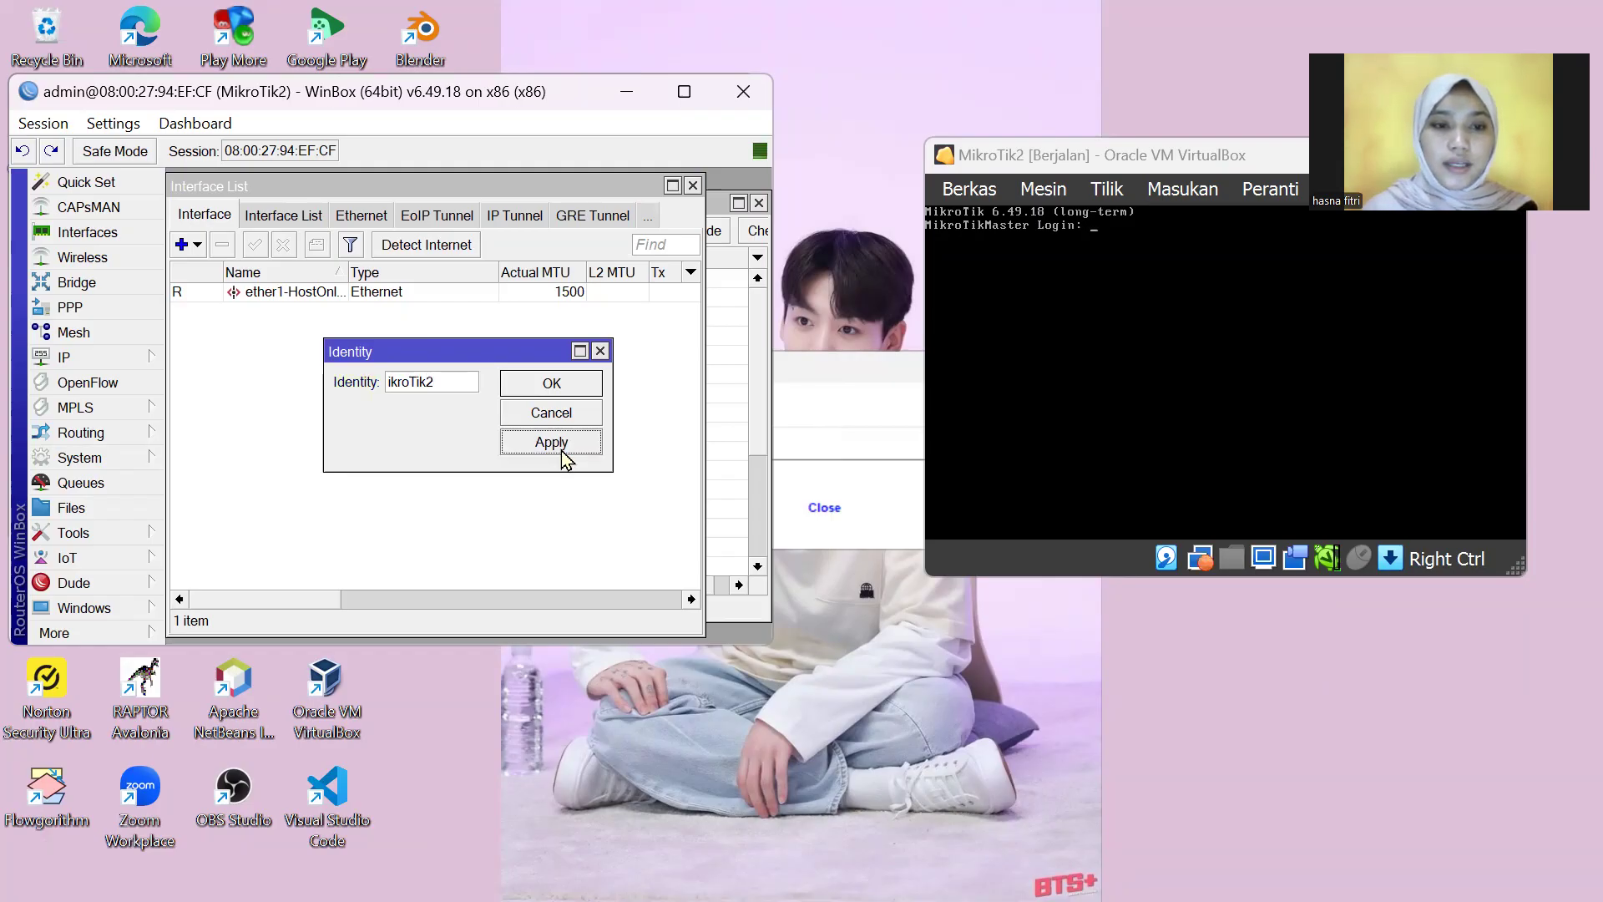
click(580, 388)
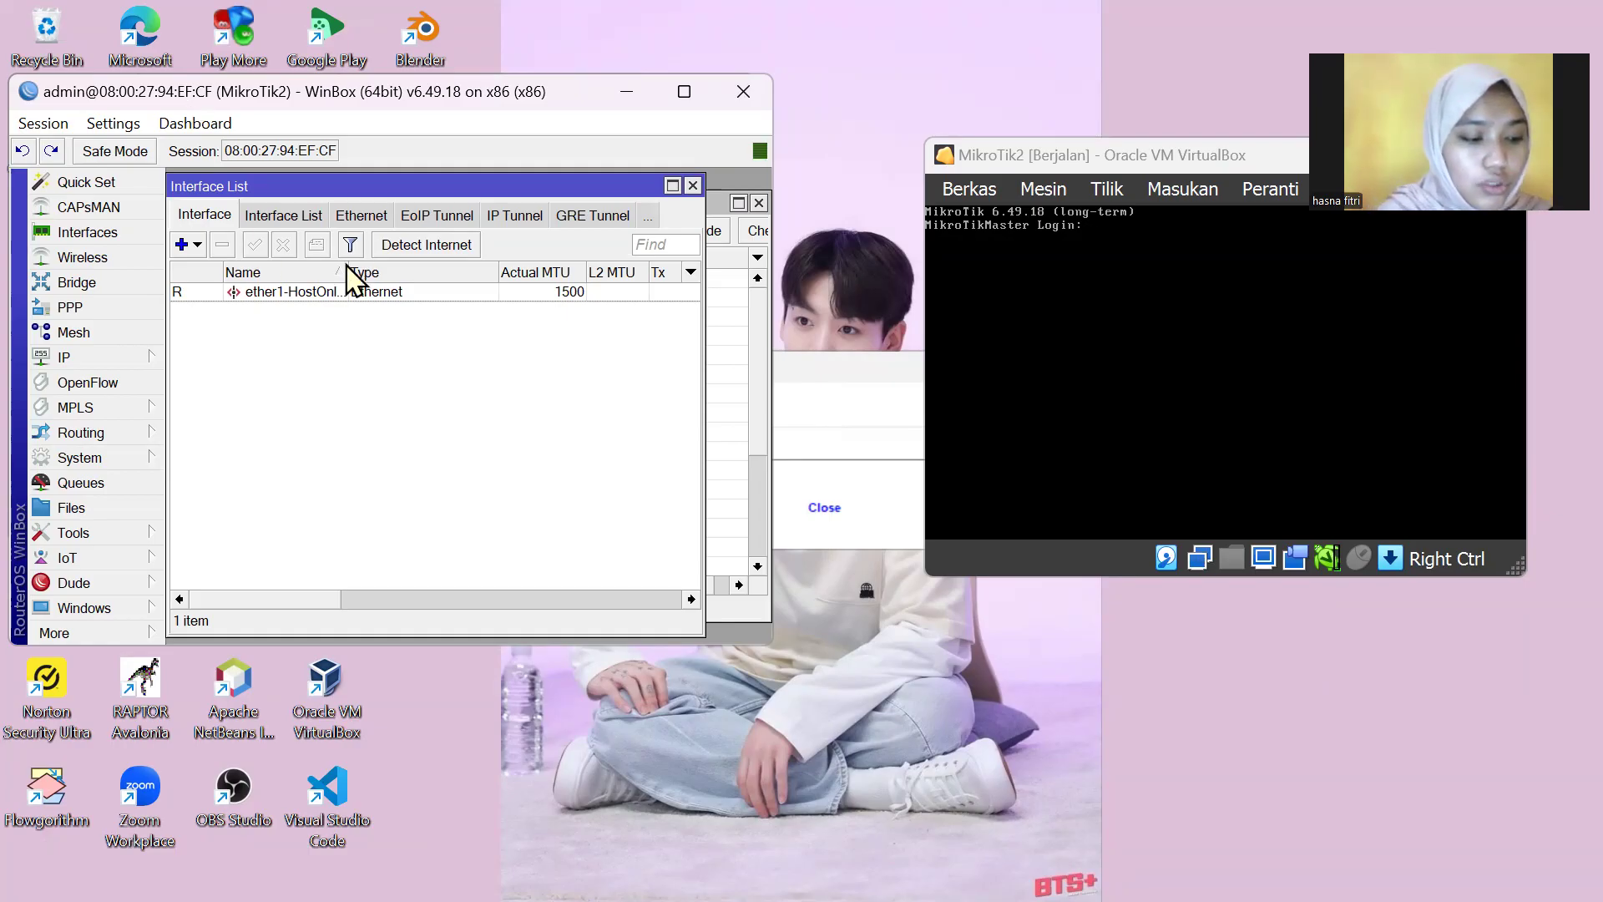
Step: Reset the MAC address of MikroTik2's ether1-HostOnlyAdapter interface, dropping the WinBox session
click(280, 299)
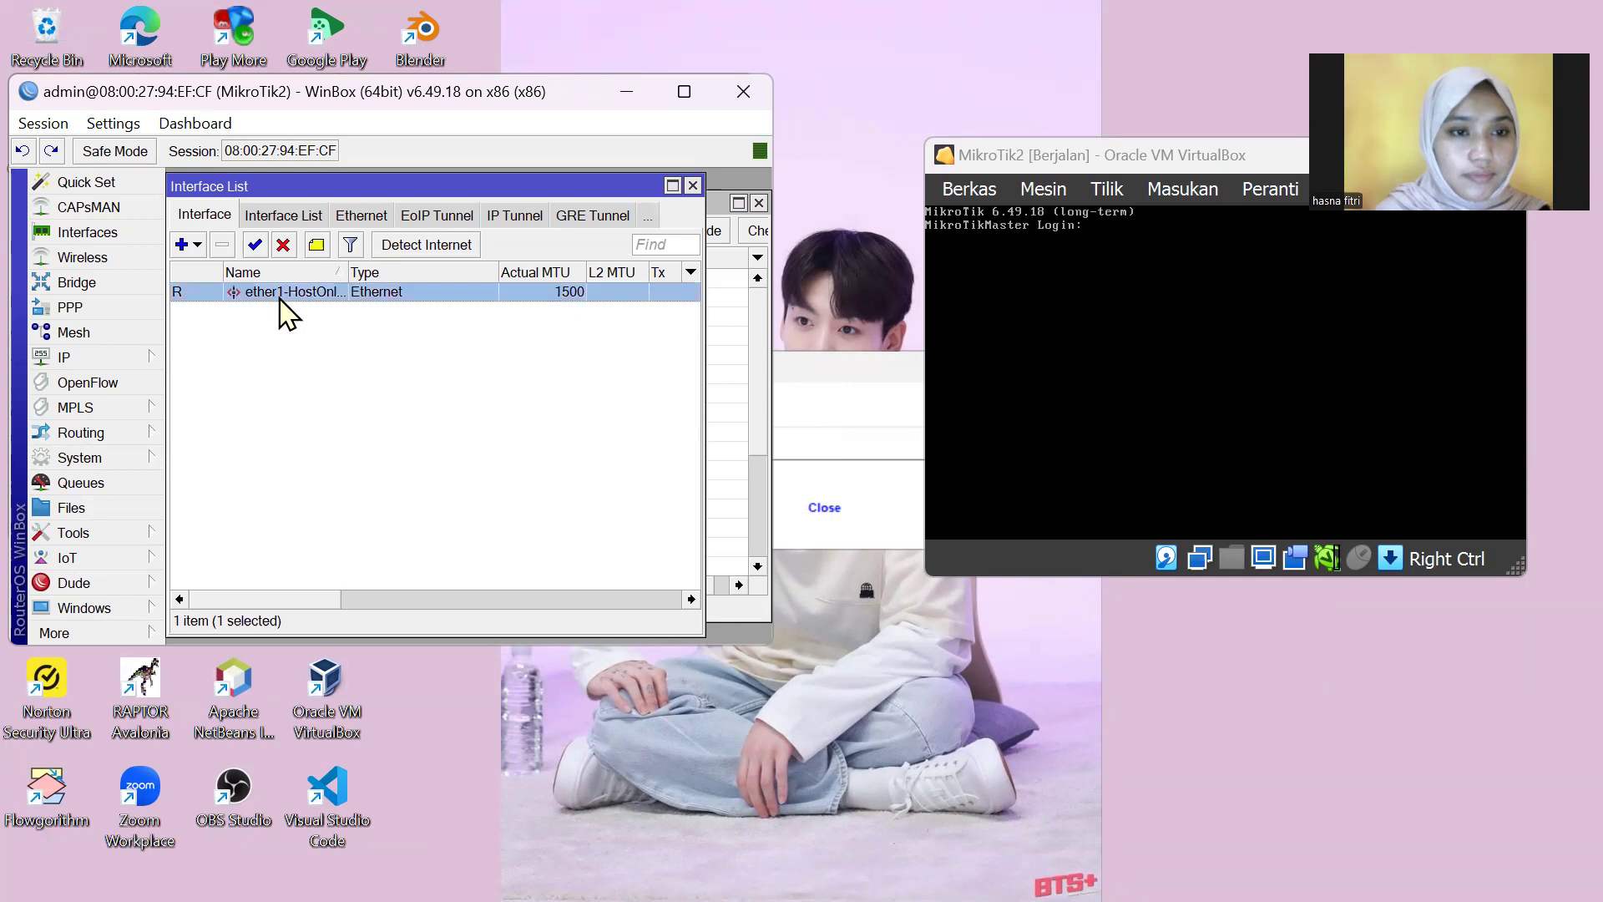
double_click(280, 296)
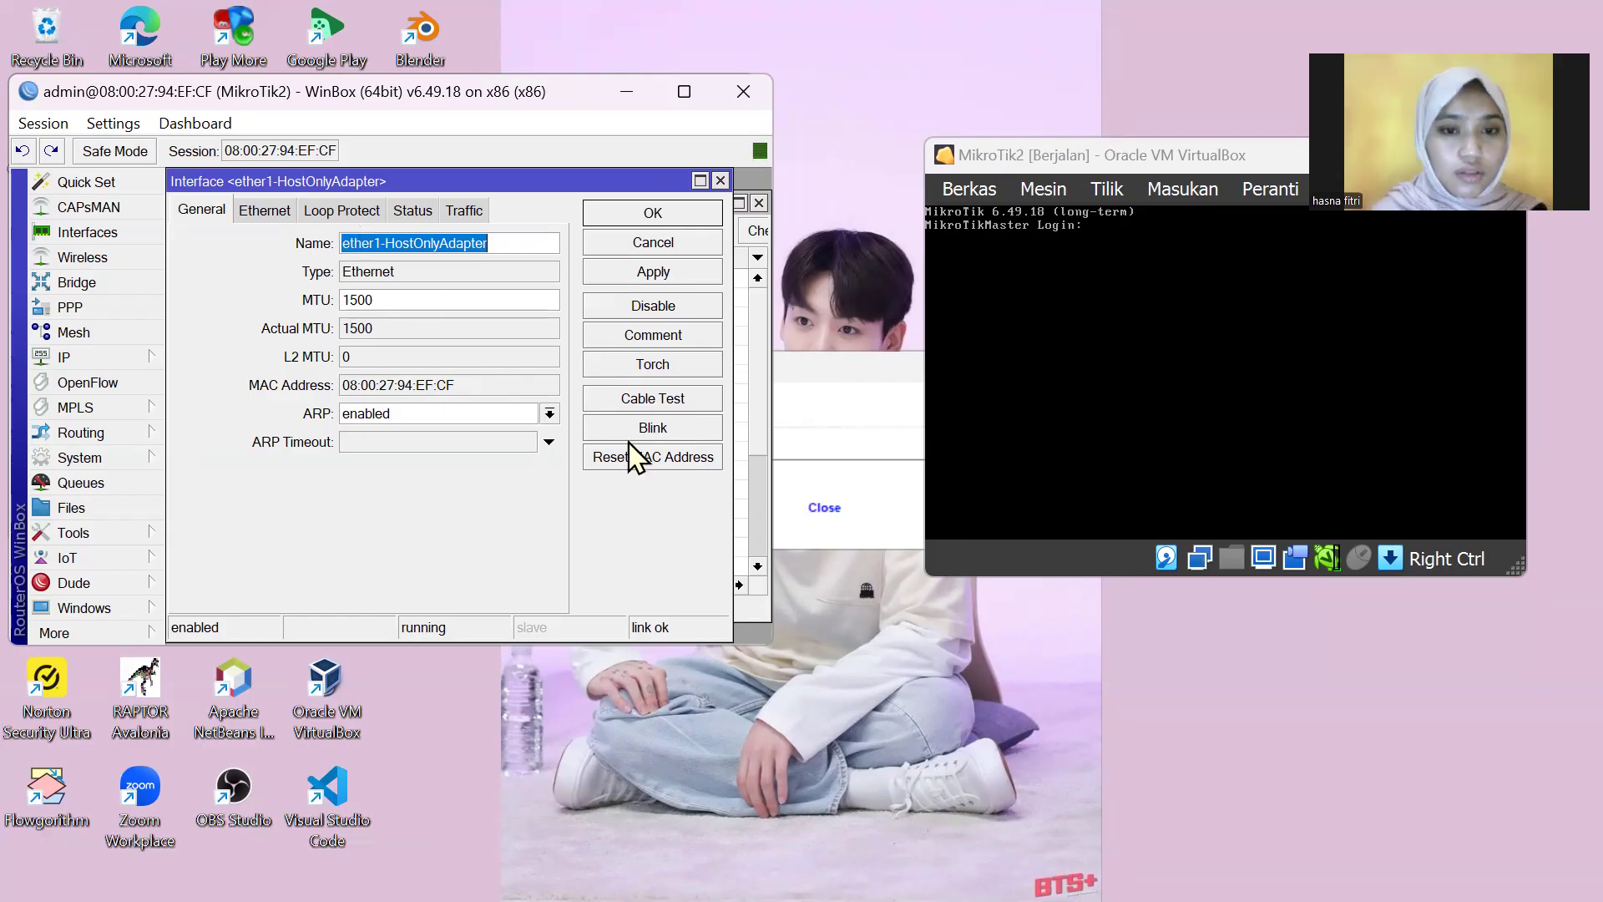
click(644, 461)
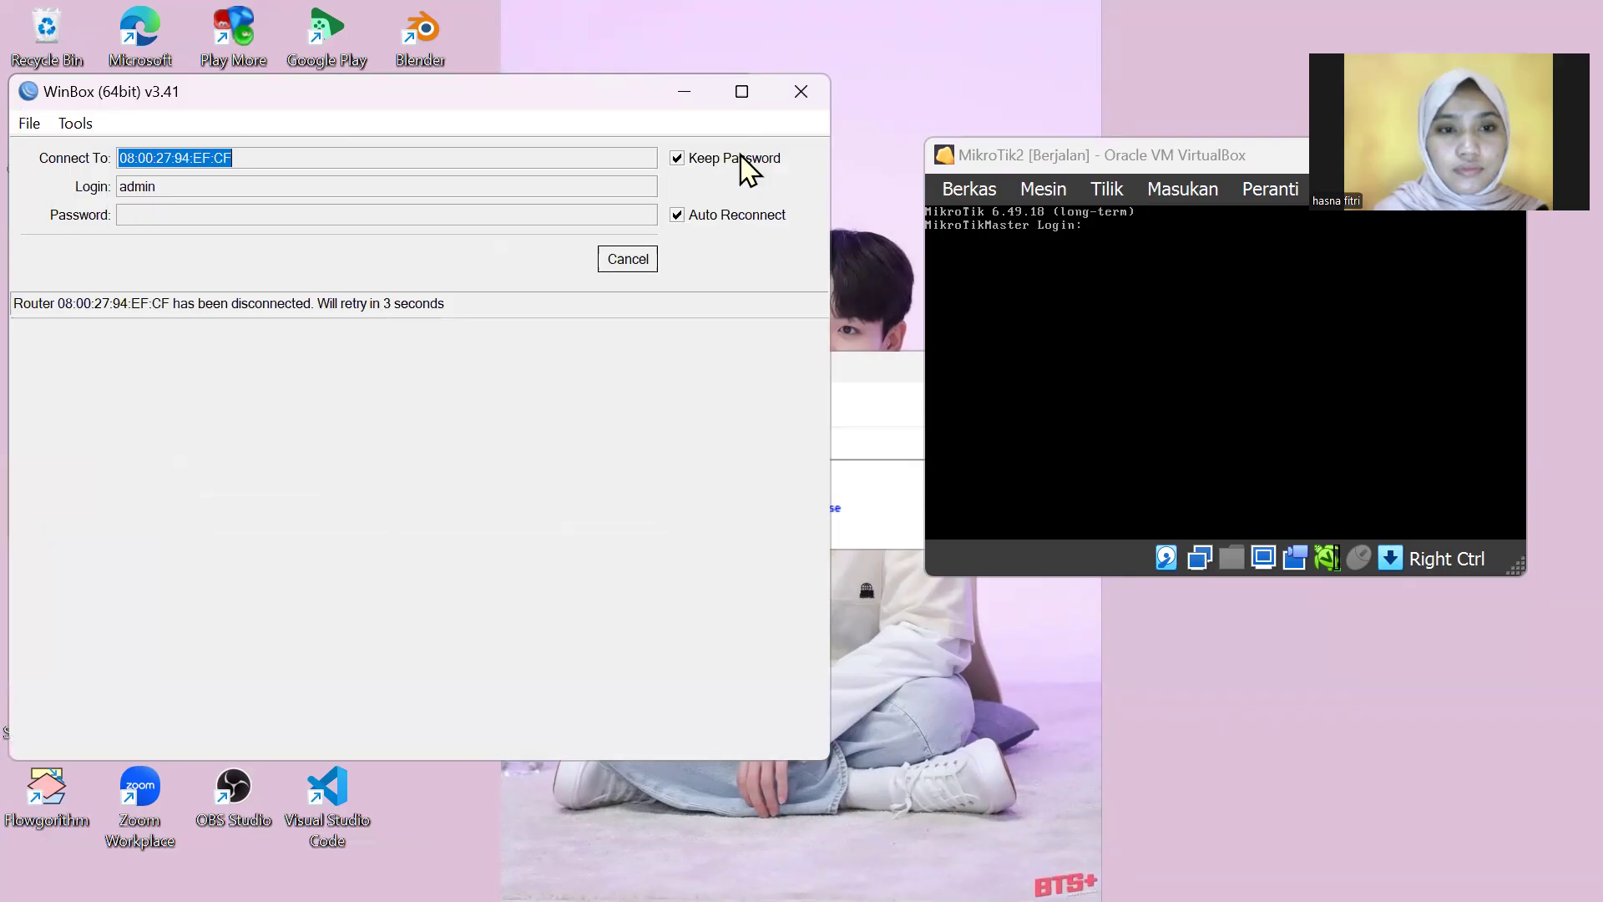
Step: Cancel WinBox's reconnect attempt and bring VirtualBox Manager forward from the taskbar overflow
click(629, 266)
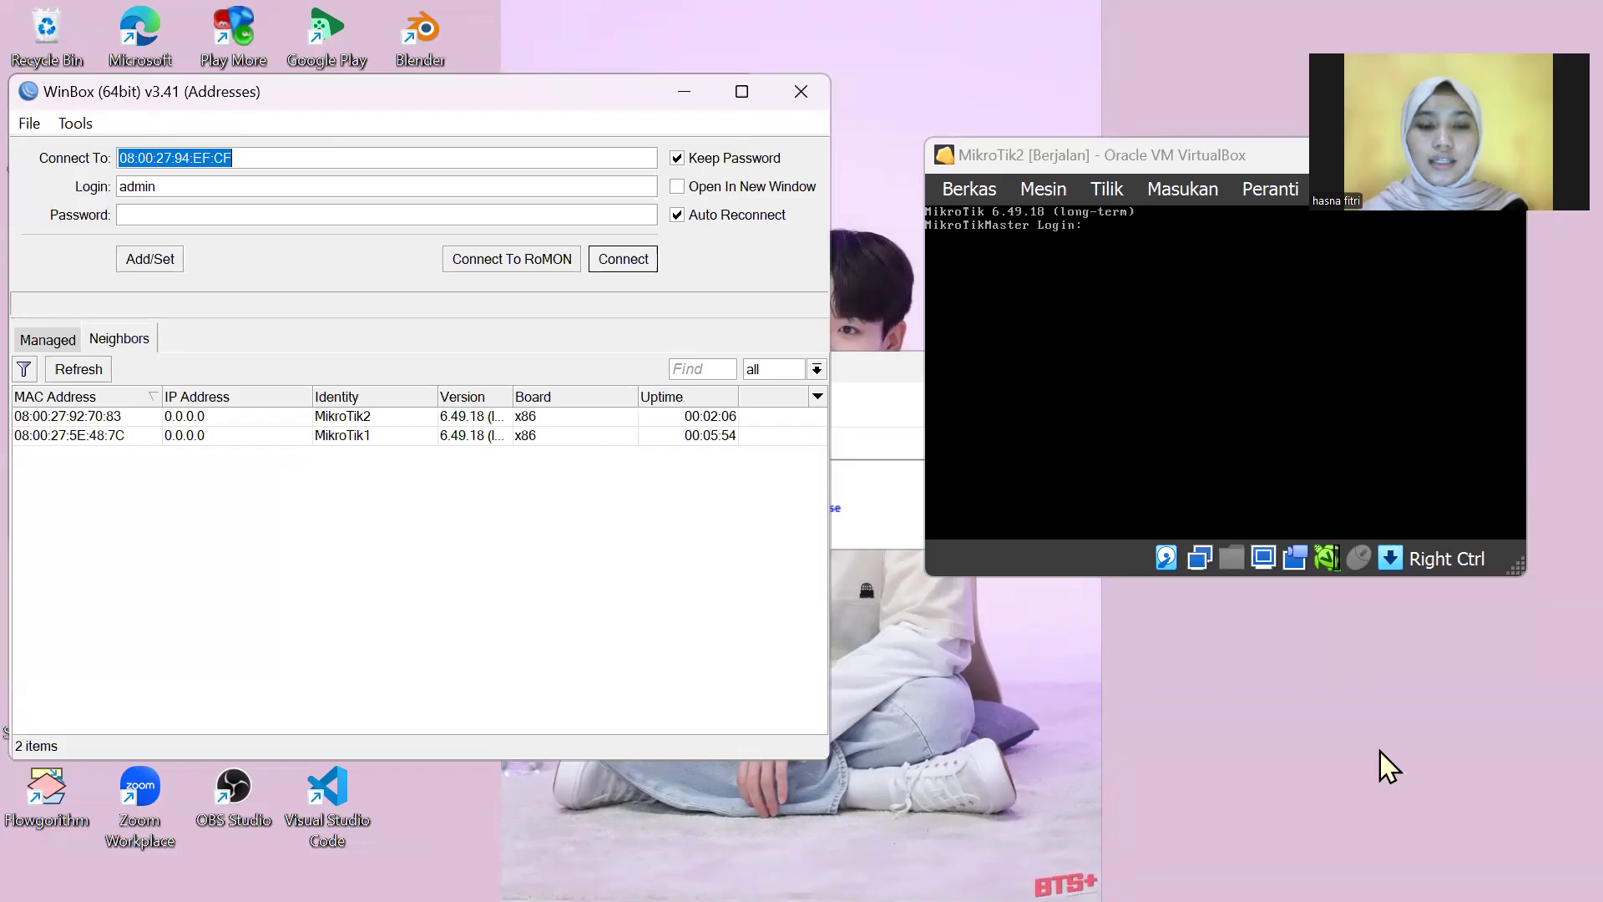
mouse_move(1419, 900)
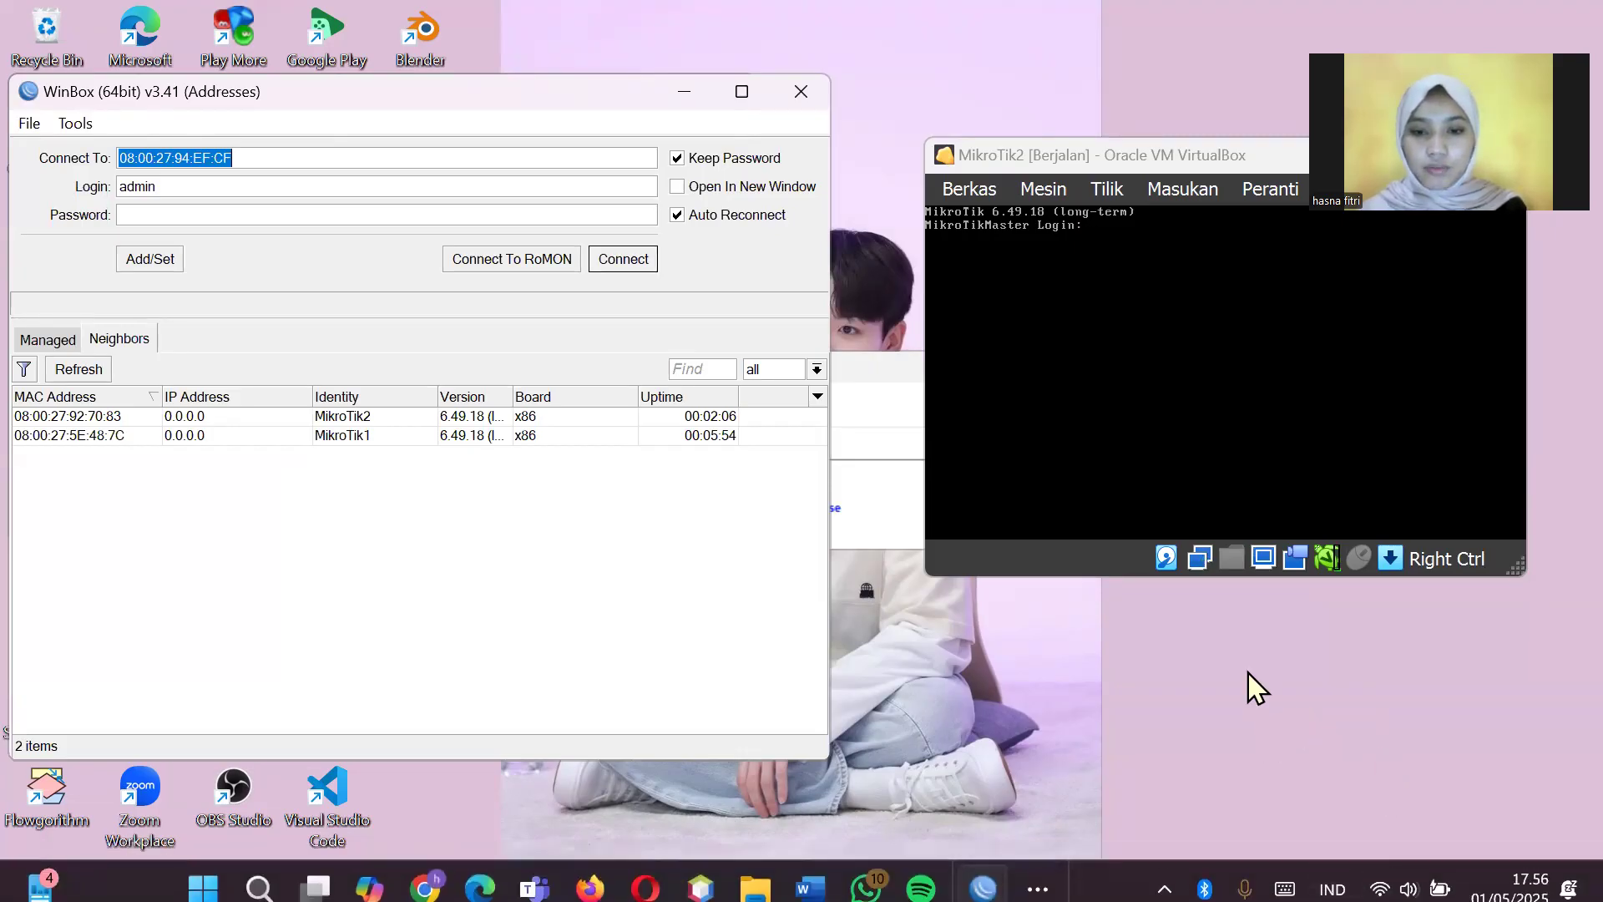
click(1038, 872)
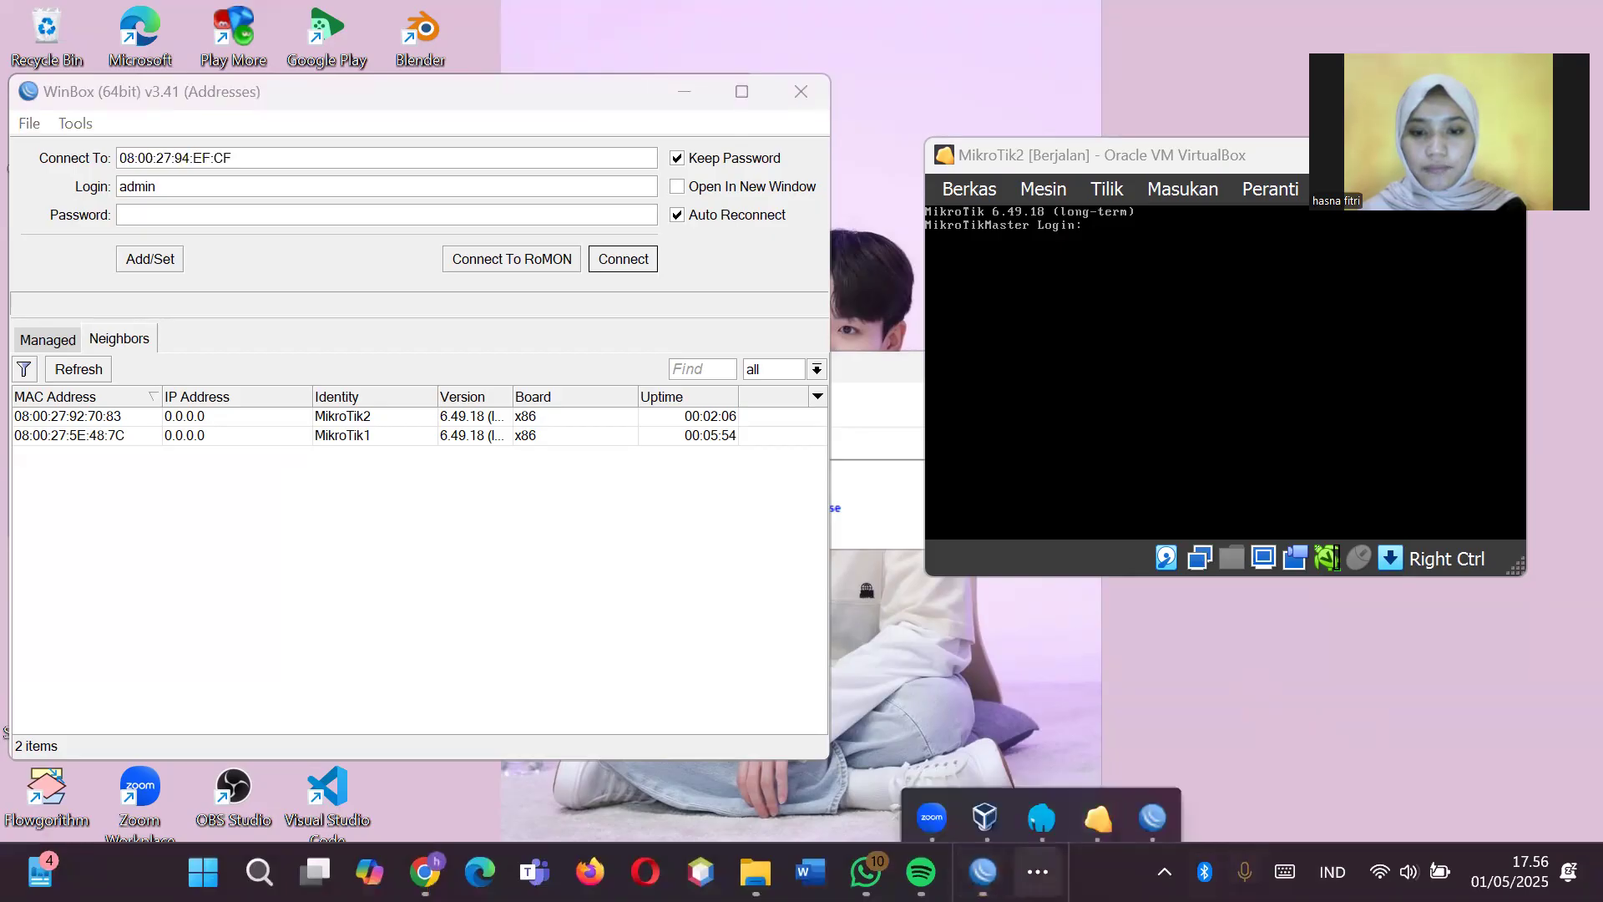
click(982, 794)
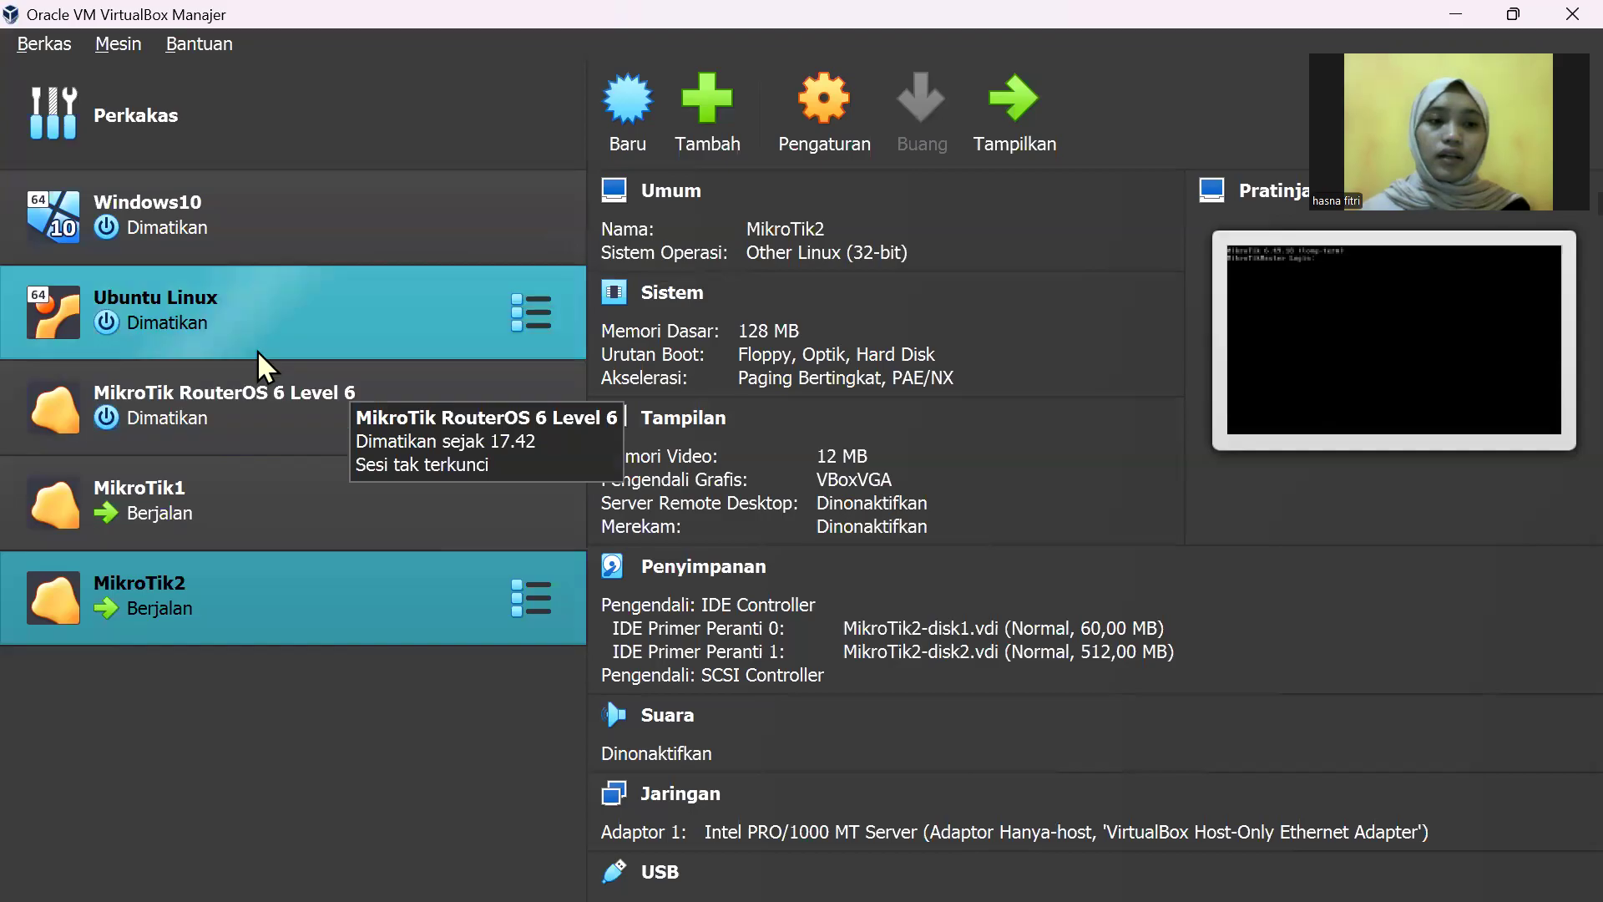
Step: Full-clone 'MikroTik RouterOS 6 Level 6', renaming the clone to MikroTik3
right_click(259, 413)
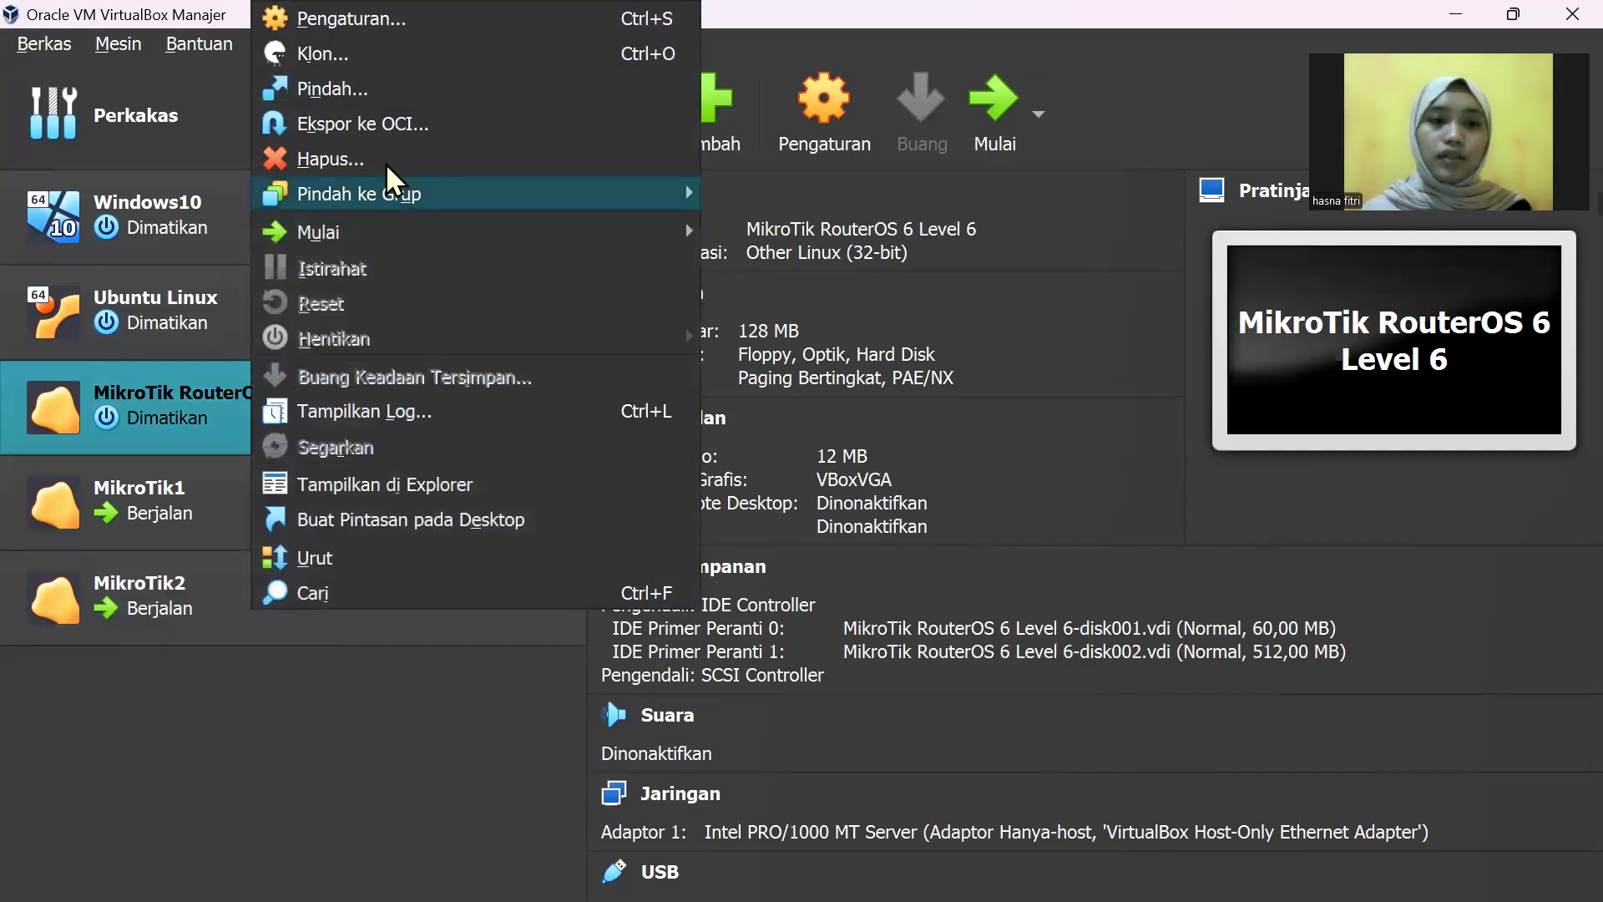
click(379, 64)
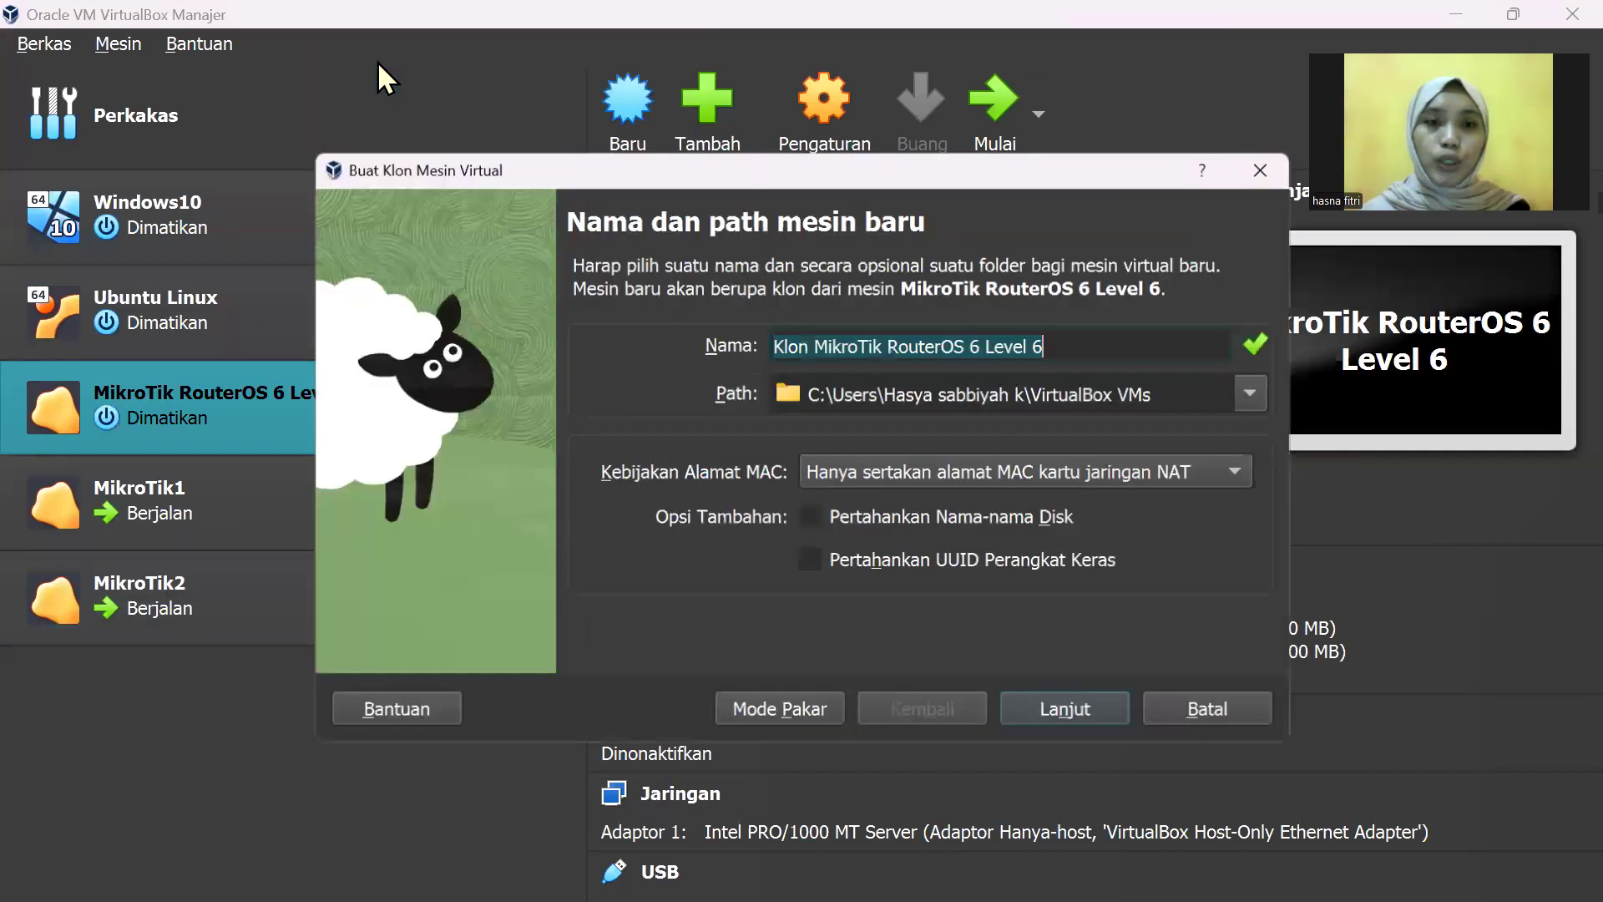
click(1078, 353)
key(BackSpace)
key(BackSpace)
key(BackSpace)
key(BackSpace)
key(BackSpace)
key(BackSpace)
key(BackSpace)
key(BackSpace)
key(BackSpace)
key(BackSpace)
key(BackSpace)
key(BackSpace)
key(BackSpace)
key(BackSpace)
key(BackSpace)
key(BackSpace)
key(BackSpace)
key(BackSpace)
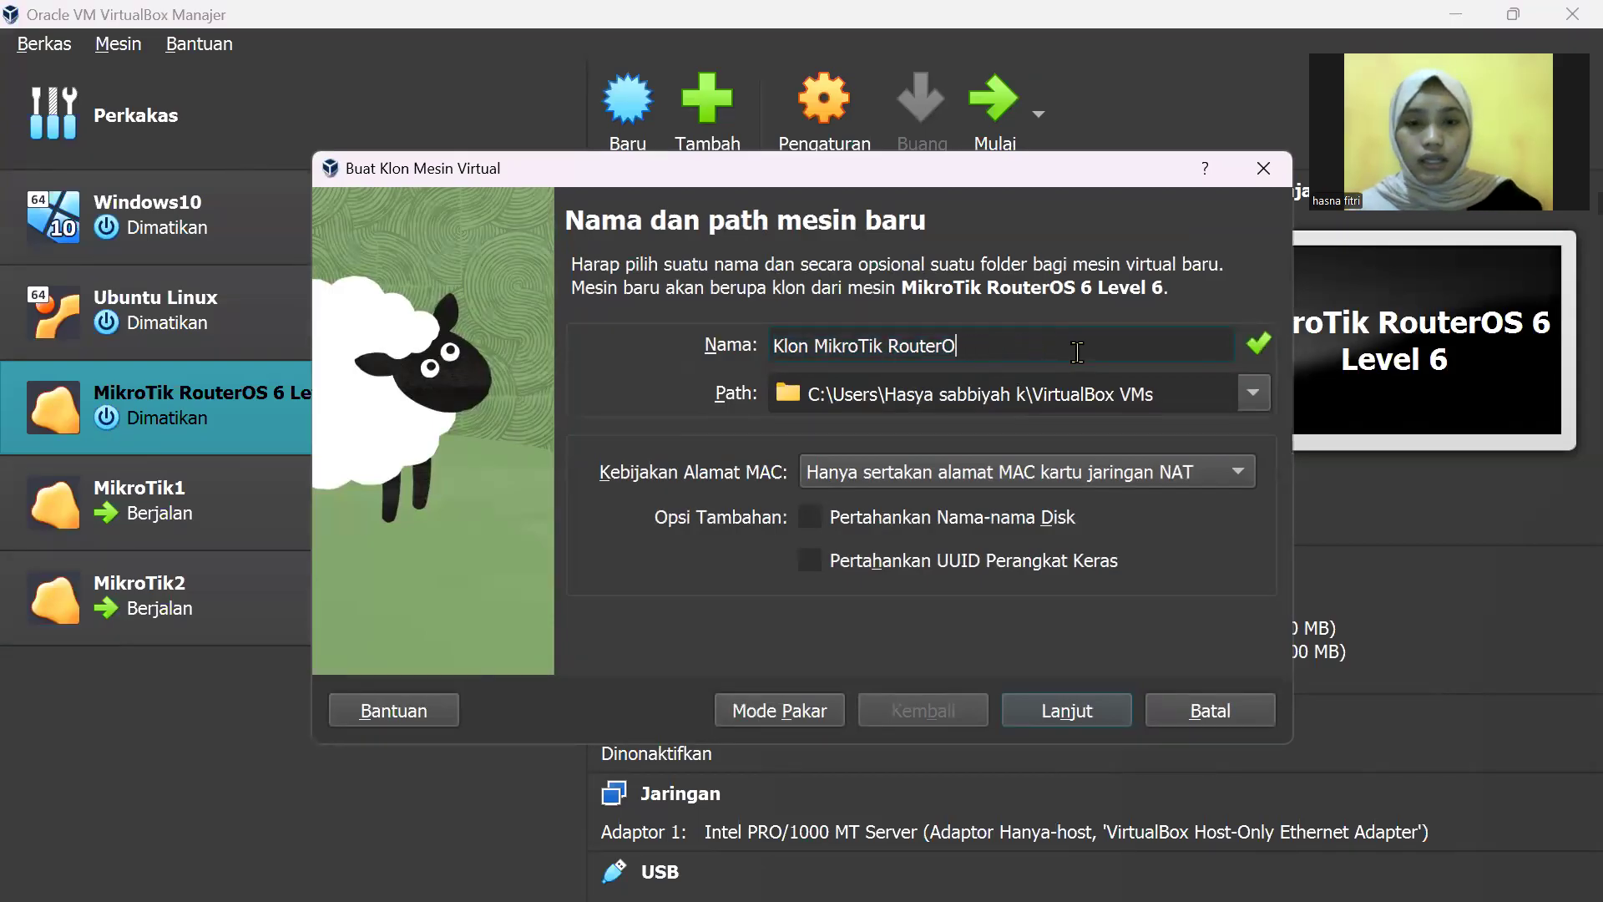
text(3)
key(Left)
key(Left)
key(Left)
key(BackSpace)
key(BackSpace)
key(BackSpace)
key(BackSpace)
key(BackSpace)
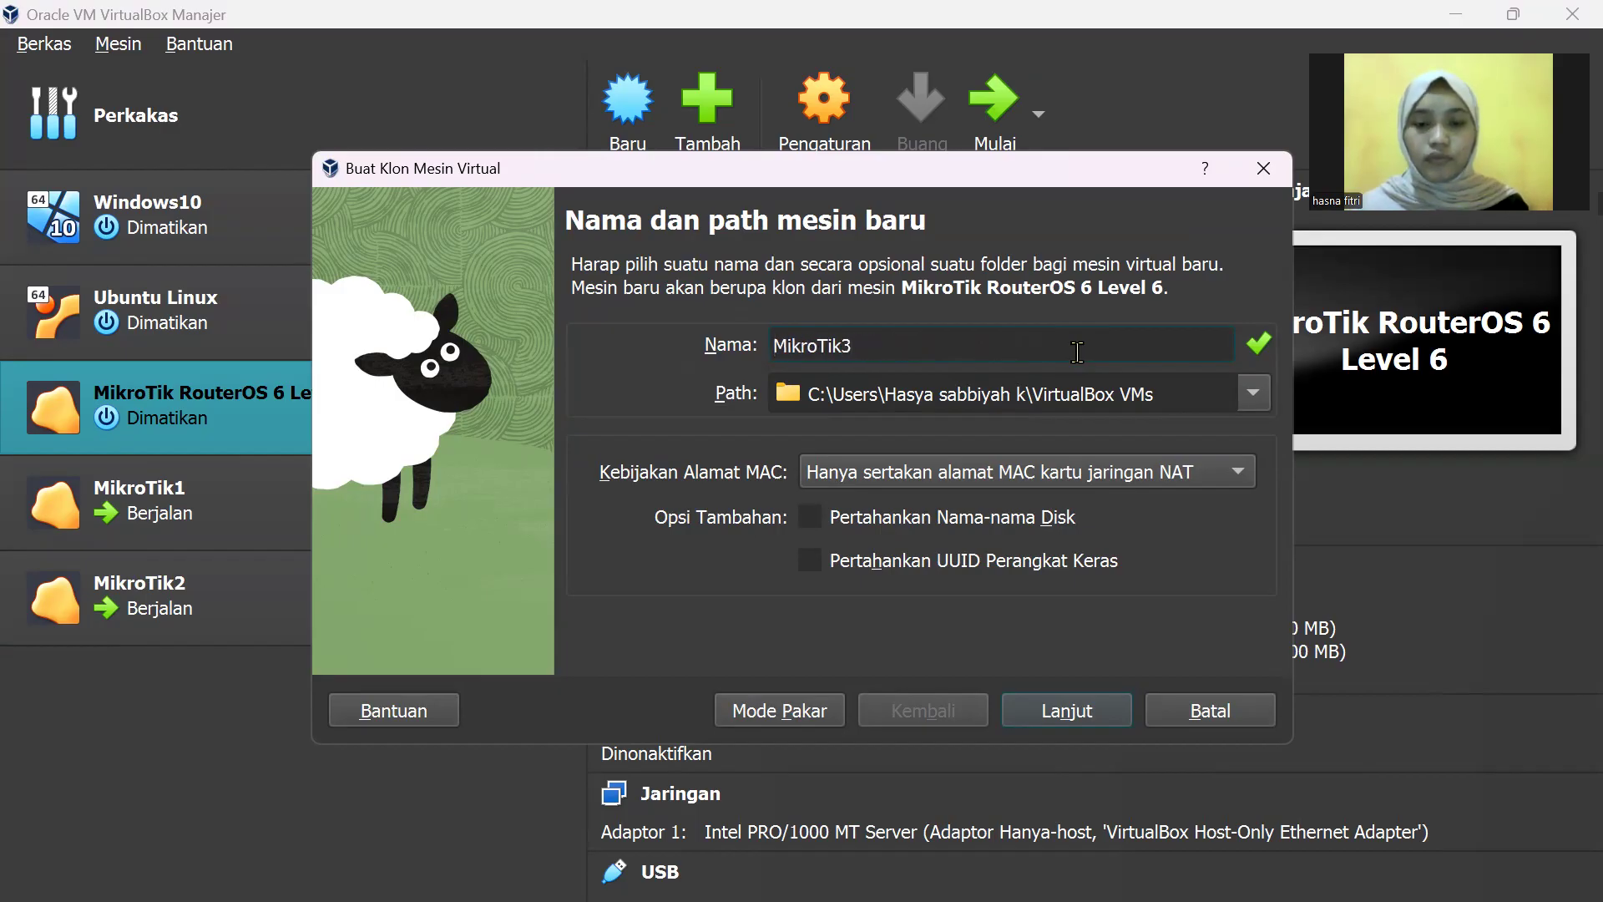
click(1109, 718)
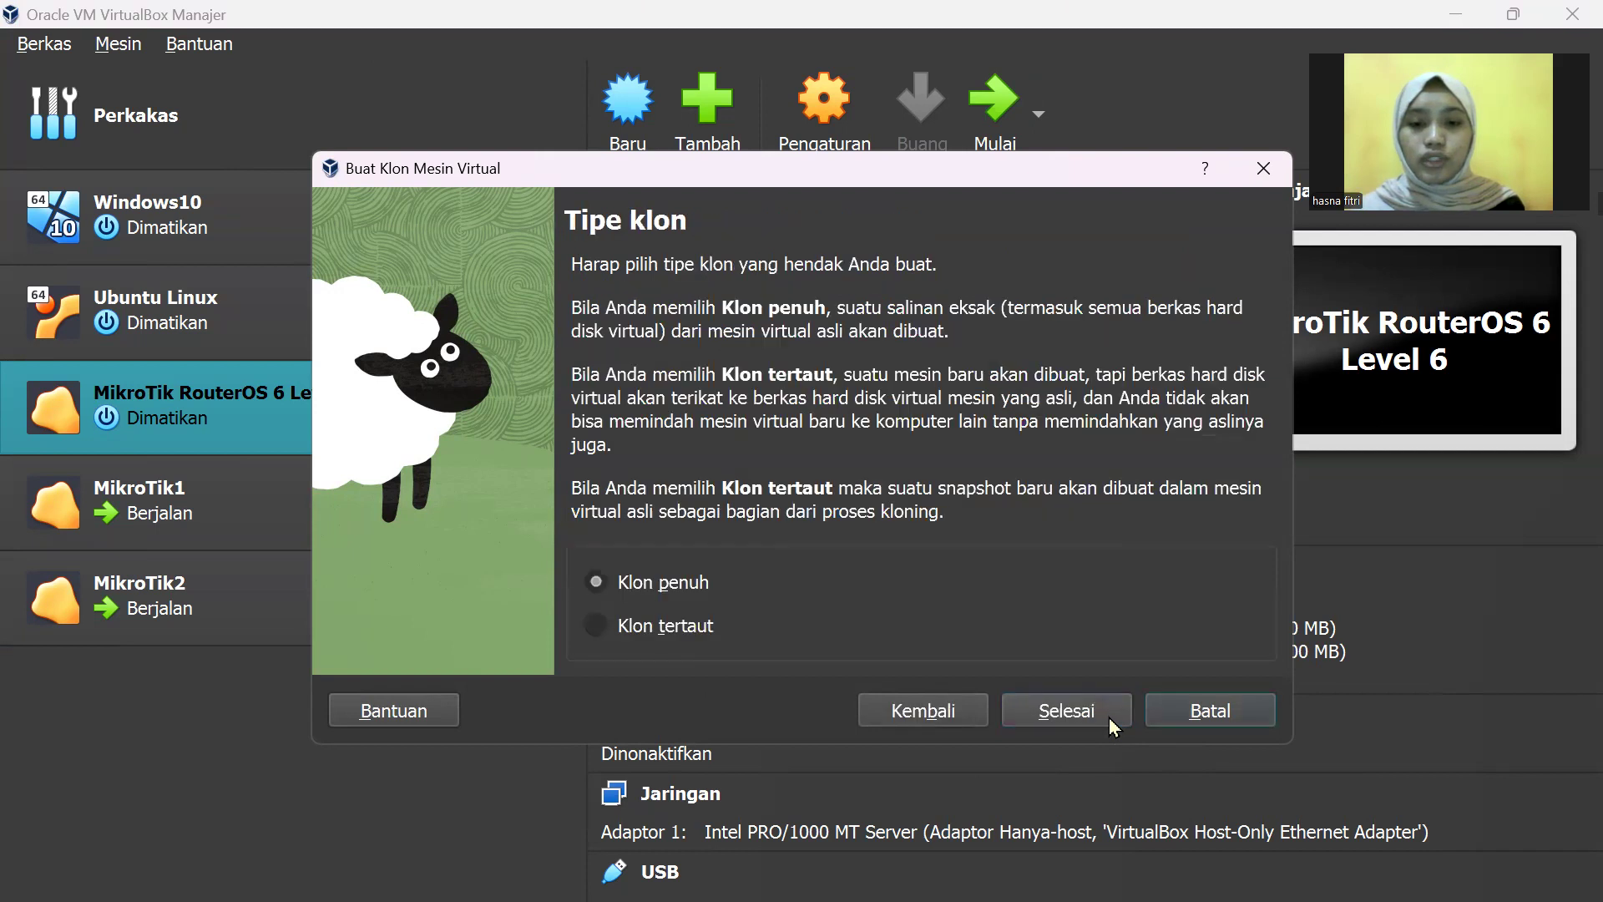
click(1055, 719)
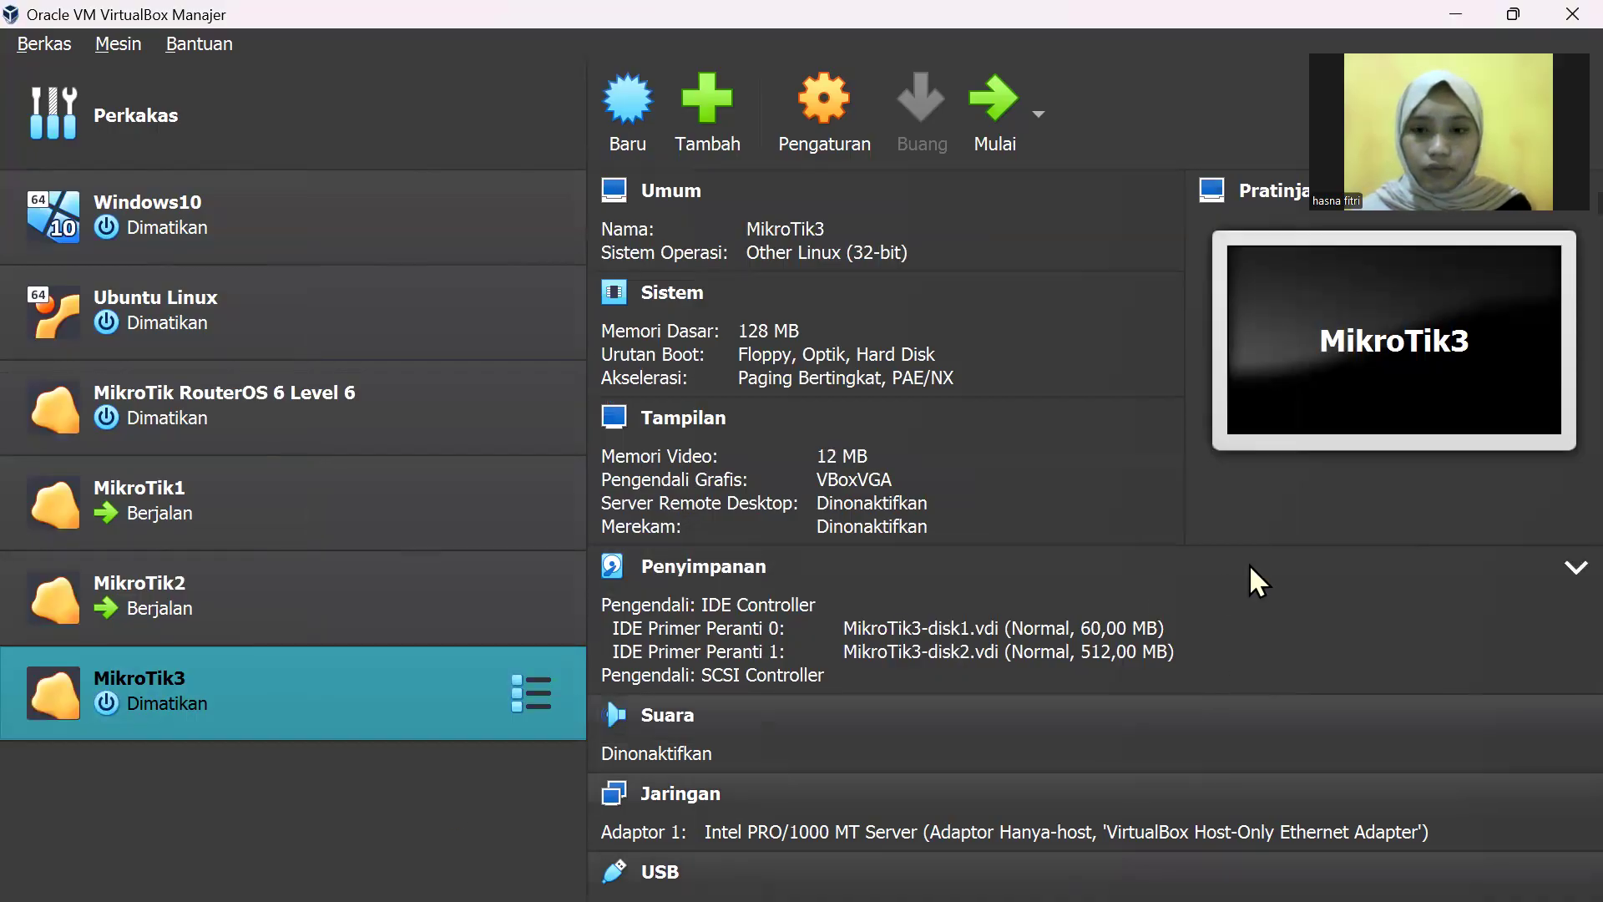
Step: Start MikroTik3, dismiss the keyboard-capture notice, and minimize VirtualBox Manager
click(1017, 116)
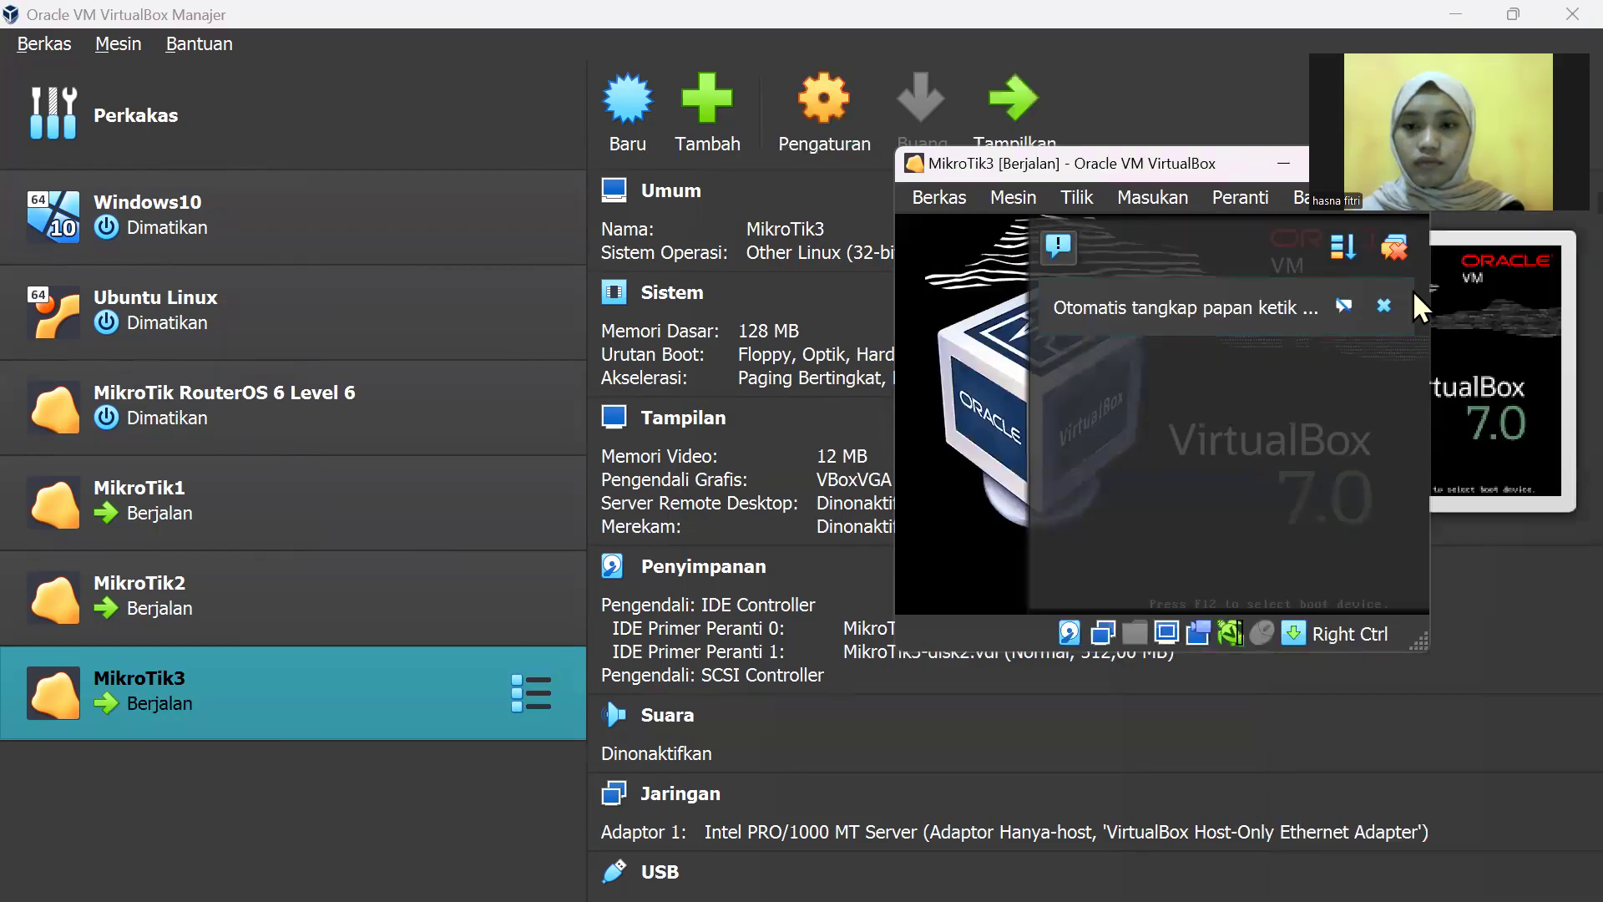
click(1385, 306)
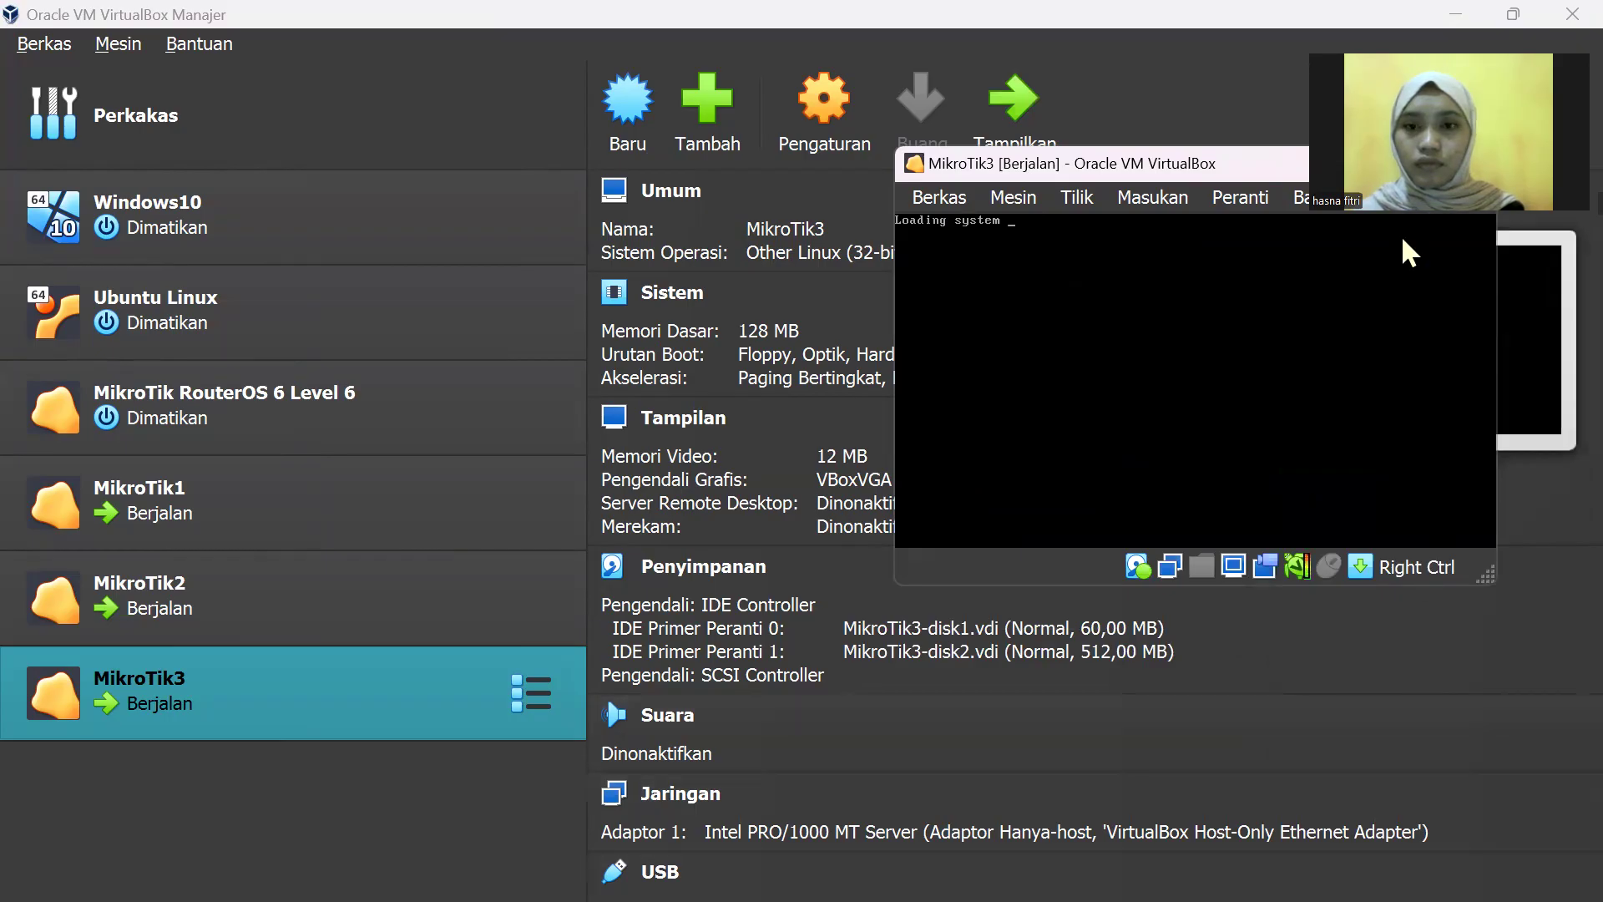
click(1466, 4)
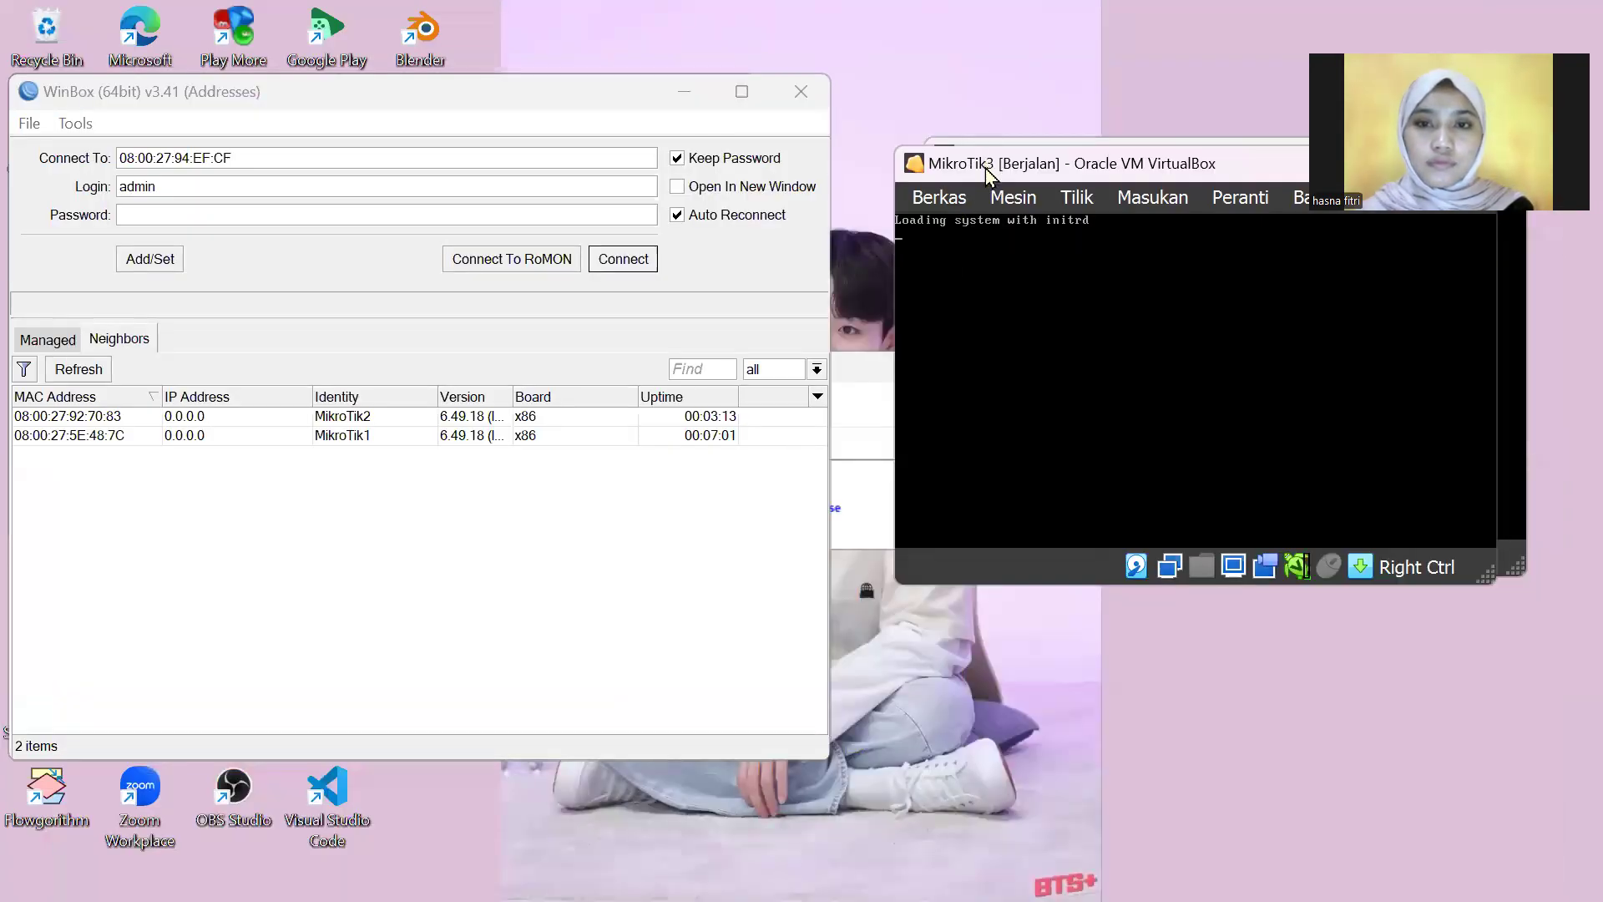
Step: Rearrange the VM console windows, minimizing MikroTik2's, to uncover WinBox
drag(985, 168, 968, 299)
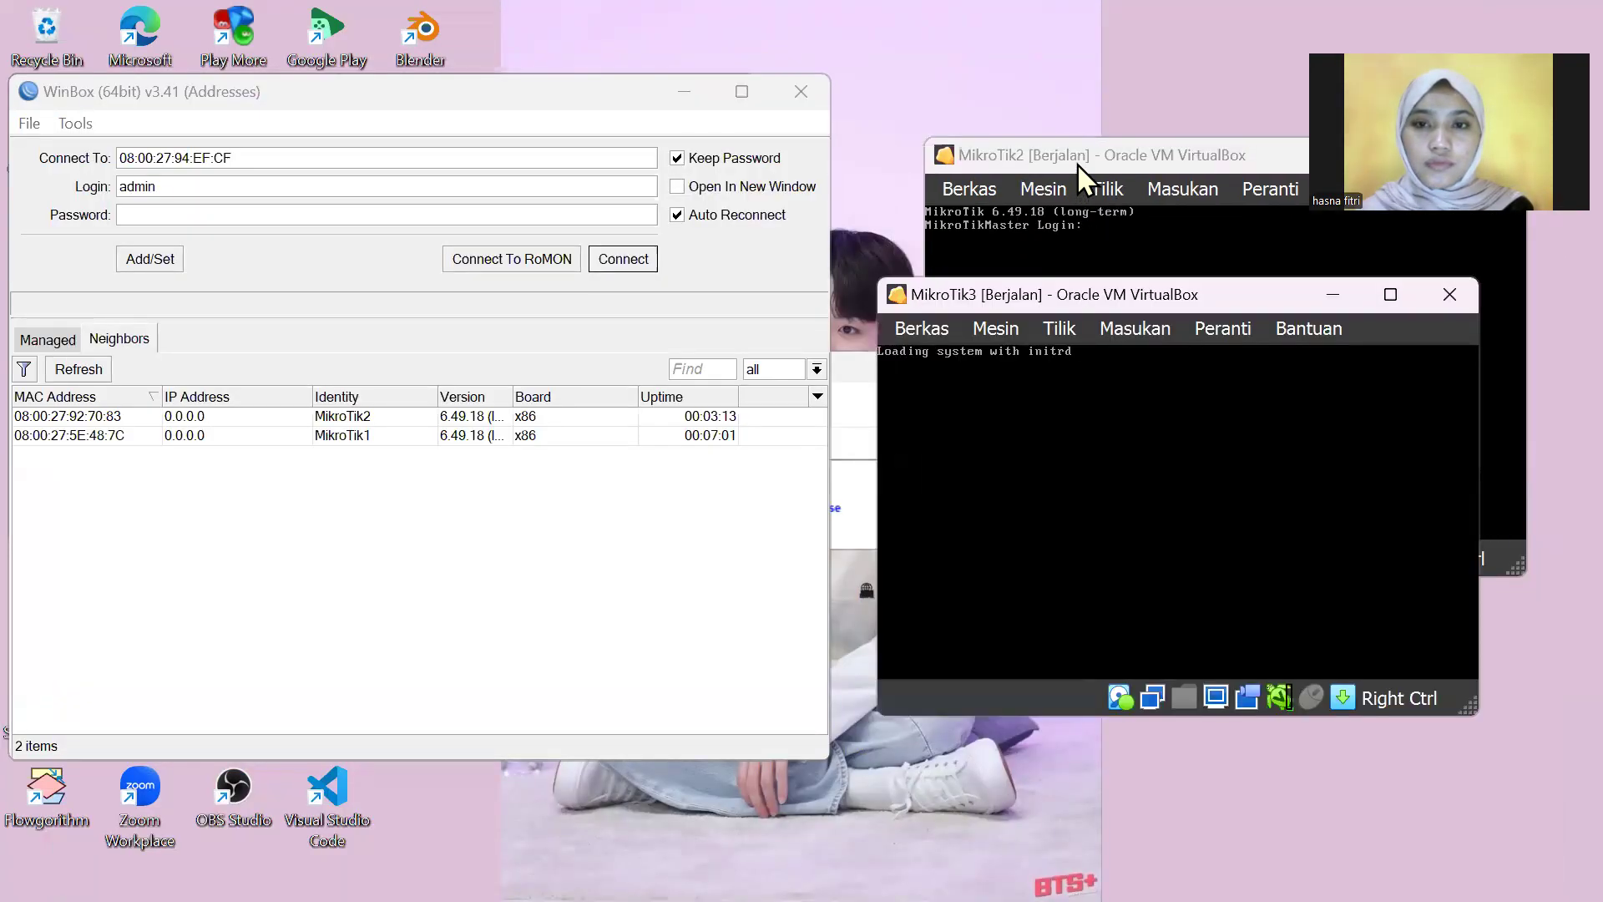
drag(1077, 164, 866, 162)
click(1156, 154)
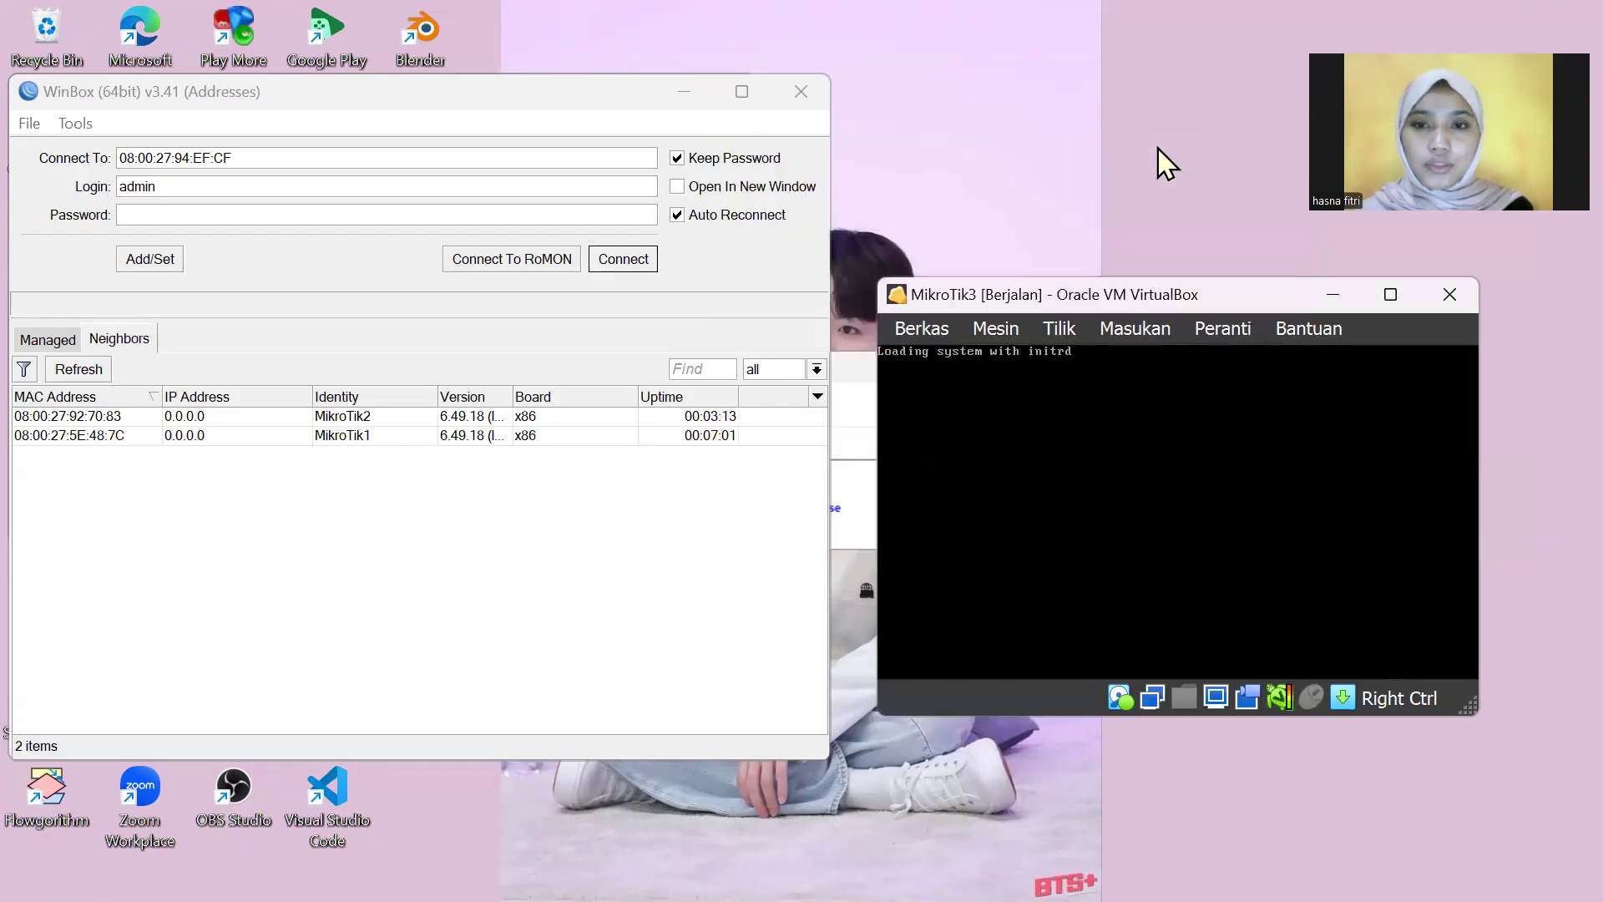
drag(1156, 294, 1133, 124)
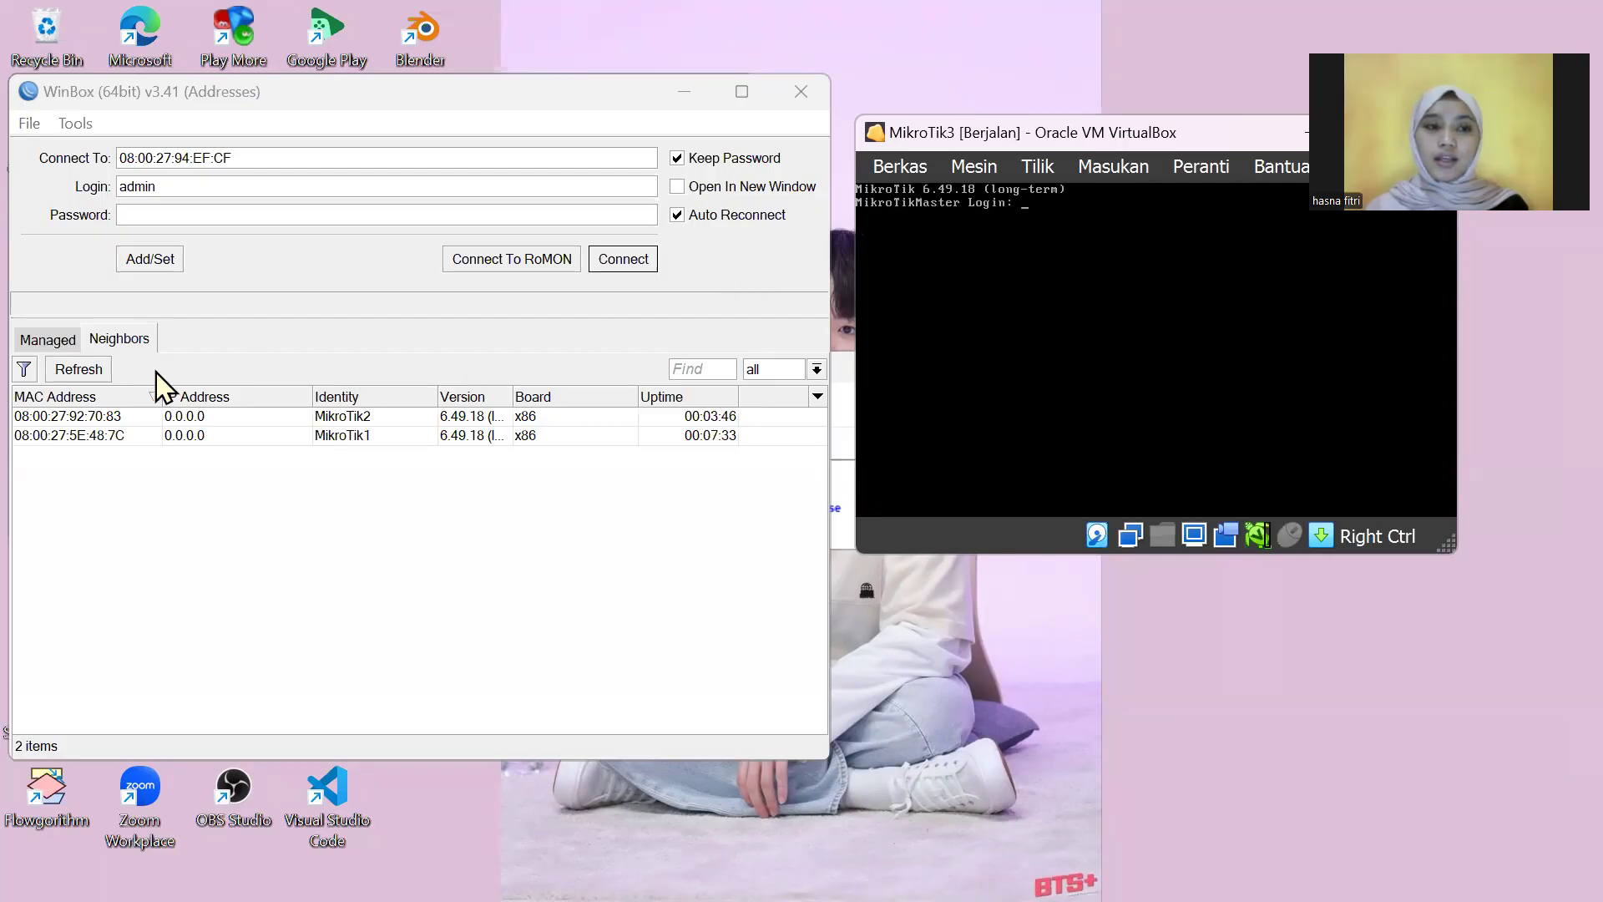
Step: Refresh neighbours until MikroTikMaster appears, log in, and skip the password change prompt
click(90, 377)
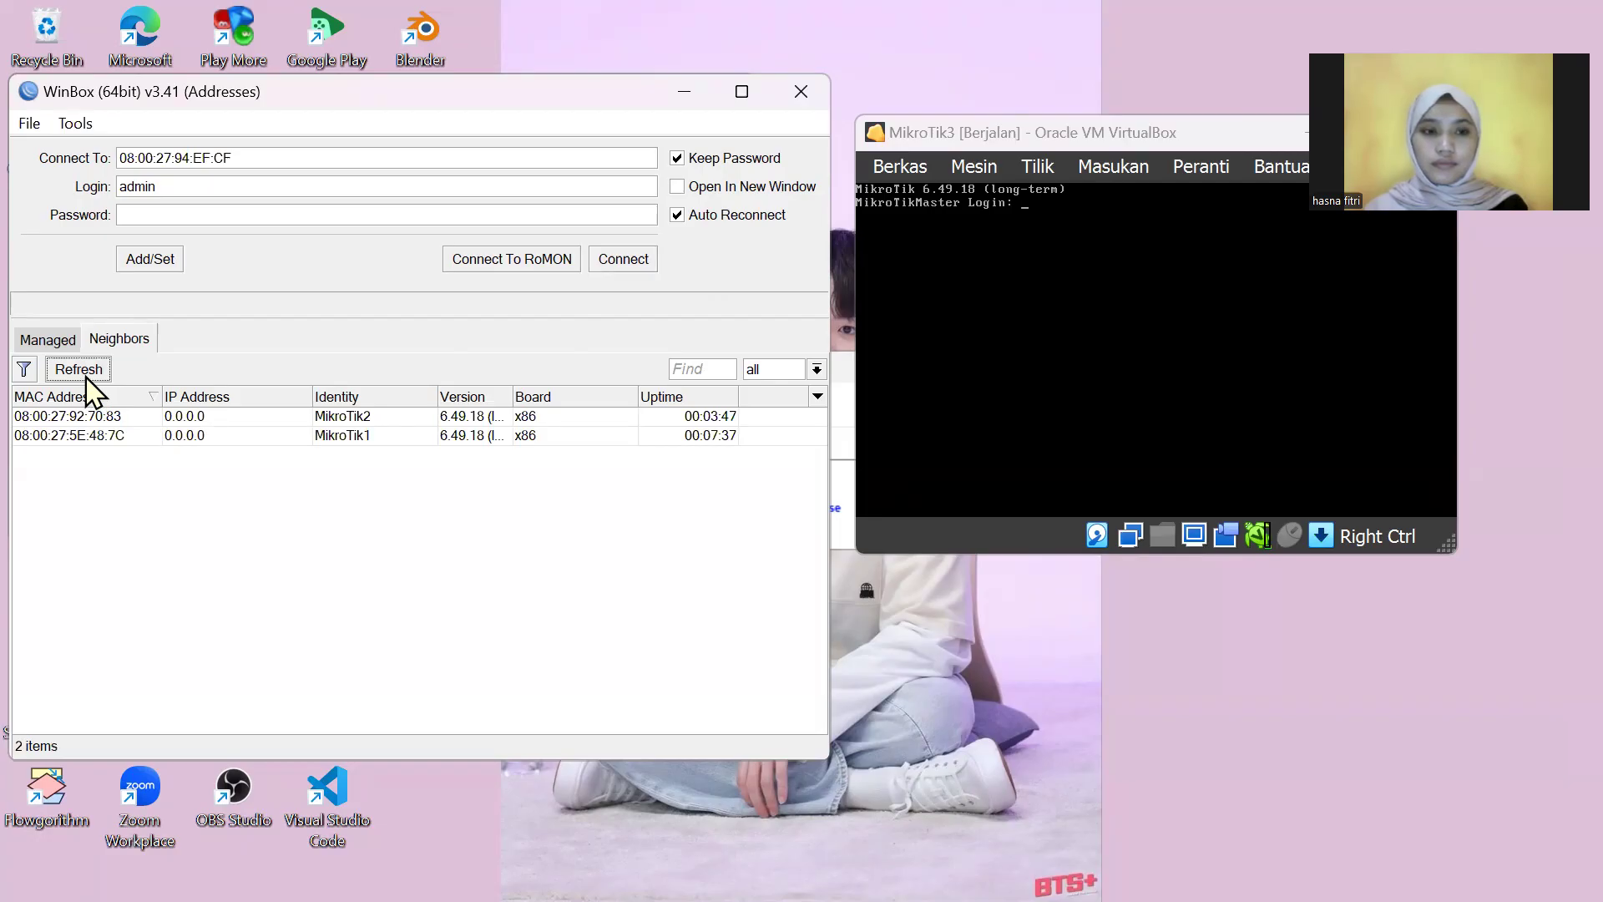
click(87, 375)
click(84, 375)
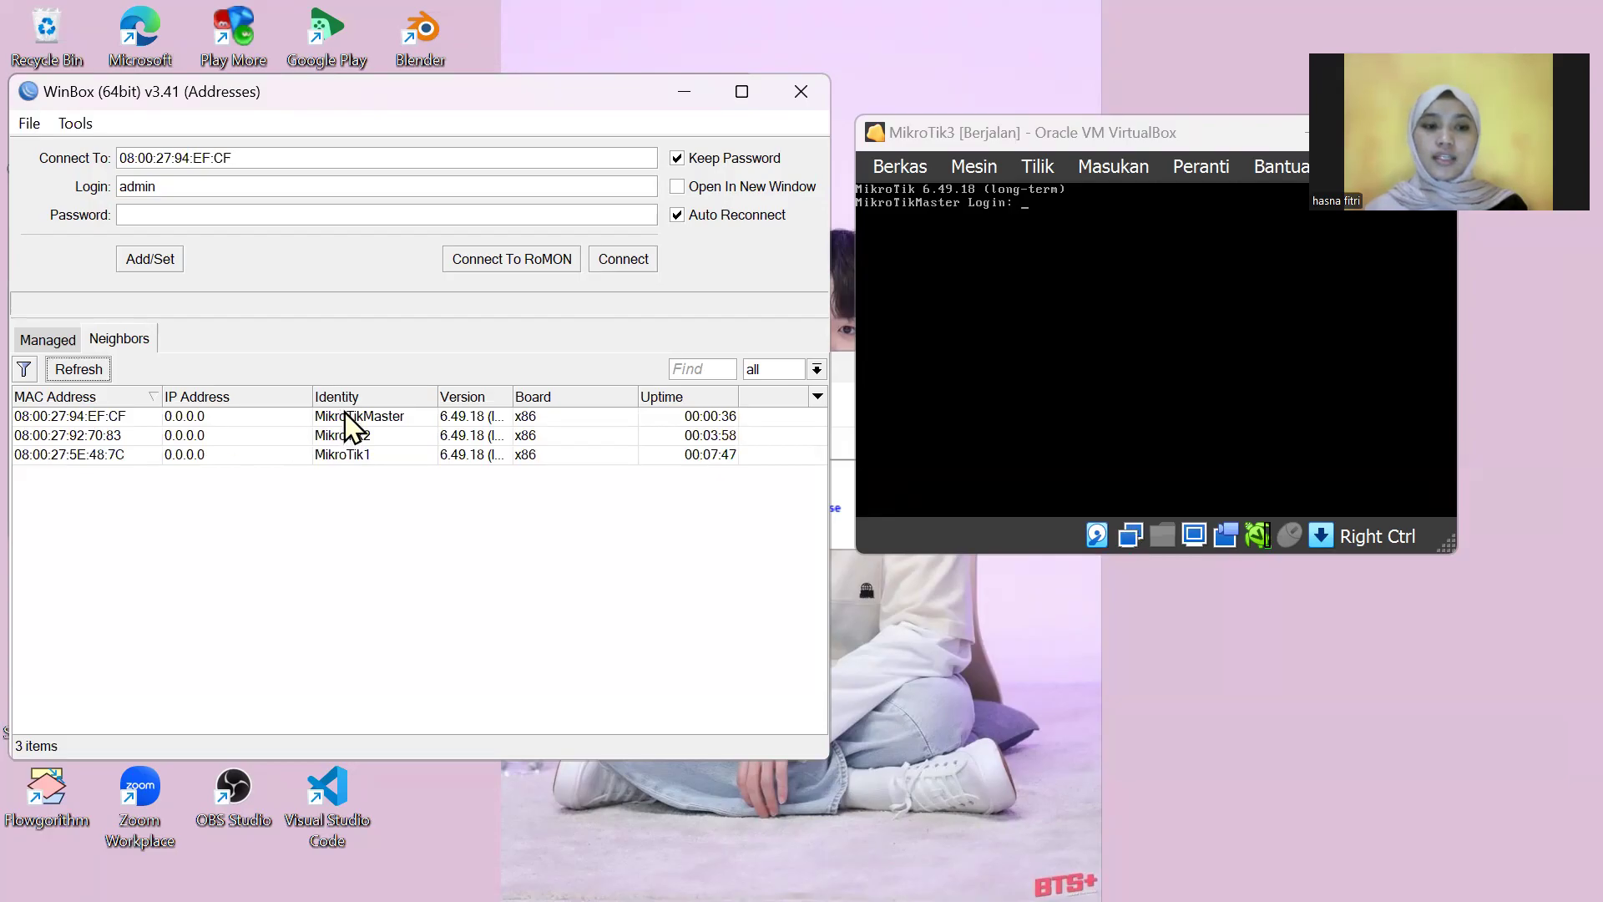
click(61, 418)
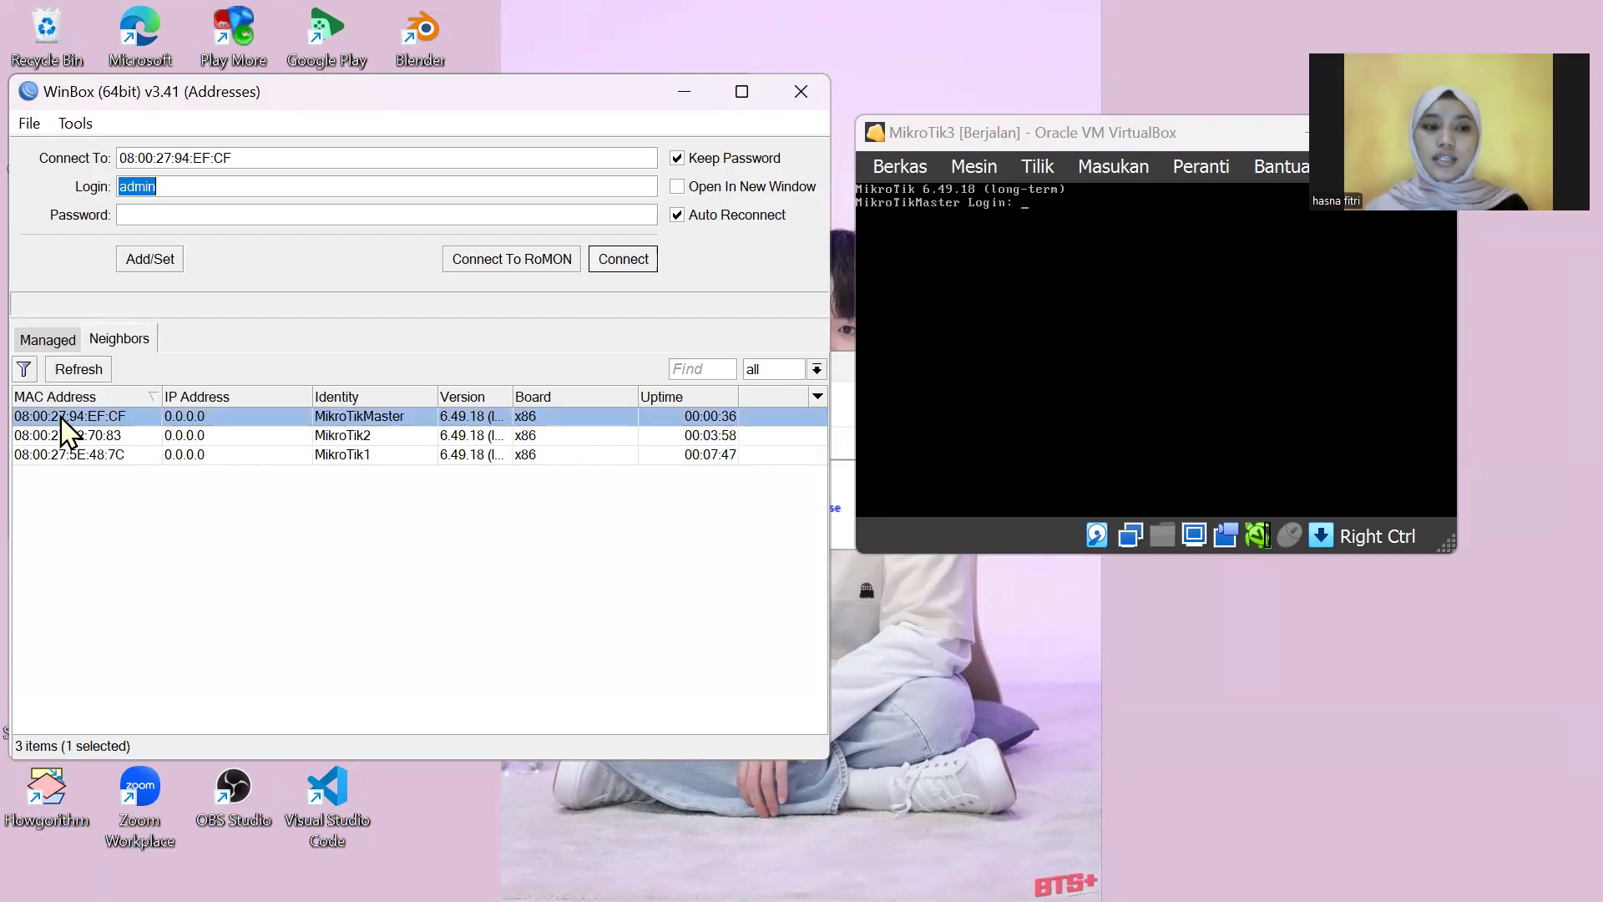
click(636, 260)
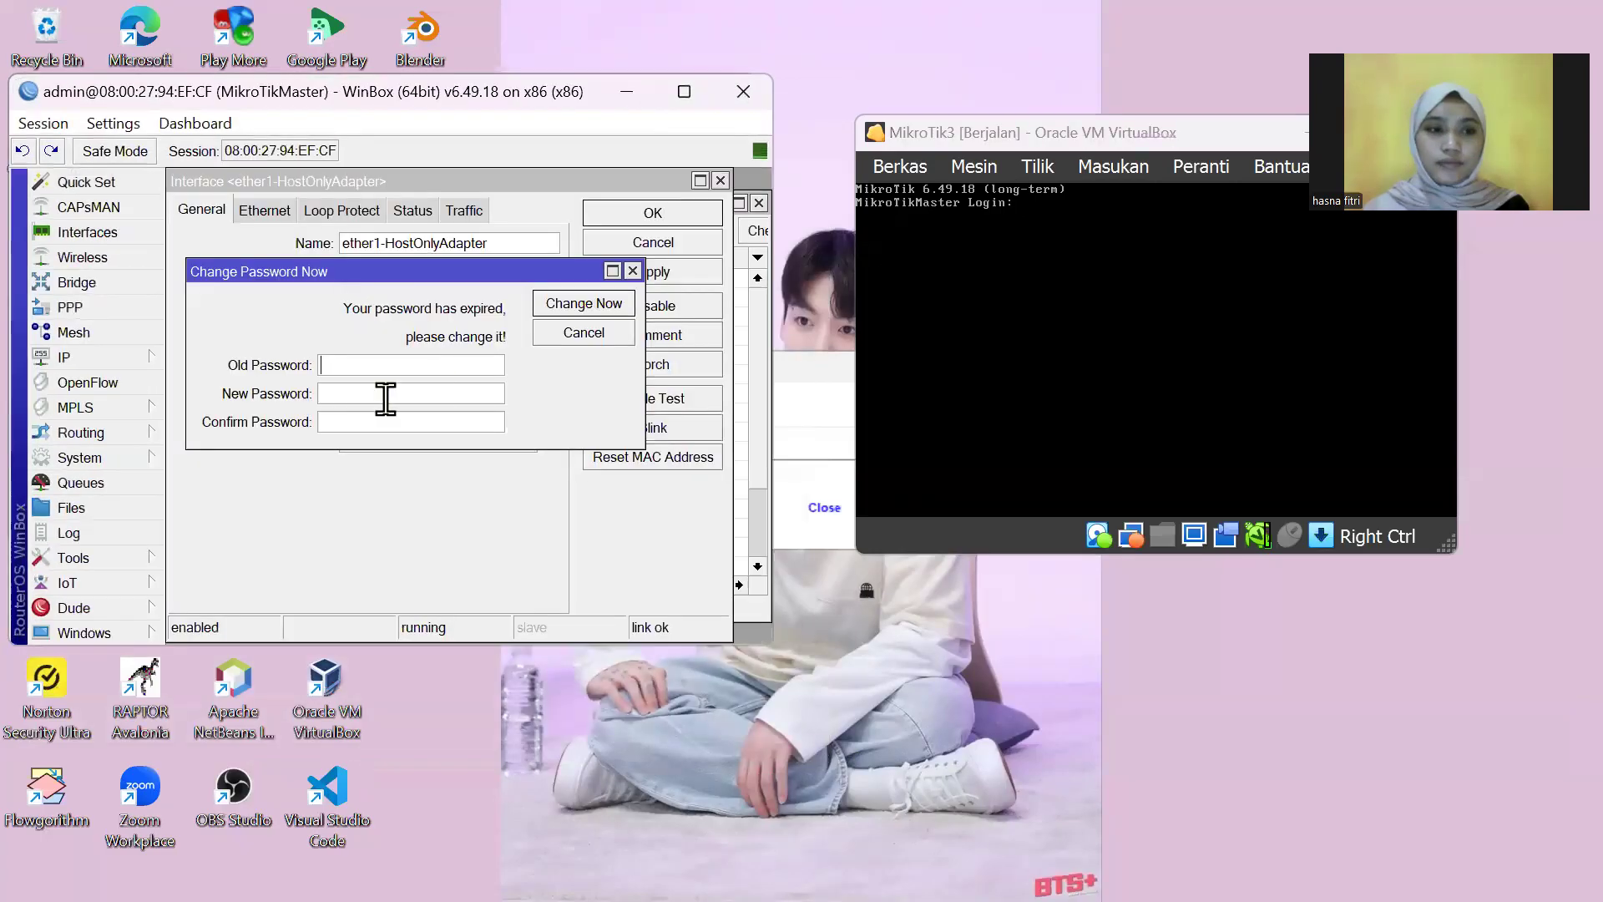
click(633, 272)
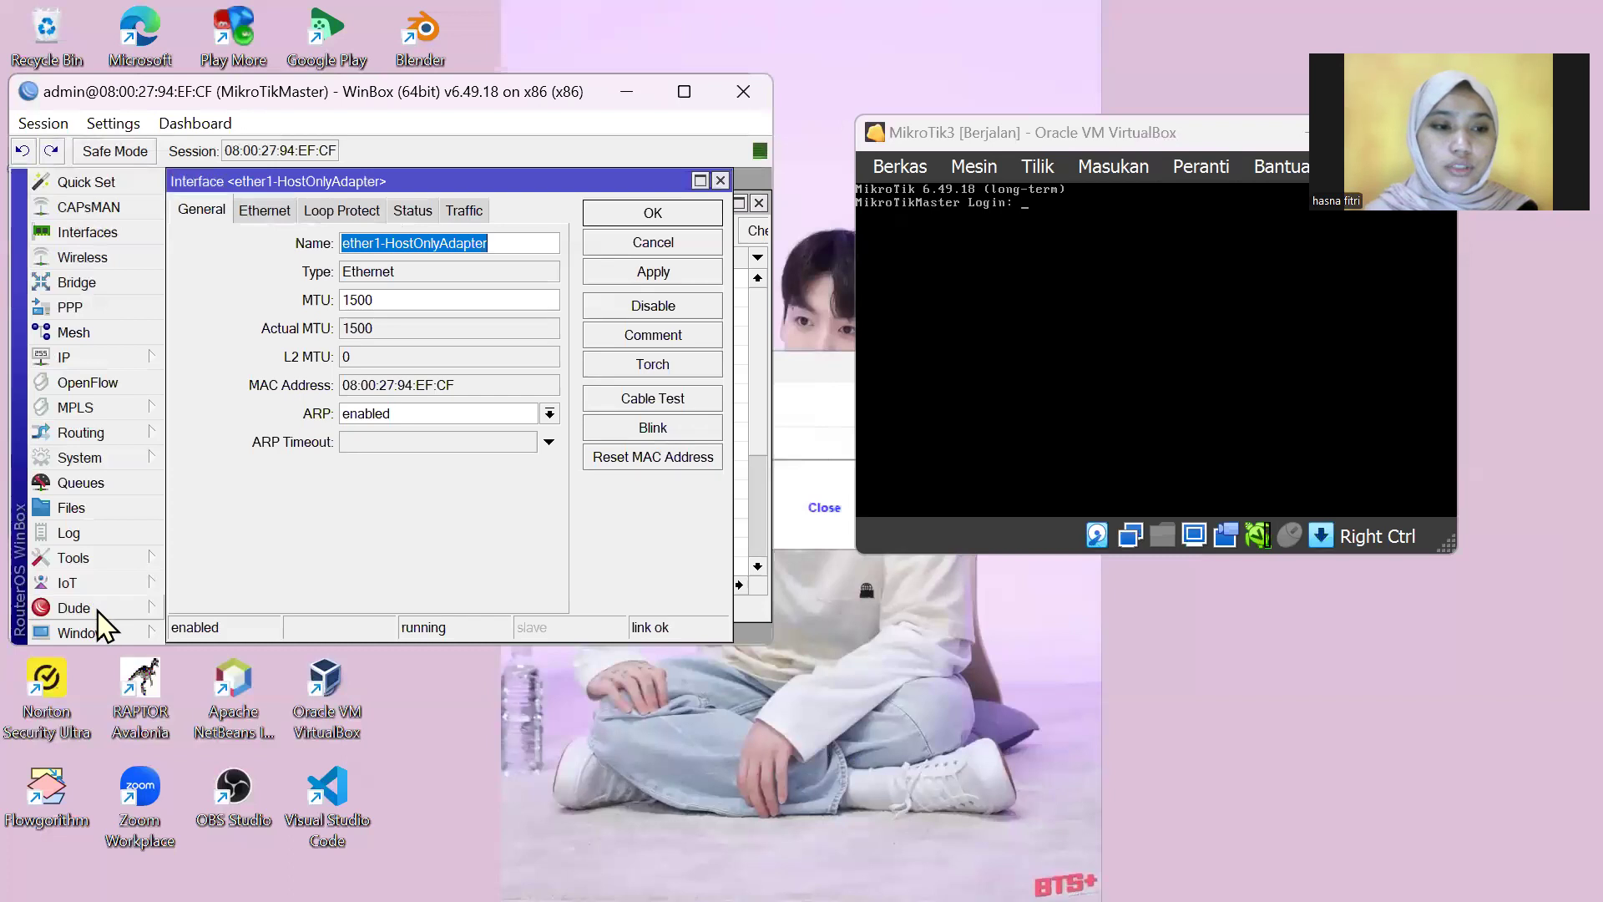
click(120, 473)
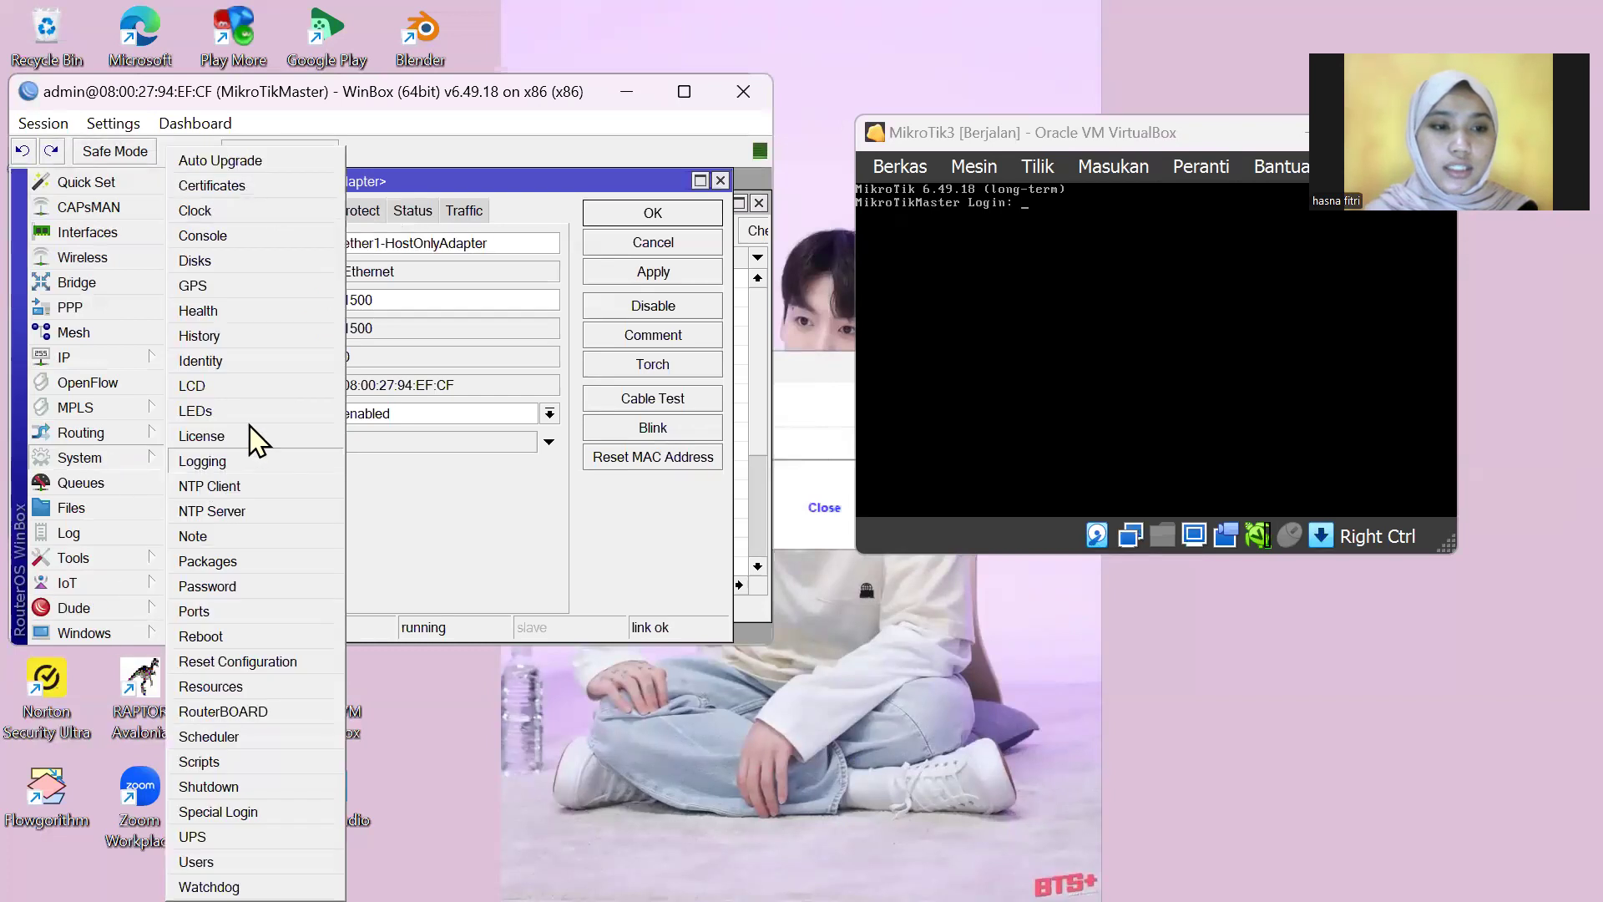
Step: Change the router identity from MikroTikMaster to MikroTik3
click(259, 369)
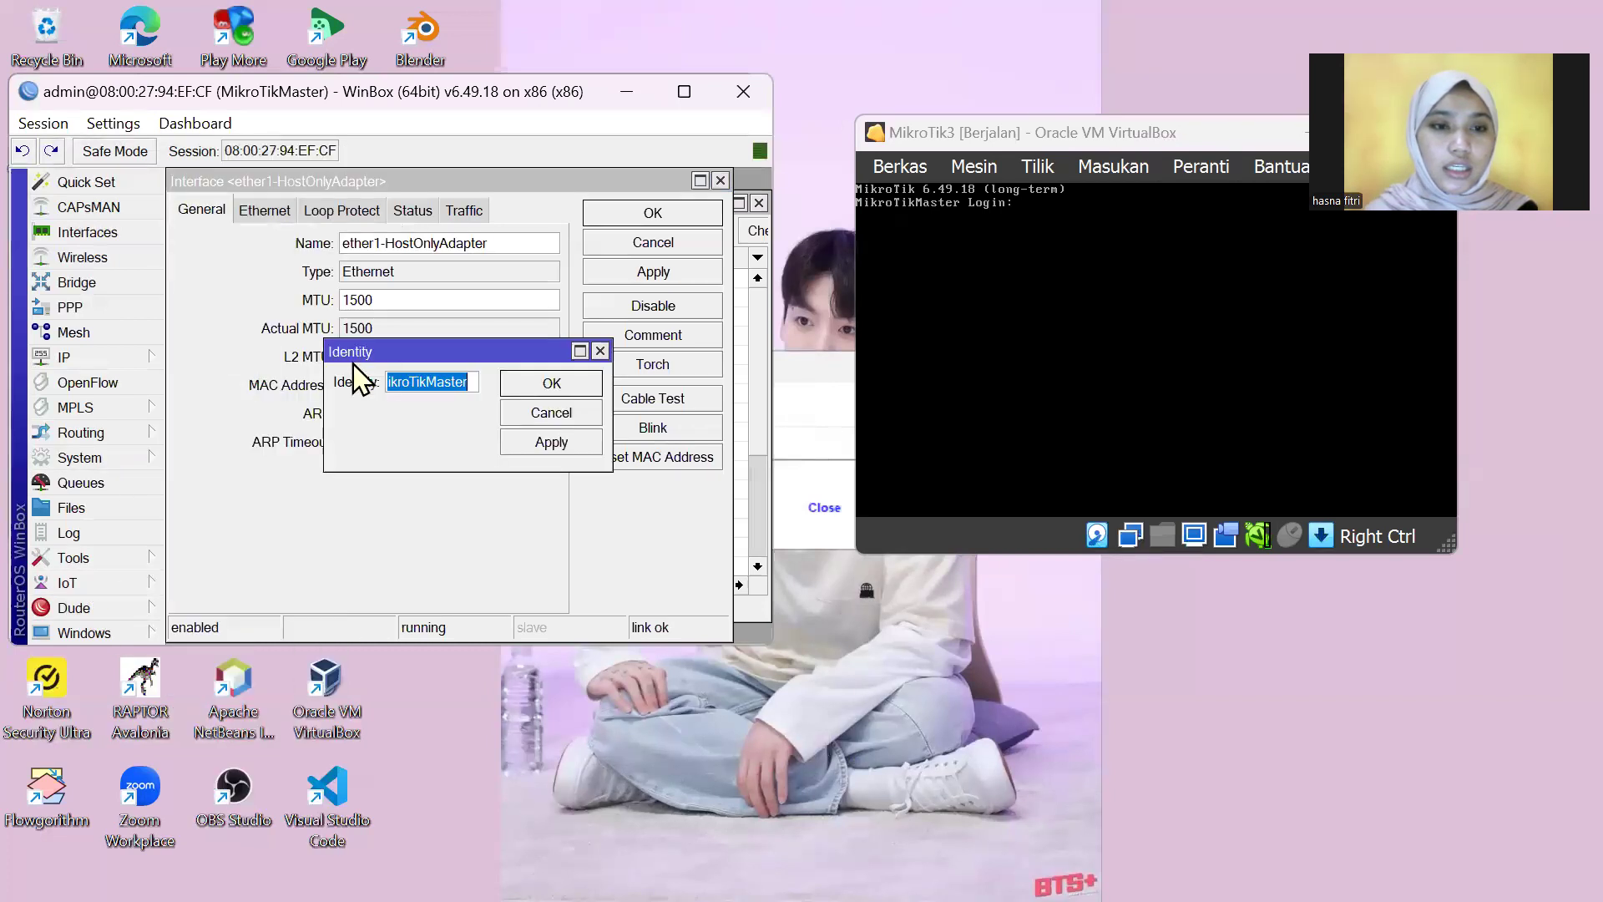
click(476, 381)
key(BackSpace)
key(BackSpace)
key(BackSpace)
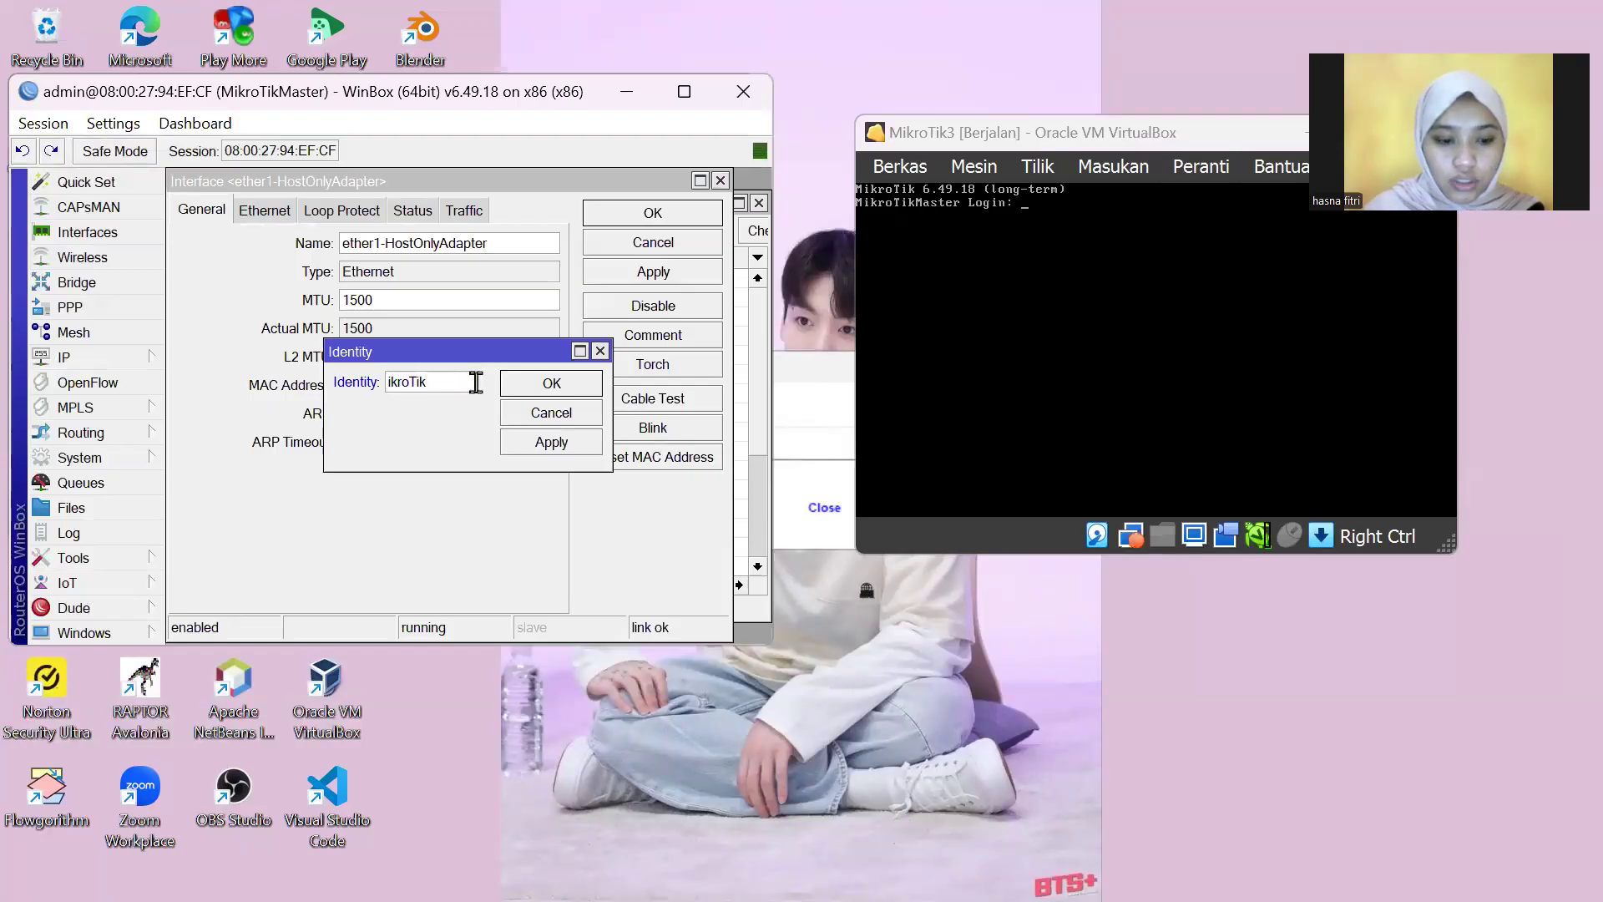
click(561, 444)
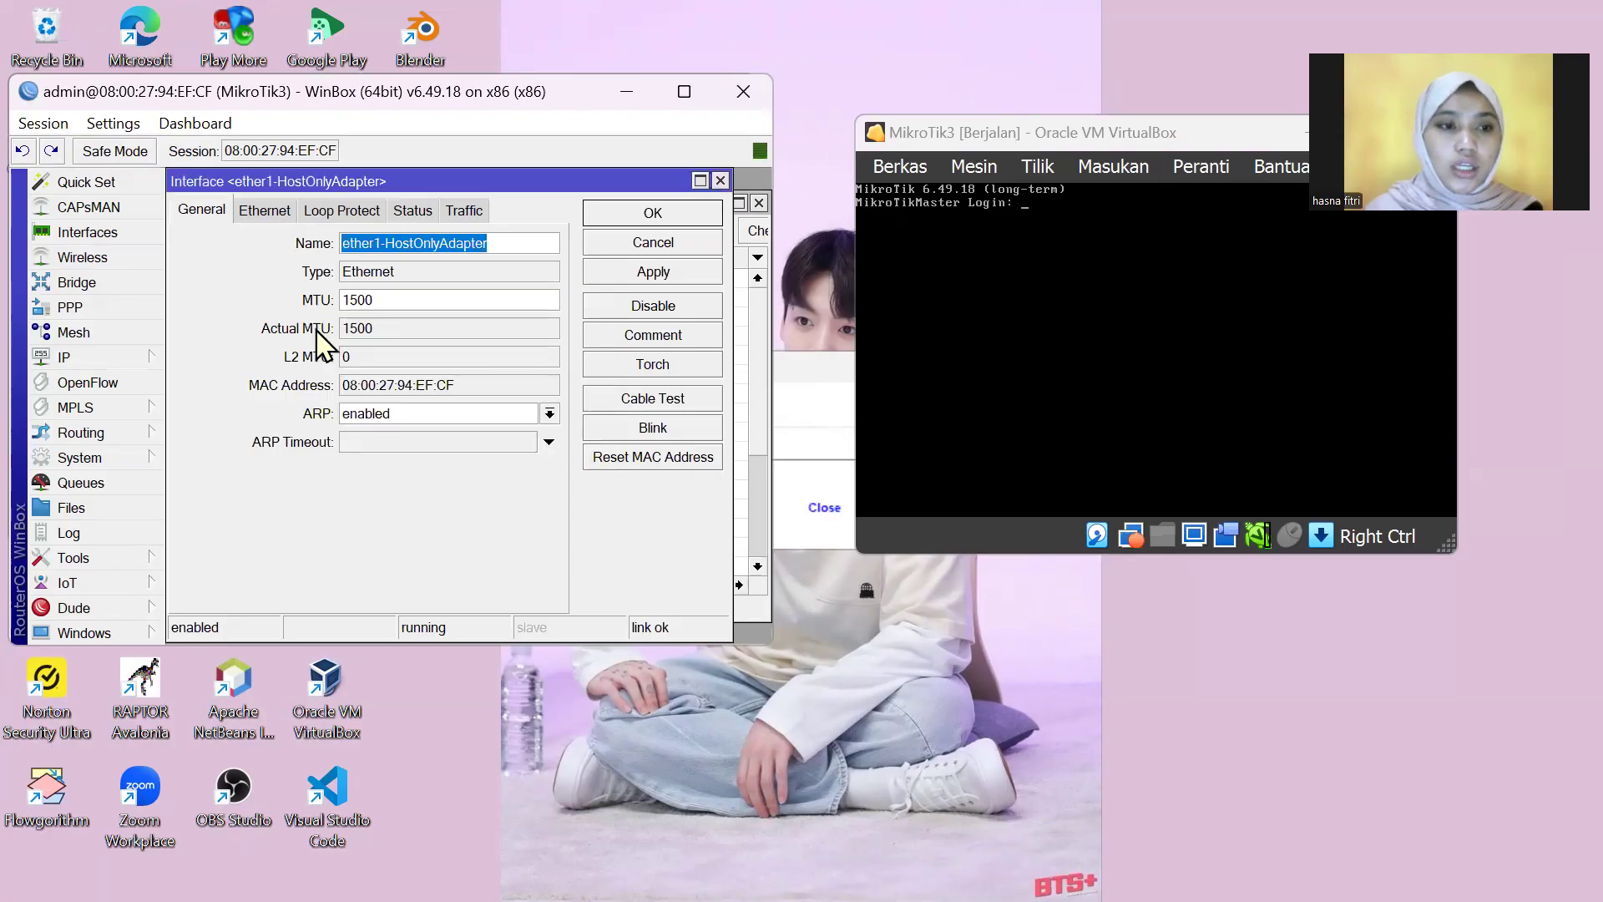
Step: Reset the MAC address of MikroTik3's ether1 interface, dropping the session
click(109, 234)
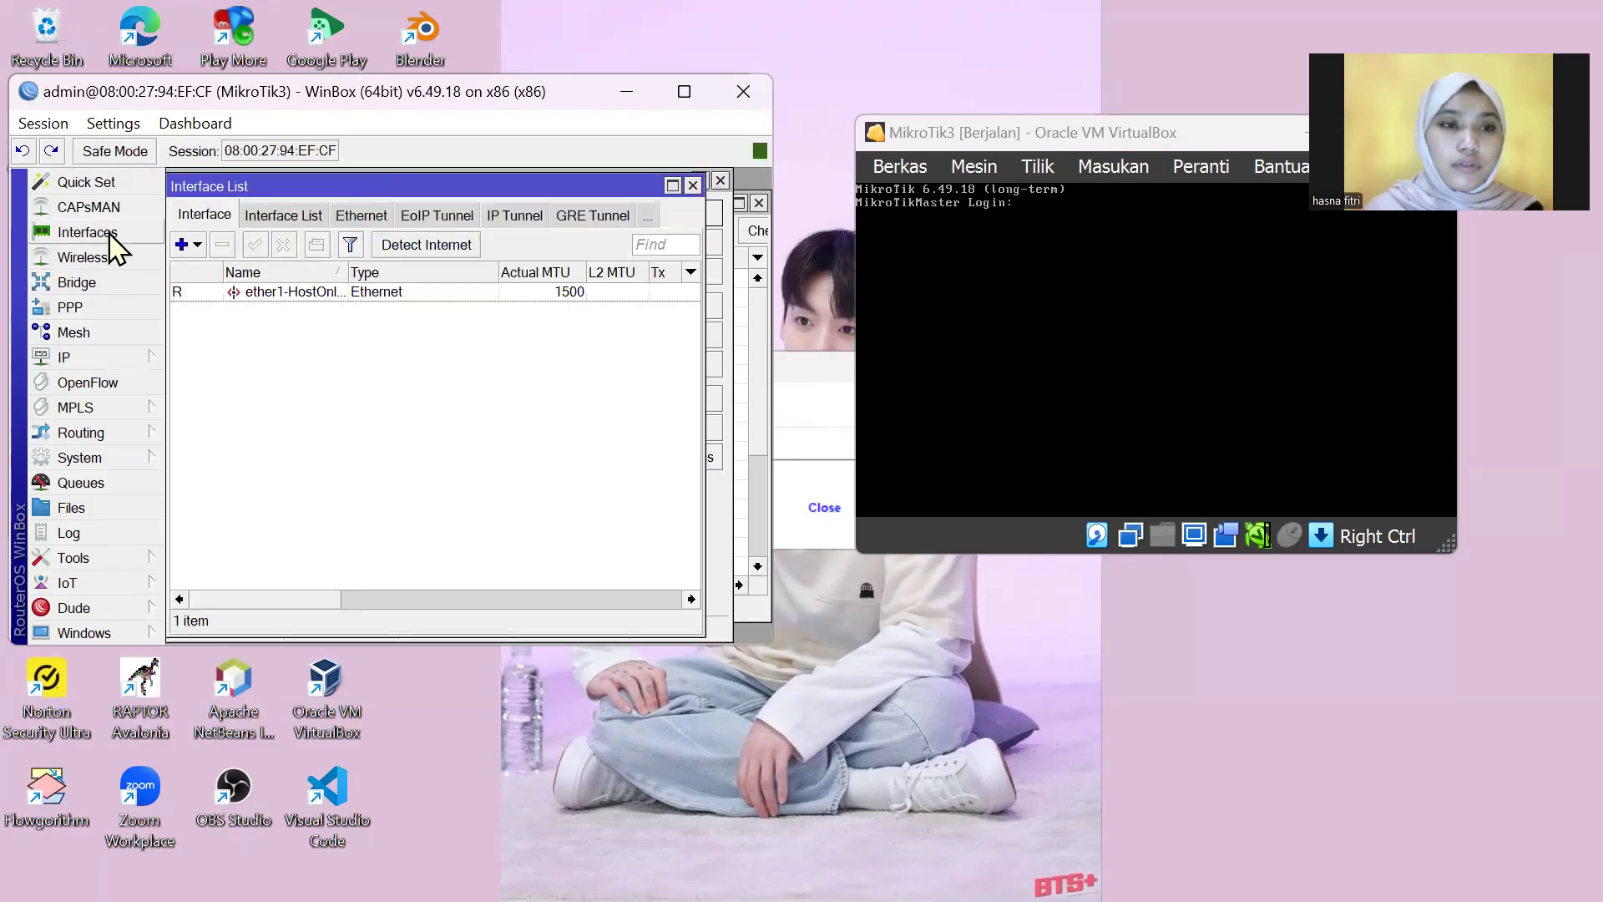
click(303, 297)
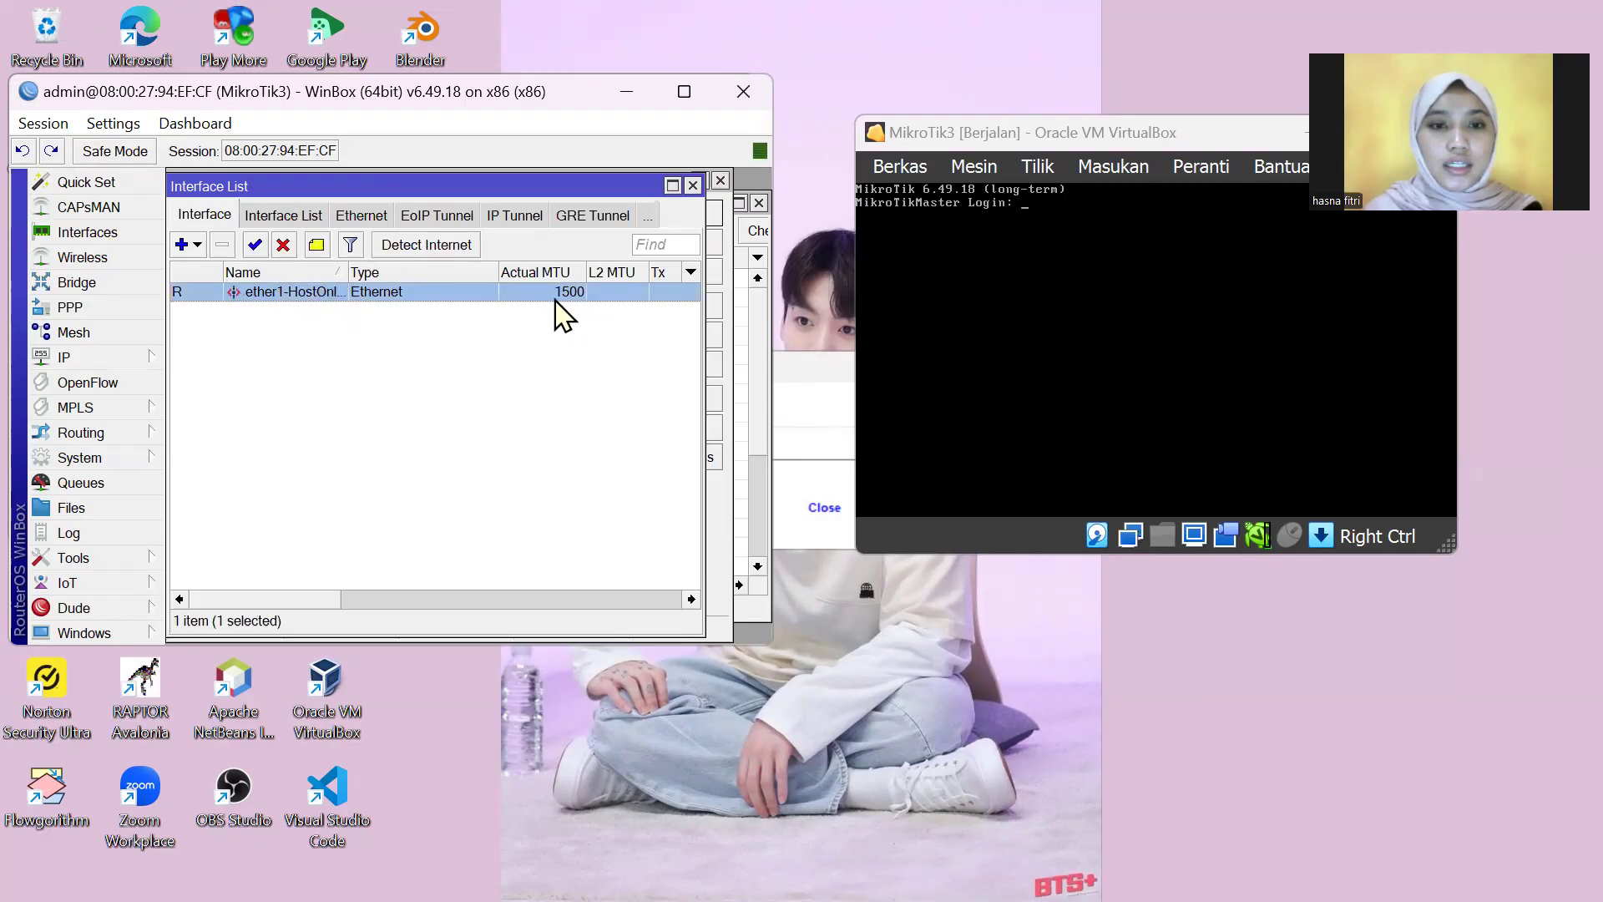
double_click(314, 295)
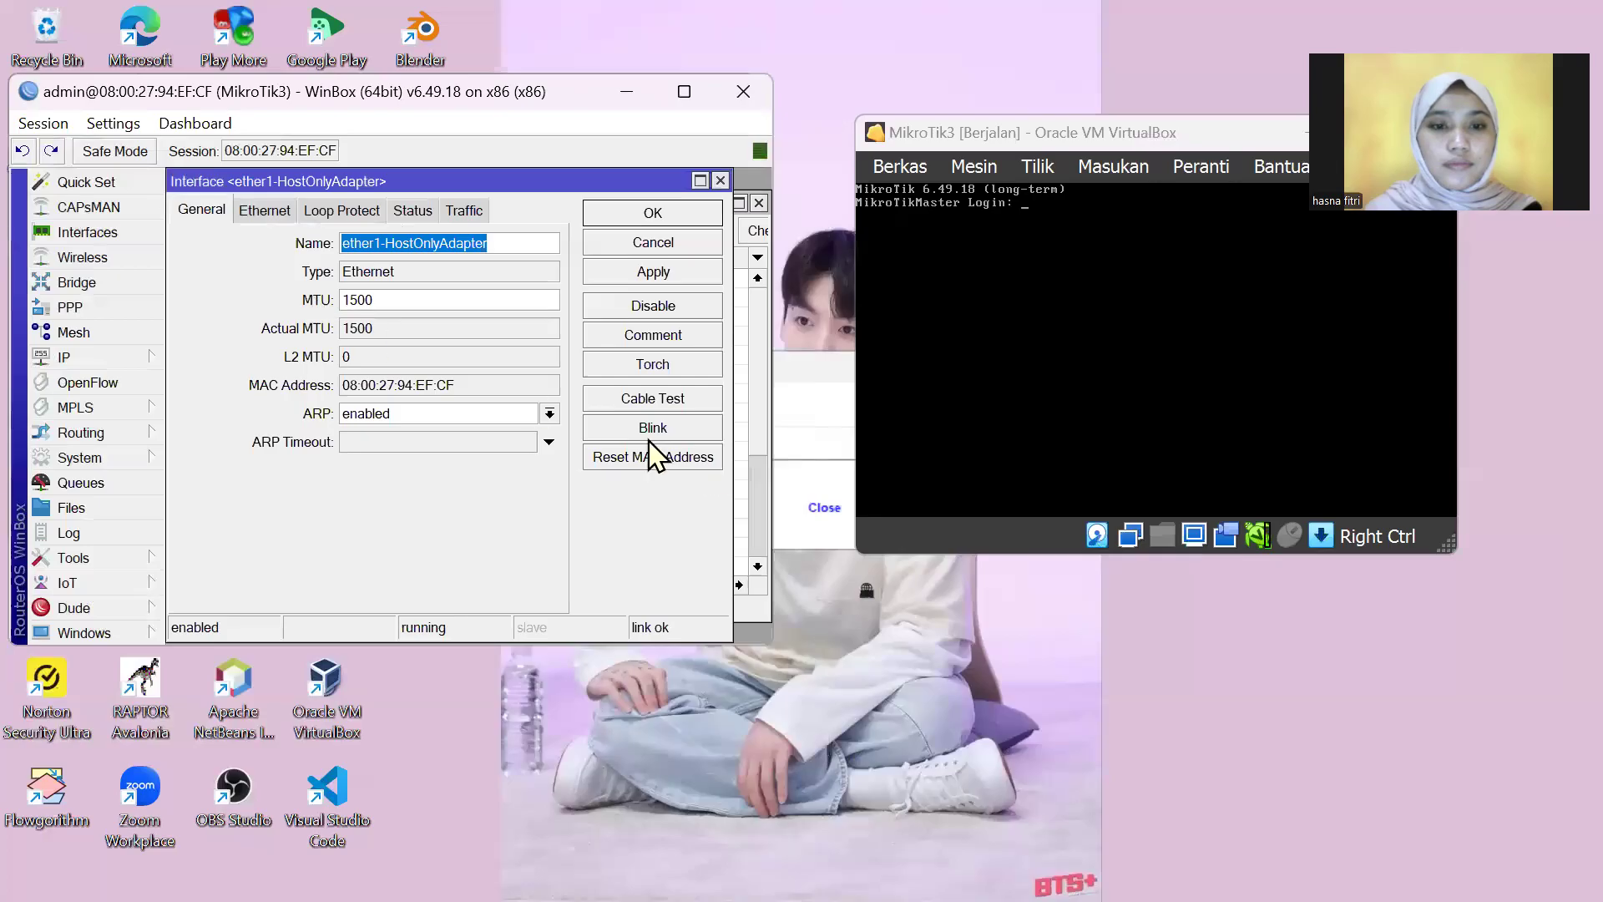
click(706, 464)
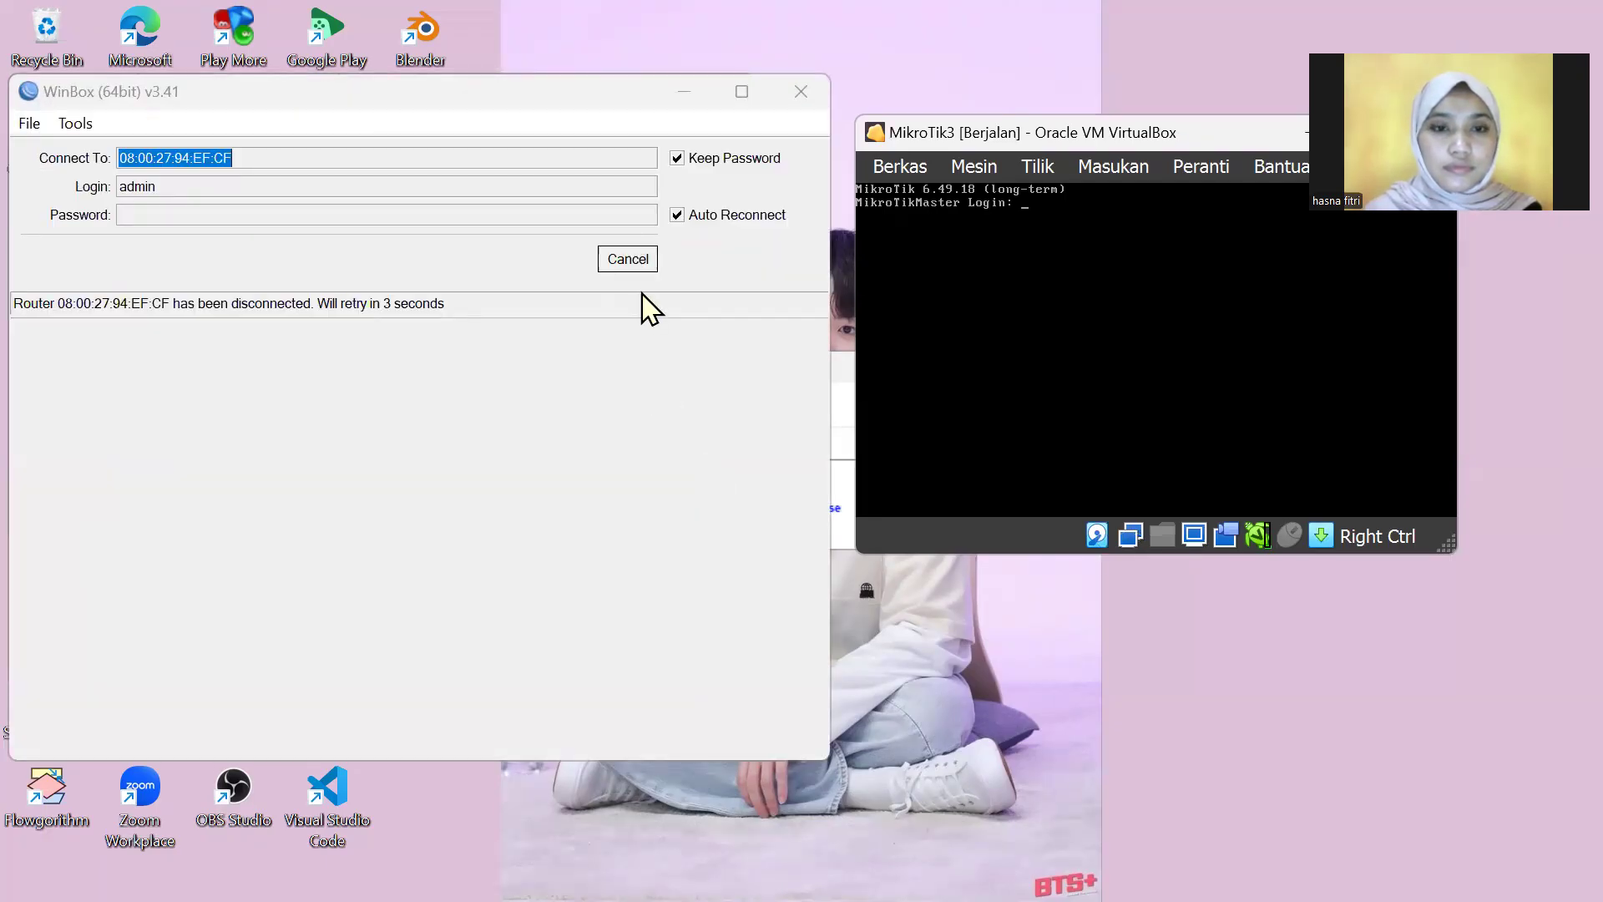
Step: Cancel the reconnect and log in to MikroTik1, skipping the password change prompt
click(632, 269)
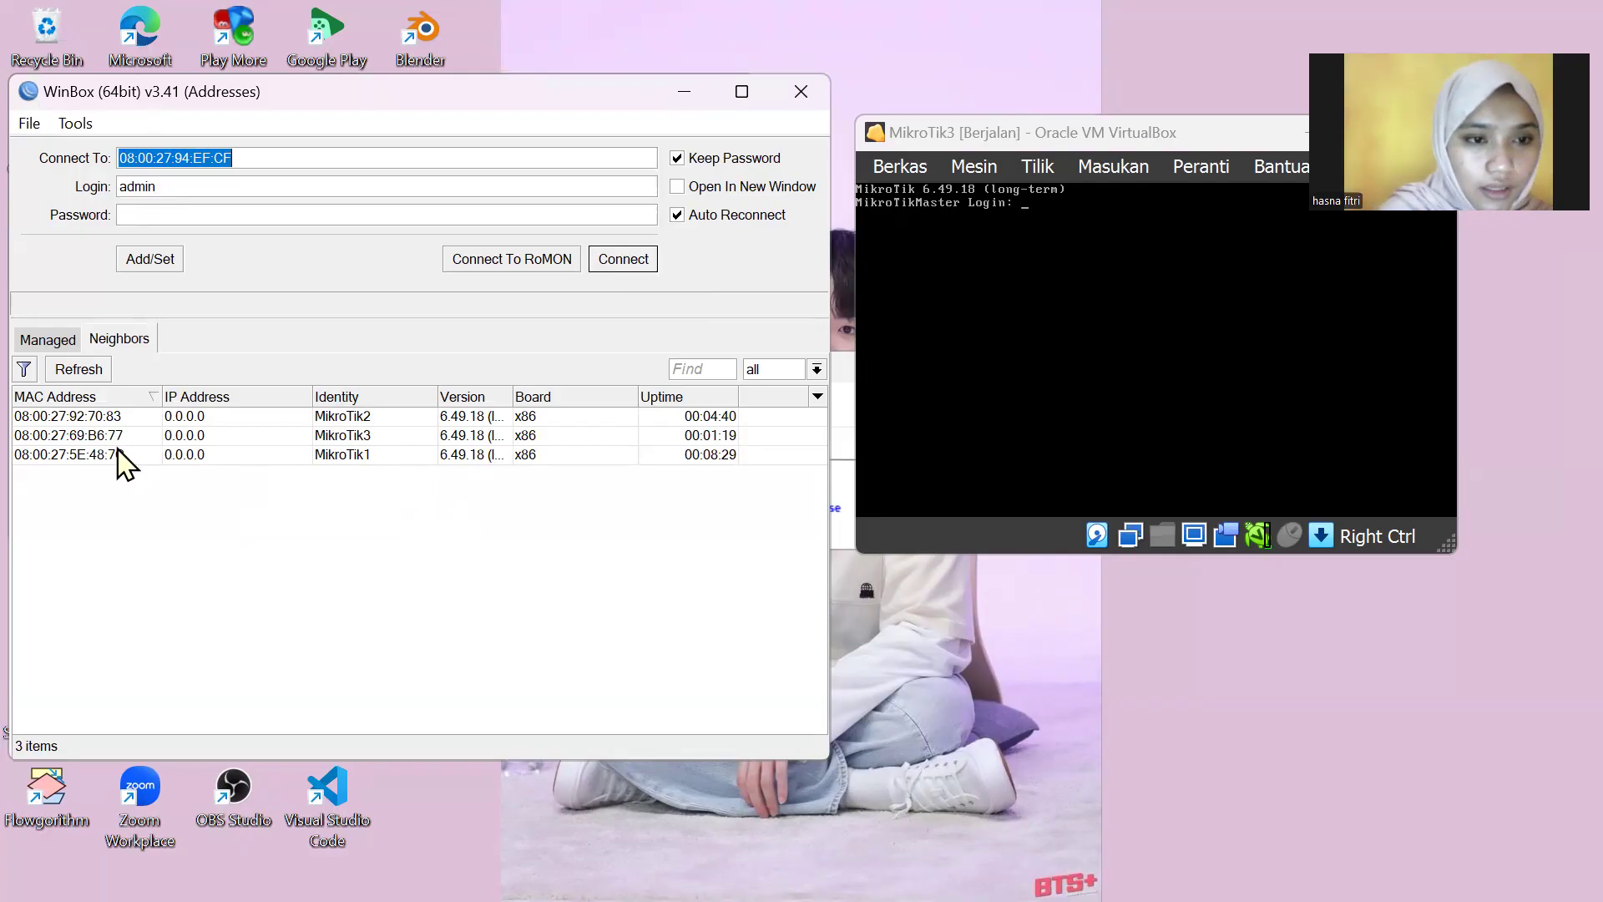
click(185, 463)
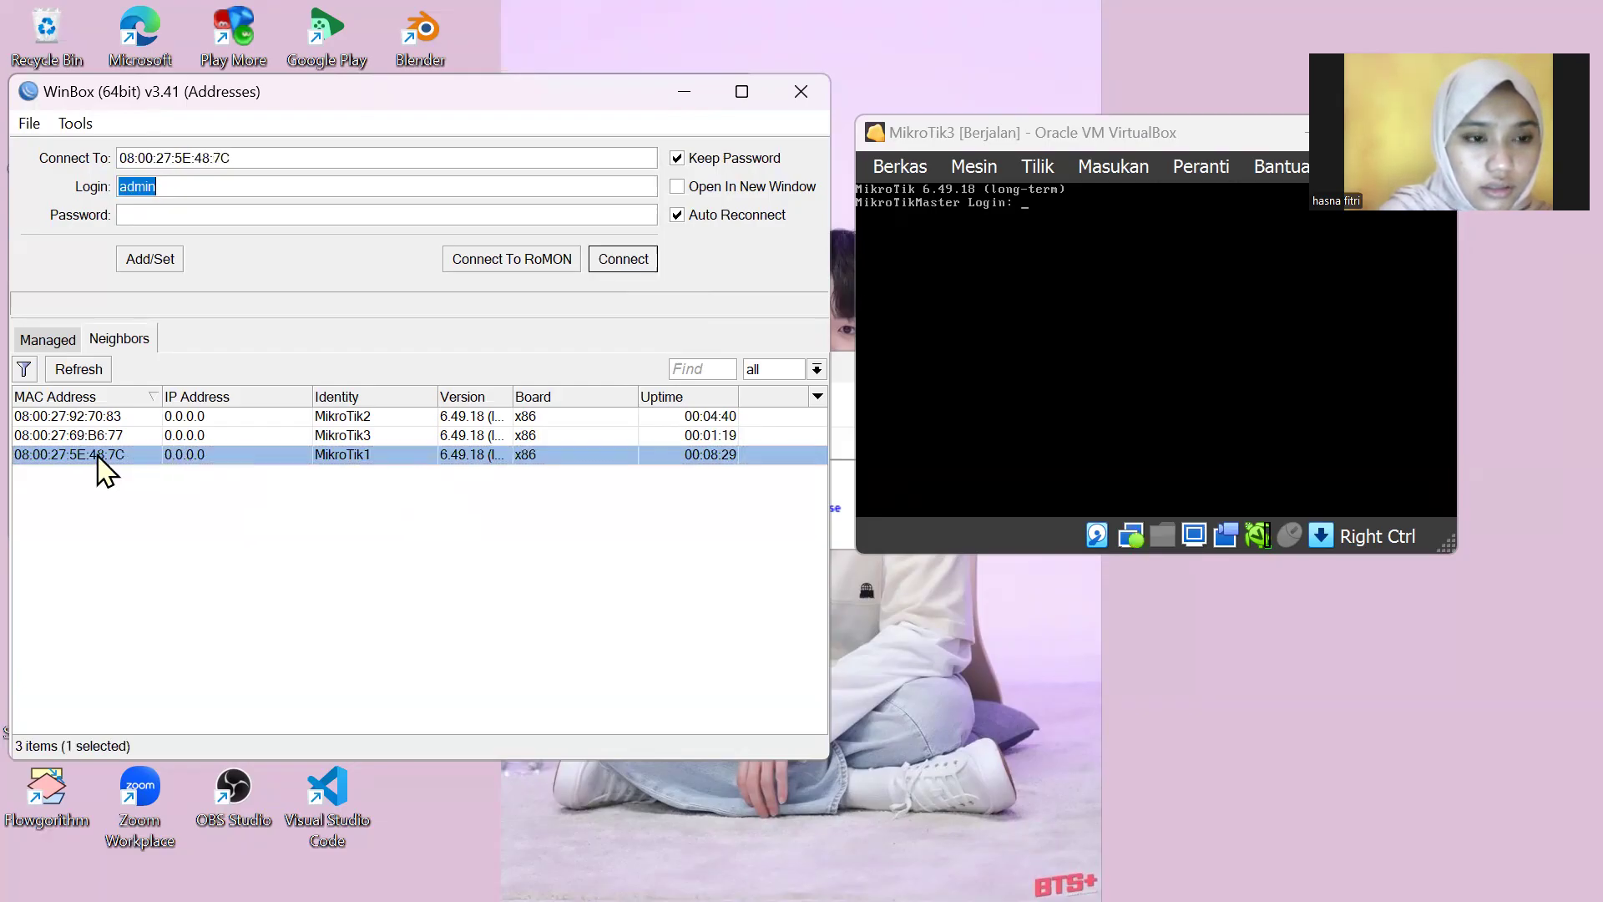
click(643, 264)
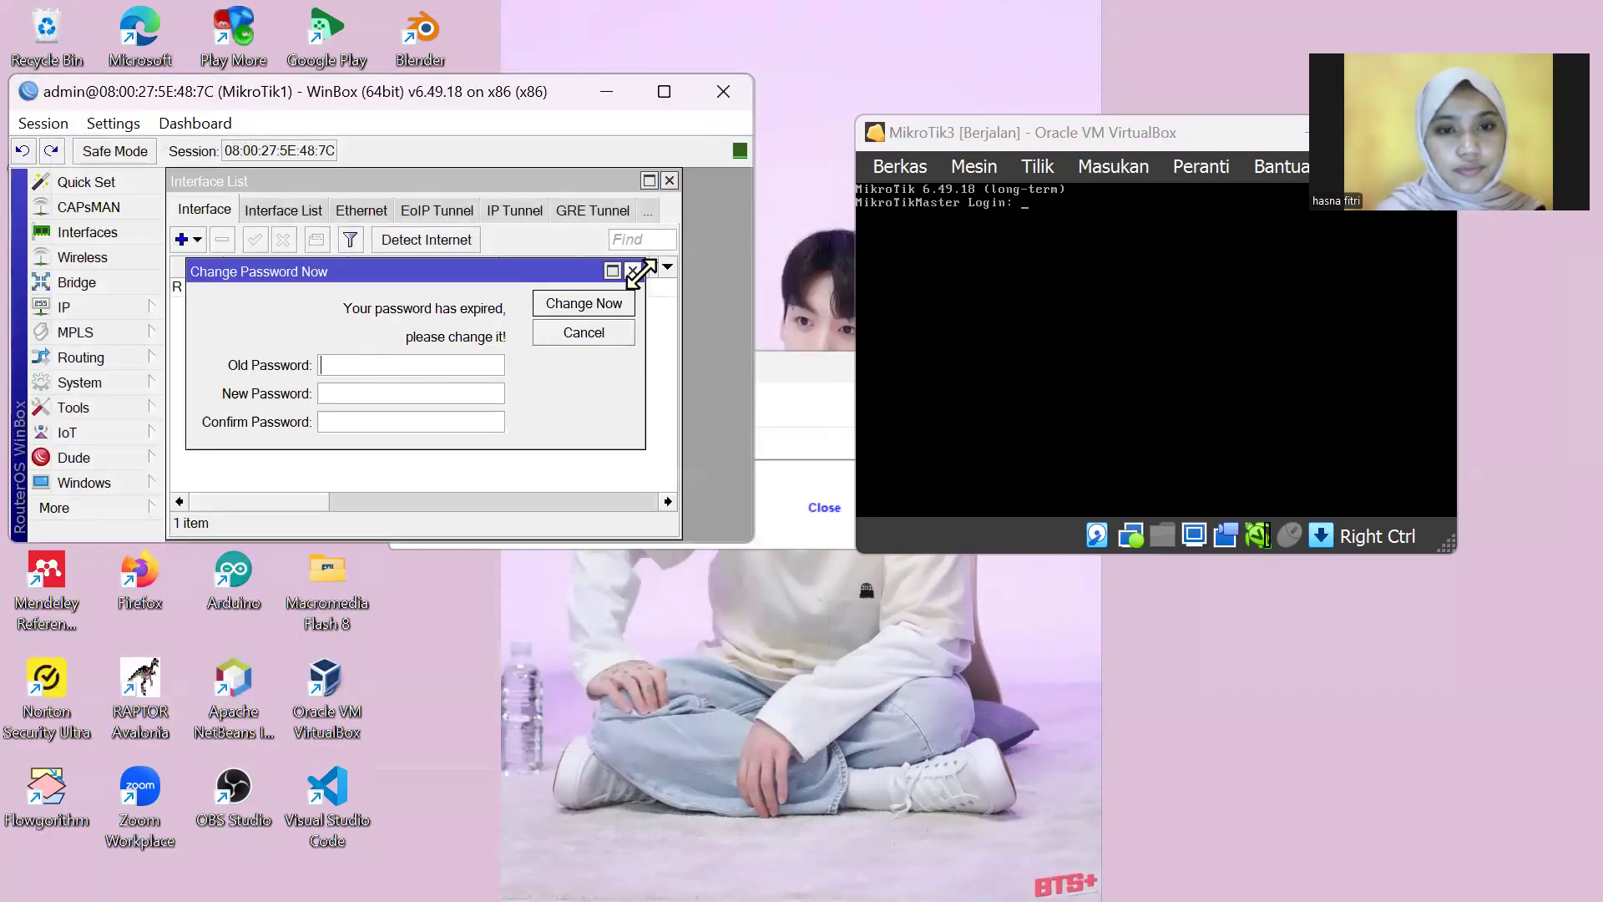
click(633, 270)
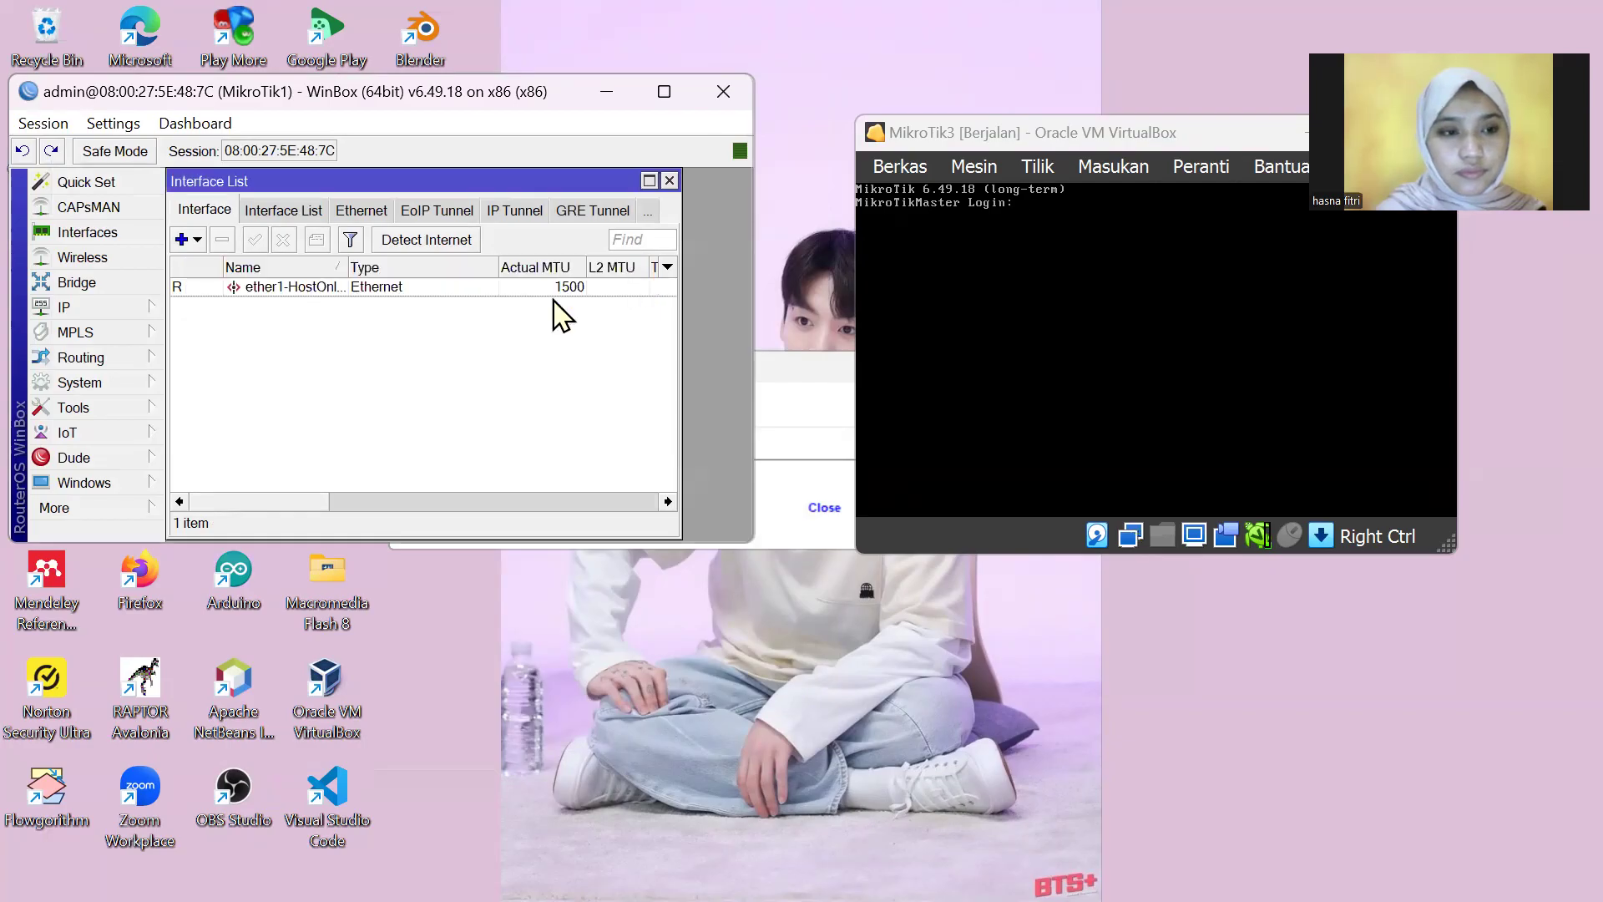
Step: Shut down the MikroTik1 router via System > Shutdown
click(130, 509)
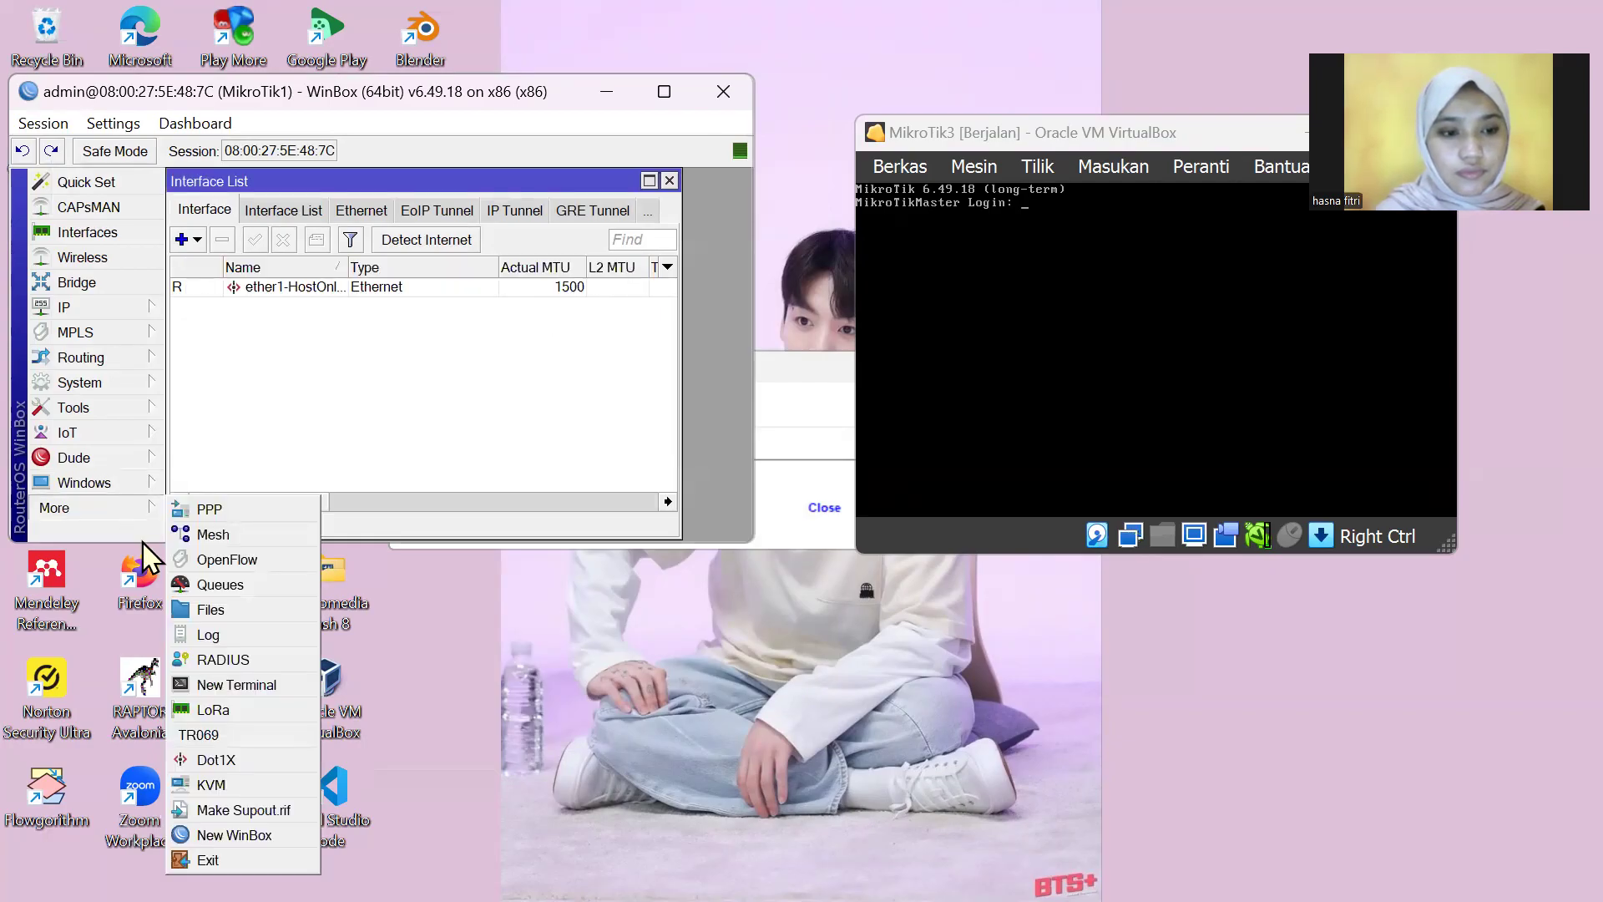
click(121, 384)
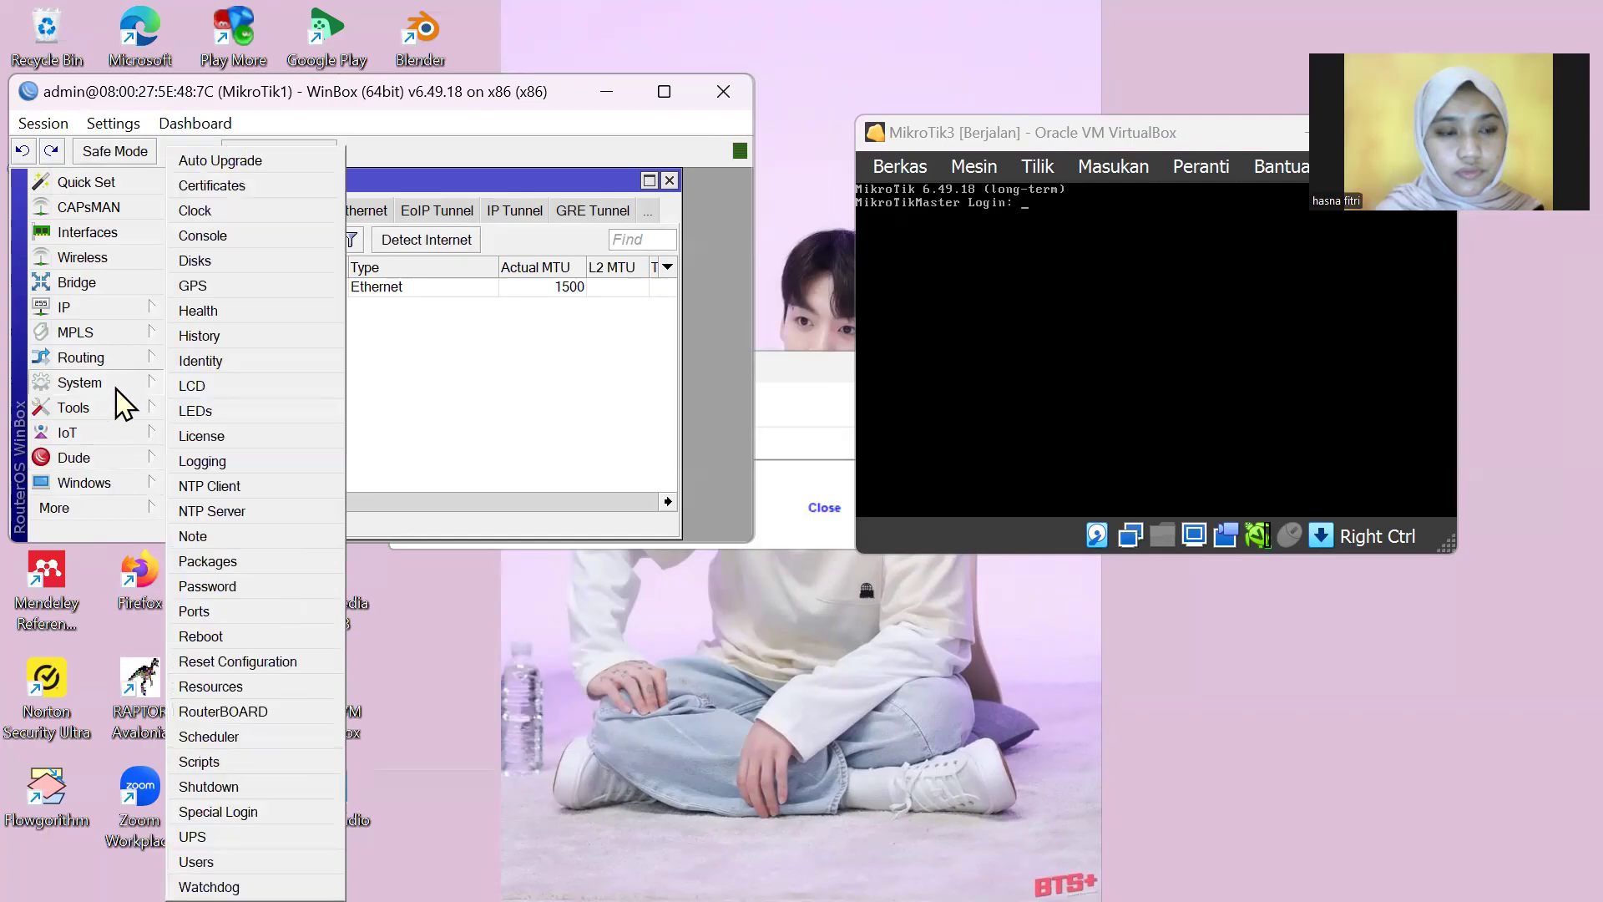
click(256, 785)
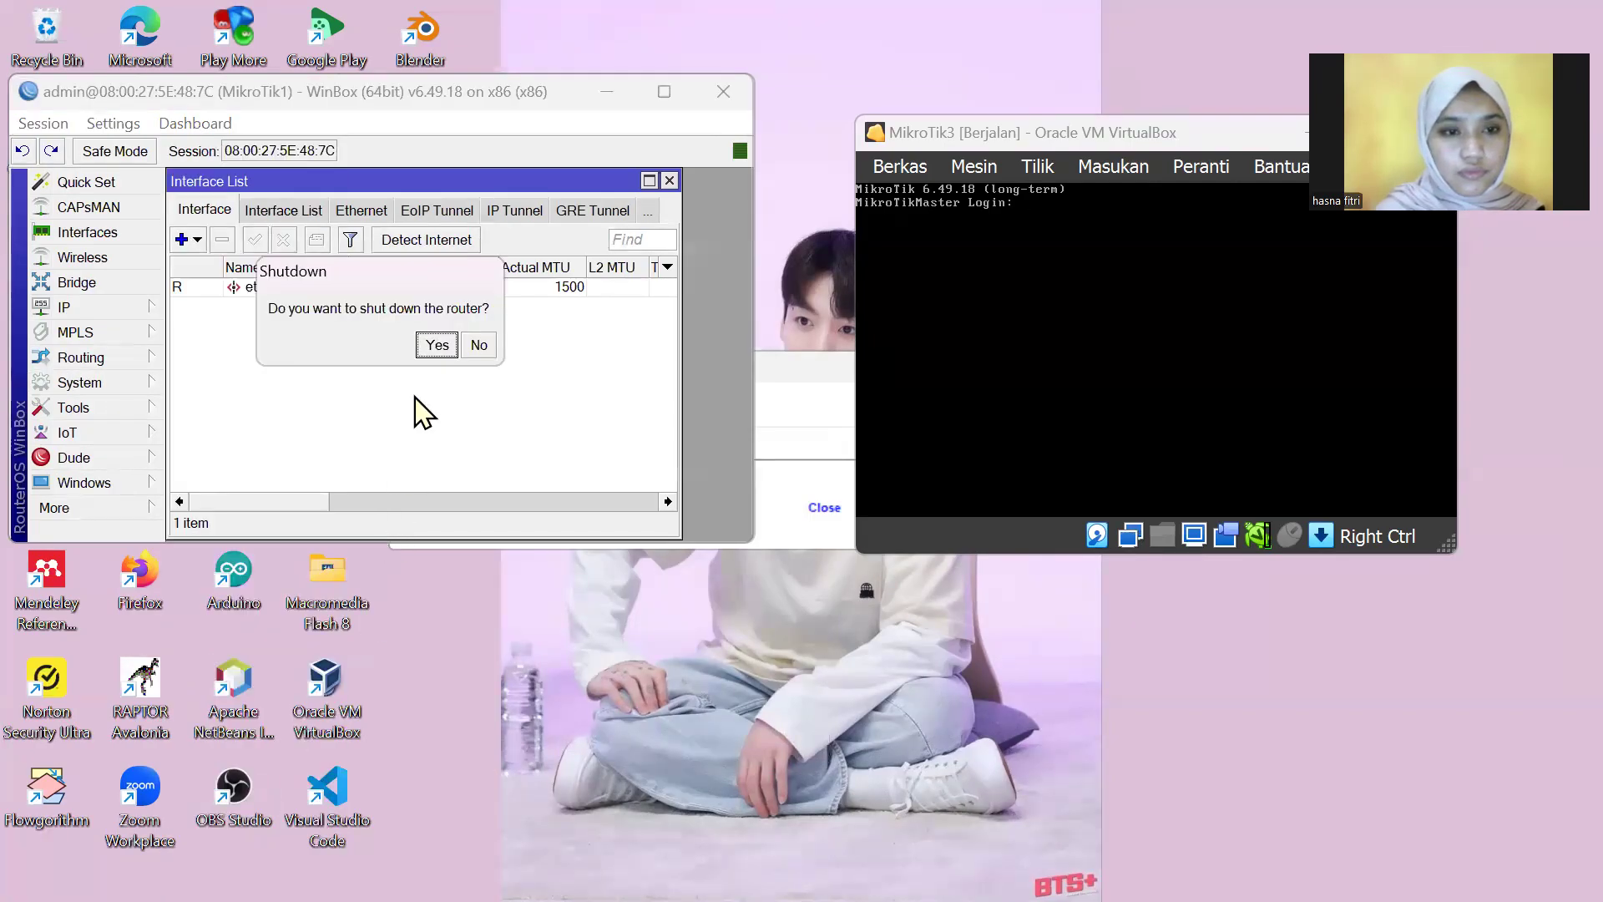
click(434, 347)
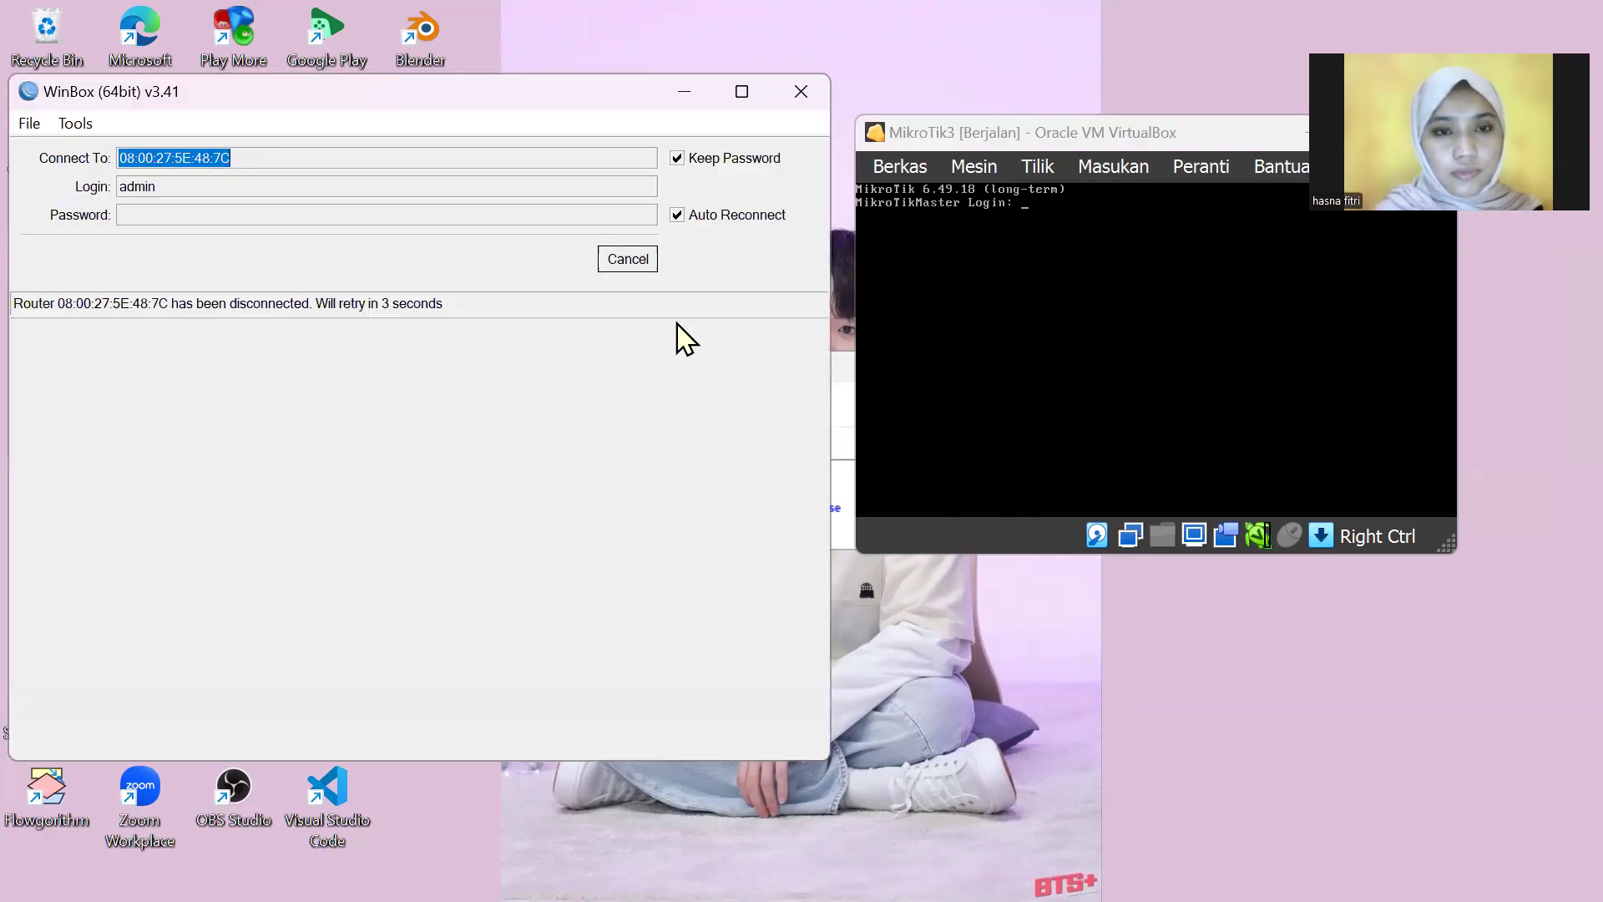
Step: Cancel the reconnect and log in to MikroTik2, dismissing the expired-password prompt
click(632, 265)
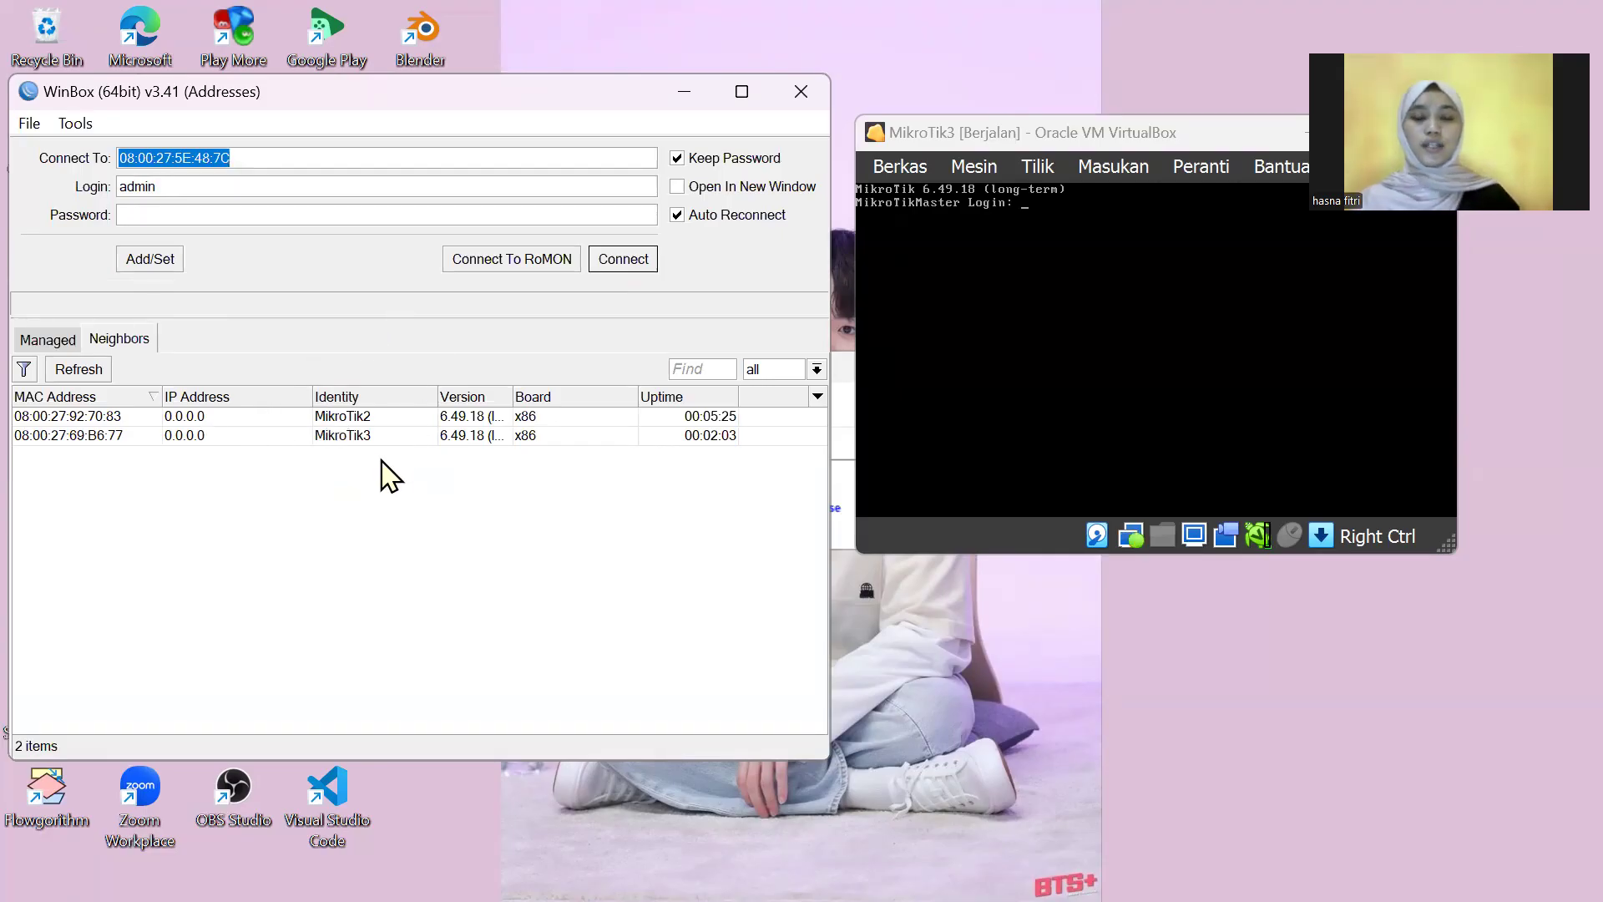
click(355, 417)
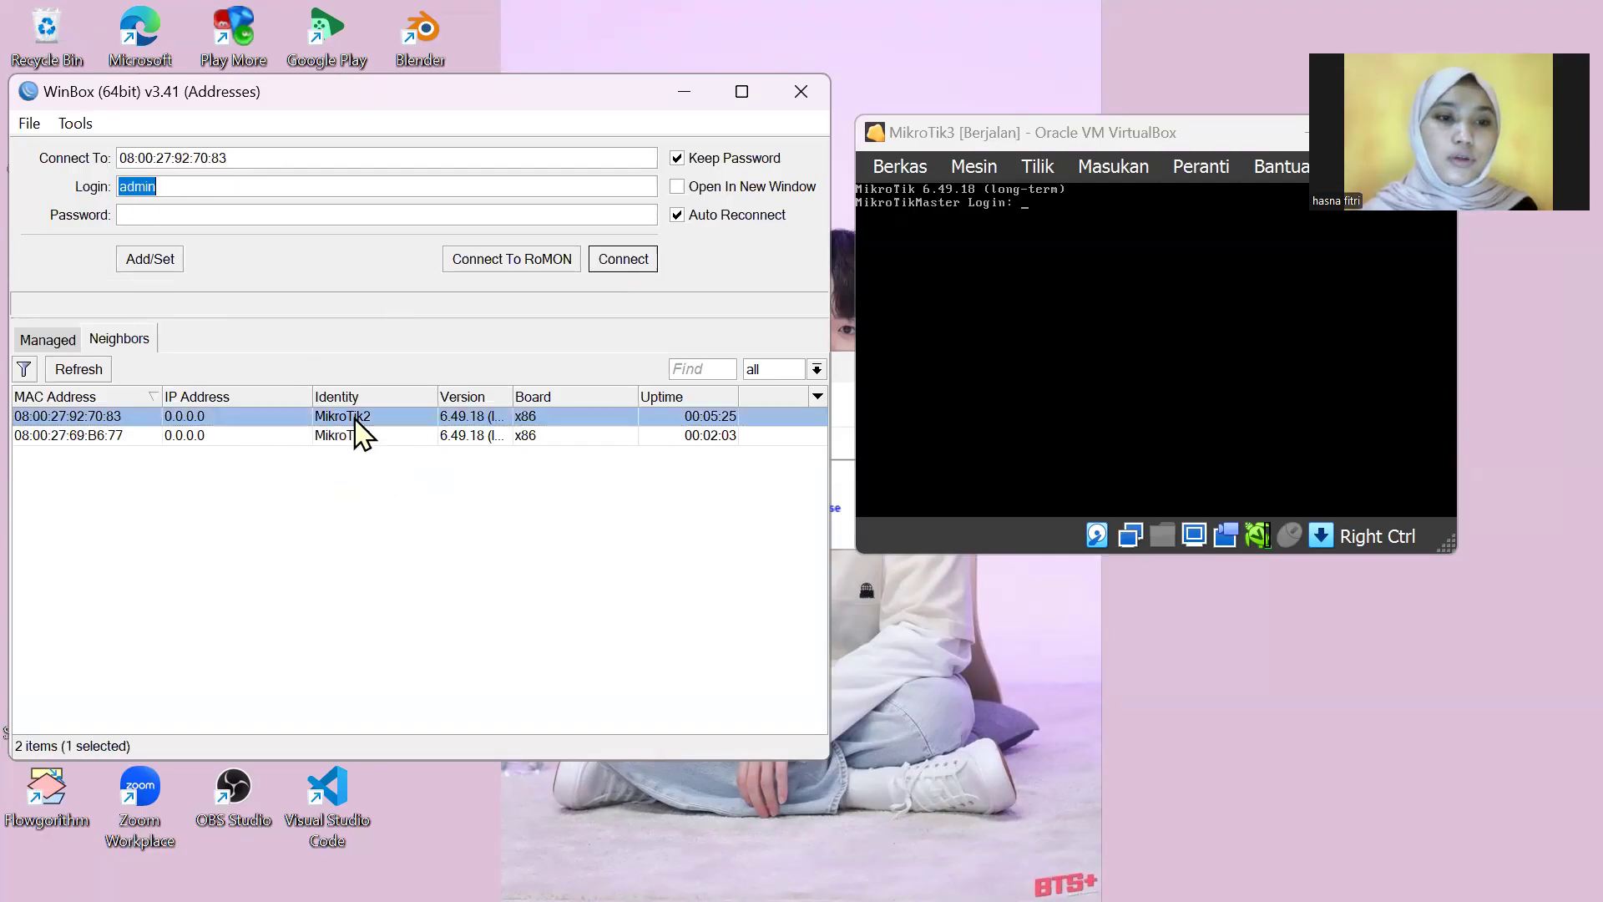
click(619, 261)
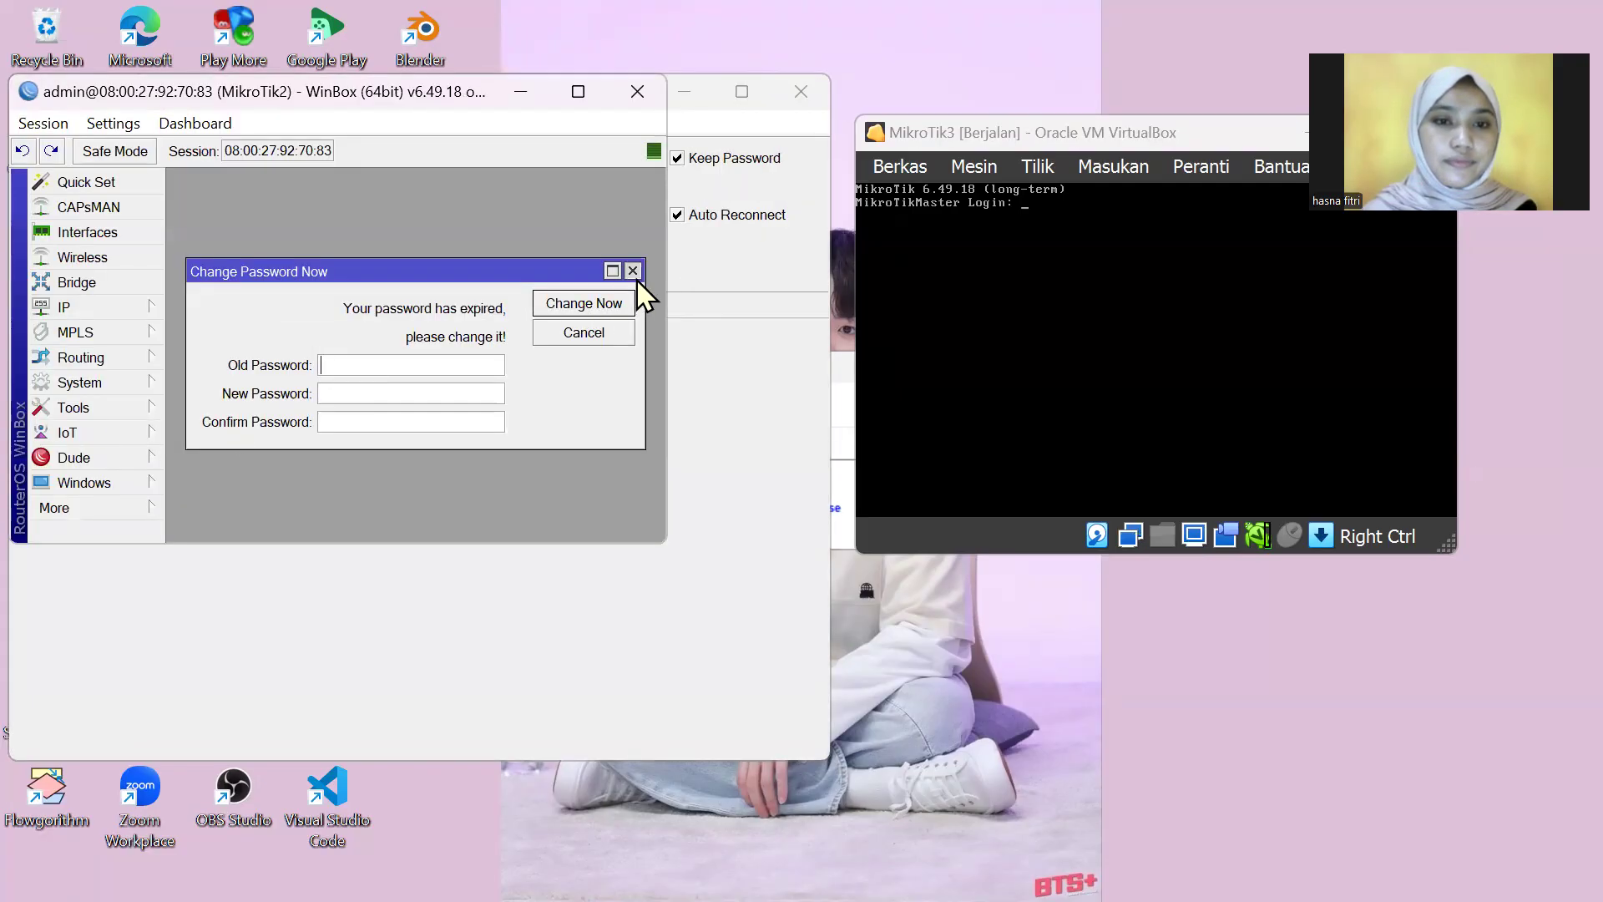
click(632, 271)
Step: Shut down MikroTik2 via System > Shutdown and return to the neighbour list
click(91, 382)
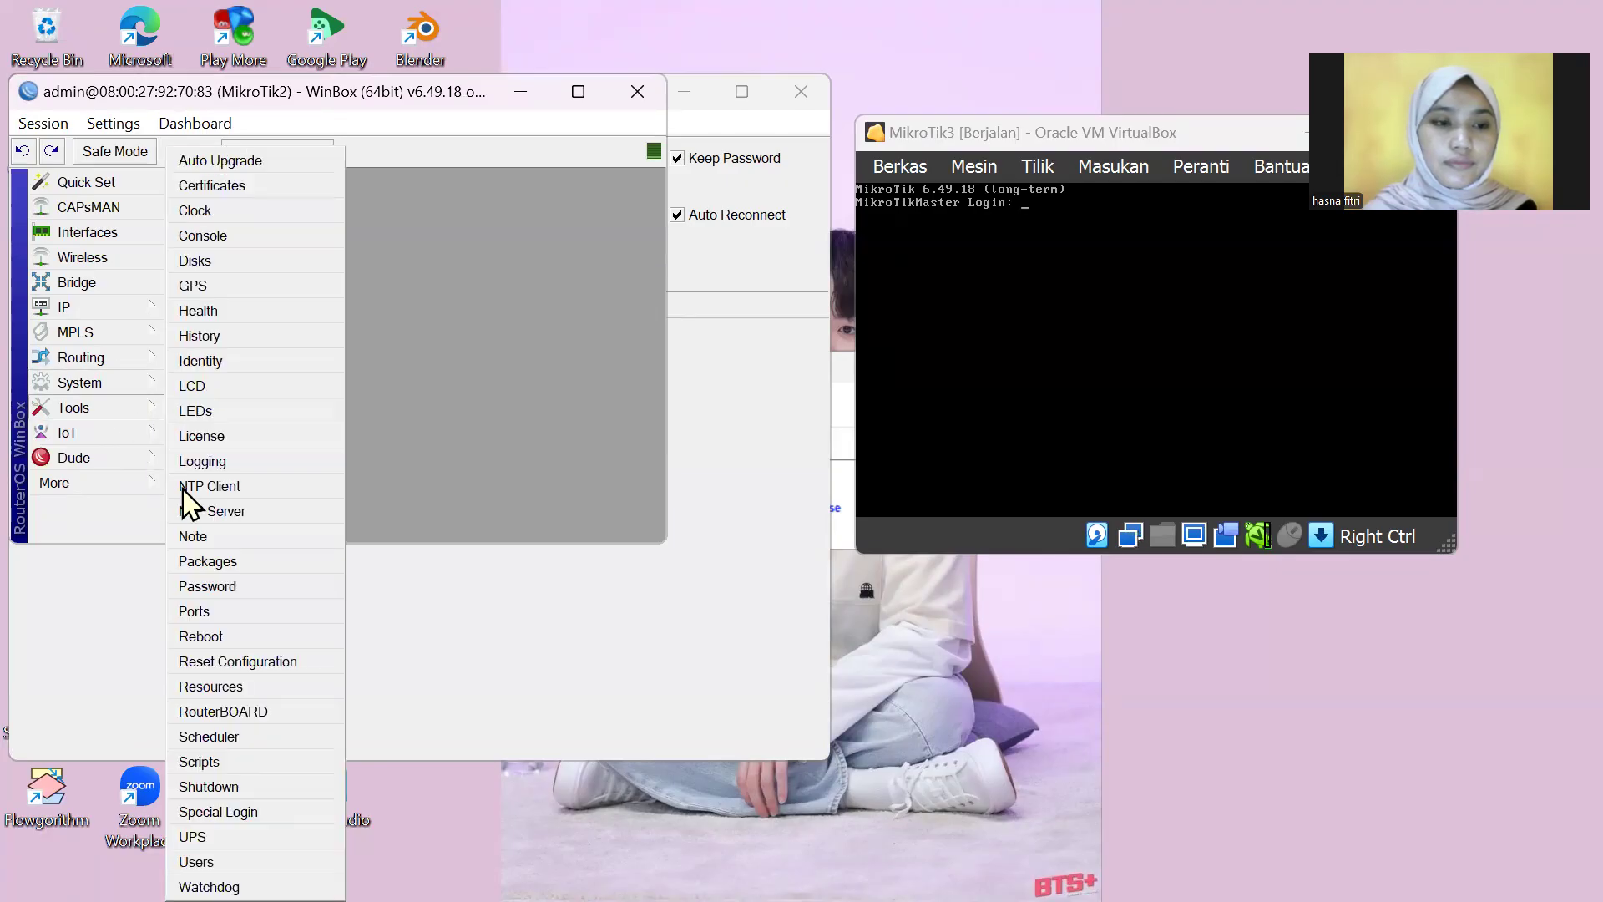
click(234, 789)
click(391, 344)
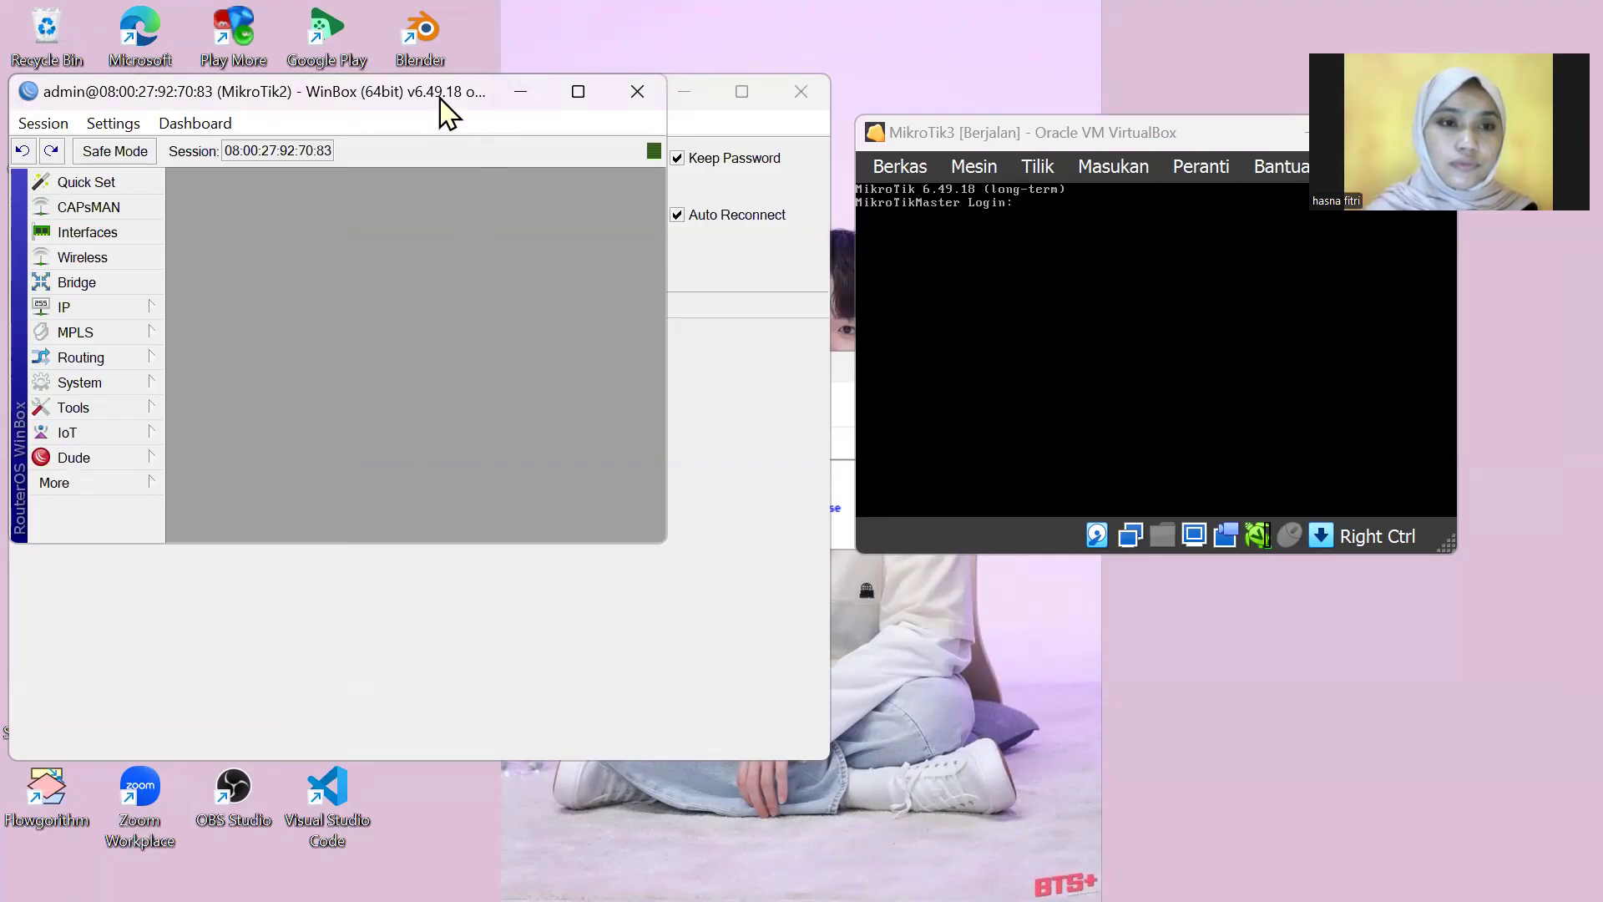
drag(443, 109, 476, 157)
click(179, 433)
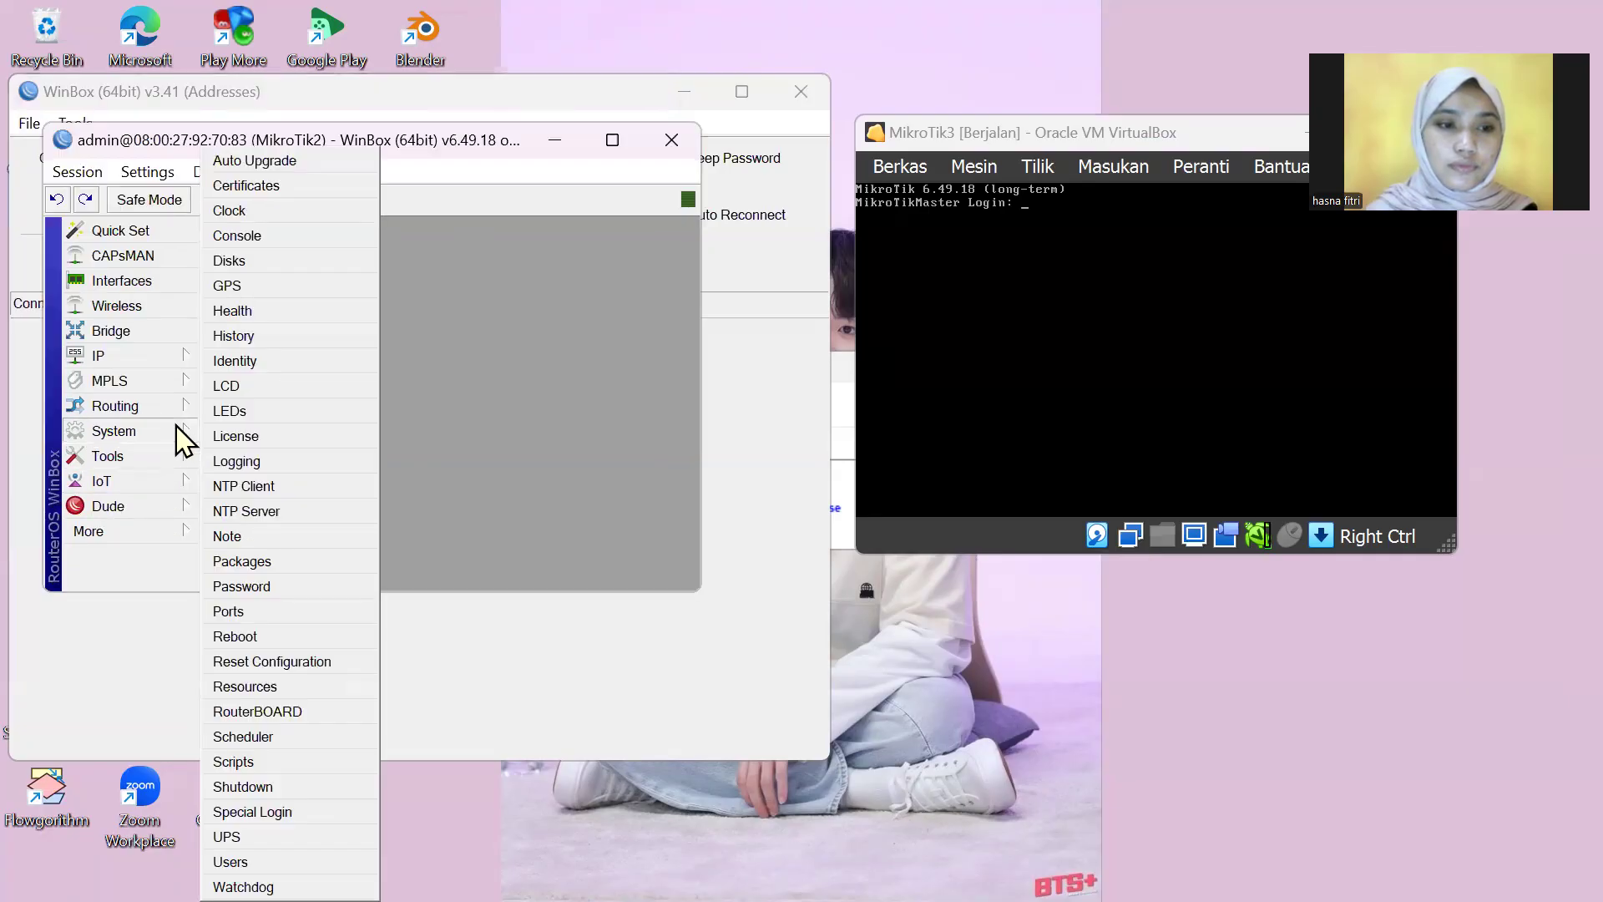
click(267, 790)
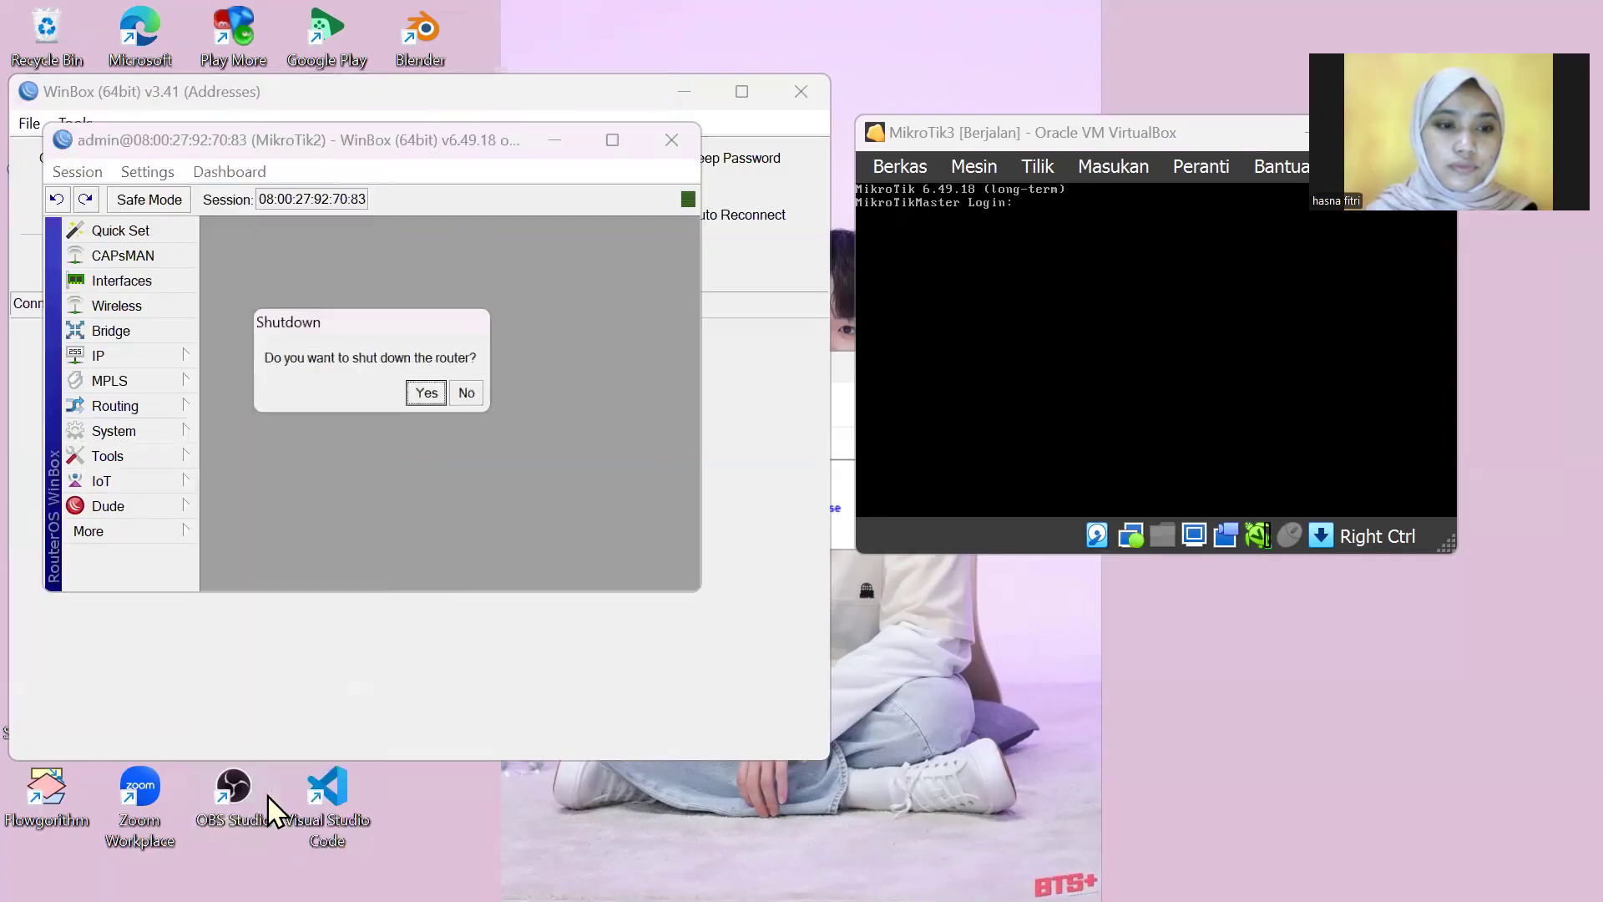
click(426, 395)
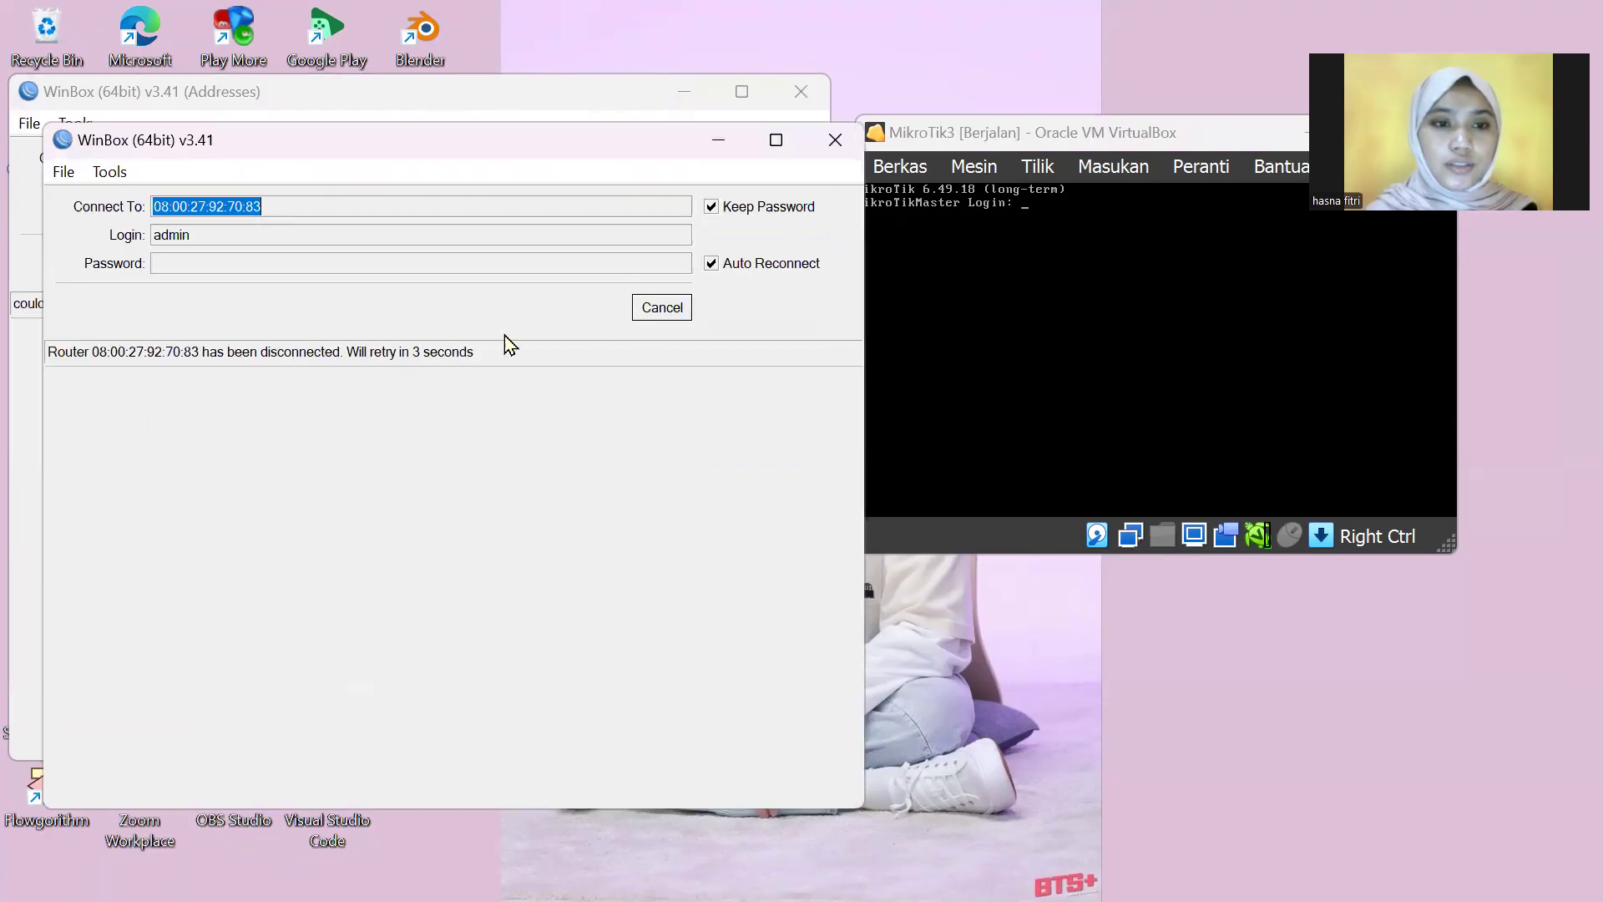
click(653, 318)
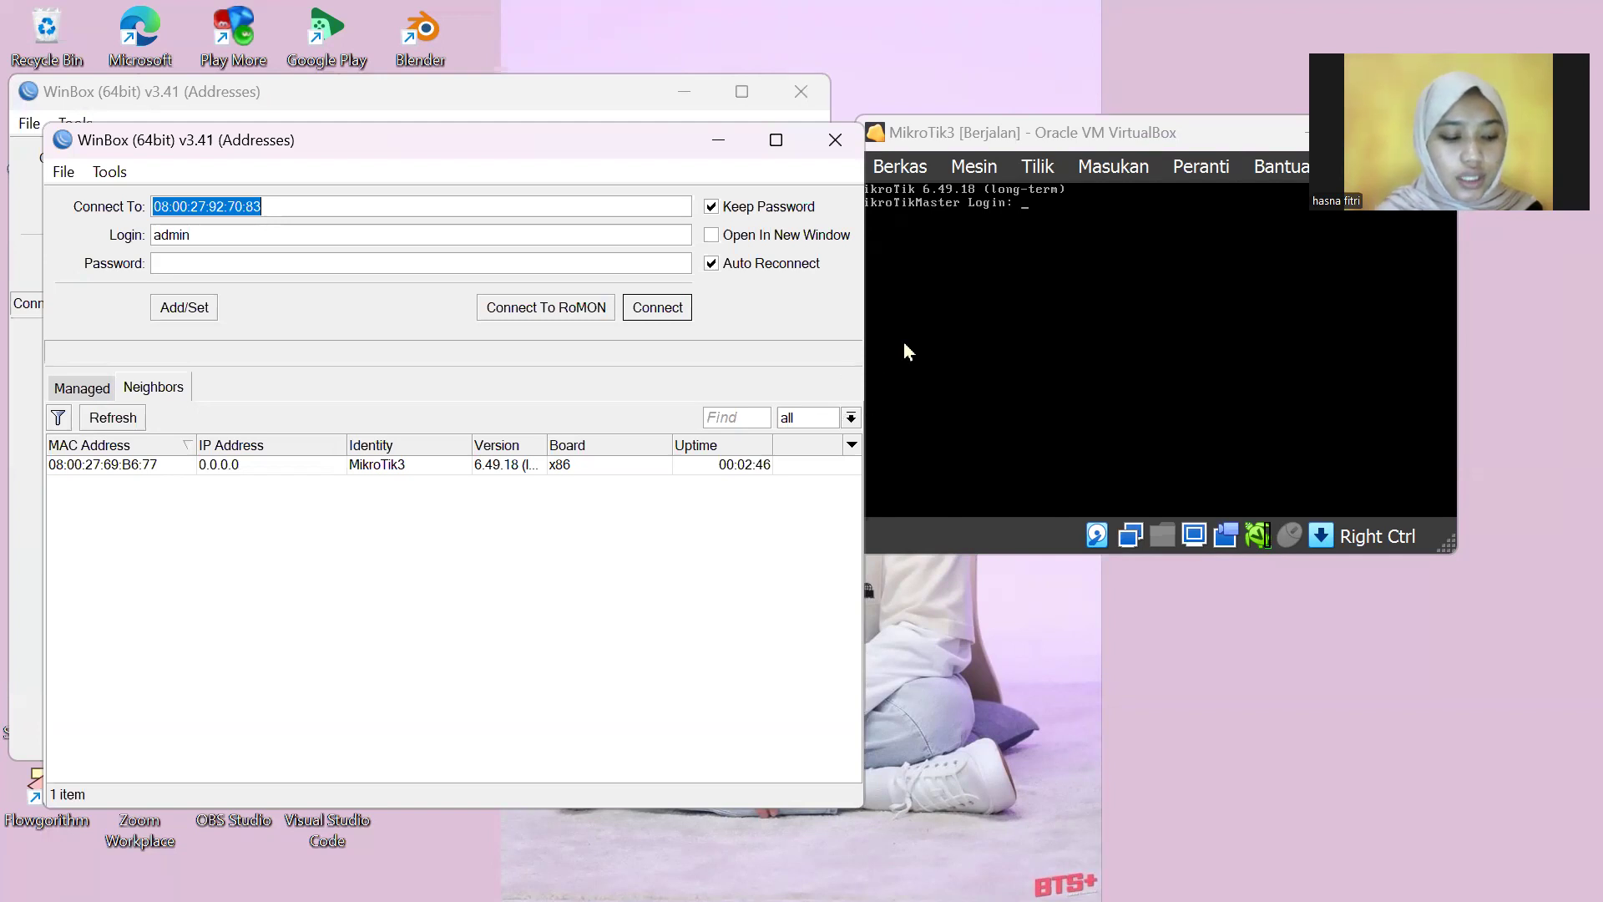
Step: Bring the MikroTik3 console forward and log in with the user name admin
click(982, 133)
drag(988, 137, 999, 142)
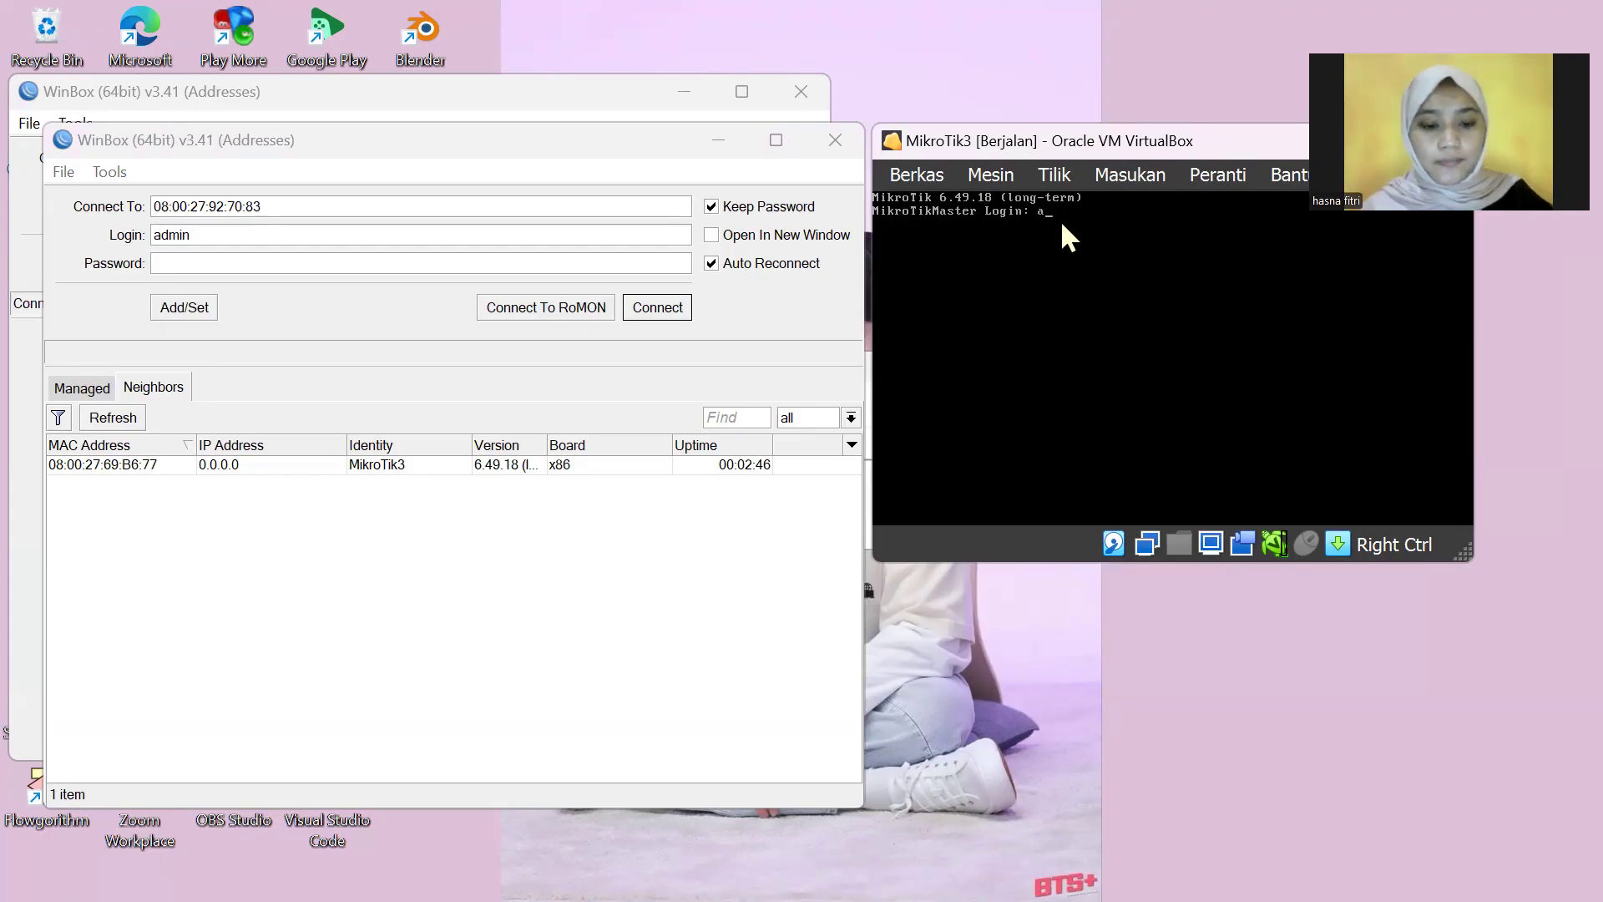
text(admin)
key(Return)
key(Return)
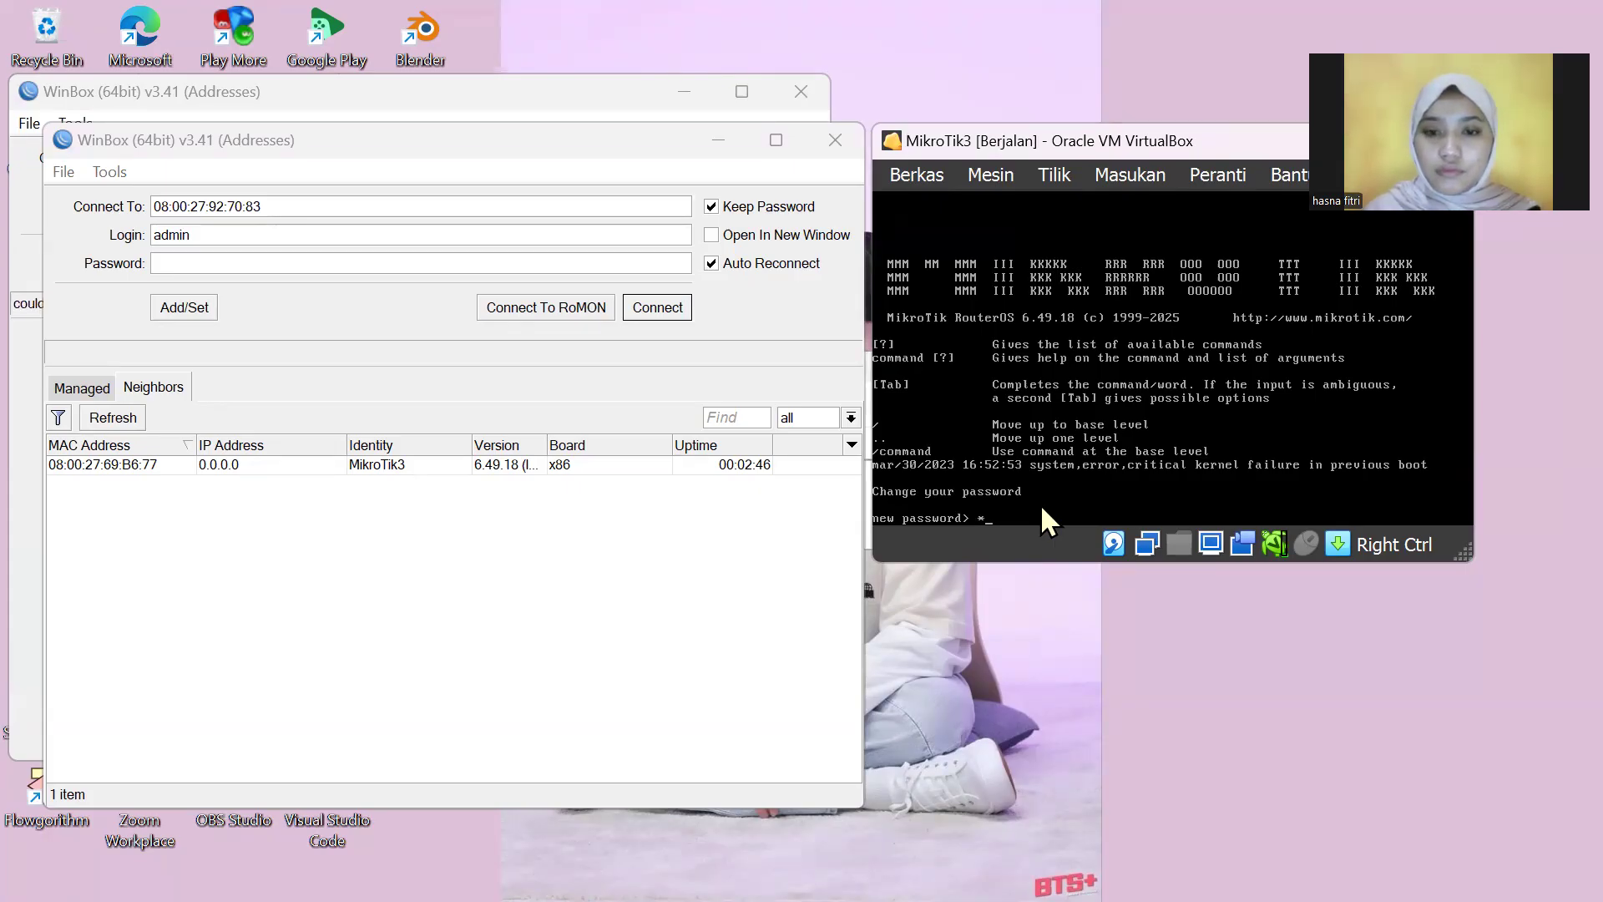
Step: Enter the new admin password for MikroTik3 and repeat it to confirm
key(BackSpace)
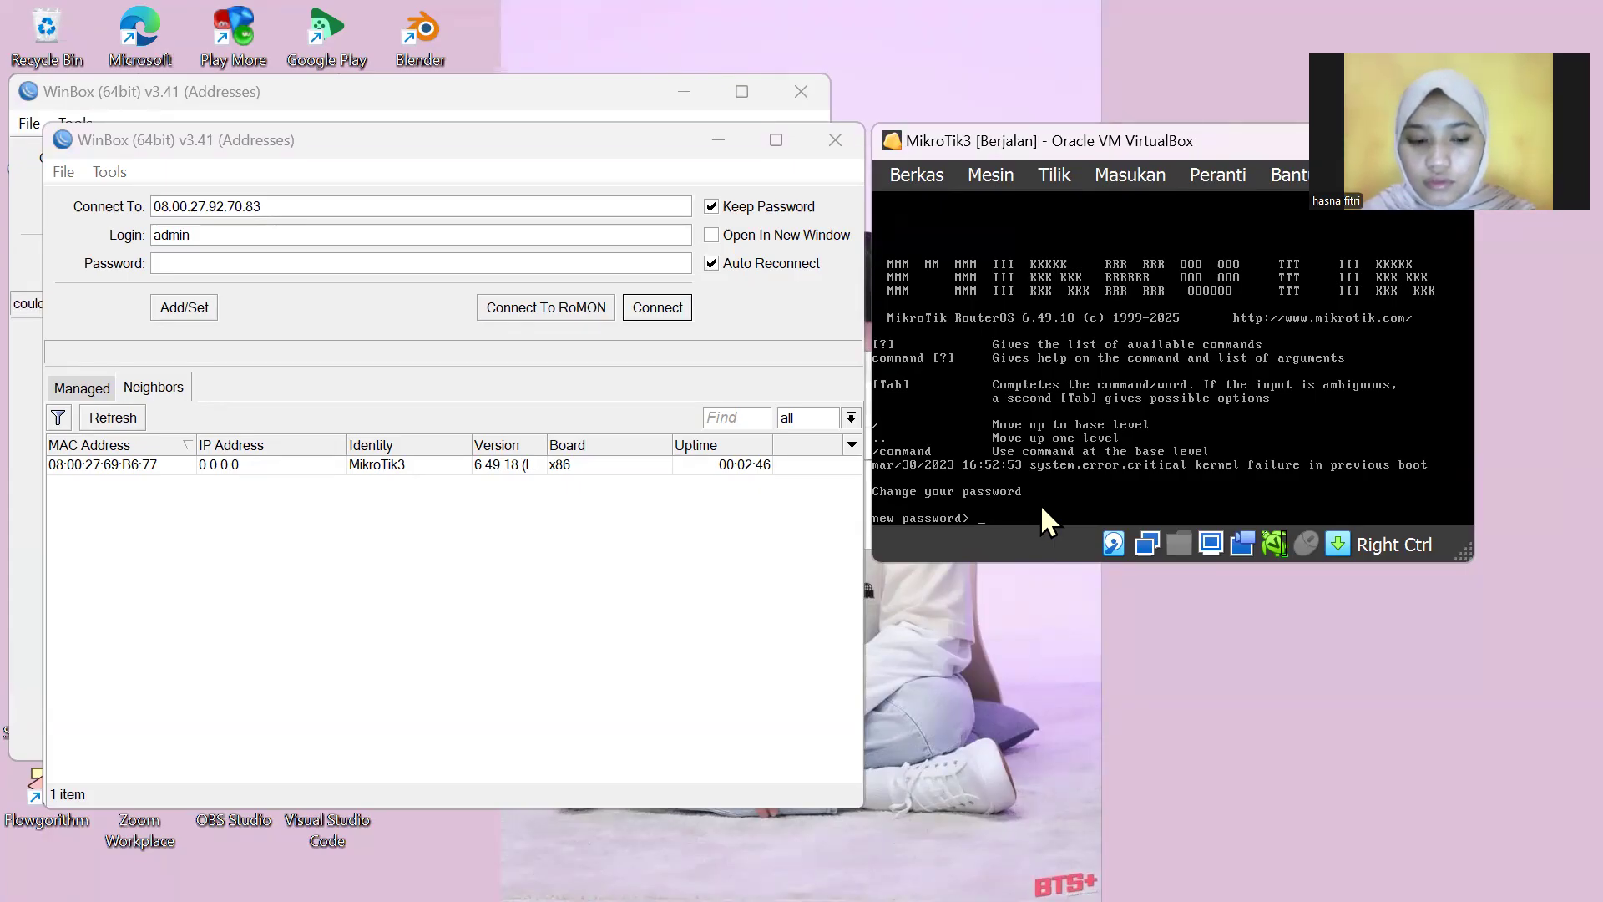
text(*)
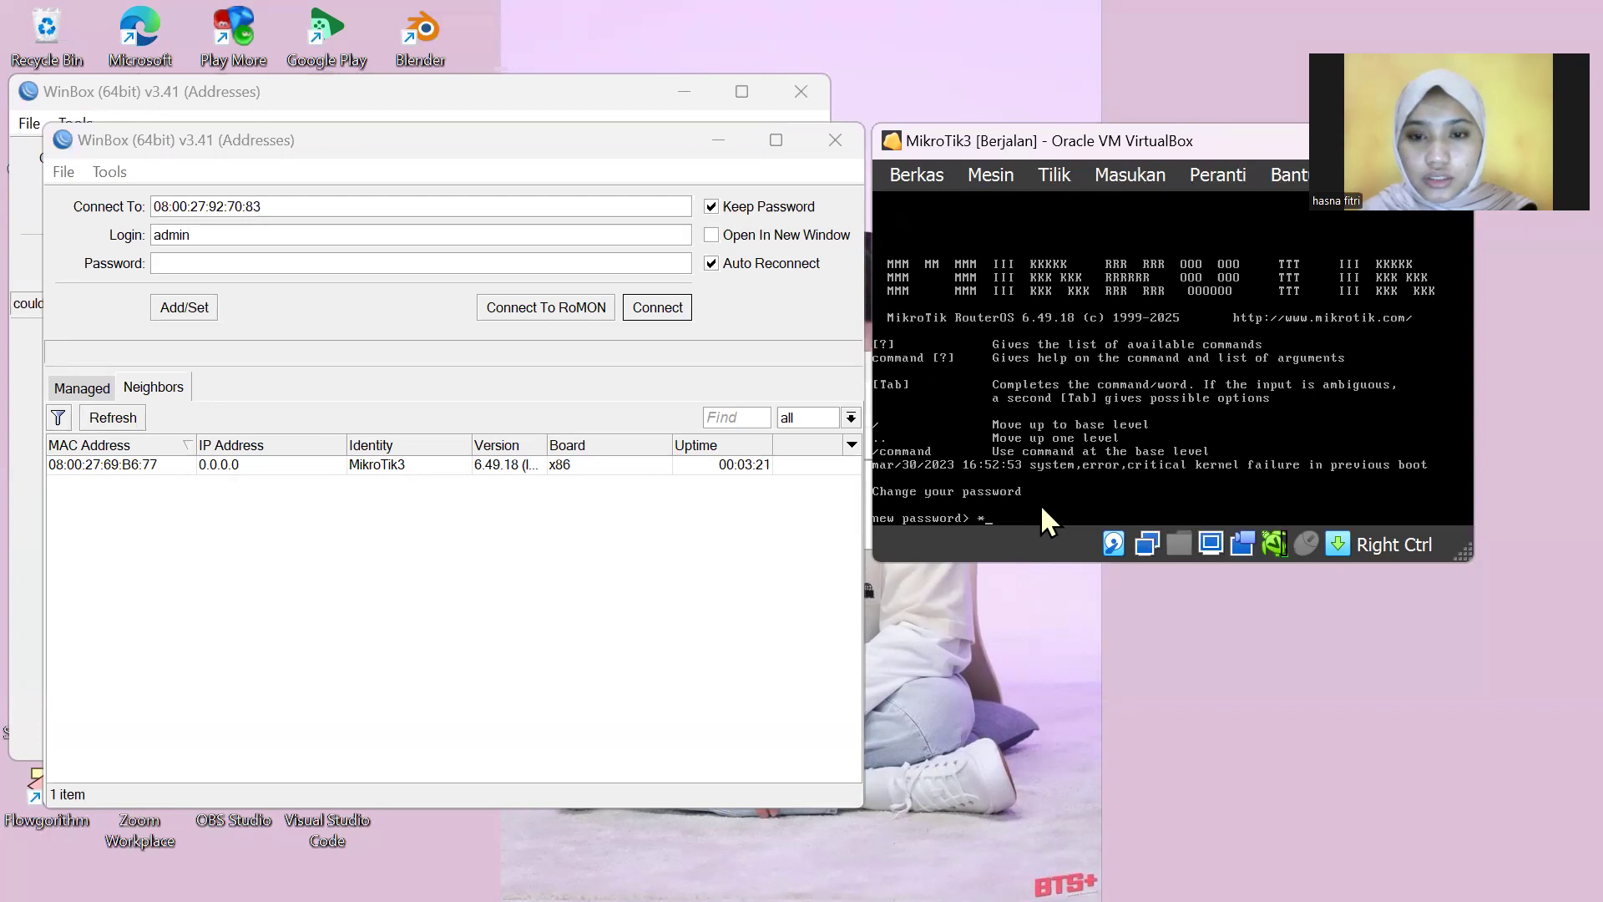
key(BackSpace)
key(Return)
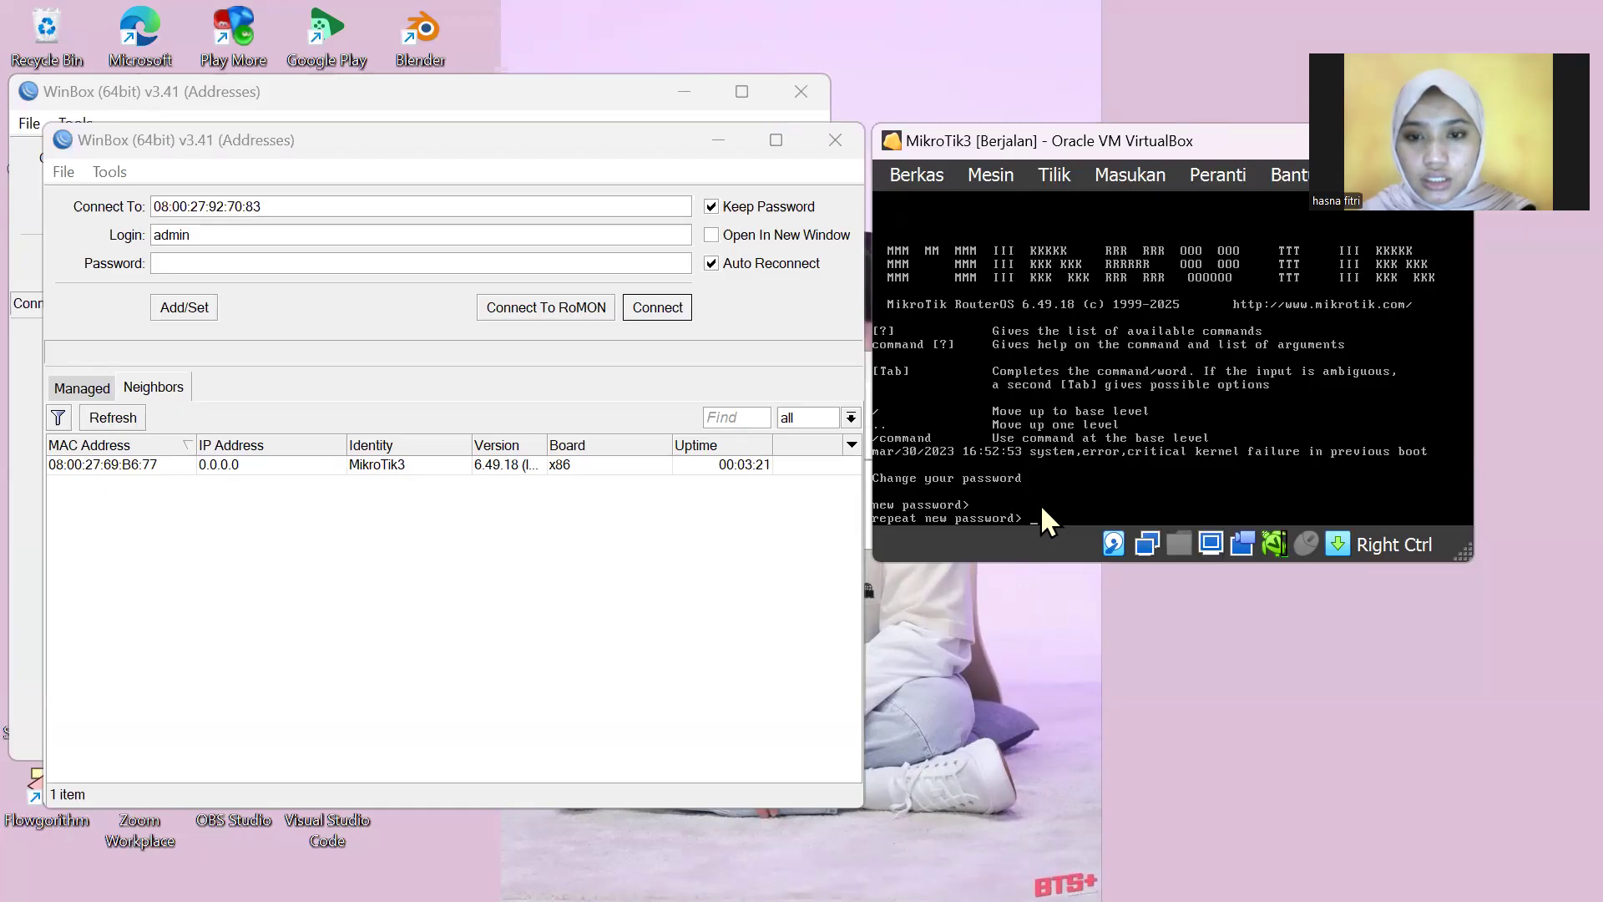
key(Return)
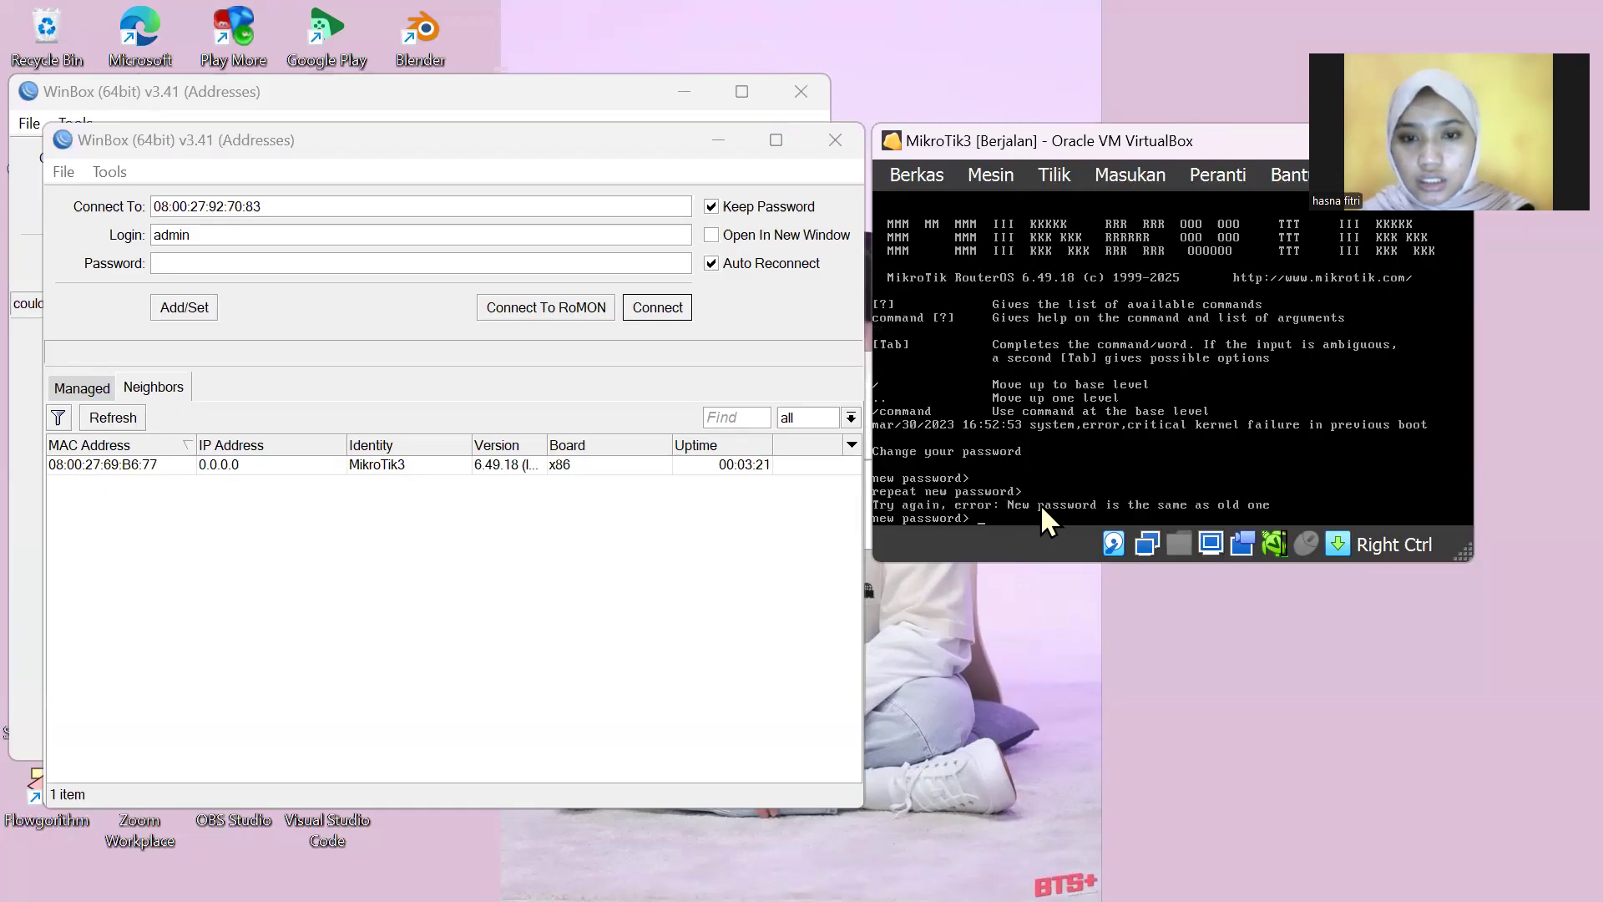
key(Return)
key(Return)
key(Return)
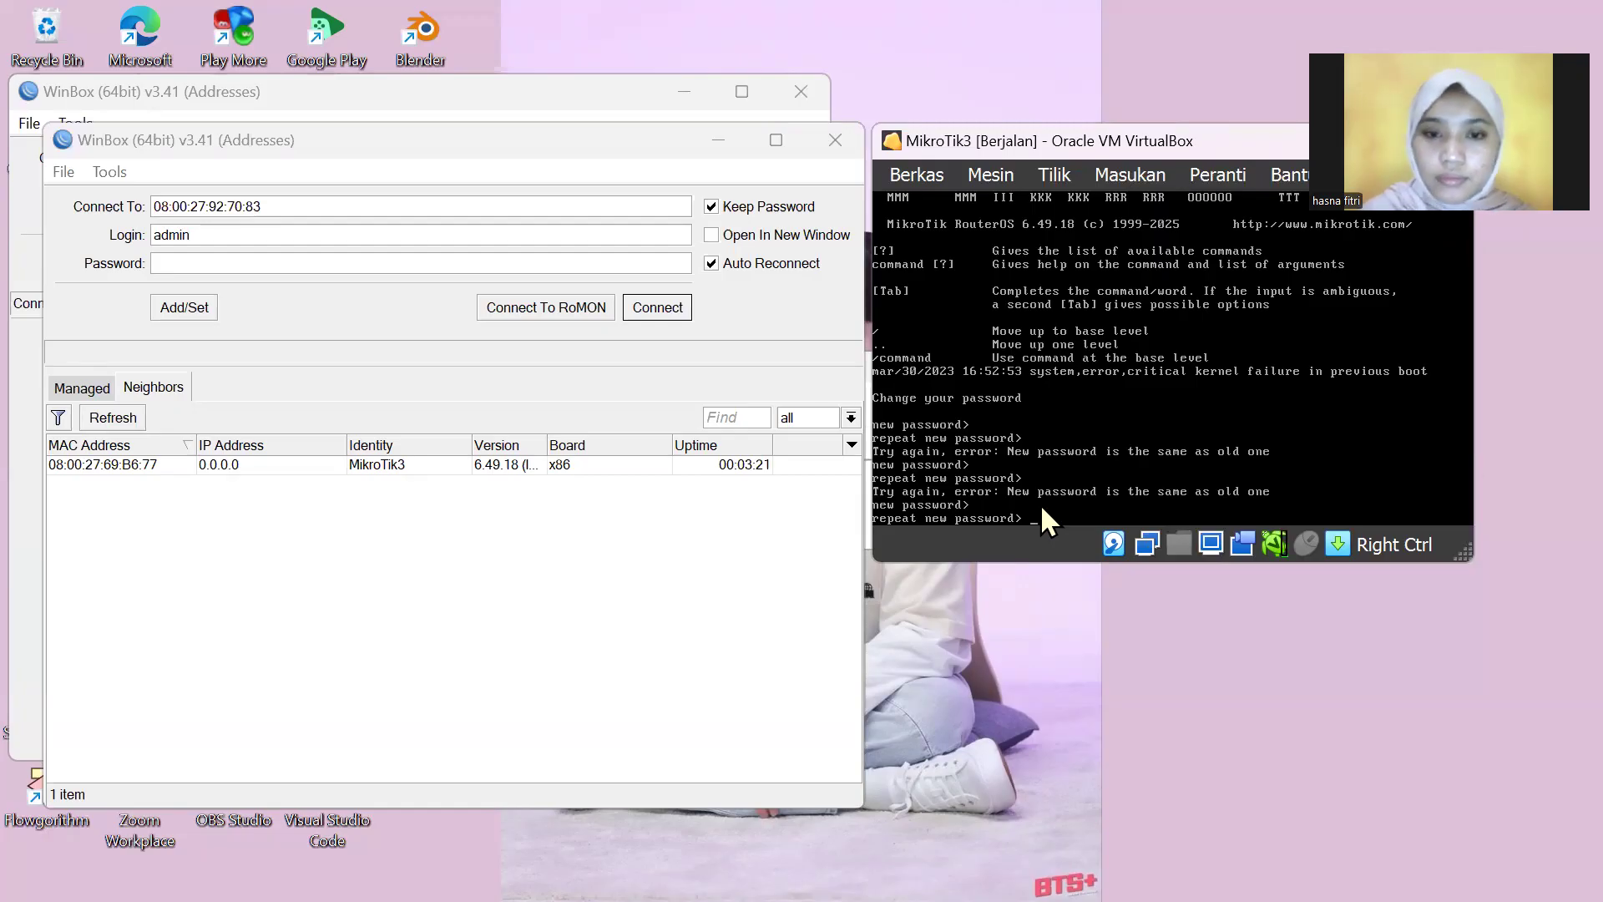
key(Return)
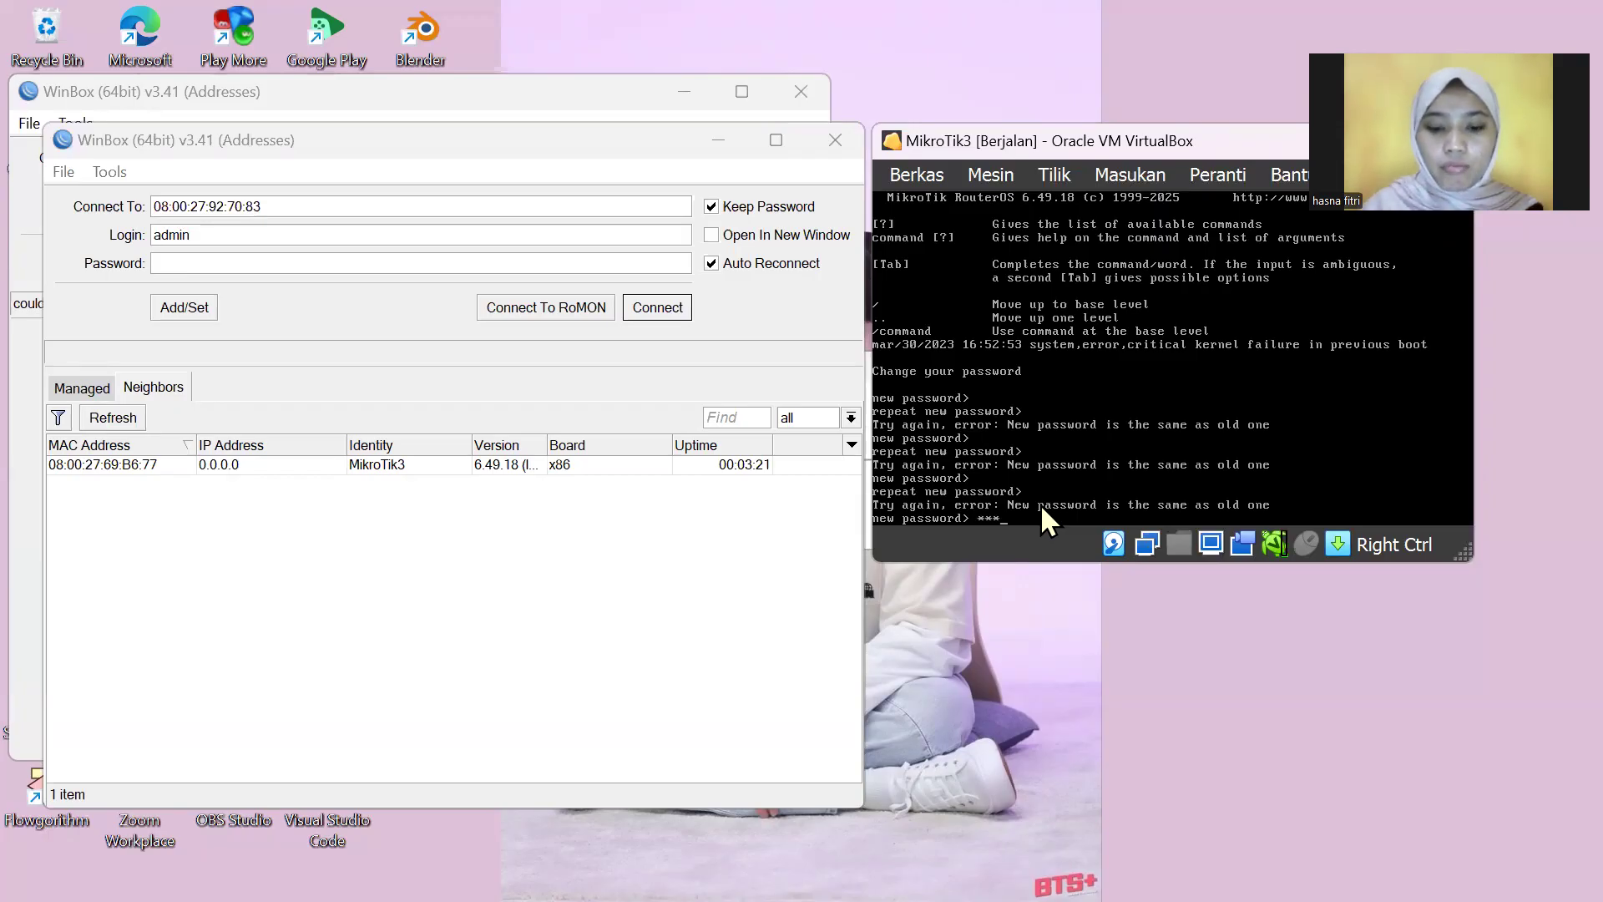
text(********)
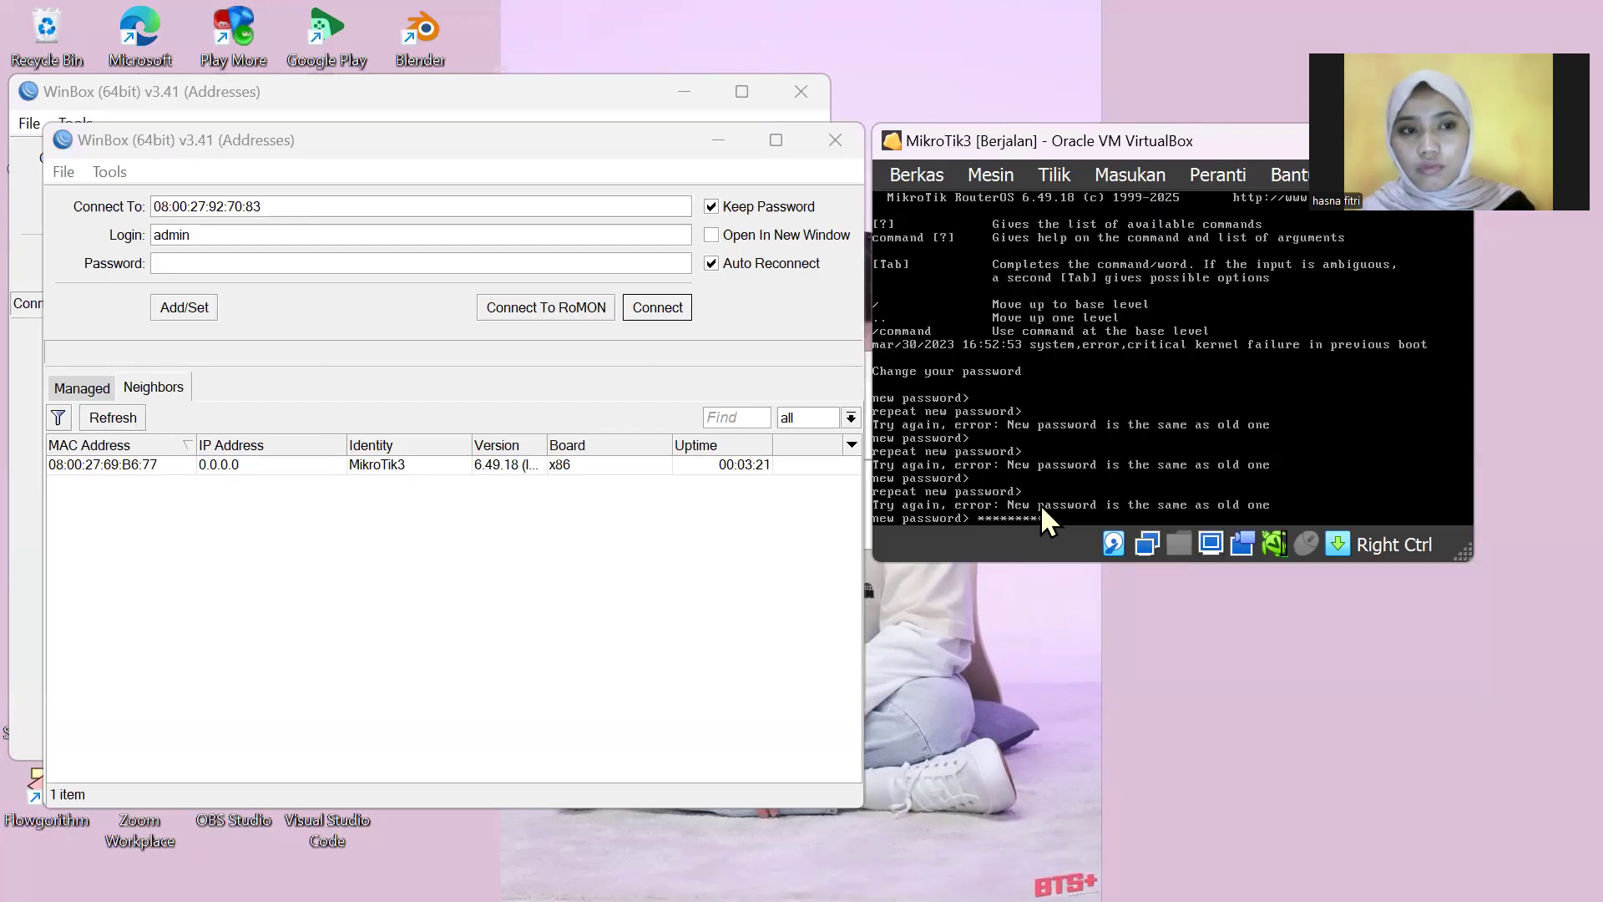
text(***)
key(Return)
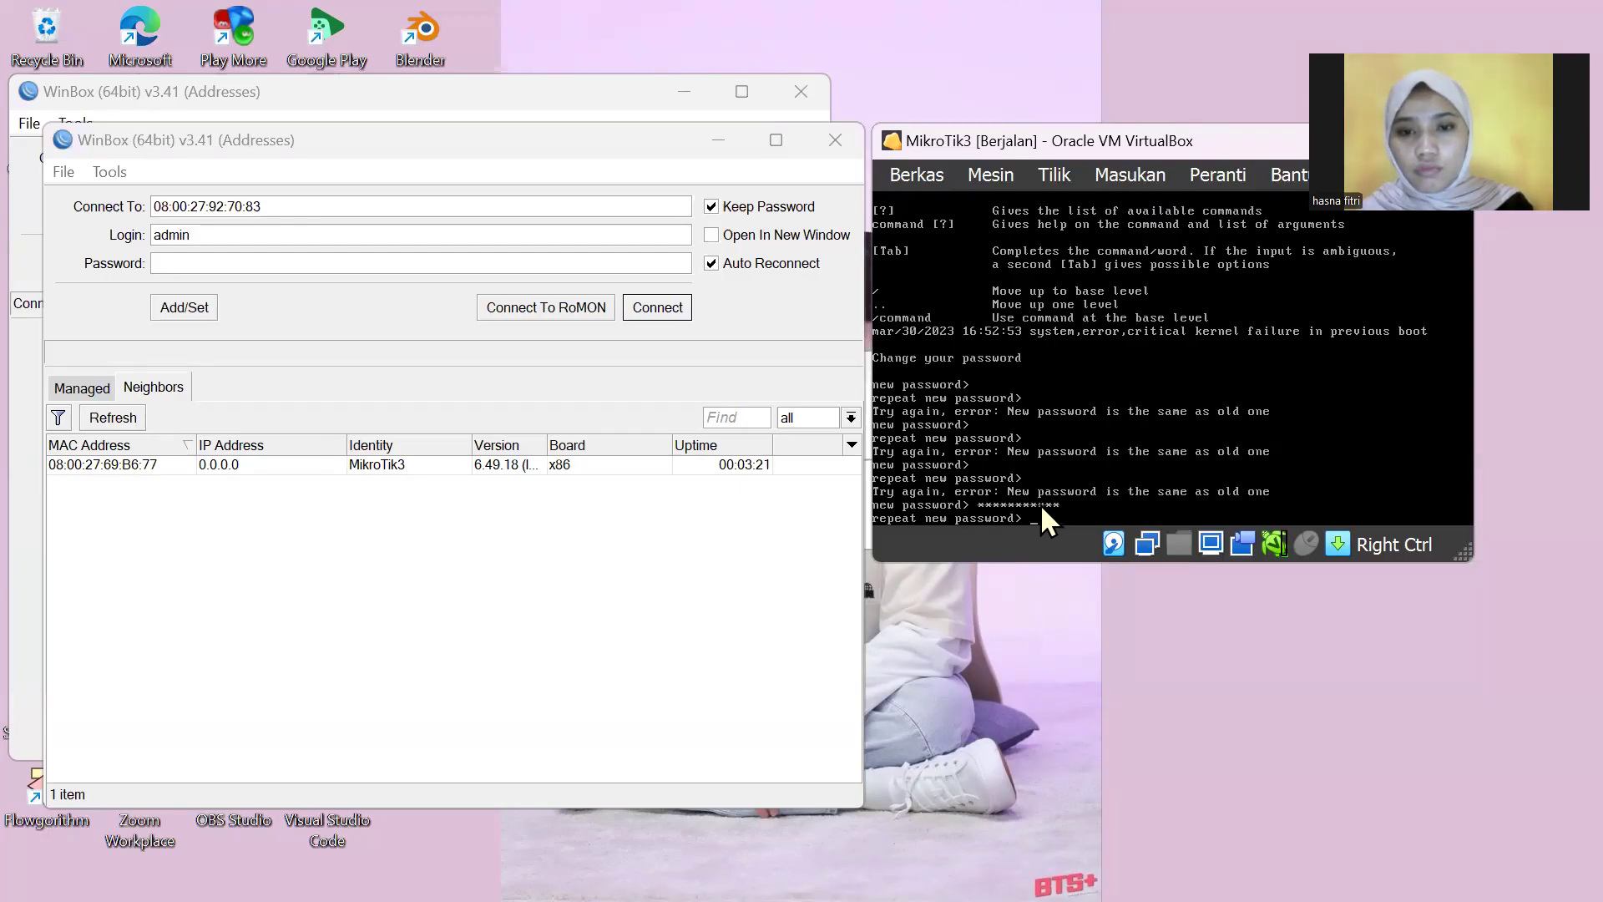
text(***********)
key(Return)
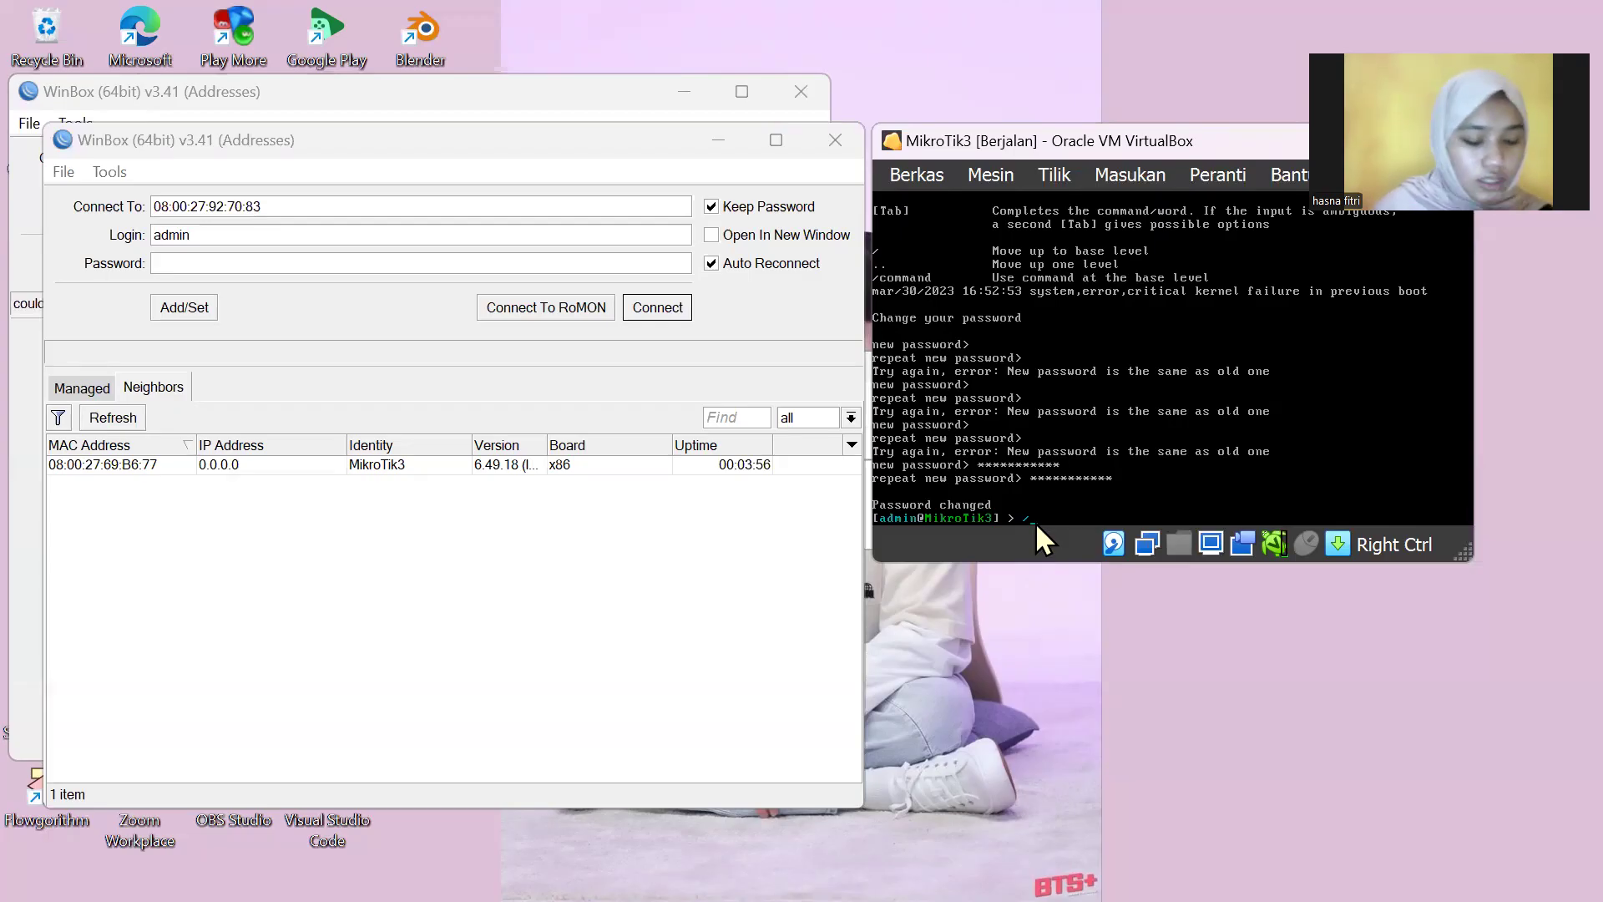
Step: Run /system shutdown on MikroTik3 and confirm with y
text(system s)
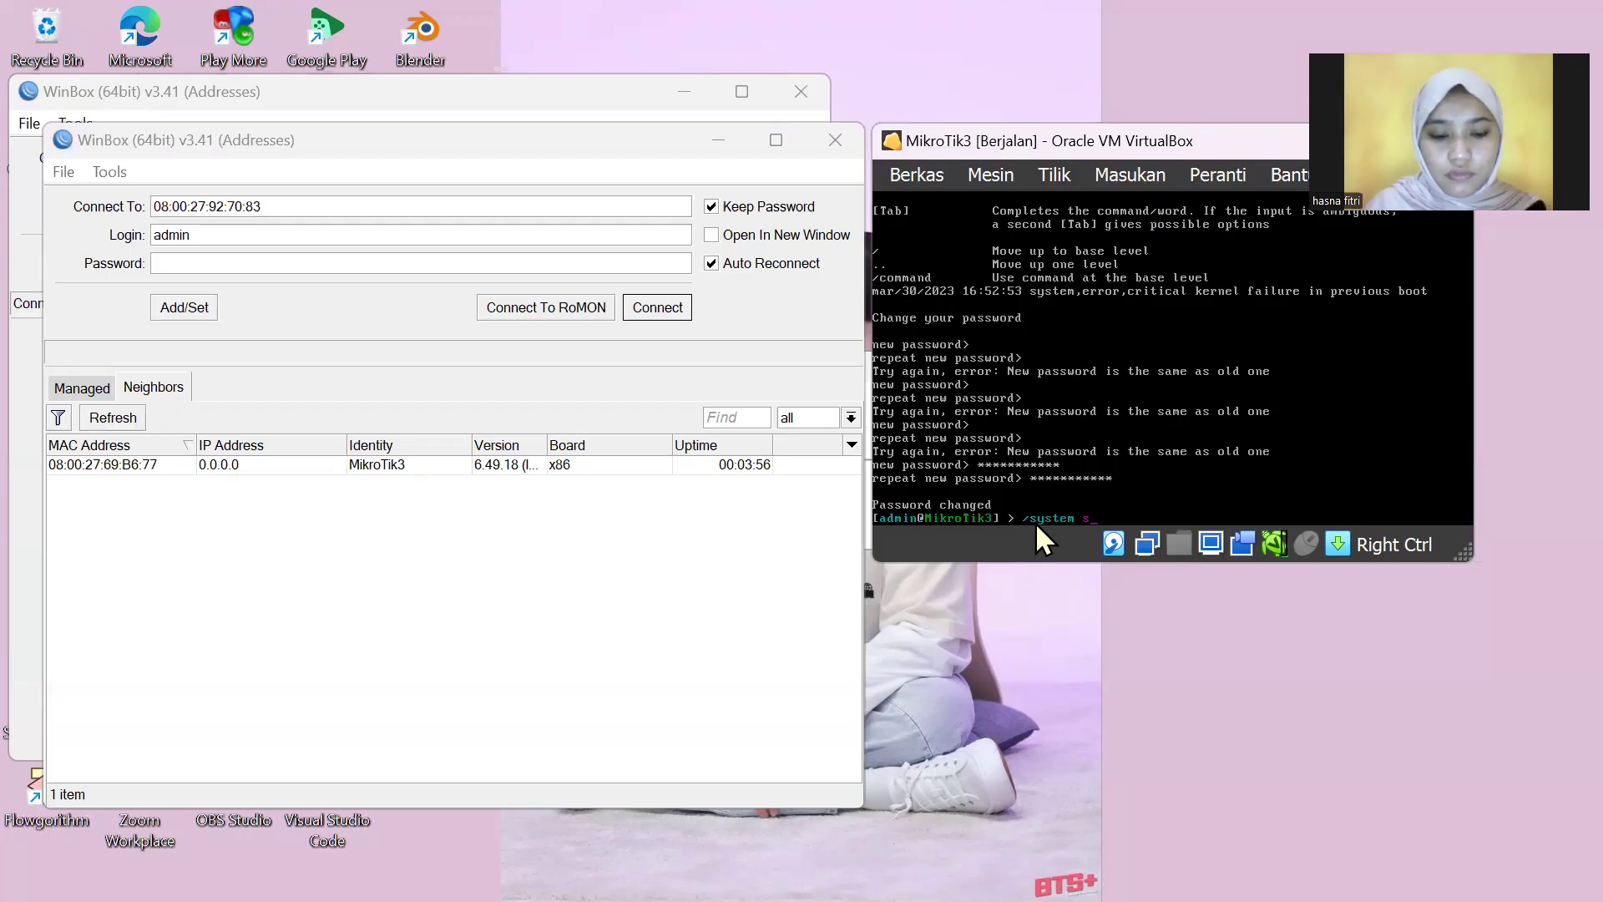
text(hutdown)
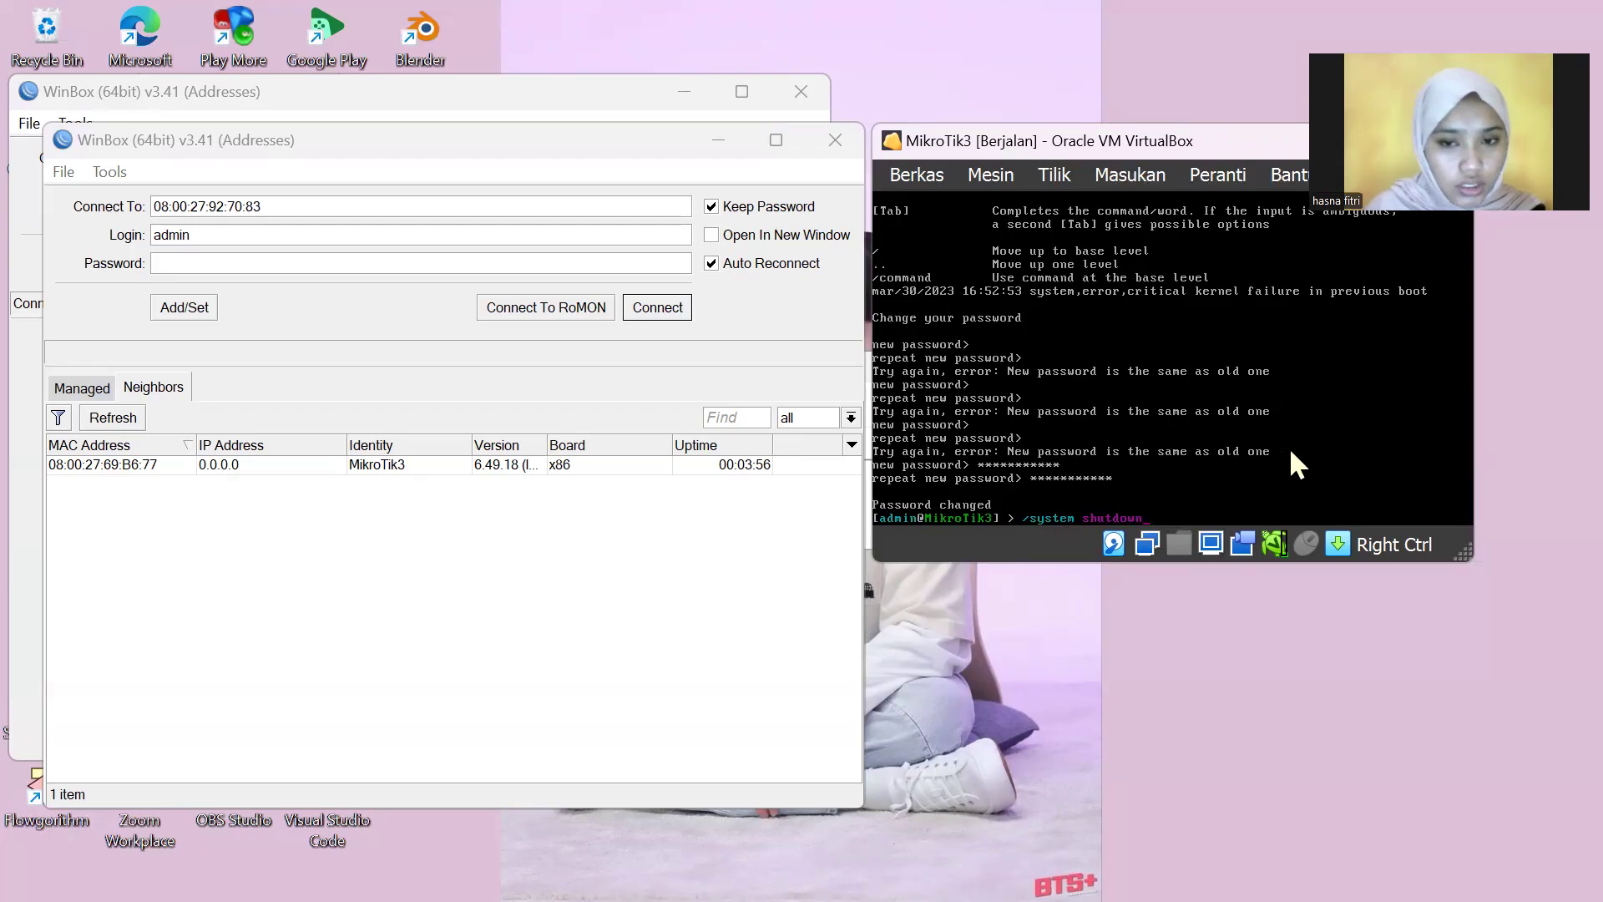
key(Return)
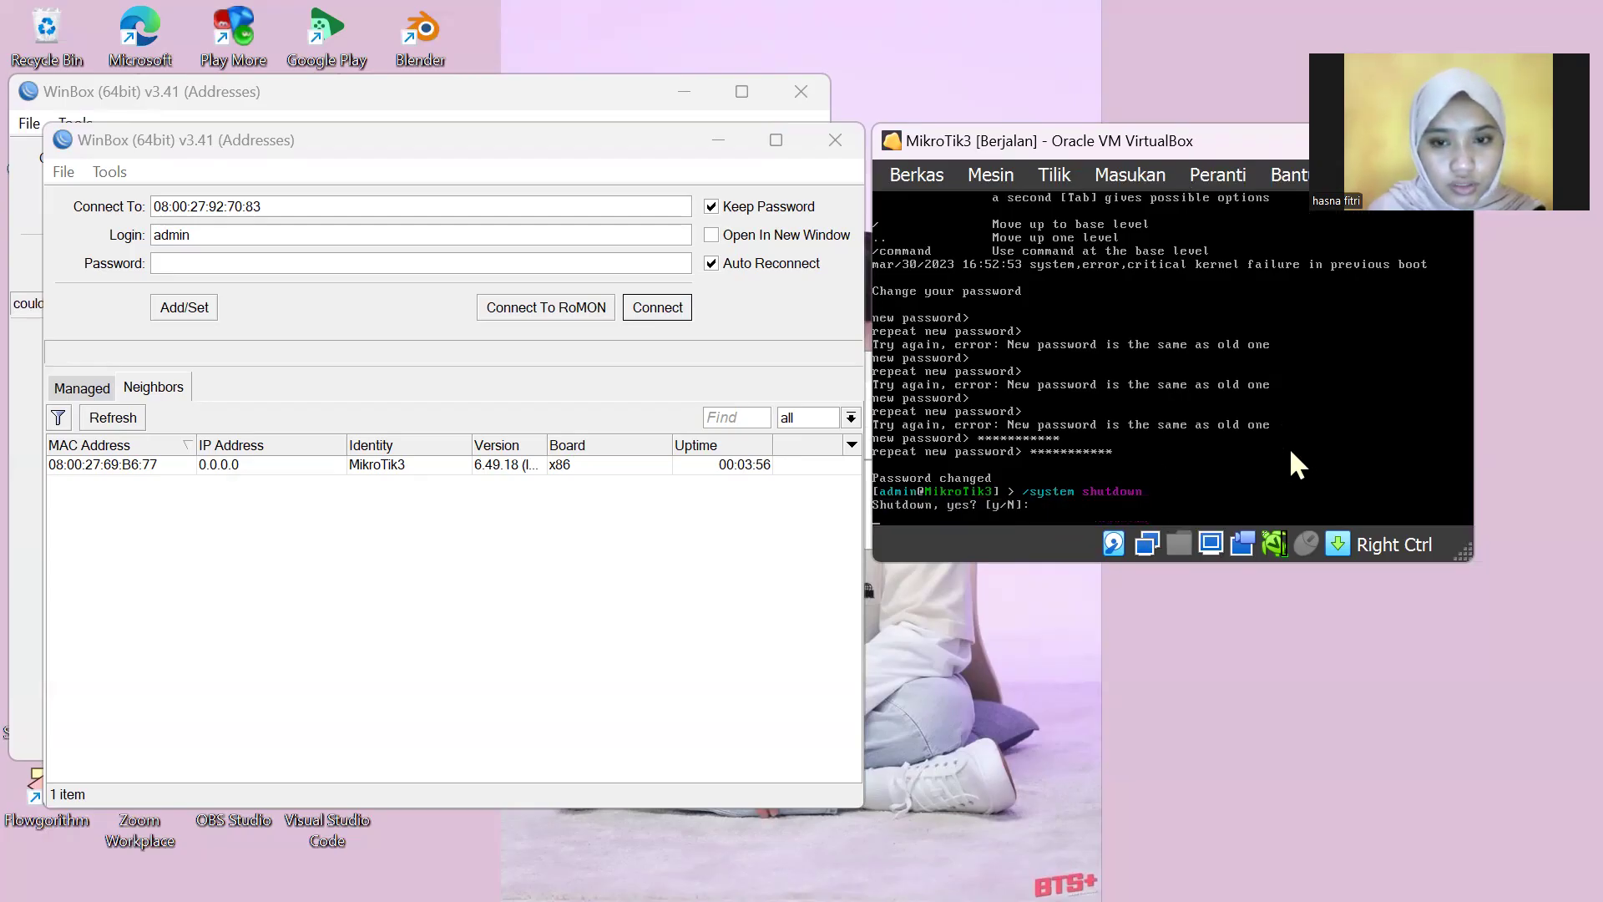
text(y)
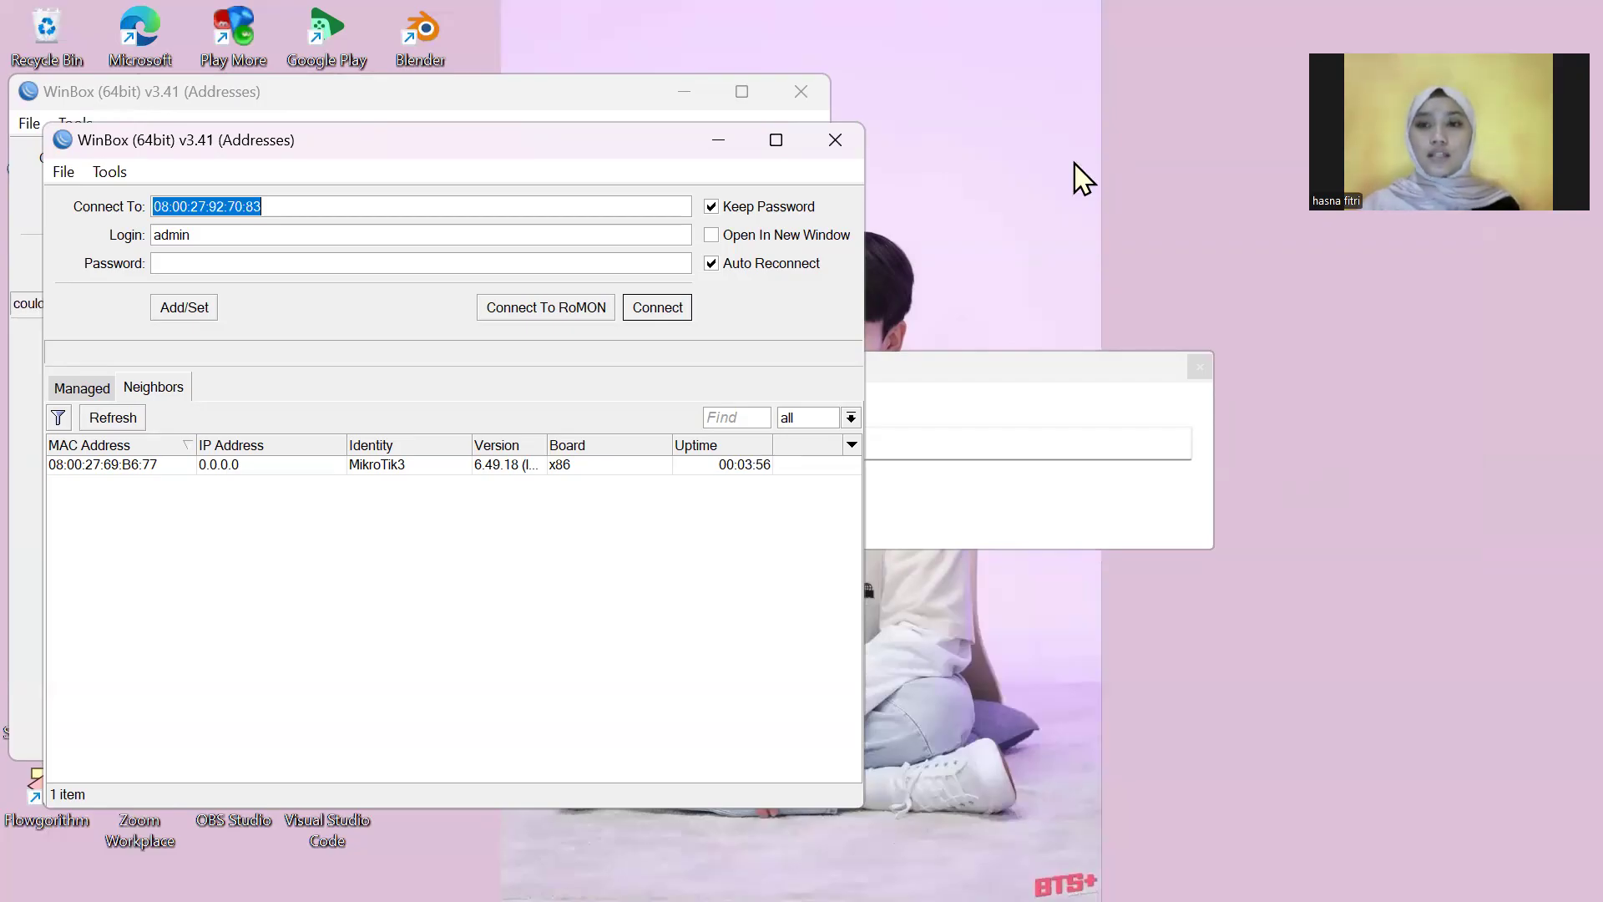
click(1255, 750)
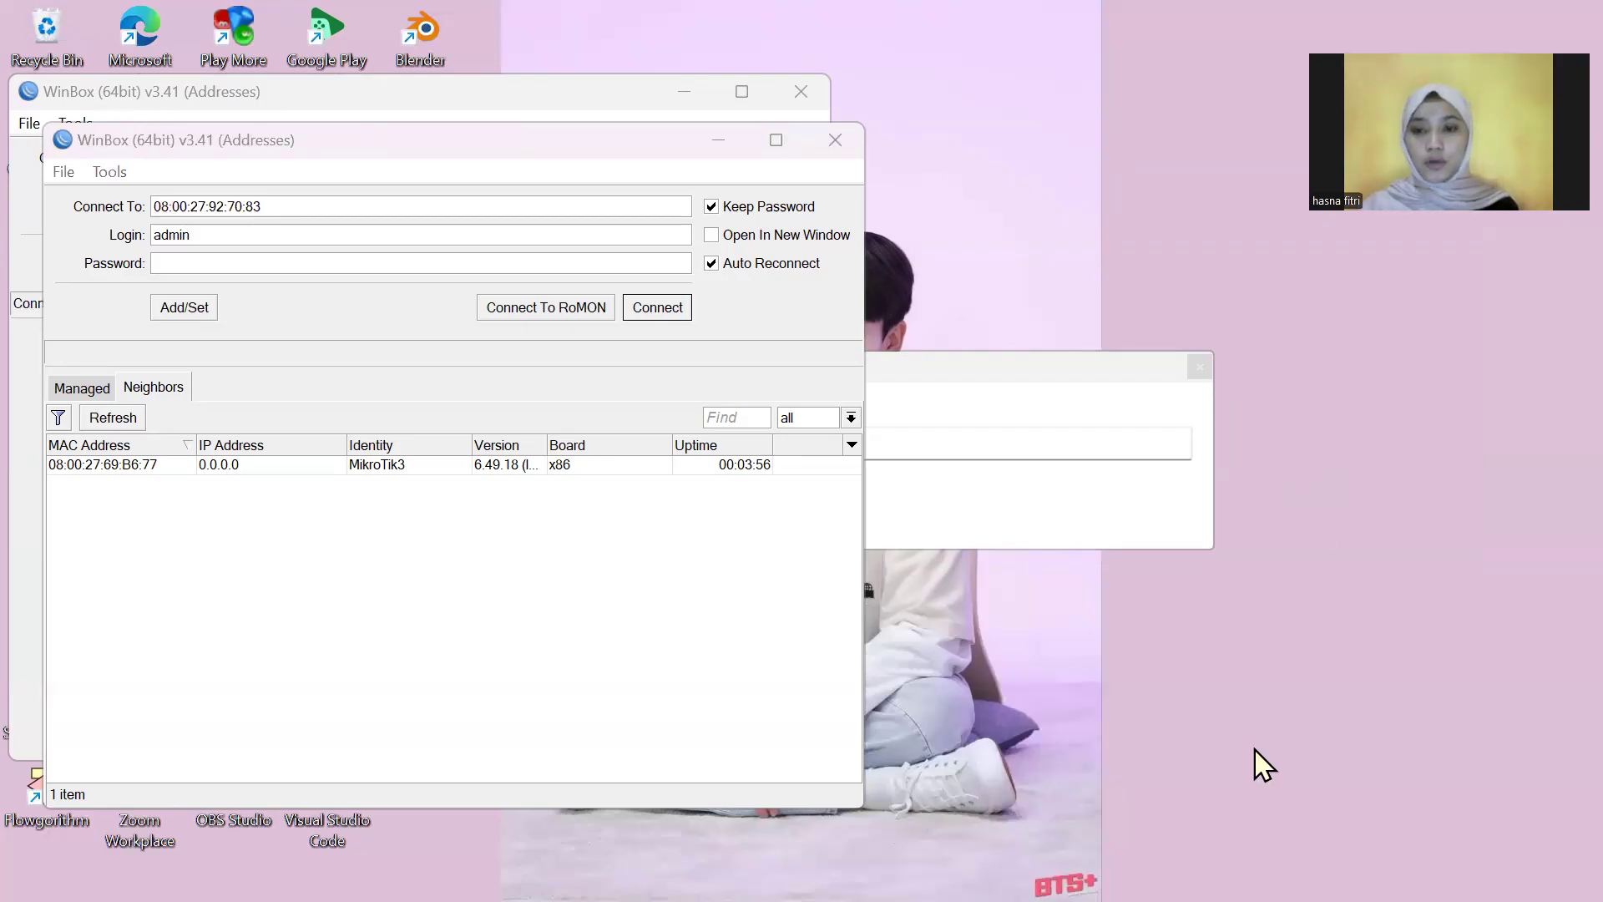